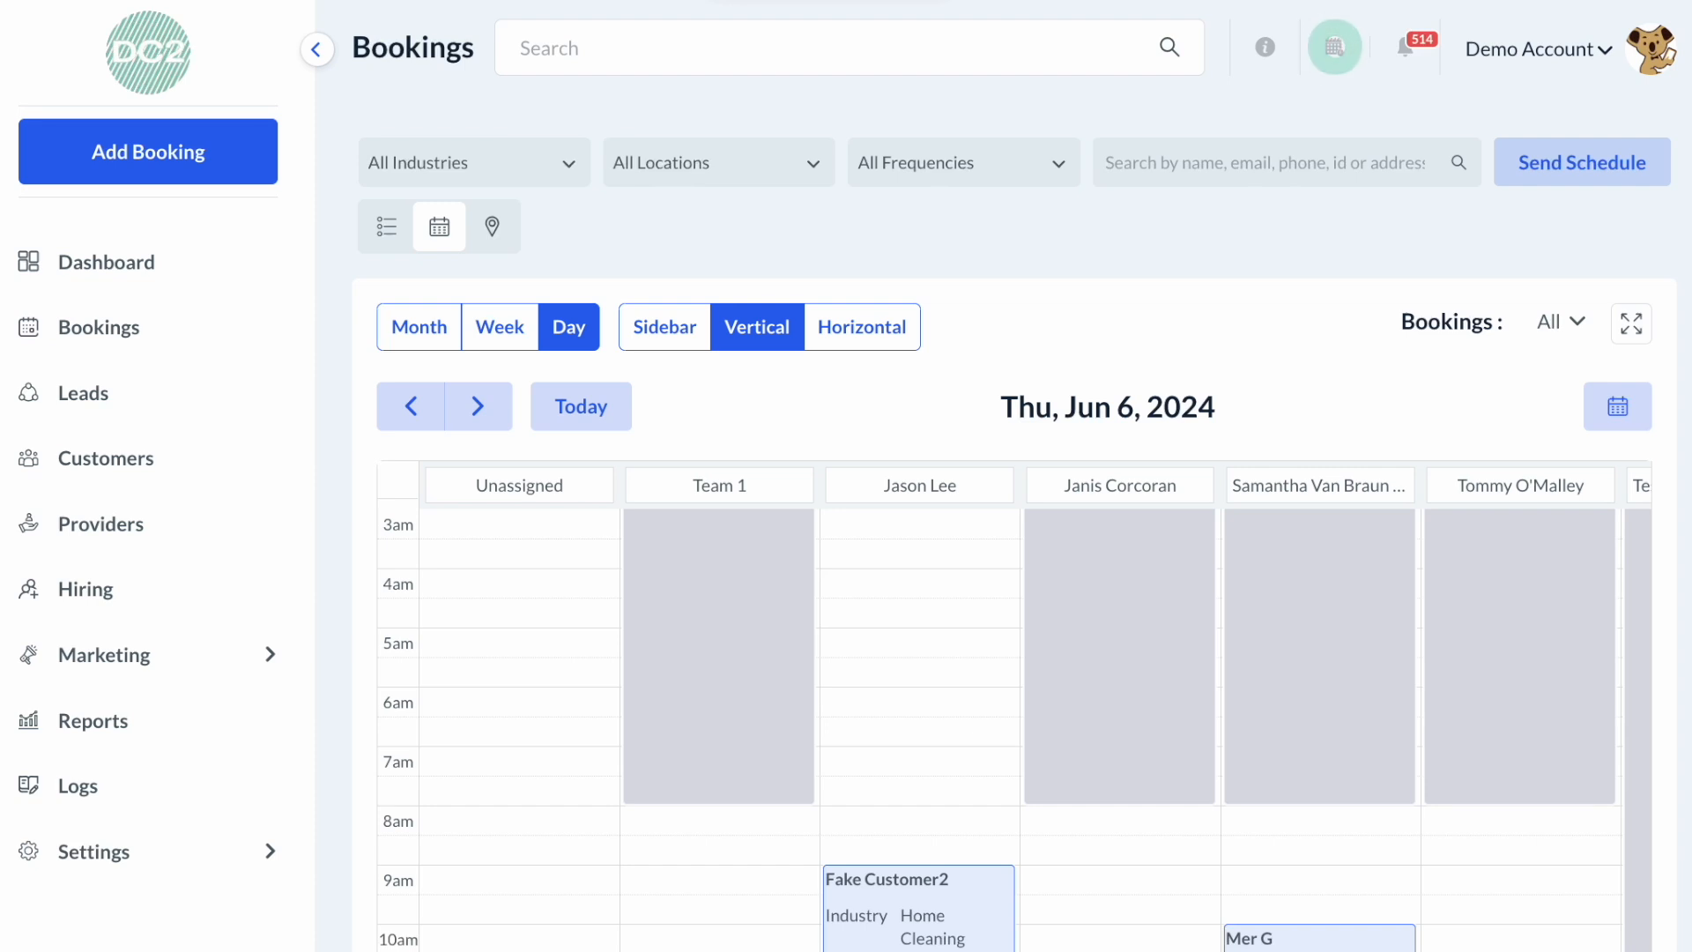
Step: Go to the invoices under booking charges and start a new invoice
mouse_move(167, 347)
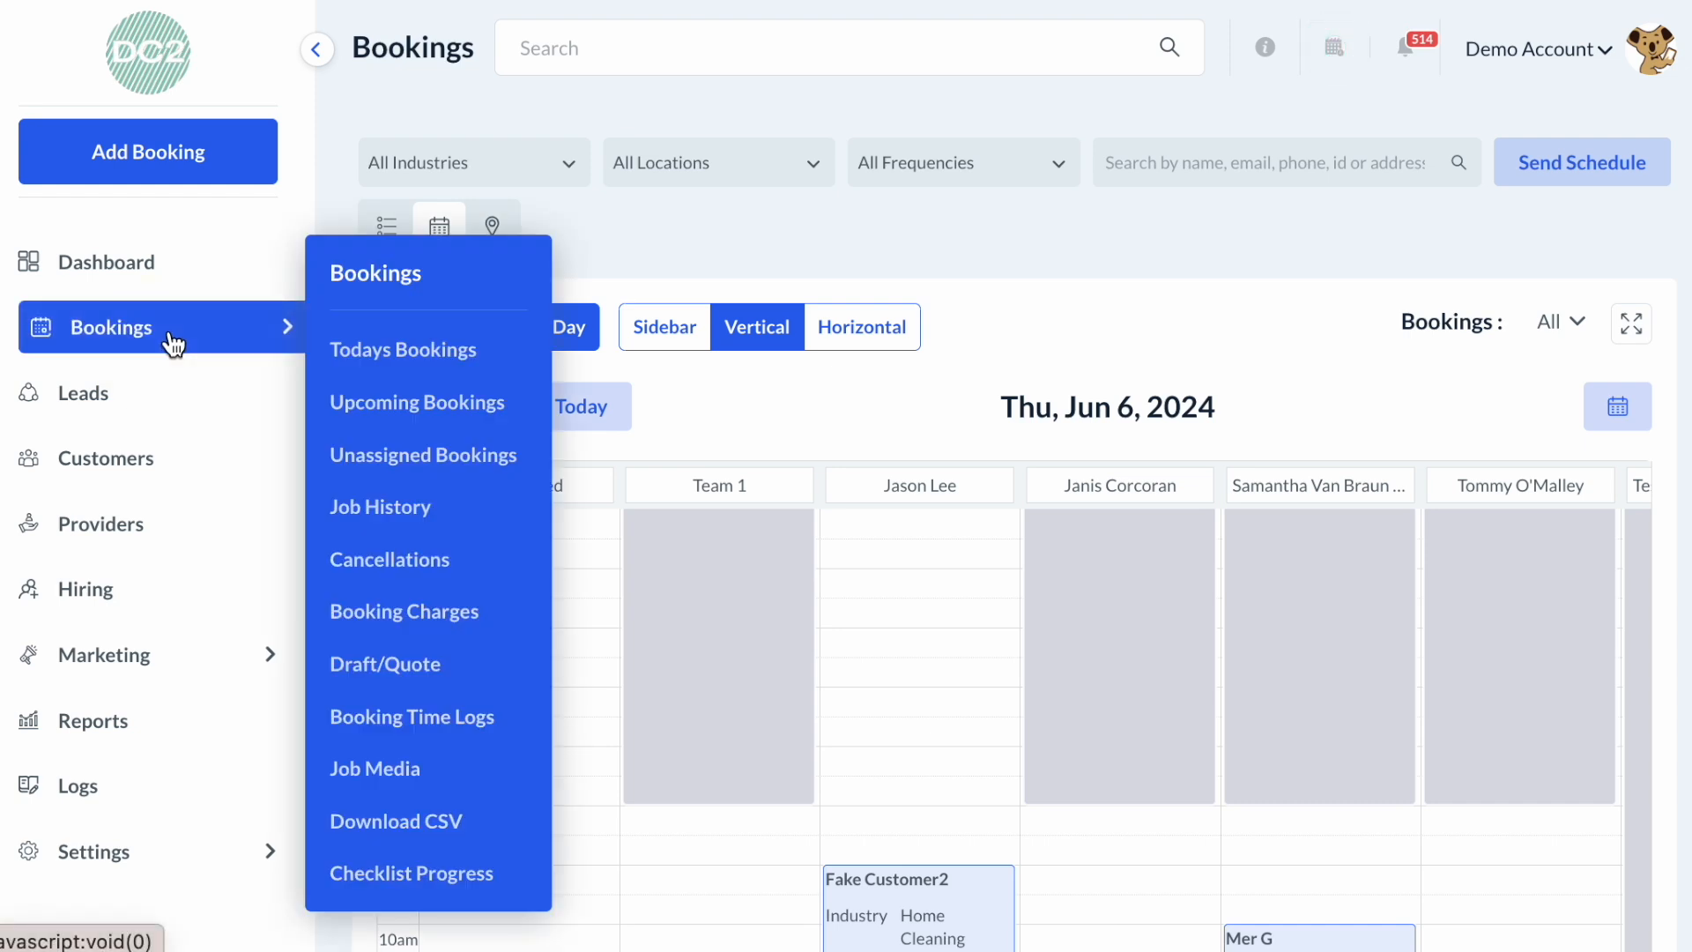
click(384, 617)
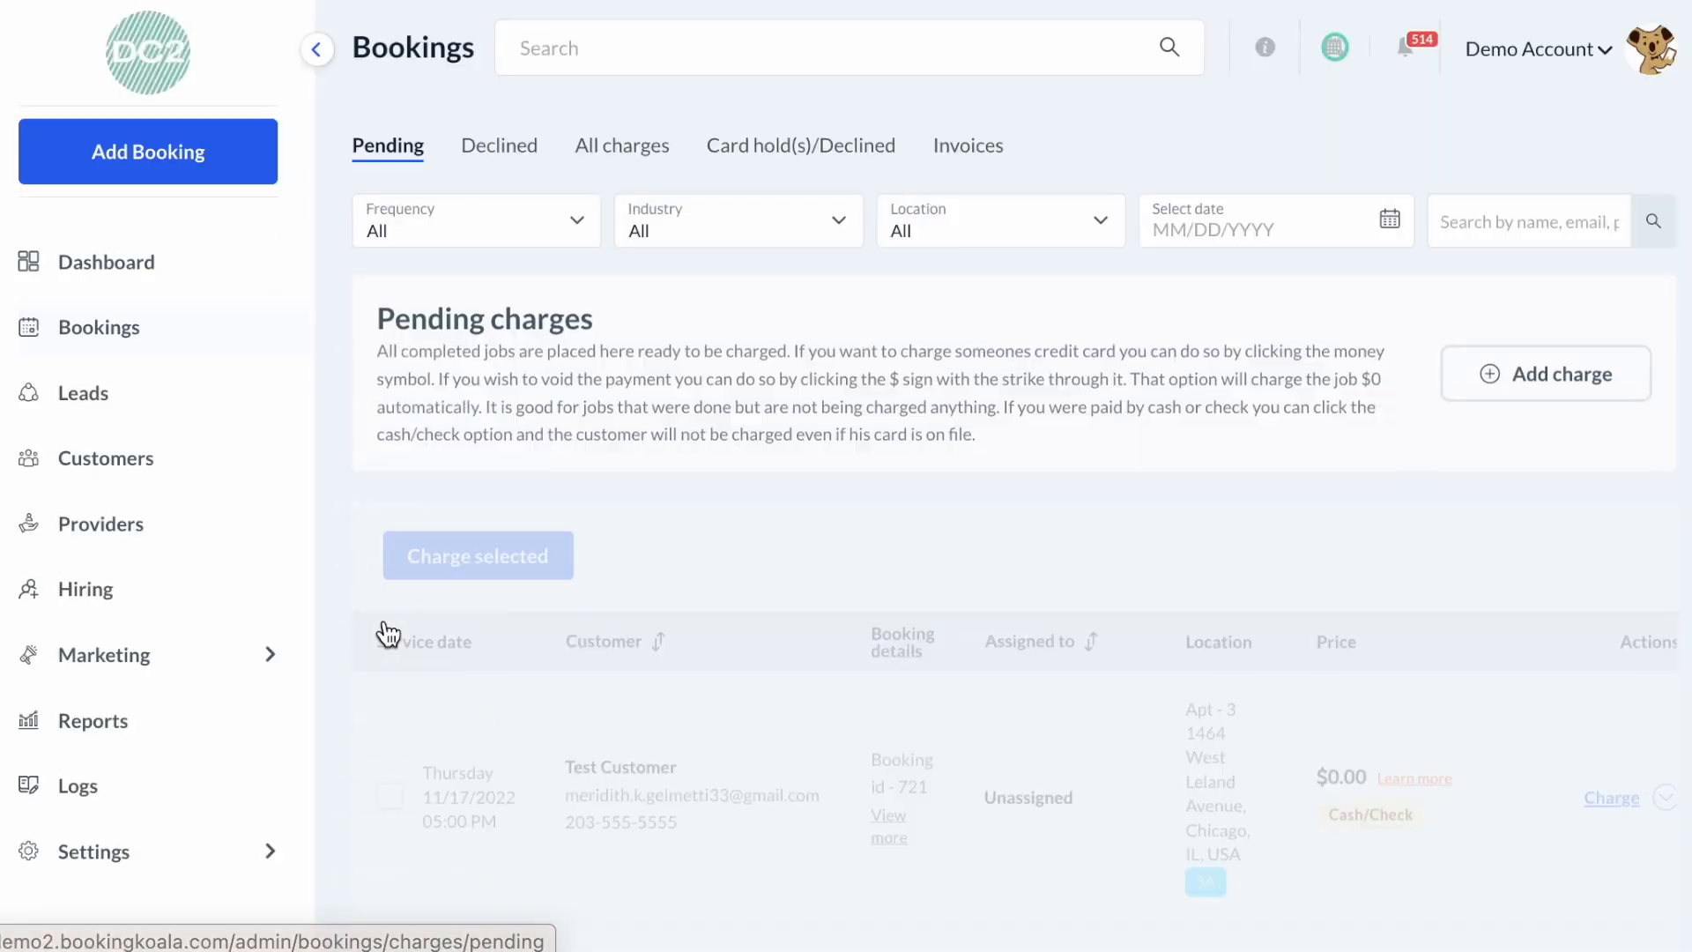
click(994, 152)
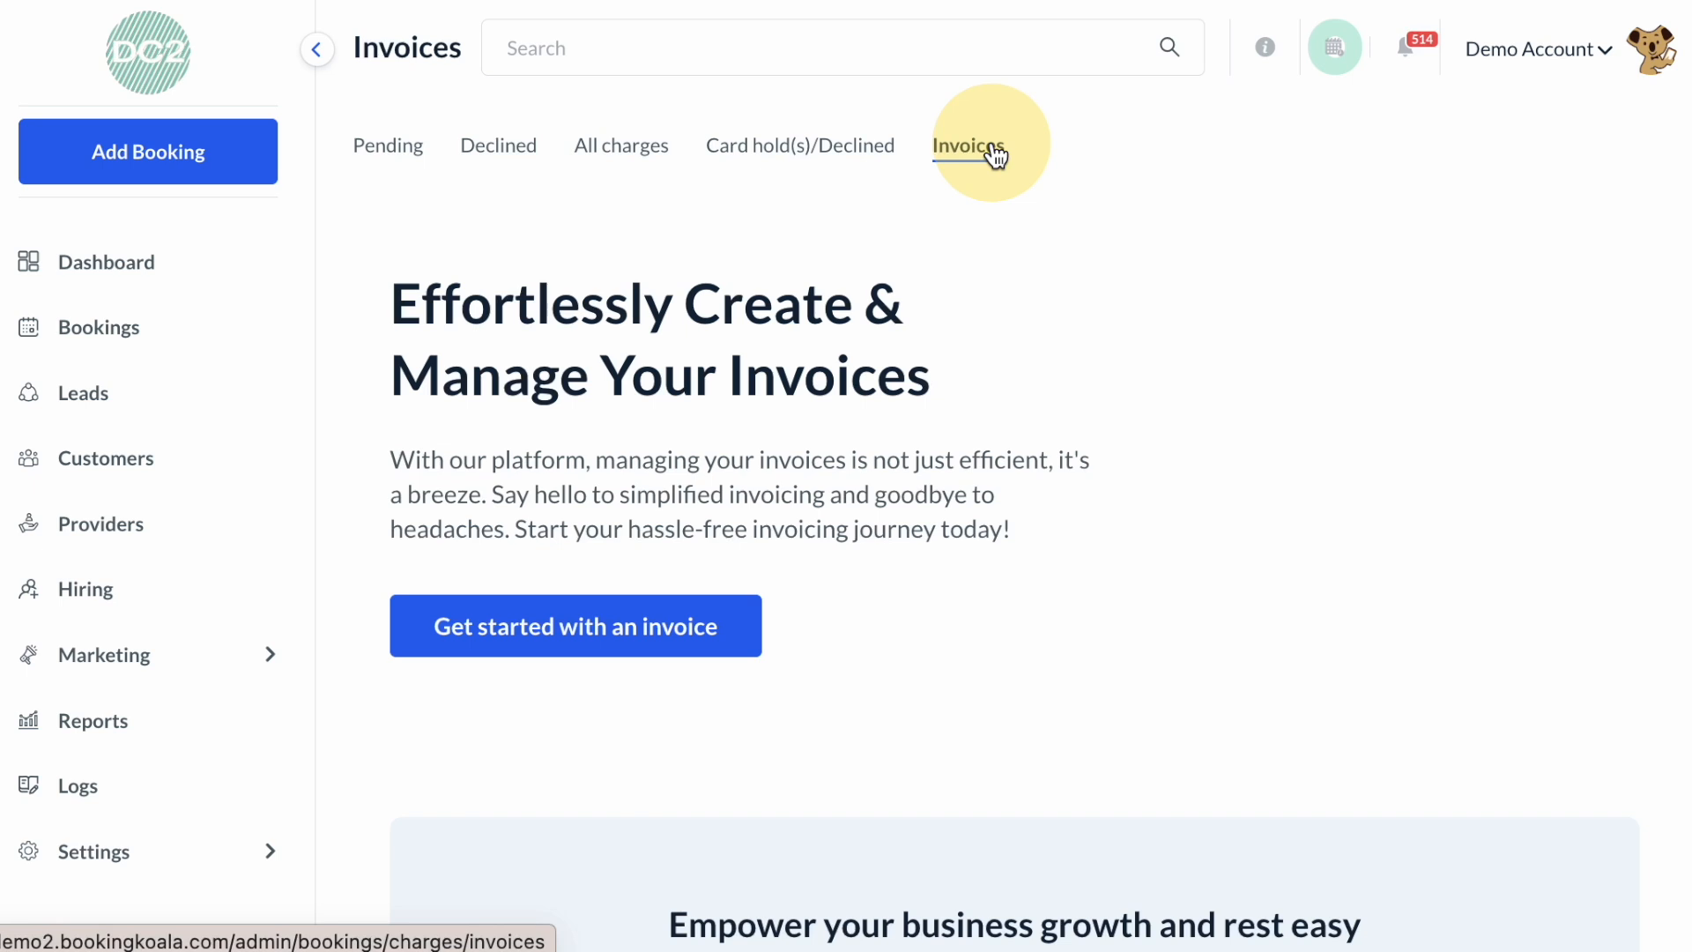
click(641, 627)
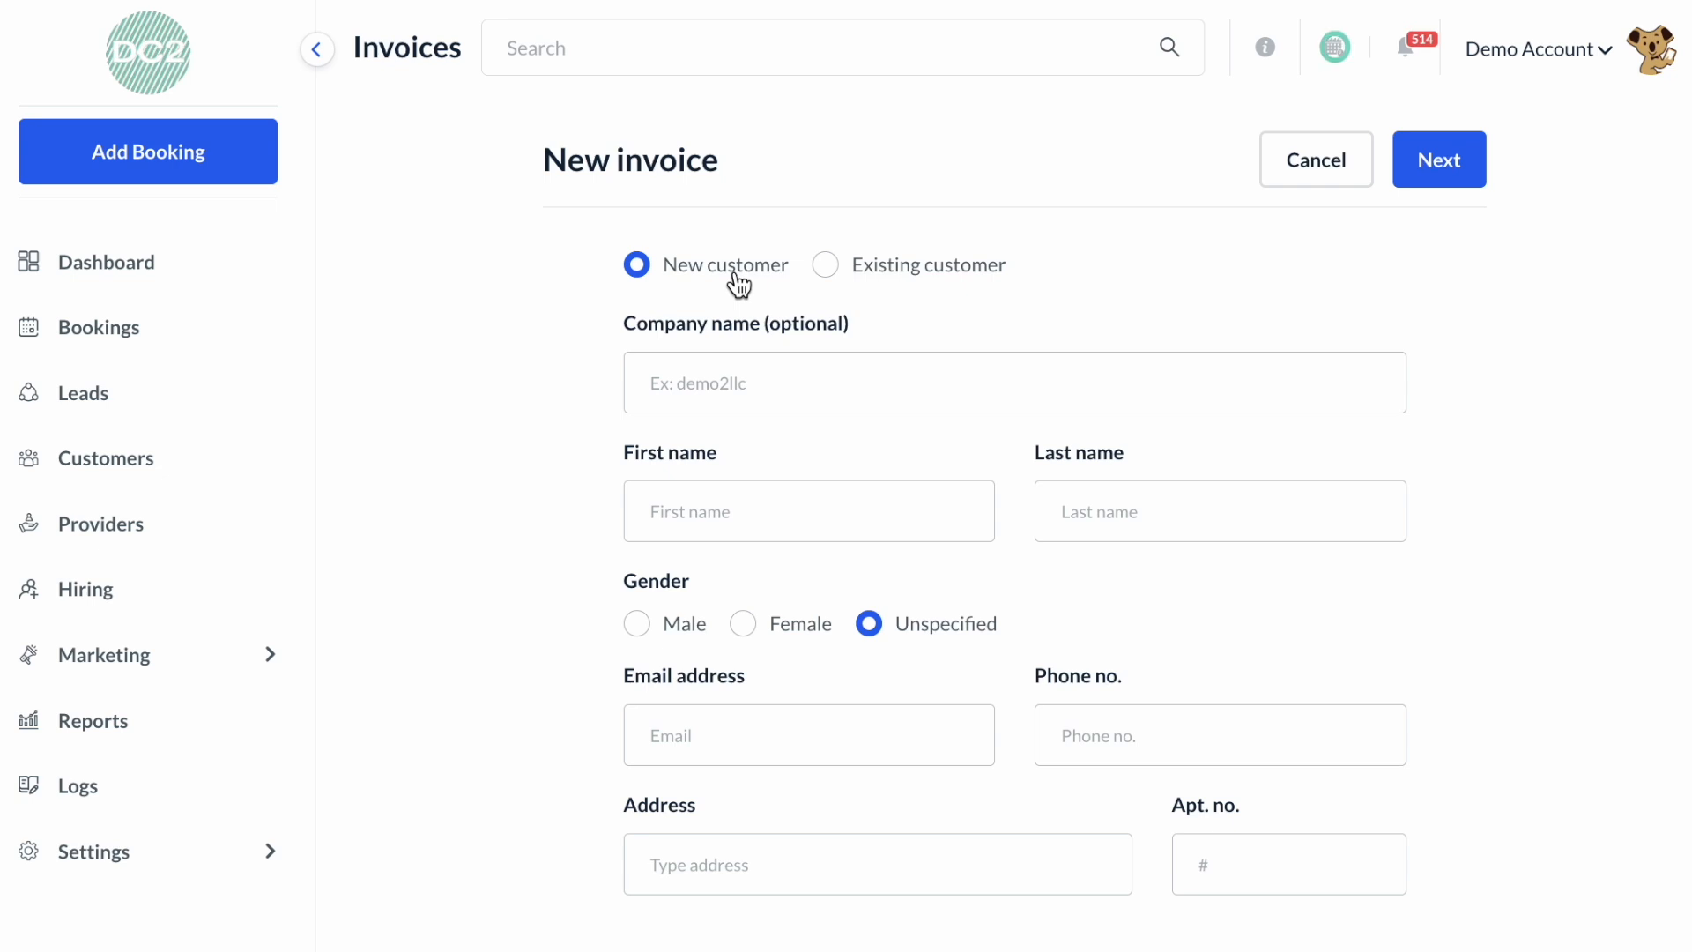
Step: Make the invoice for an existing customer, searching by the customer's name and choosing the match
click(975, 269)
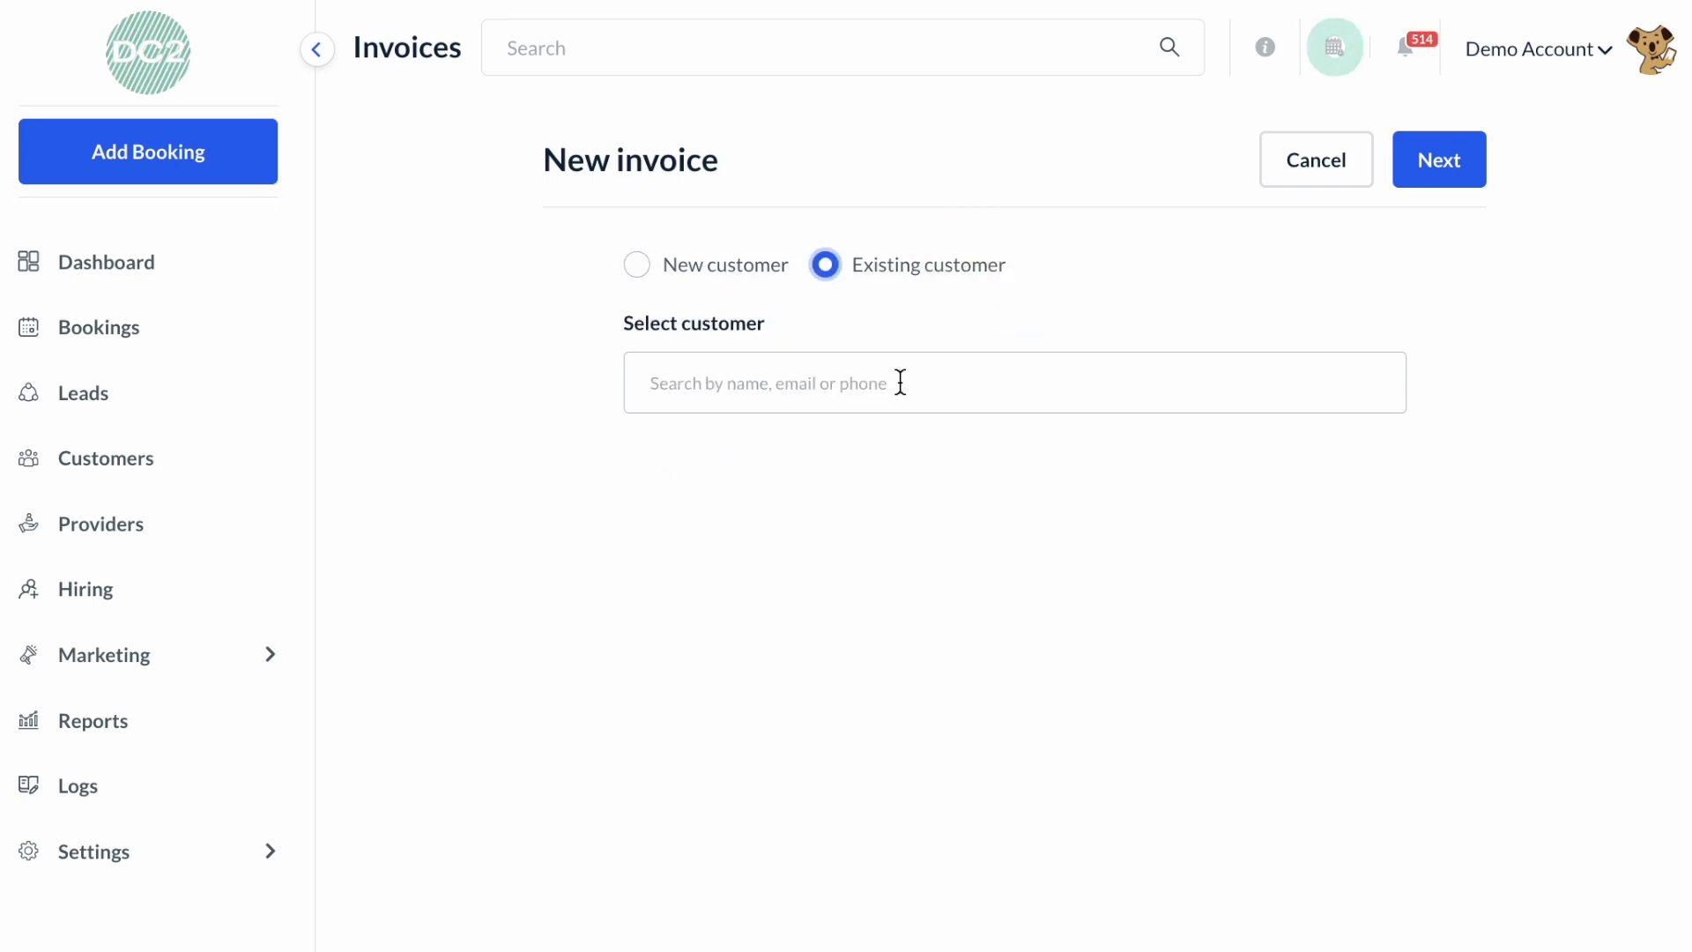
click(900, 382)
text(me)
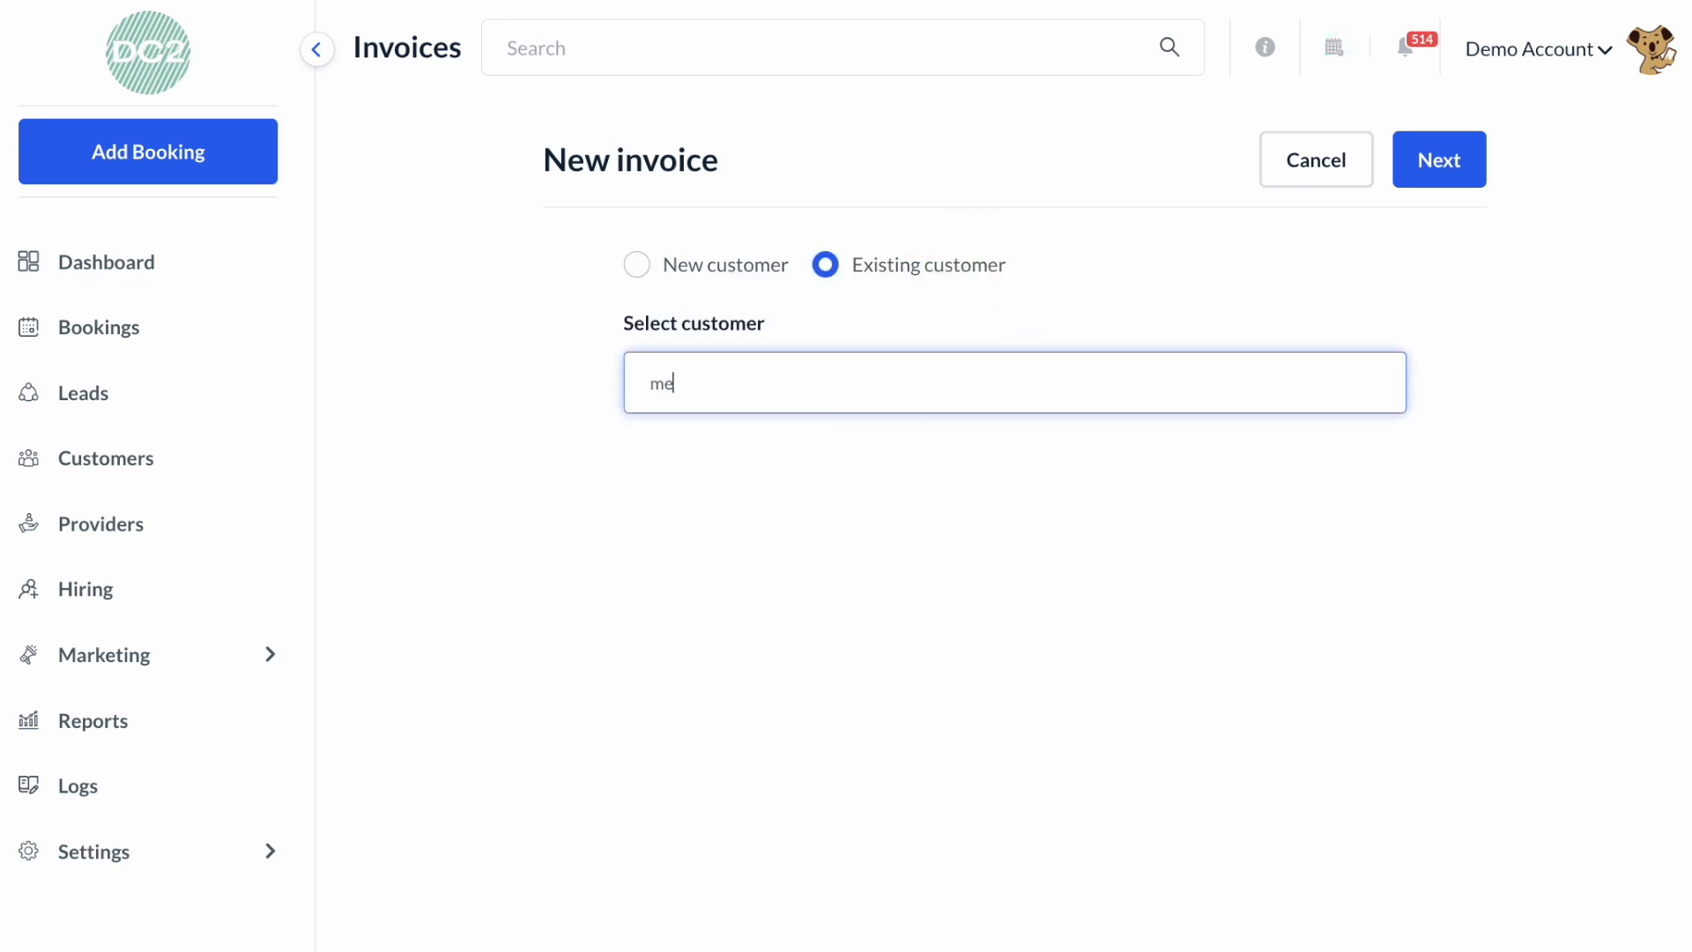
text(r g)
click(879, 473)
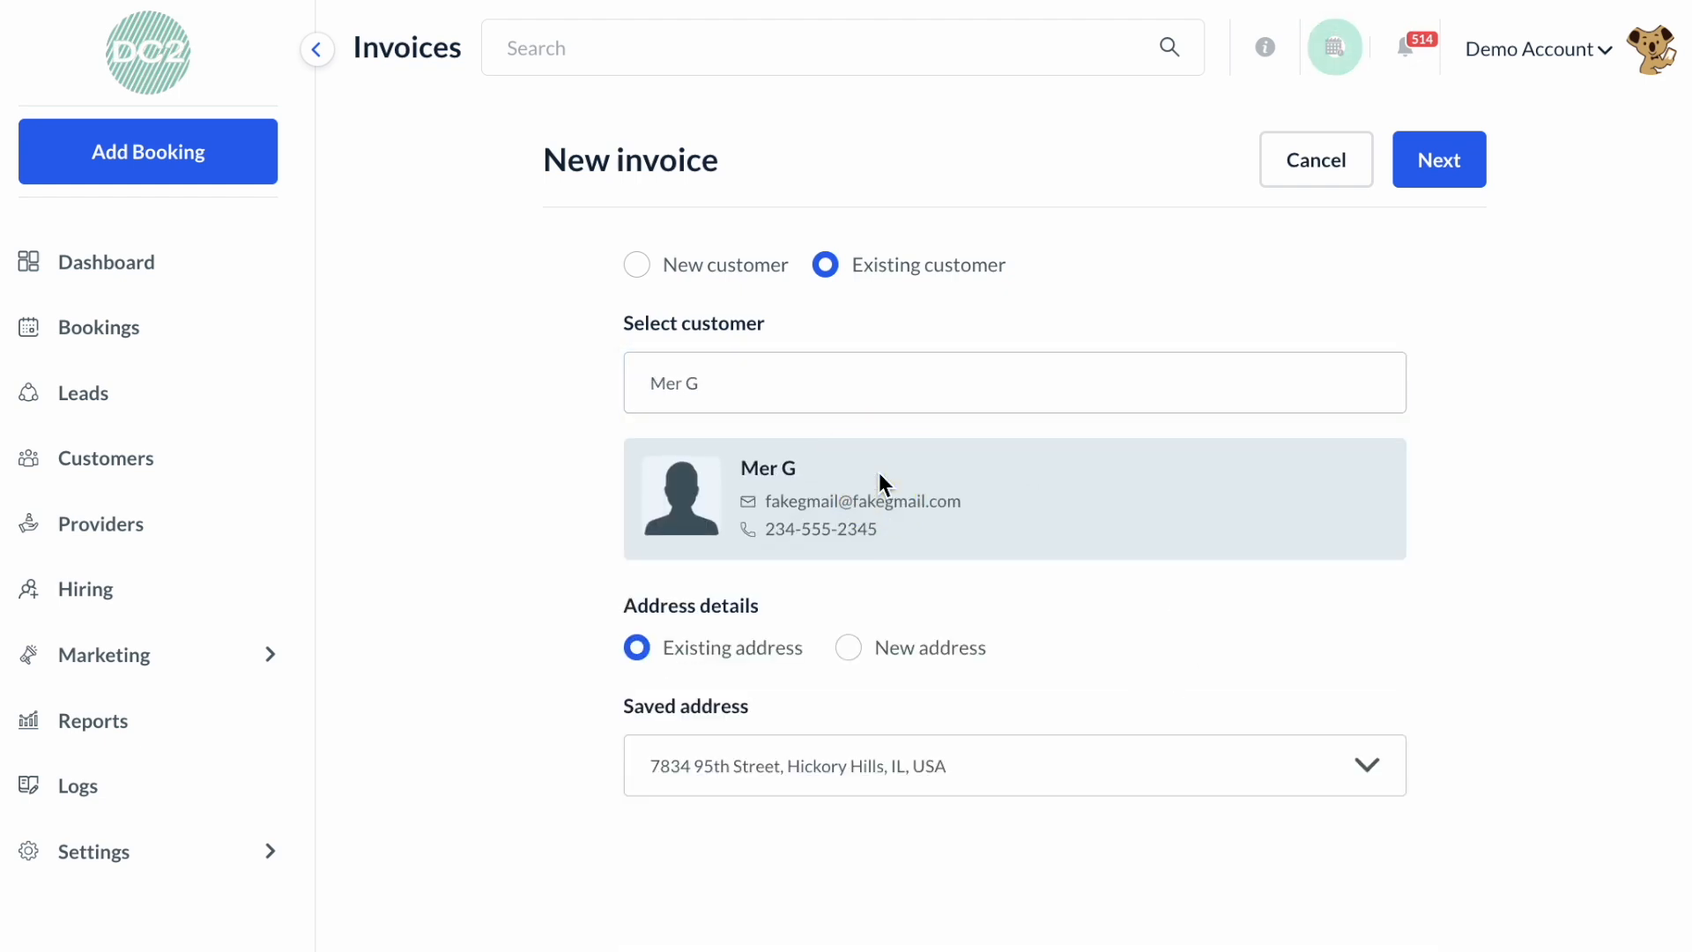
Step: Keep the customer's existing saved address and continue to the invoice details
scroll(879, 473, down, 2)
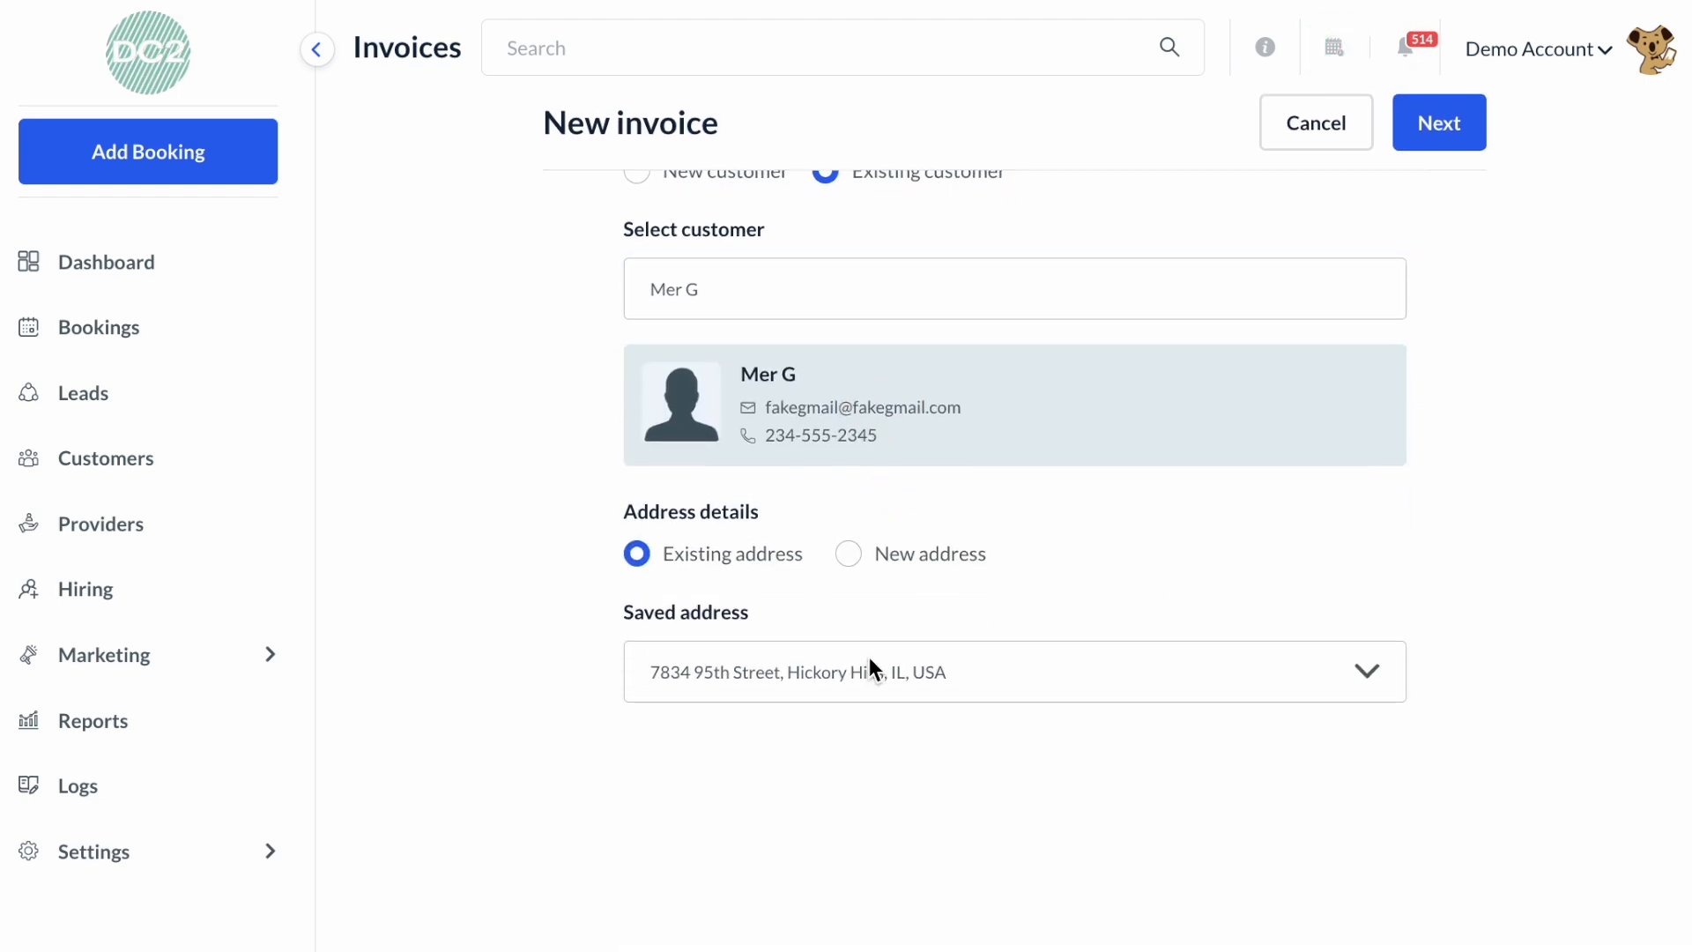
click(871, 670)
click(870, 670)
scroll(870, 662, up, 2)
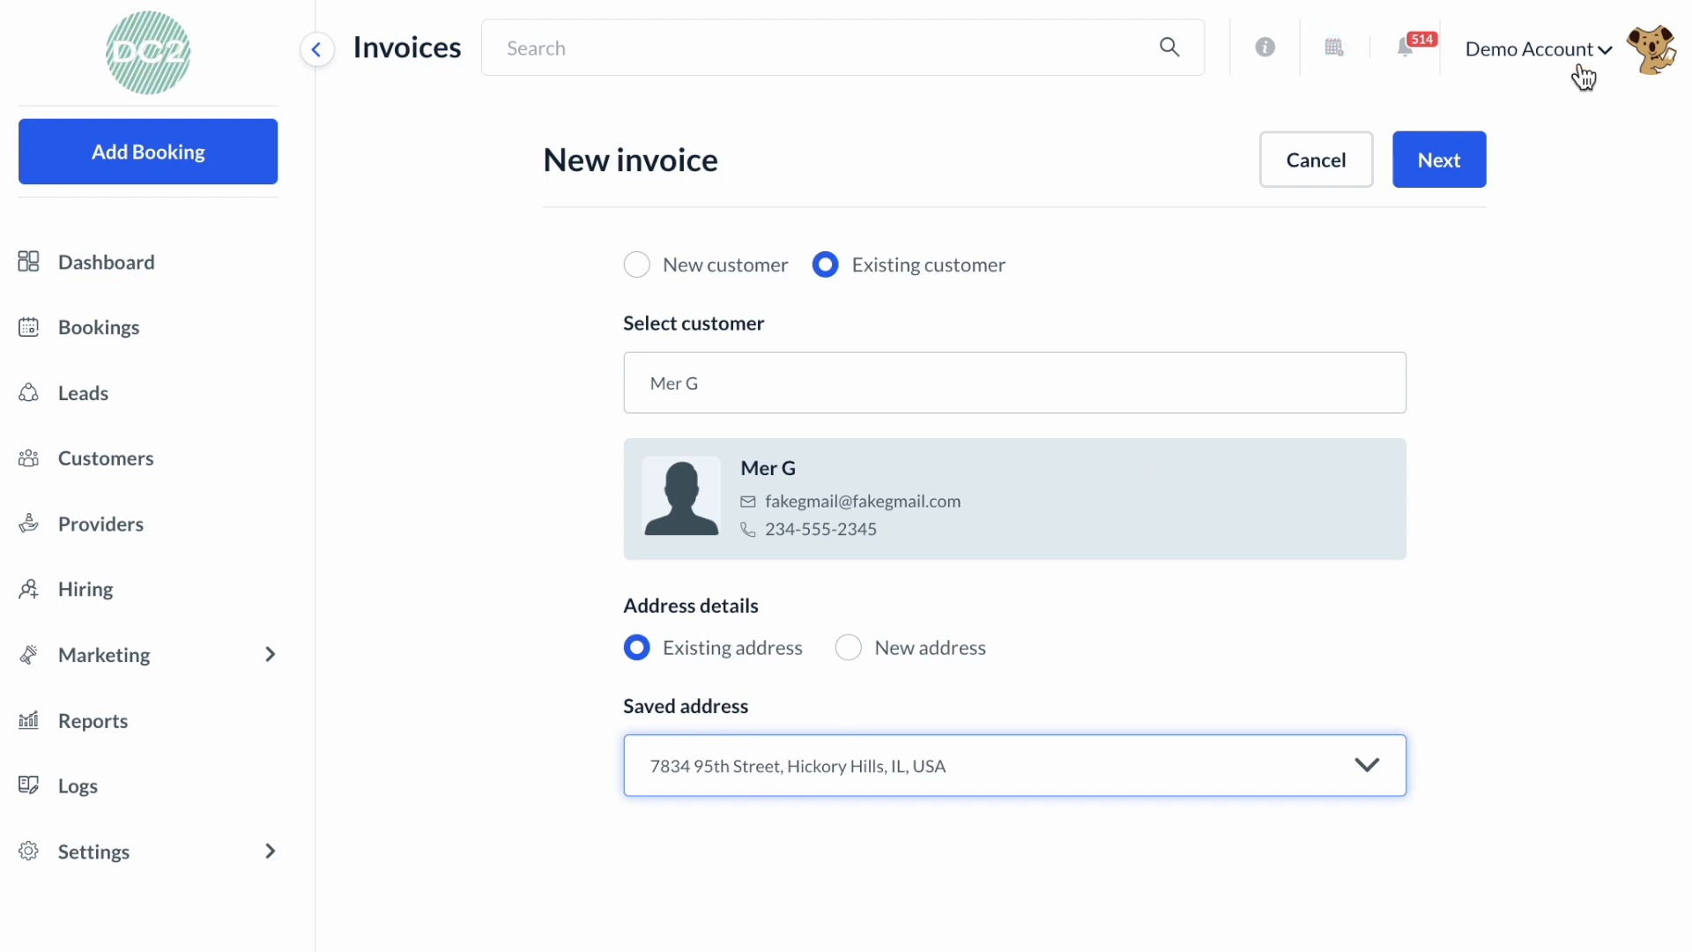
click(1450, 167)
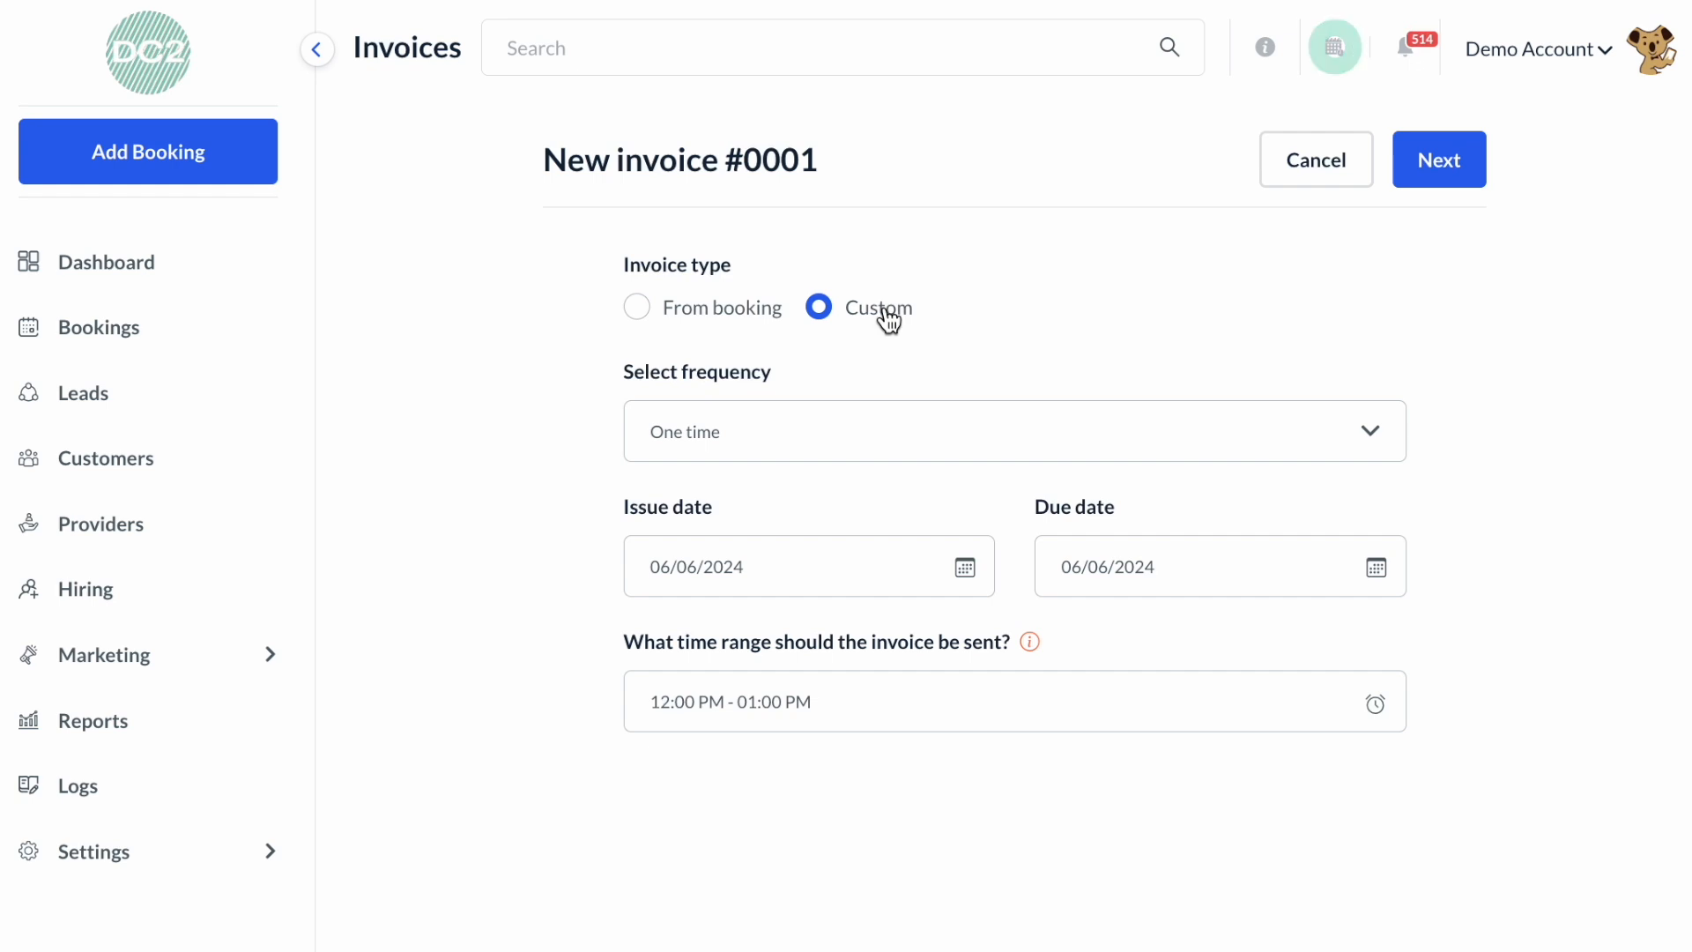
Step: Set the invoice type to From booking and keep the One time frequency
click(751, 324)
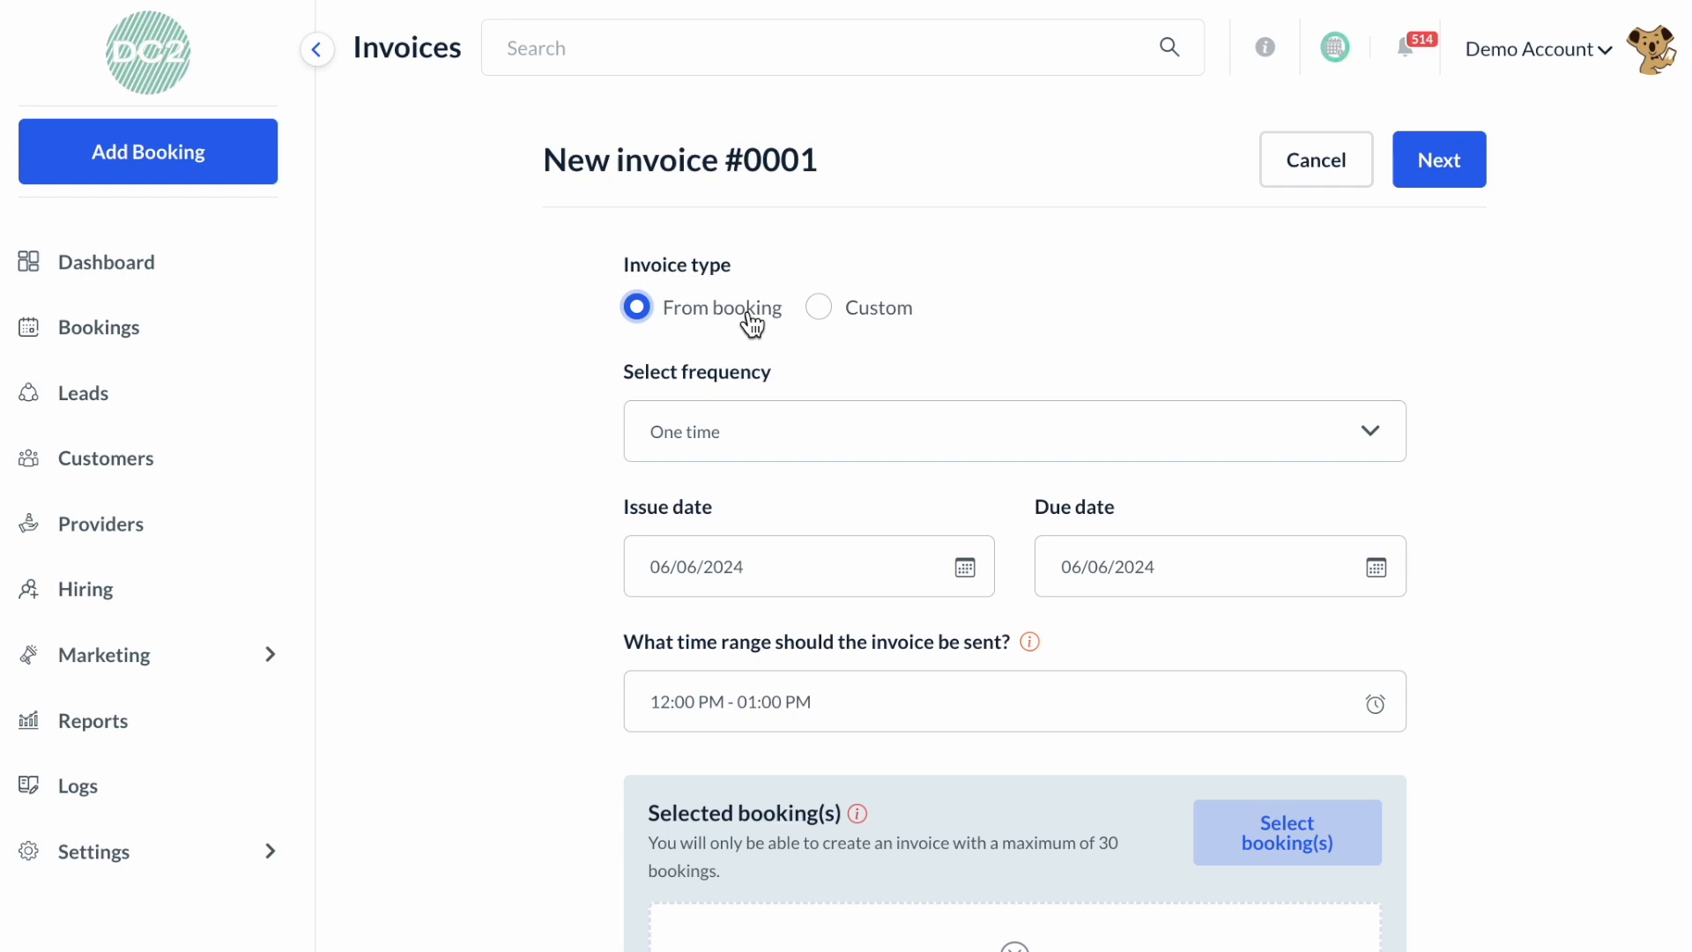
scroll(752, 325, down, 2)
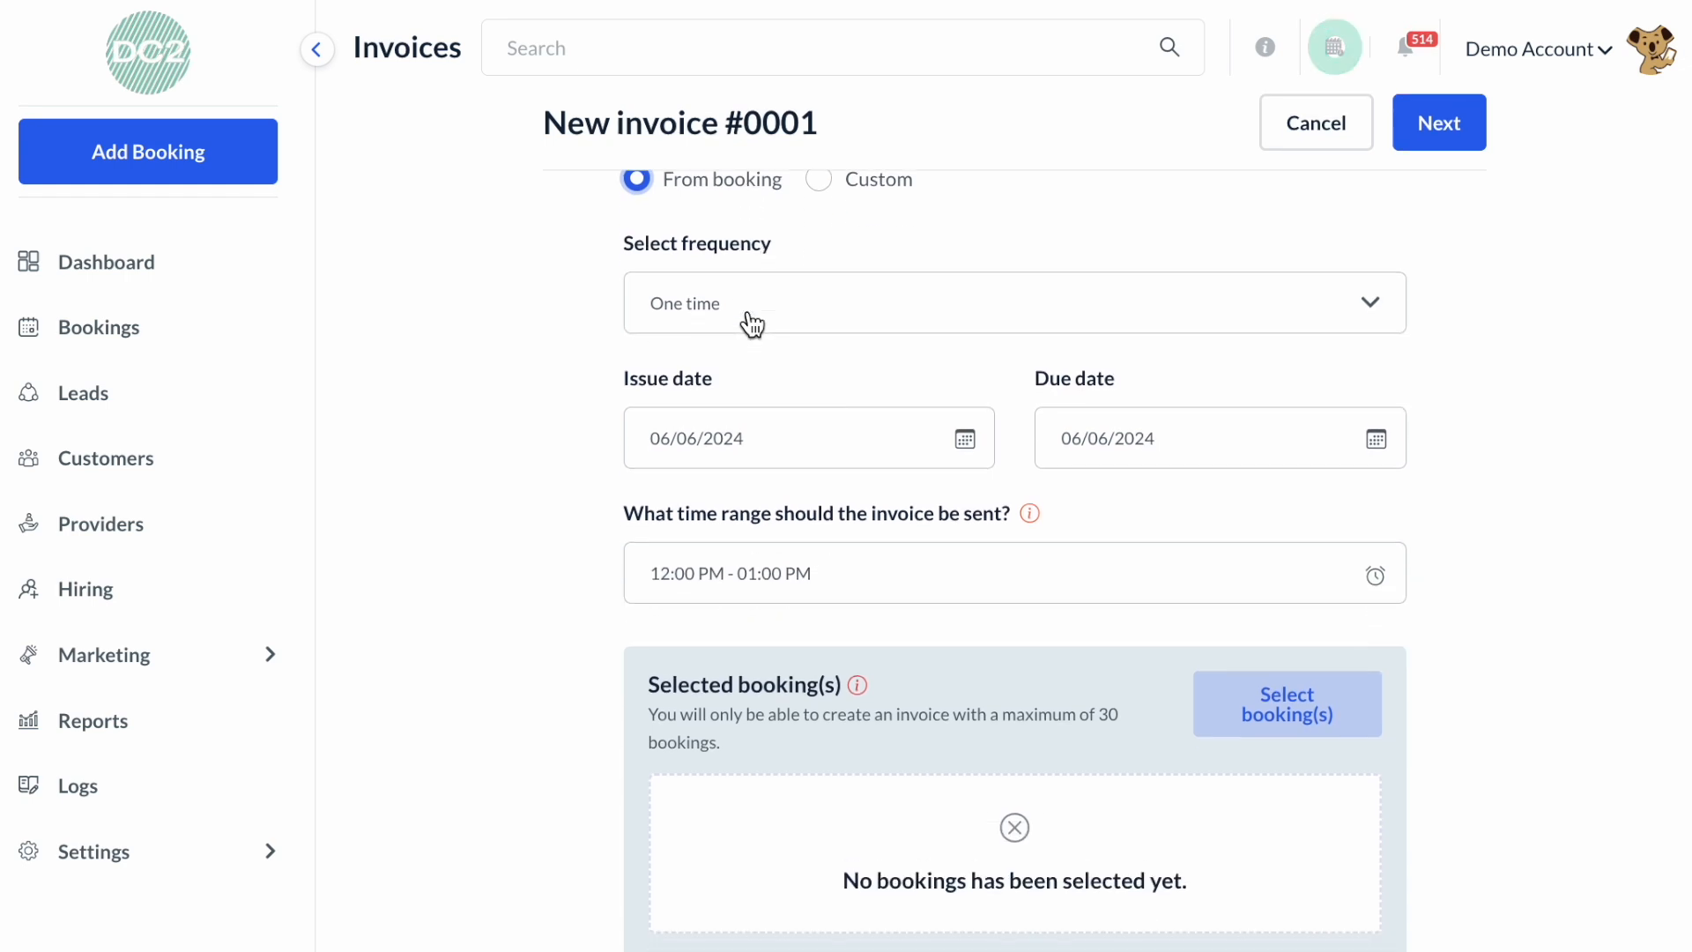
click(752, 321)
click(752, 323)
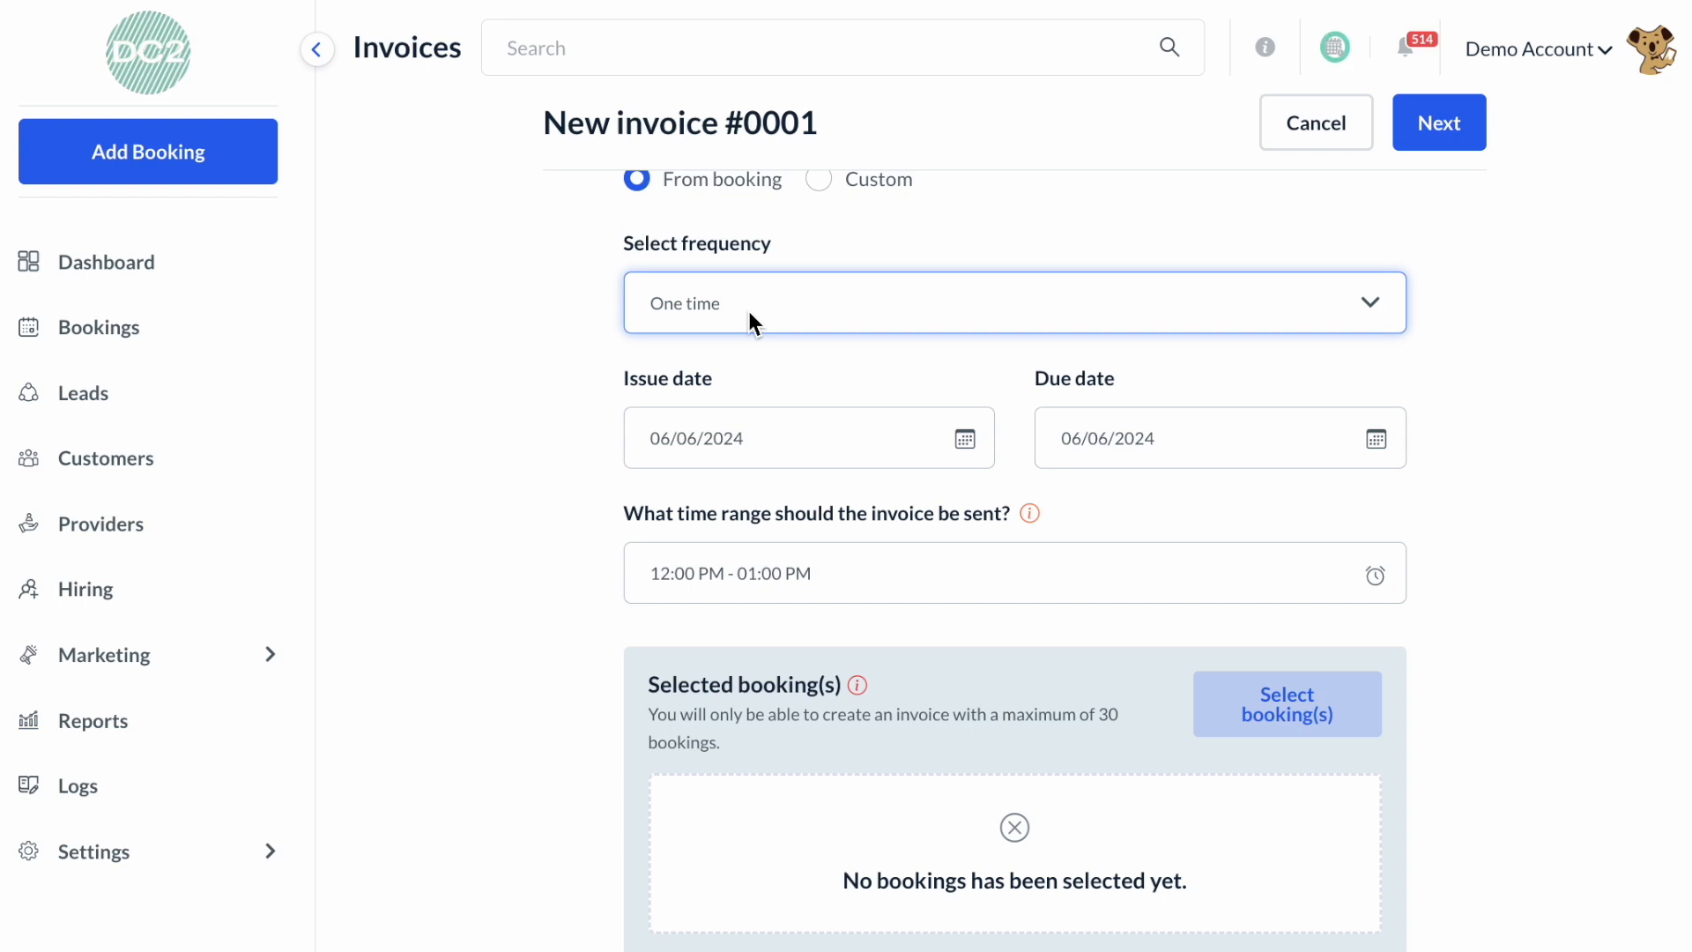
scroll(752, 322, down, 1)
Step: Keep the issue date of 06/06/2024 and set the due date to 06/07/2024
click(751, 368)
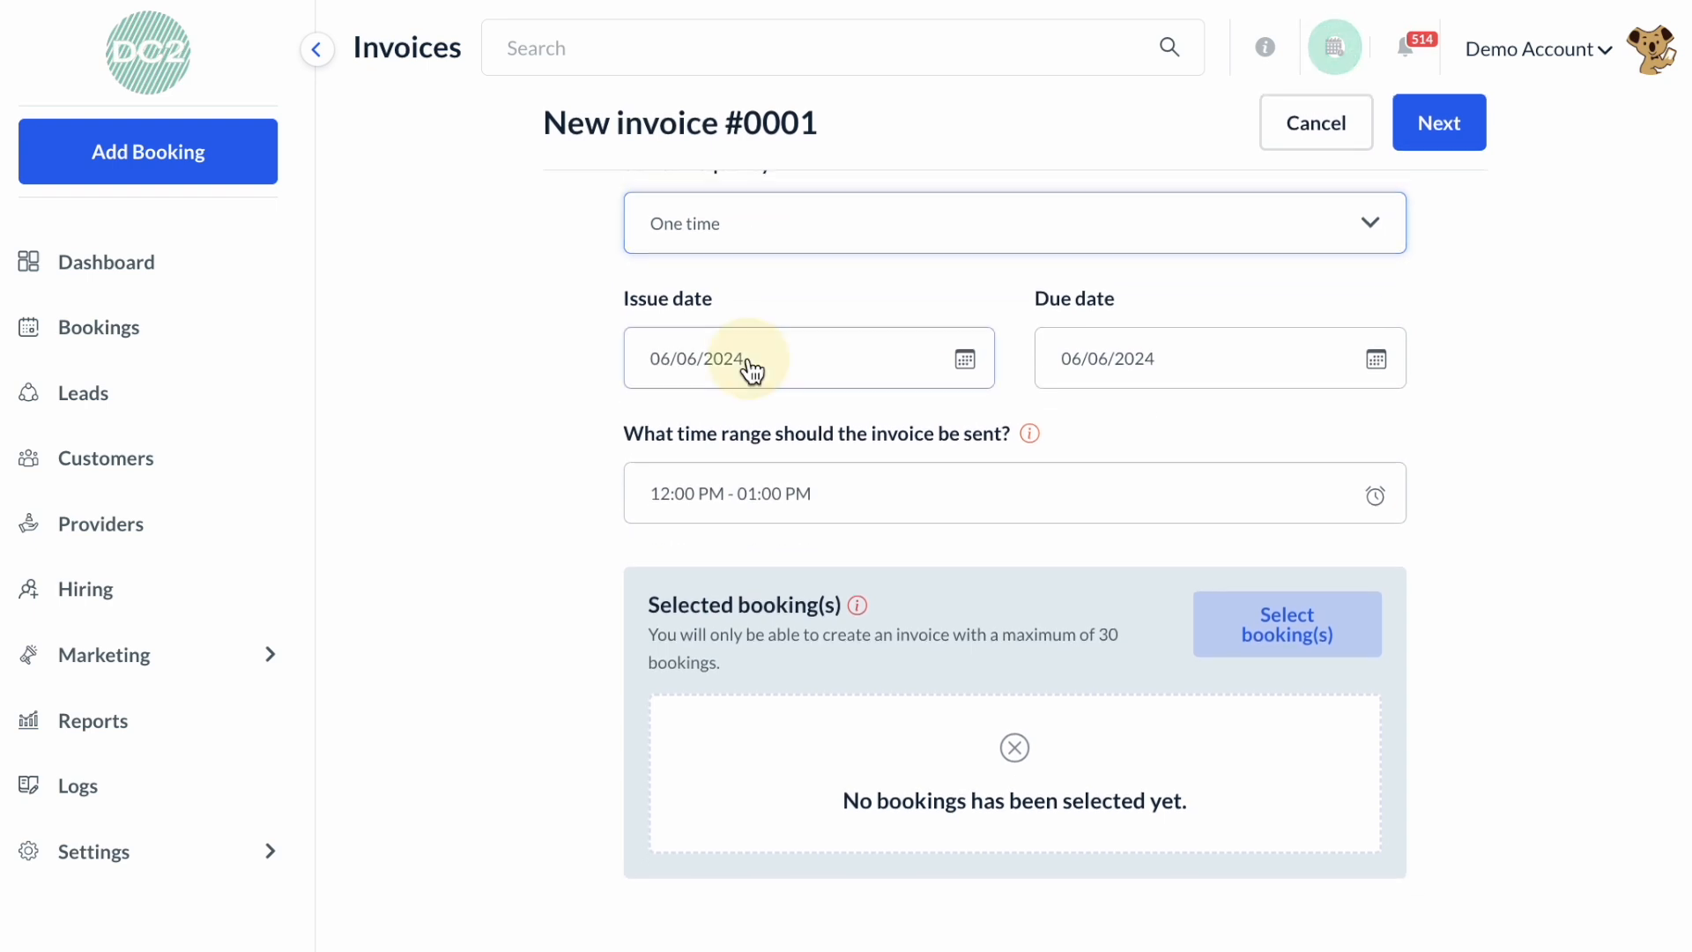
click(752, 370)
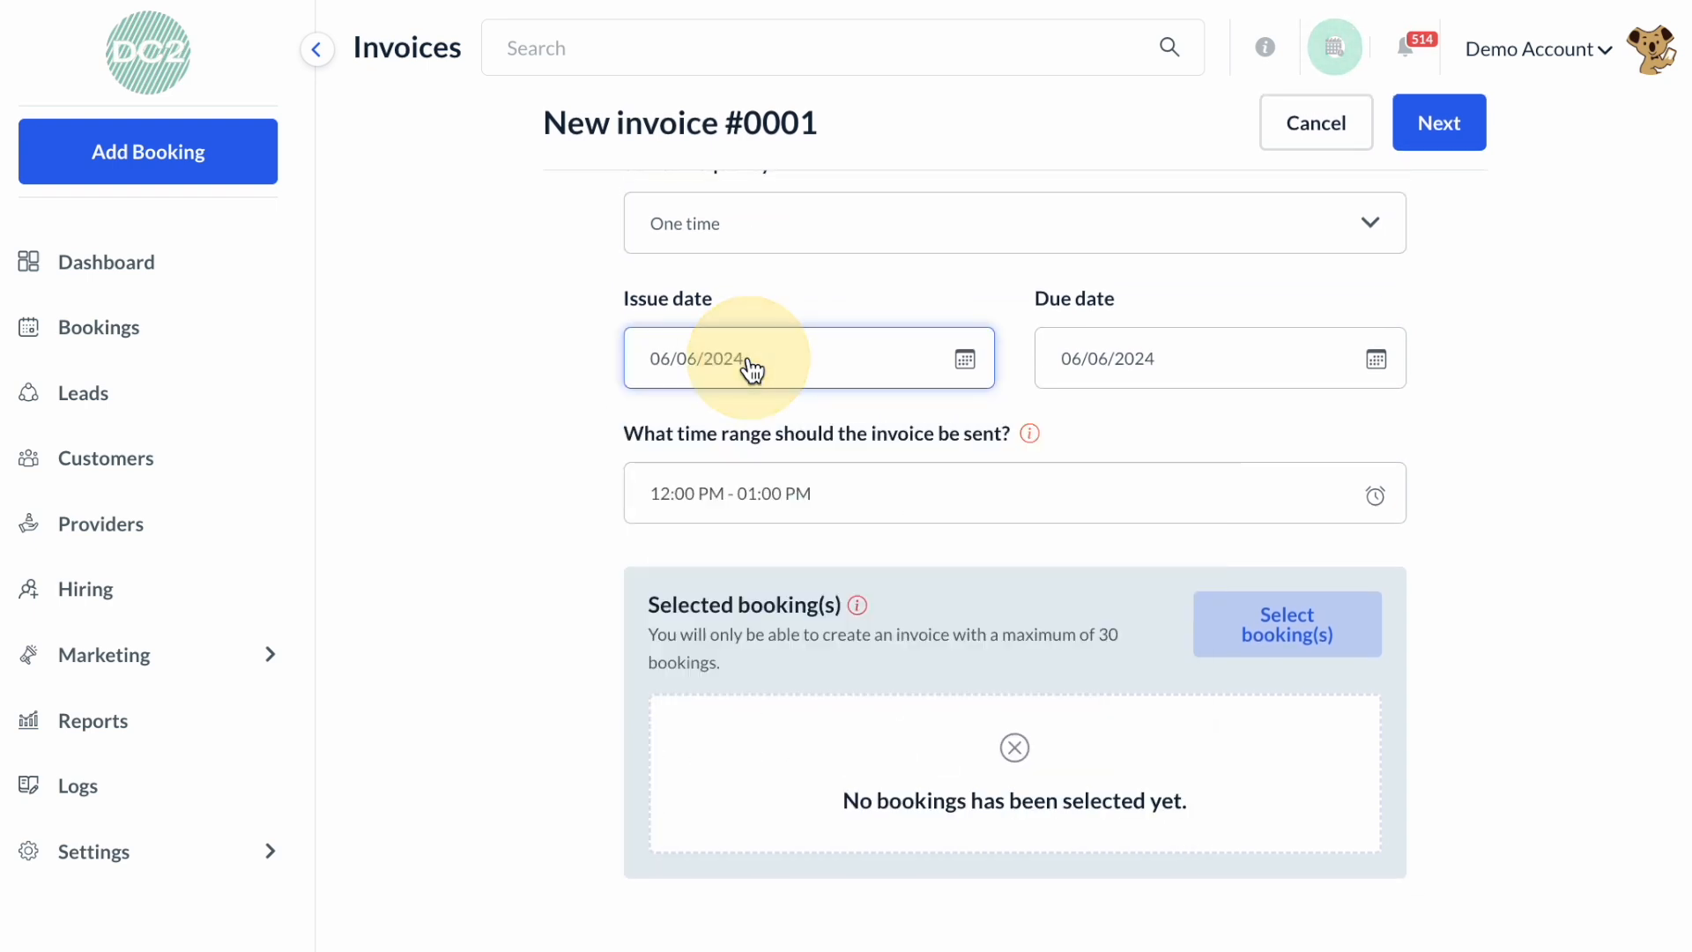
click(1114, 365)
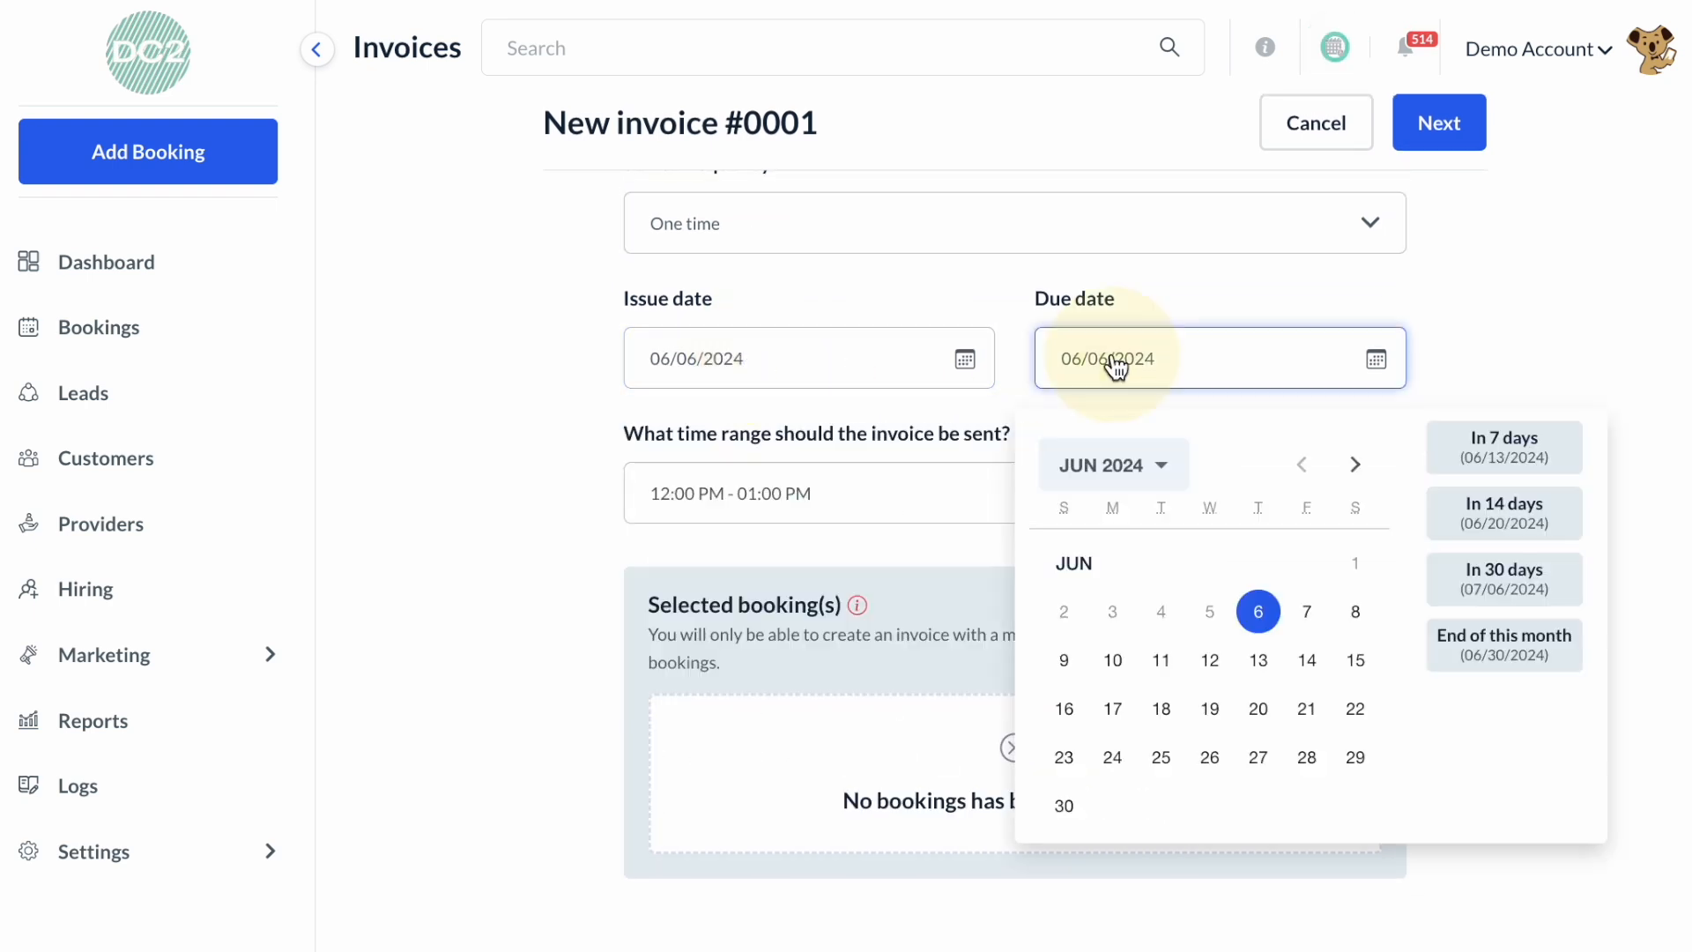
click(1307, 611)
click(1280, 426)
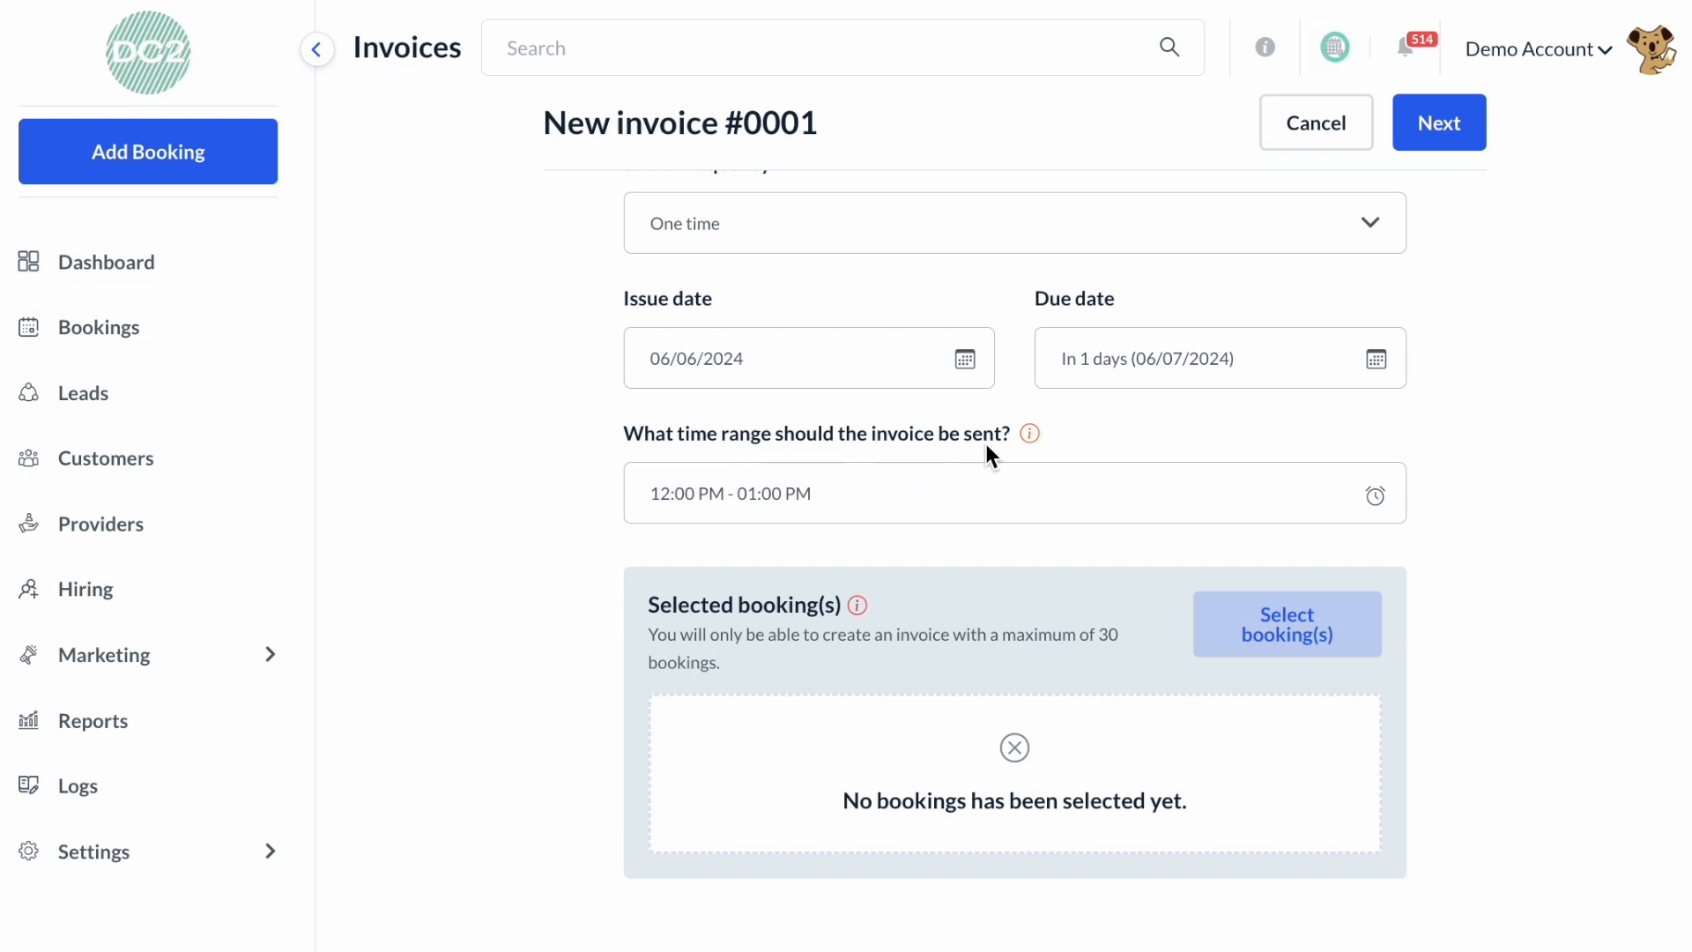
Step: Set the invoice sending time range to 08:00 AM - 09:00 AM
click(876, 501)
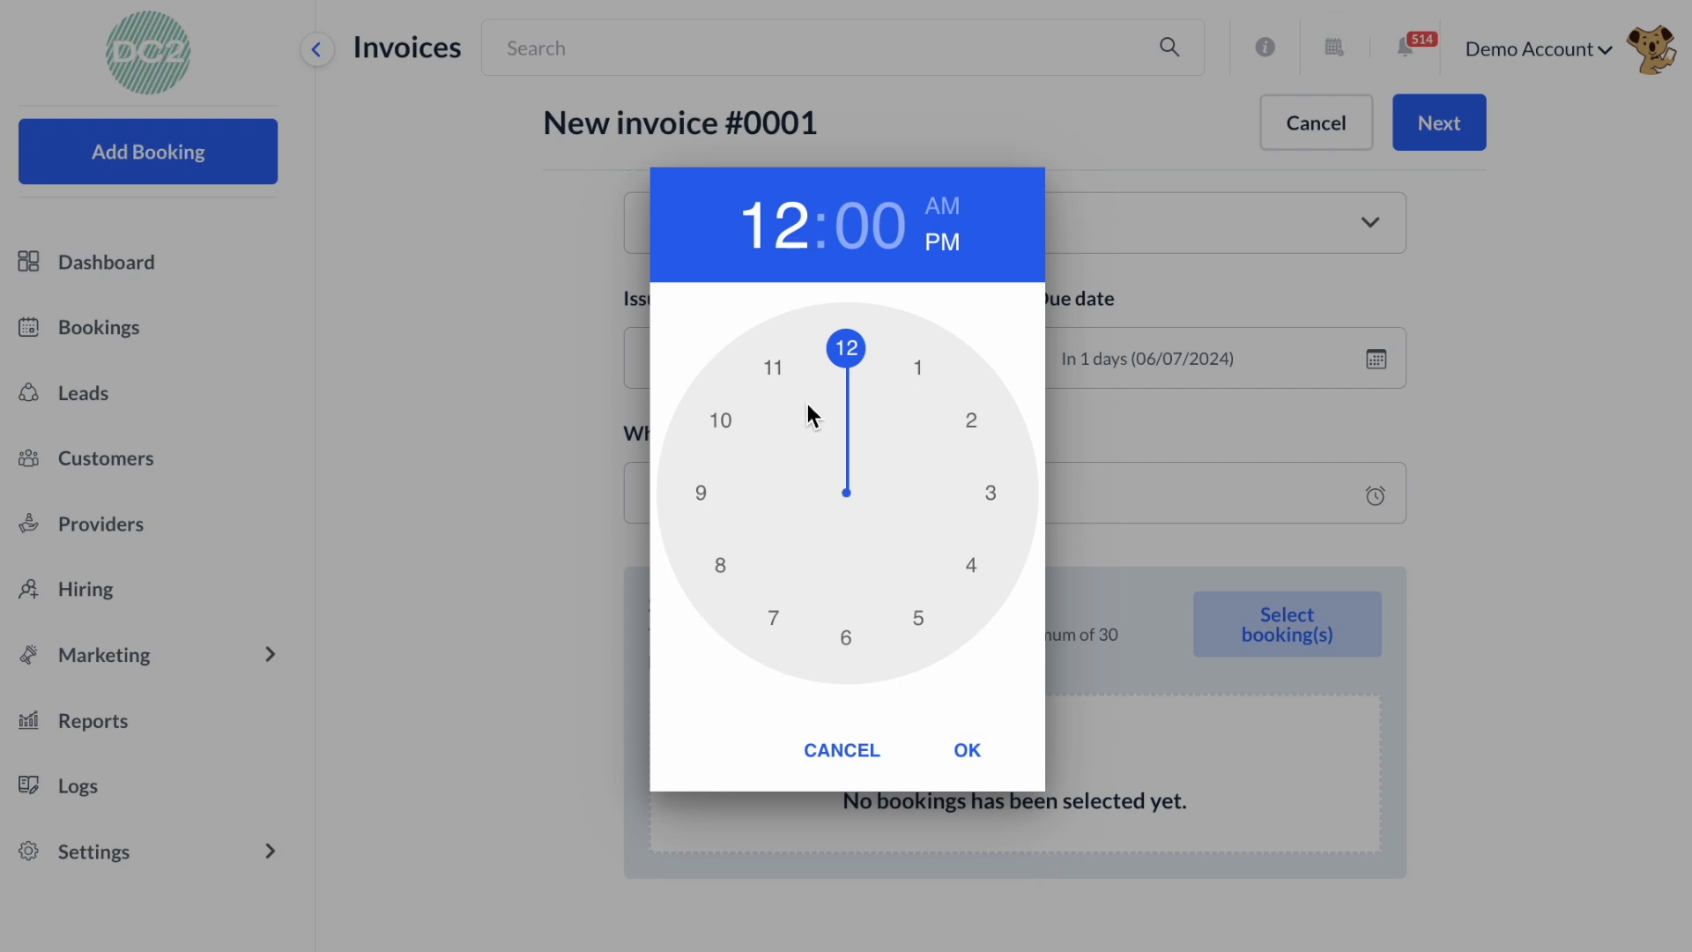
click(722, 568)
click(942, 206)
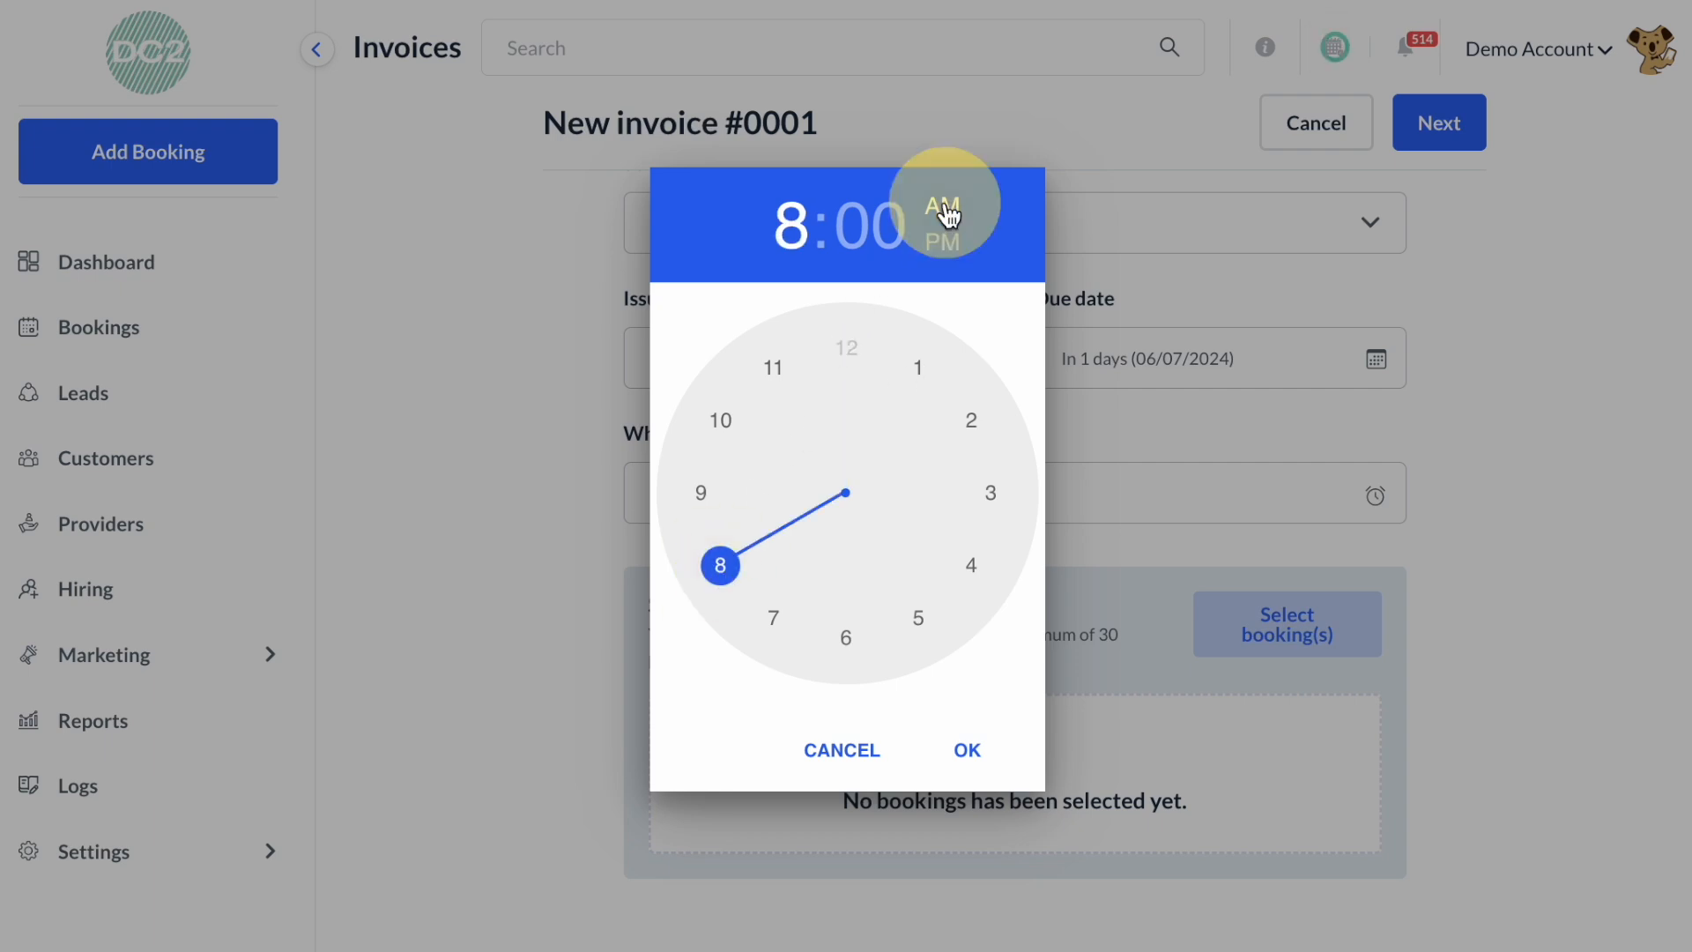
click(969, 751)
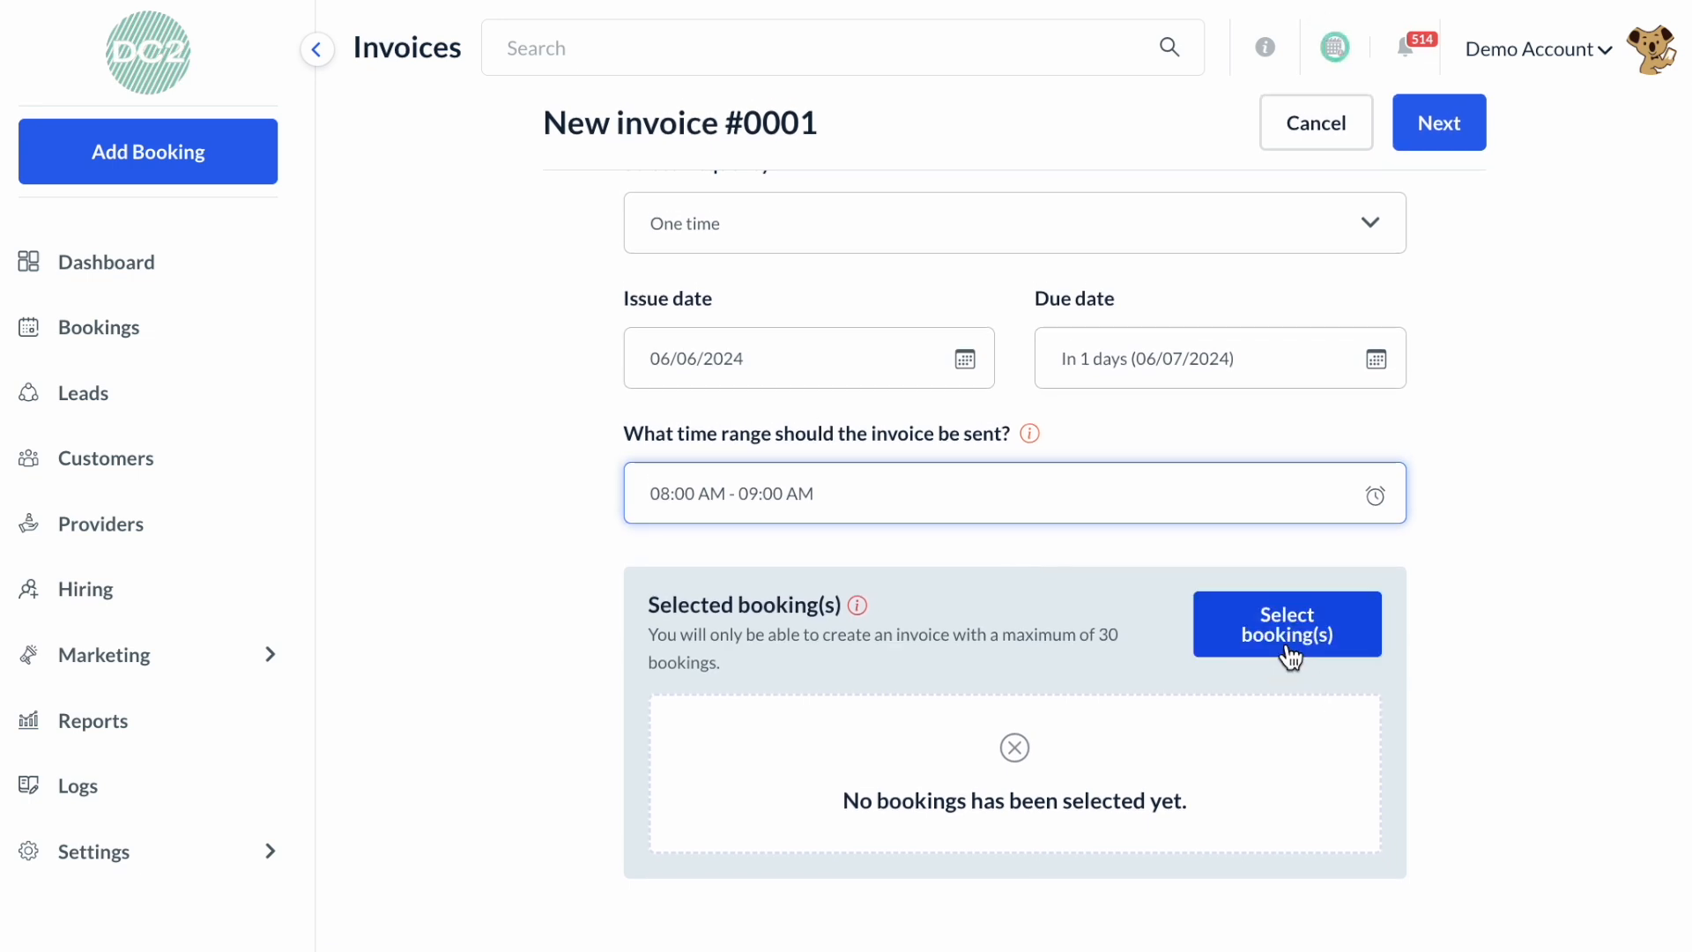
Step: Add the customer's booking of 06/06/2024 to the invoice and continue to the invoice layout
click(1287, 645)
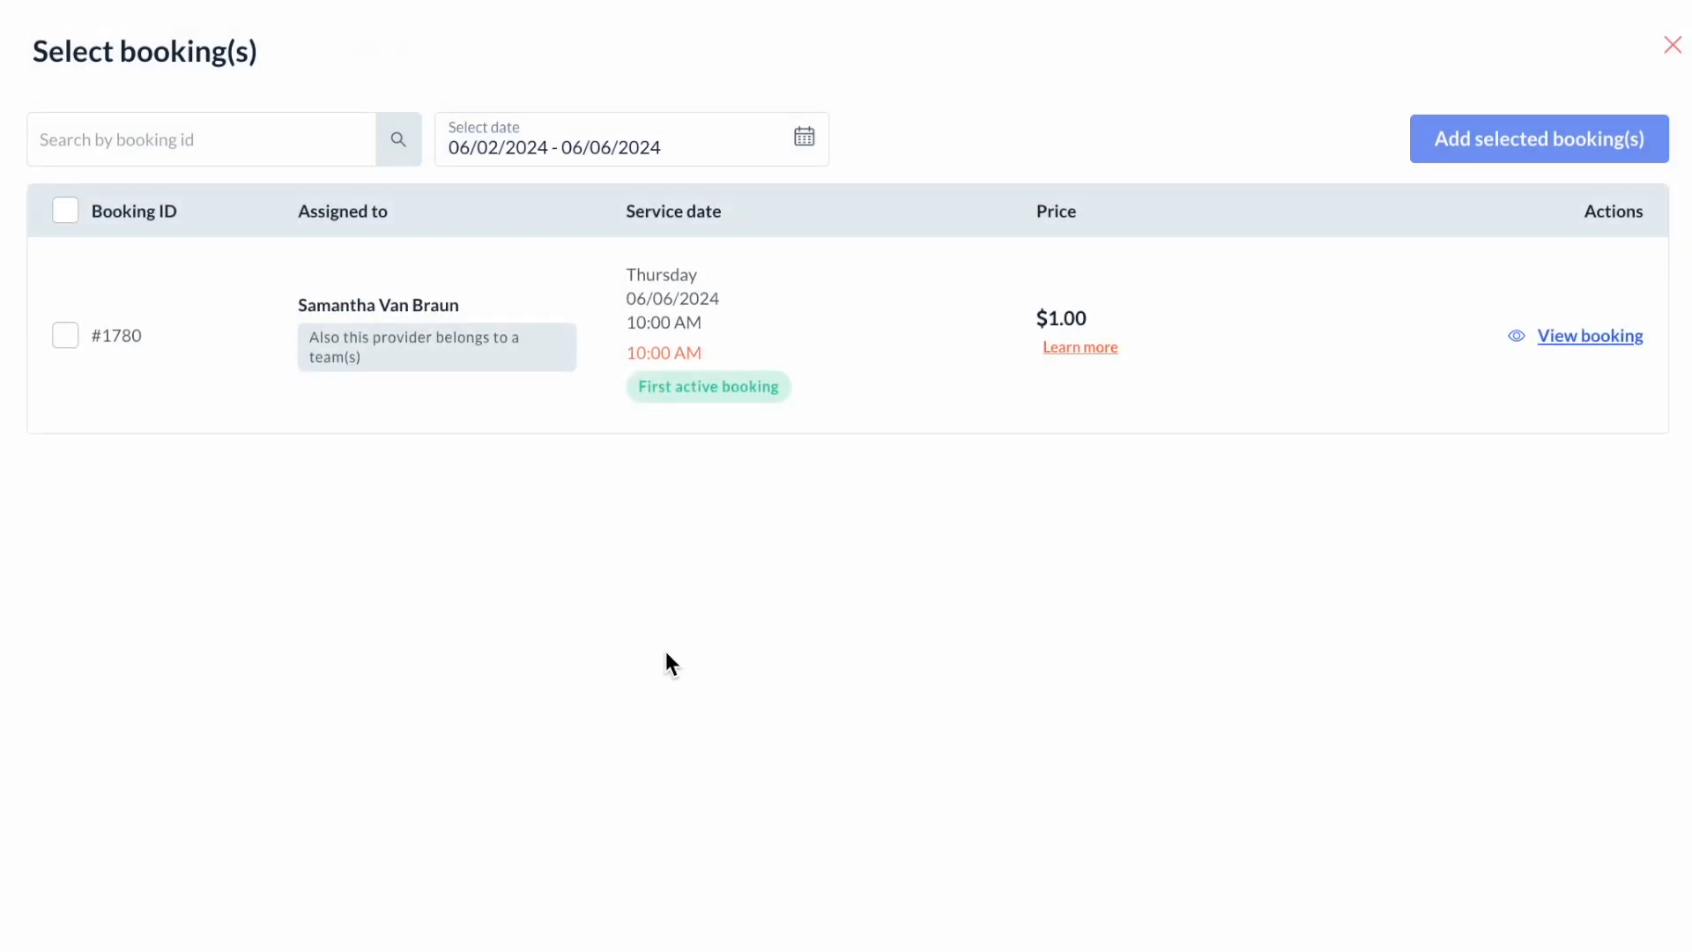
click(66, 336)
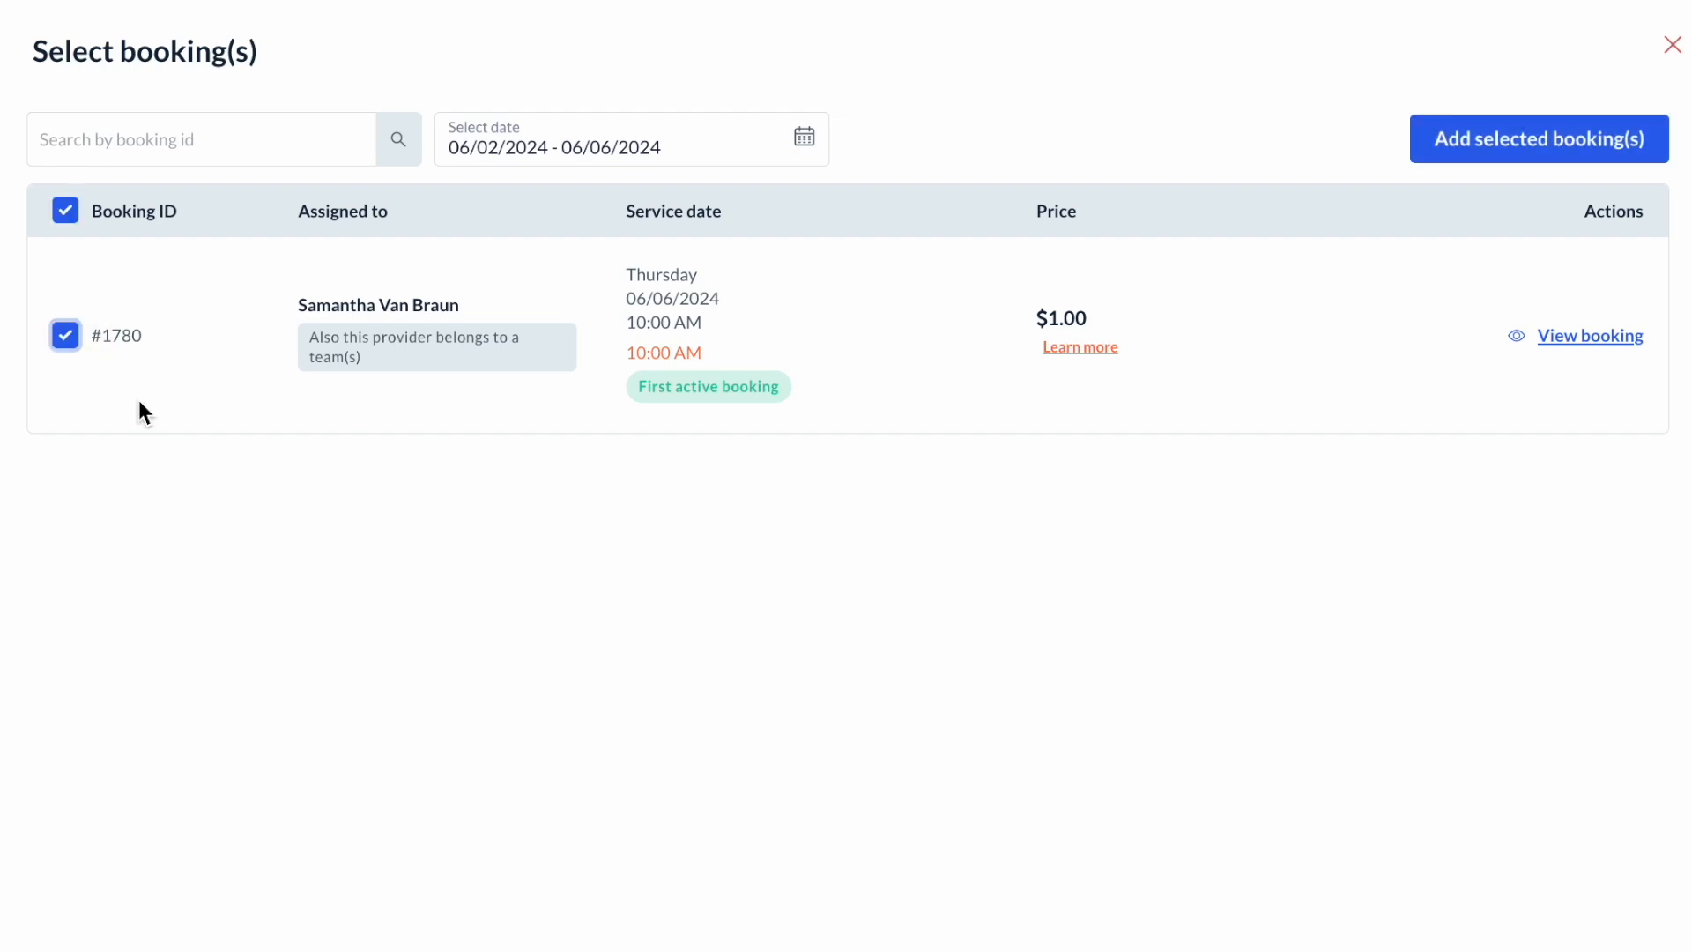
click(1467, 136)
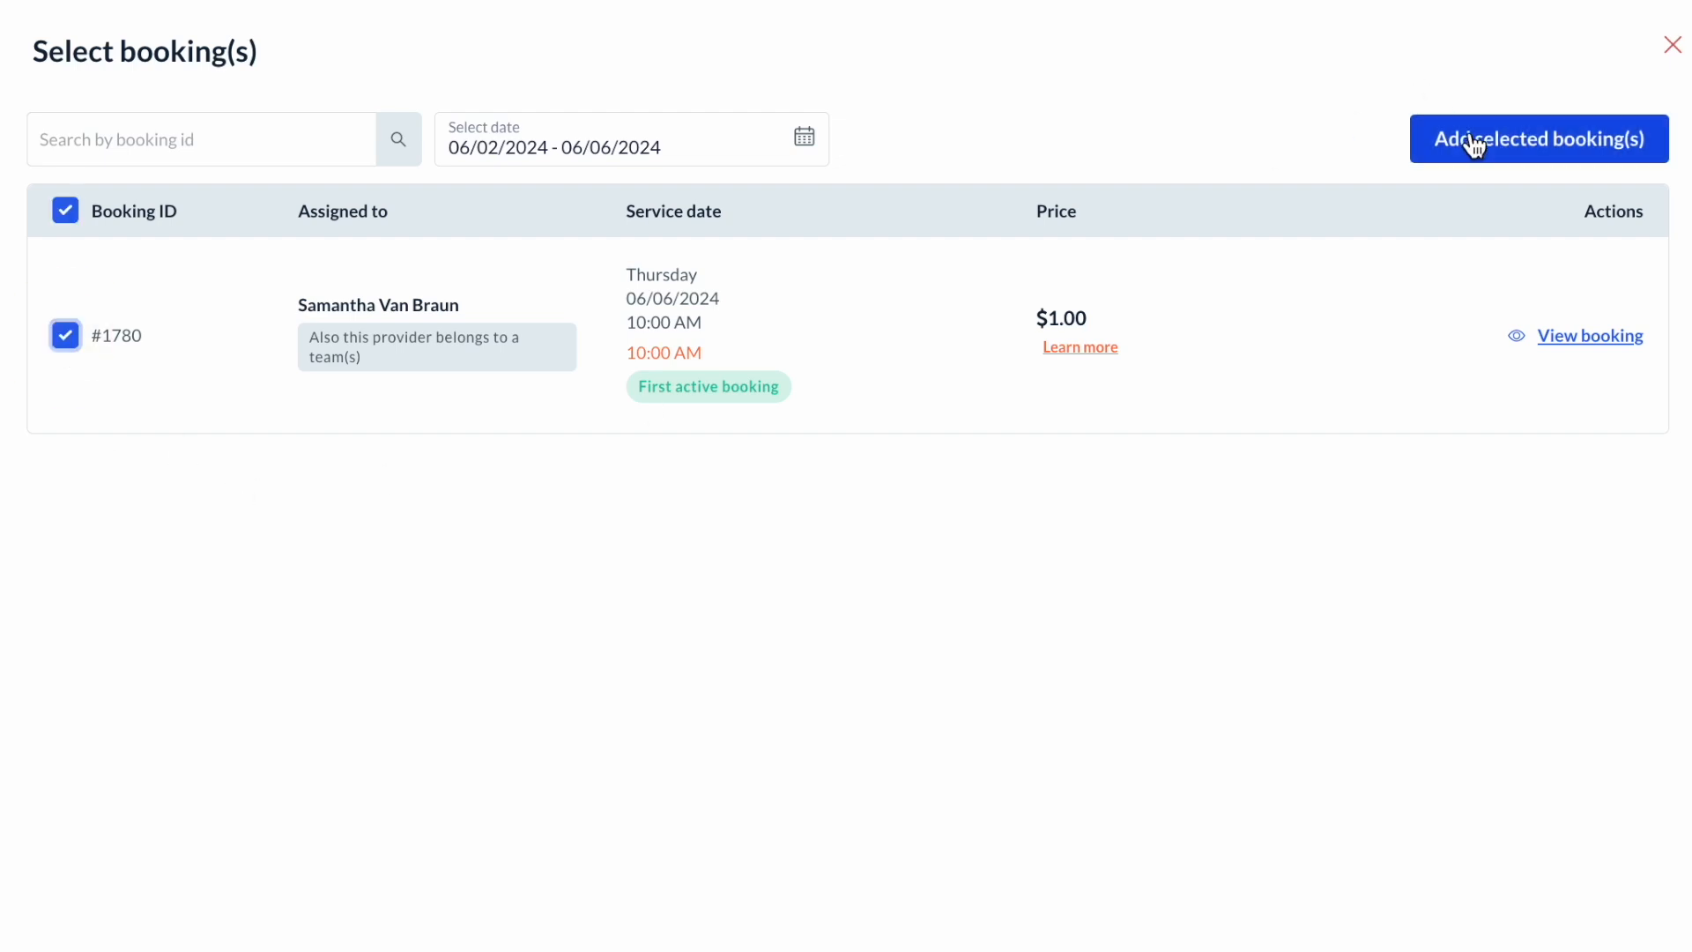
scroll(1130, 652, up, 2)
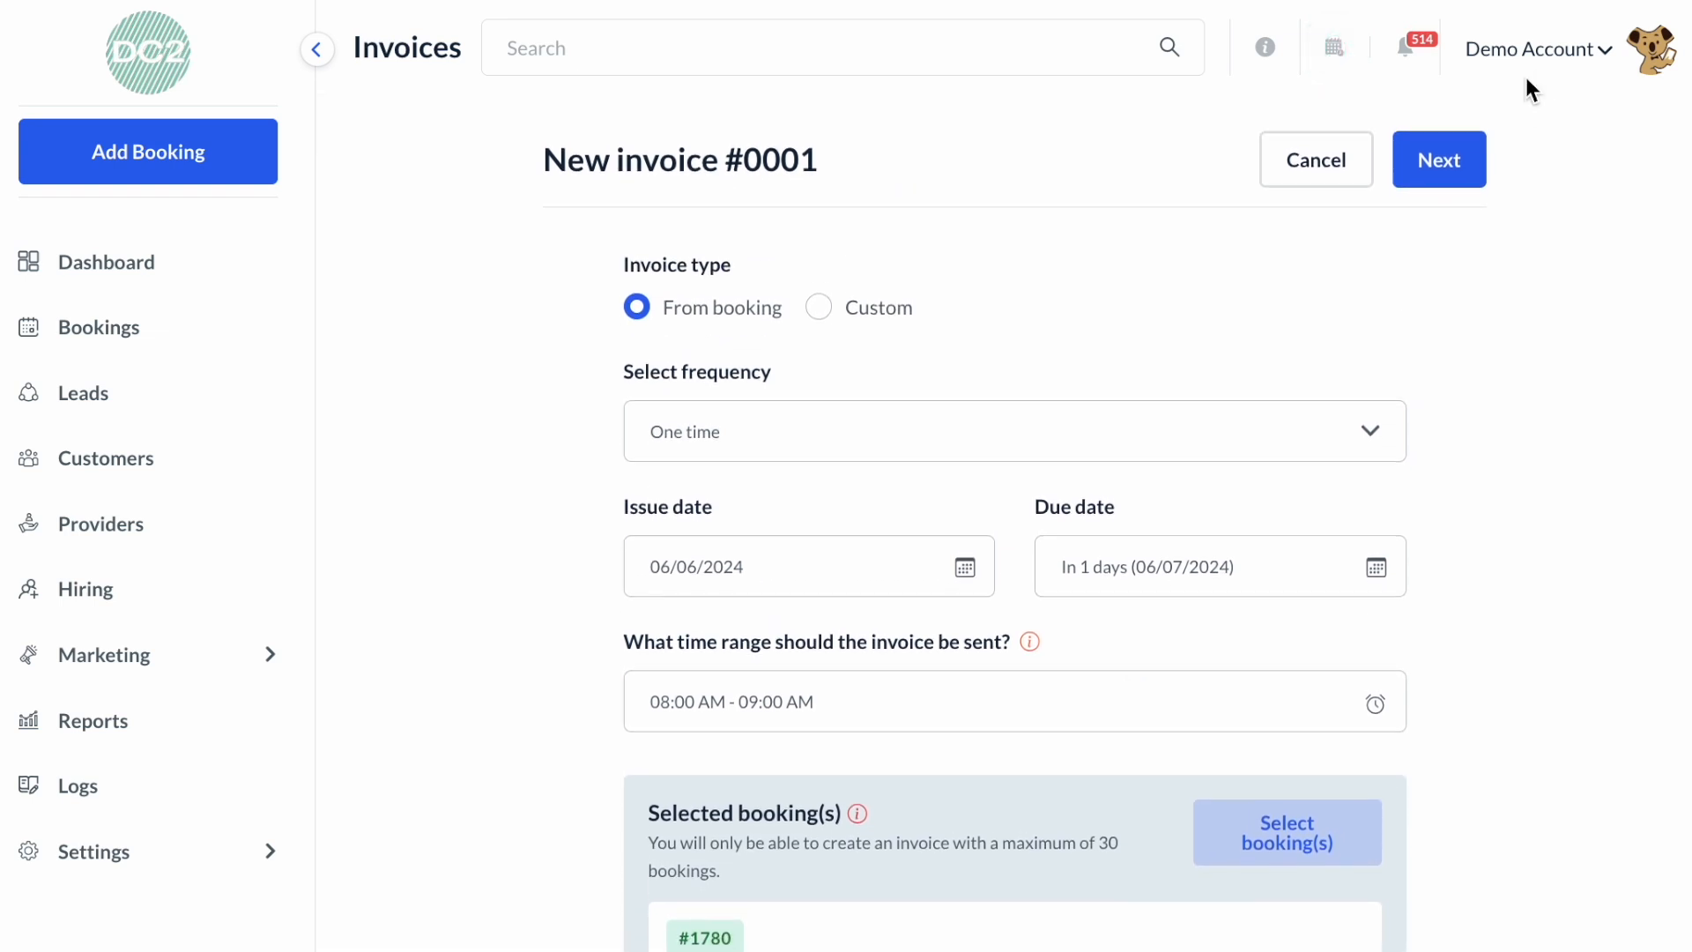
click(1447, 185)
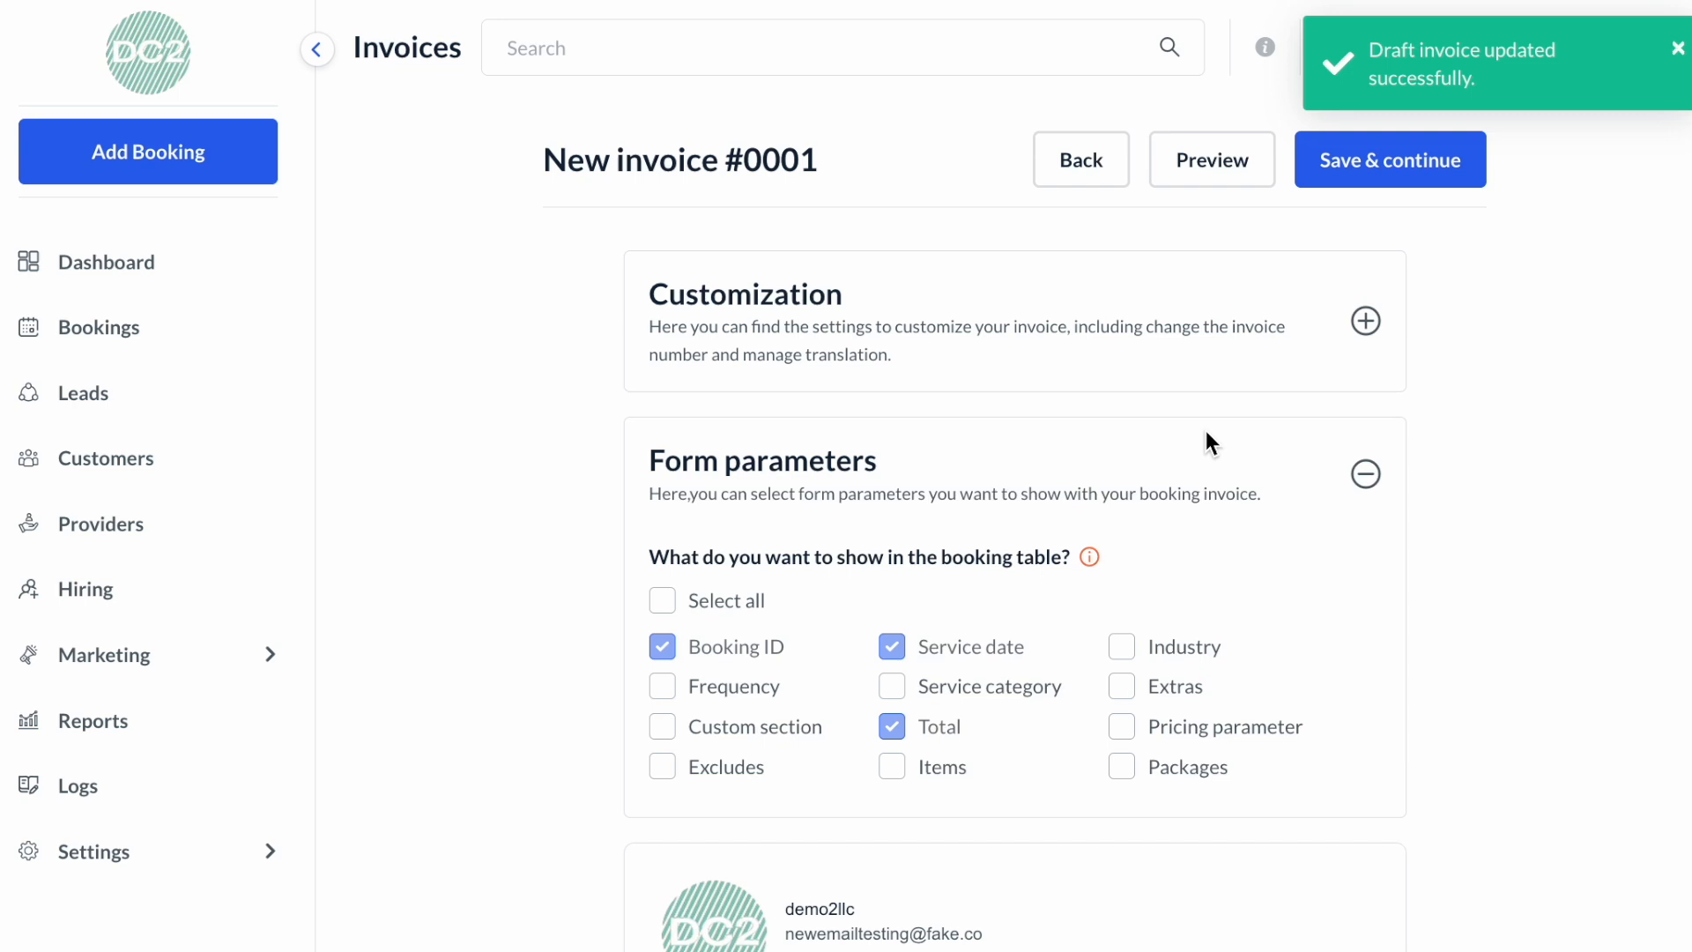
Step: Show Frequency, Service category and Extras in the invoice's booking table
scroll(1207, 438, down, 5)
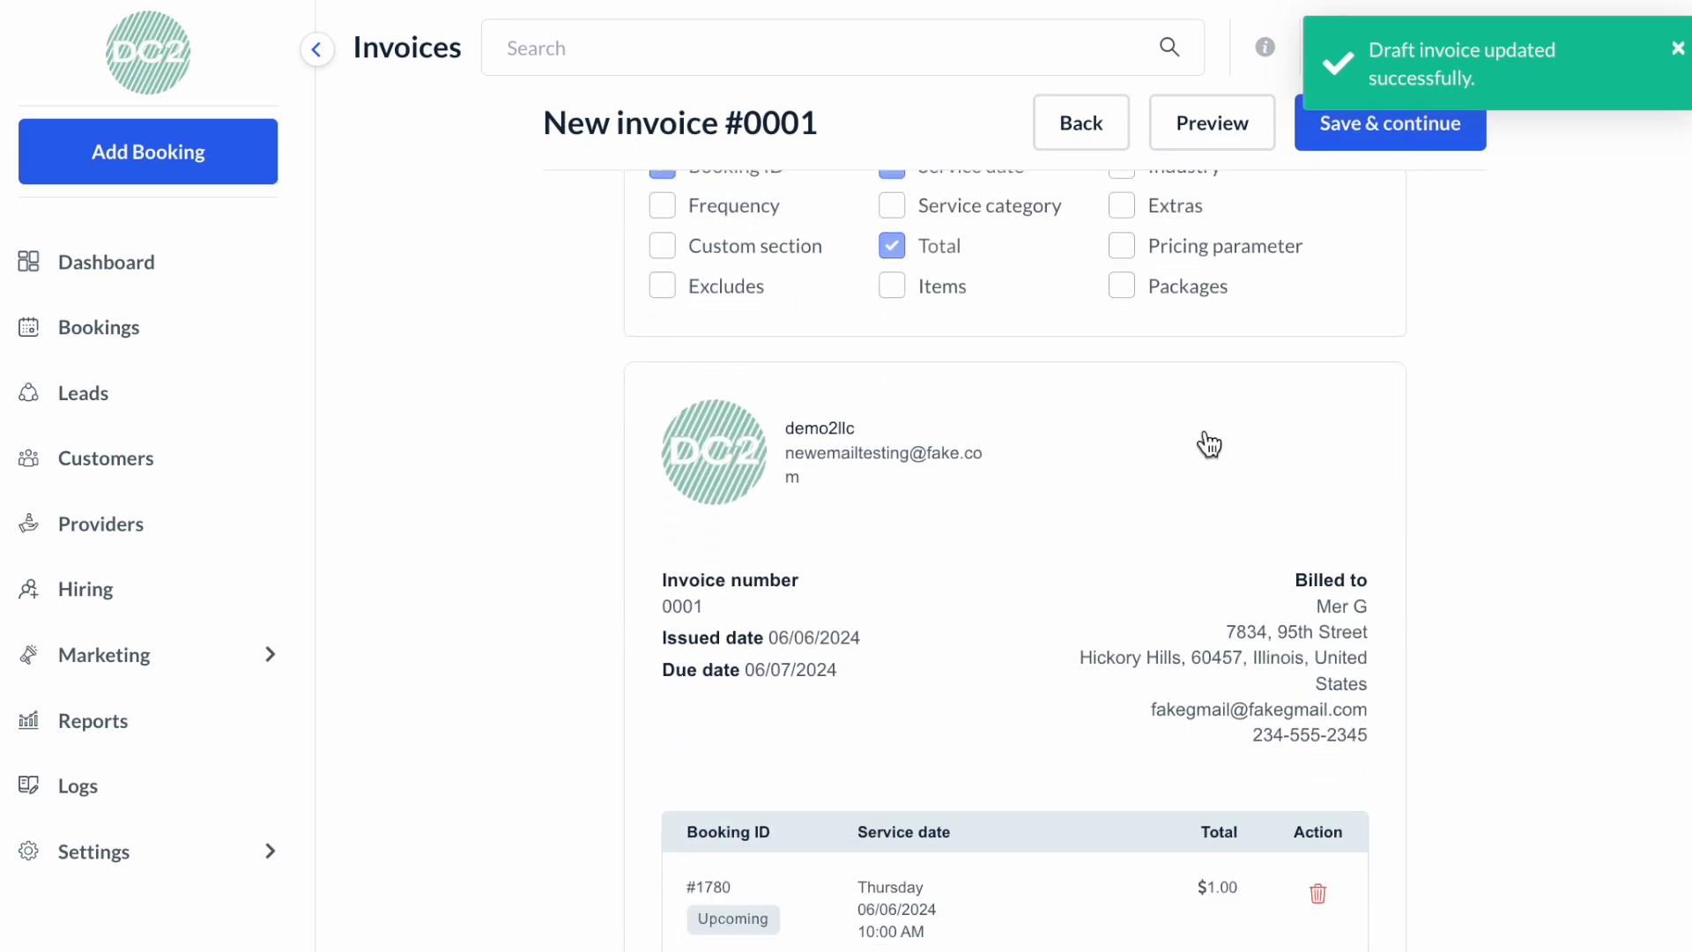
scroll(1209, 443, down, 4)
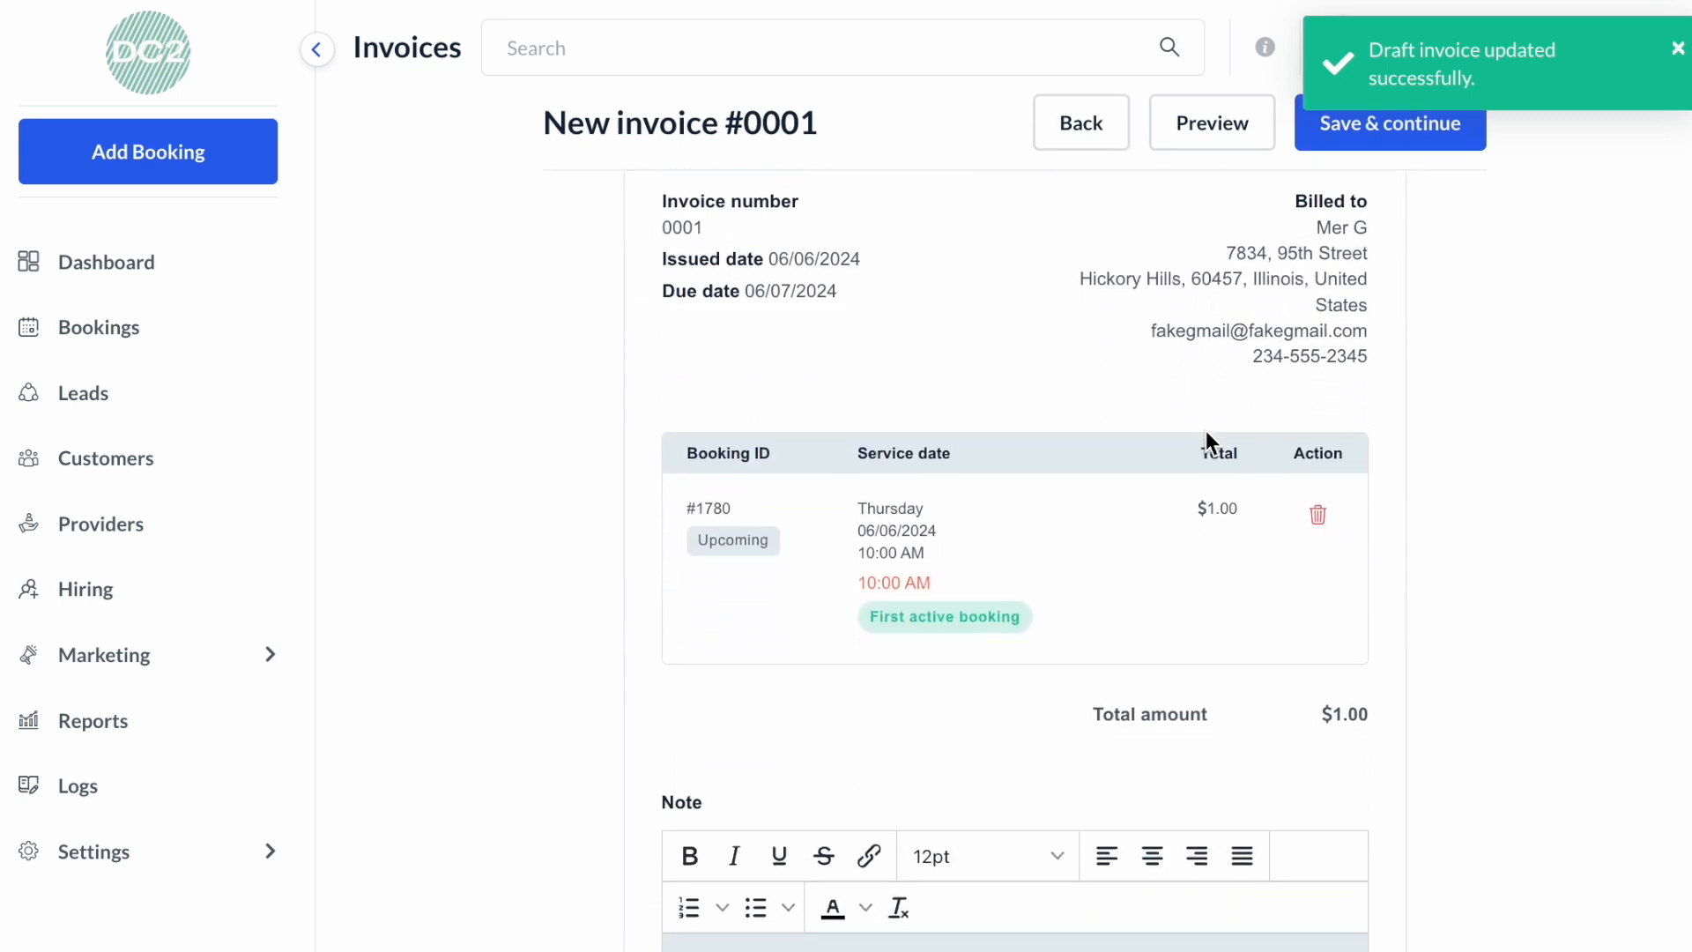
scroll(1204, 427, down, 2)
scroll(1204, 427, up, 6)
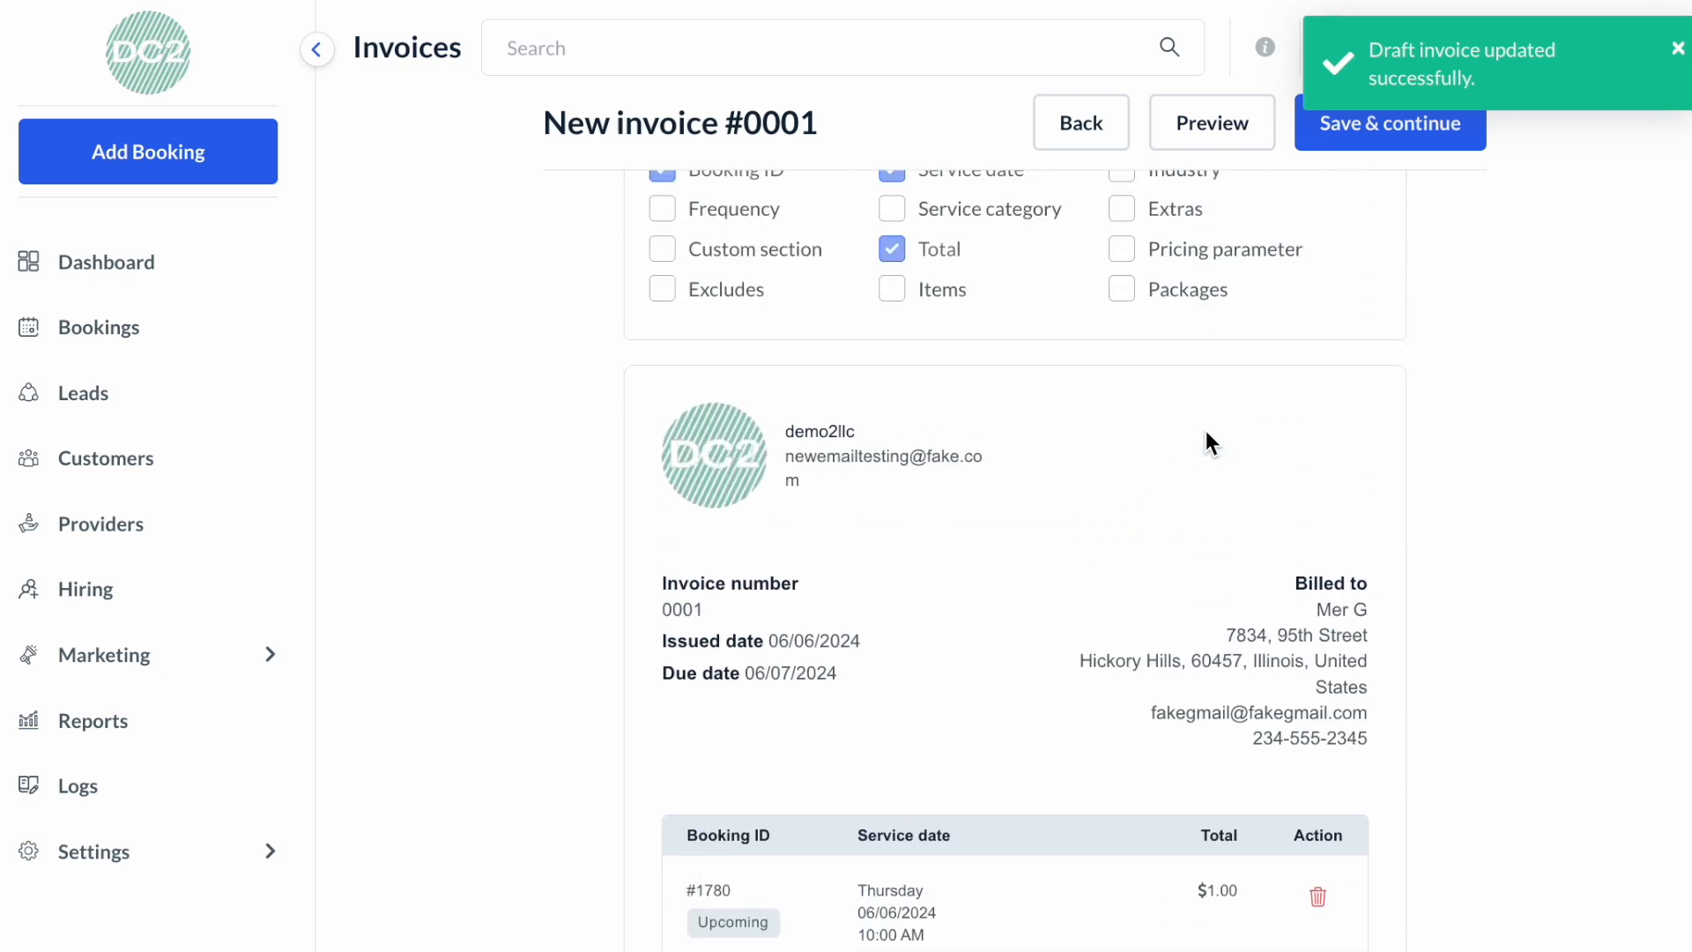
scroll(1206, 430, up, 4)
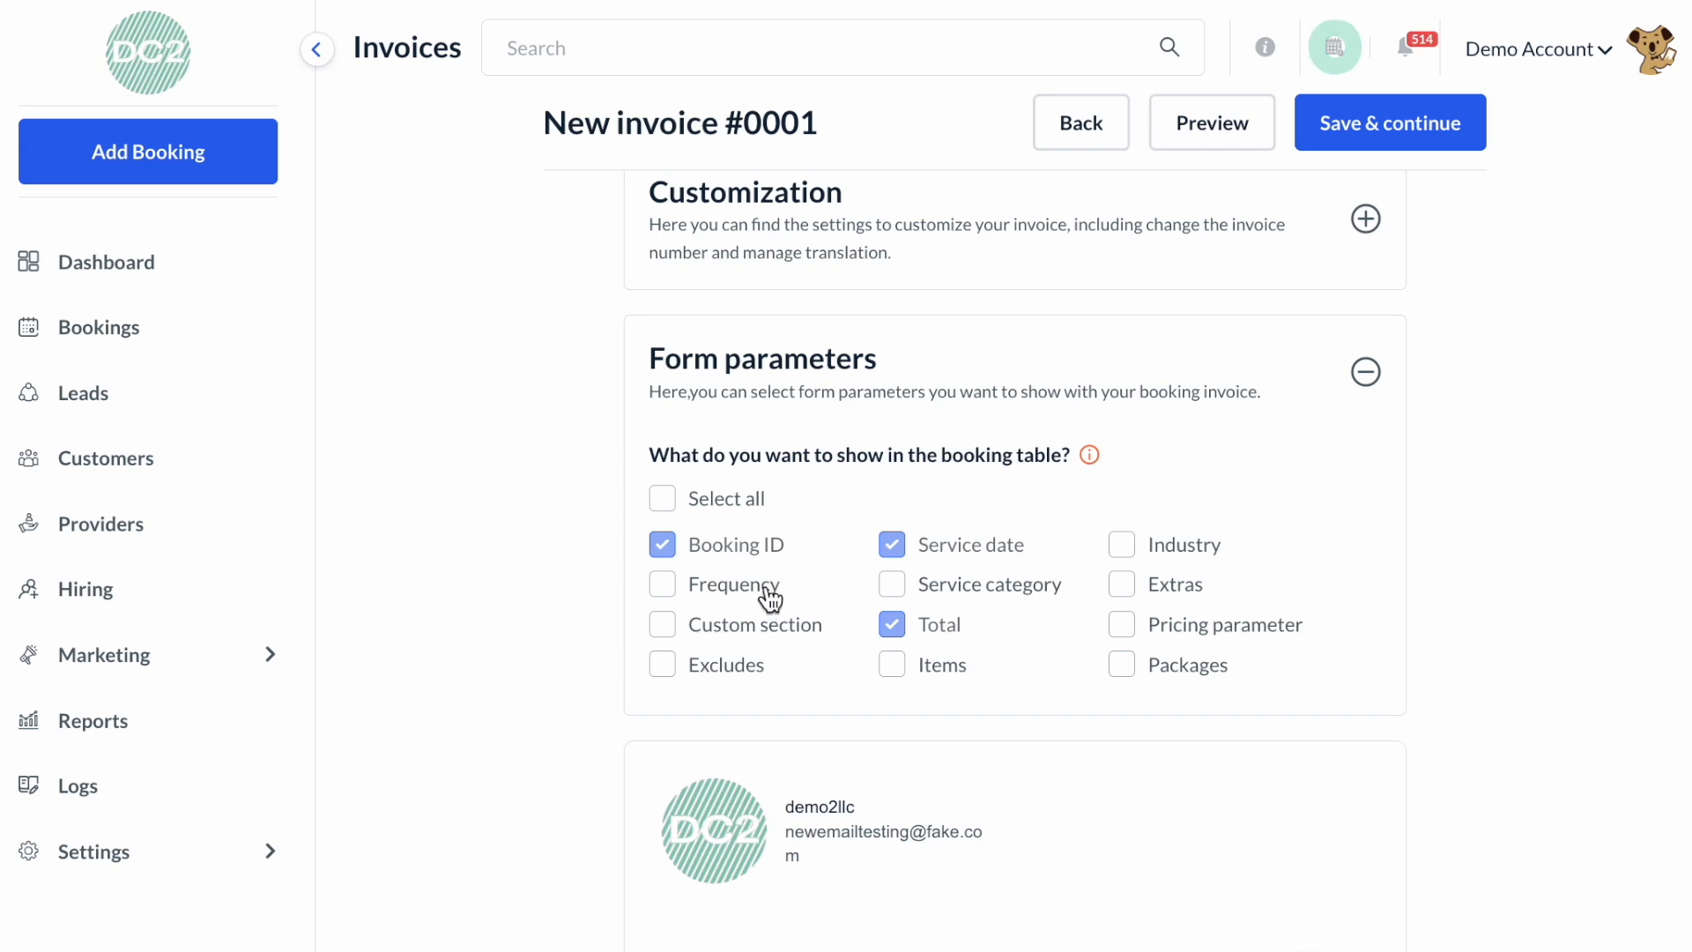
scroll(768, 598, down, 1)
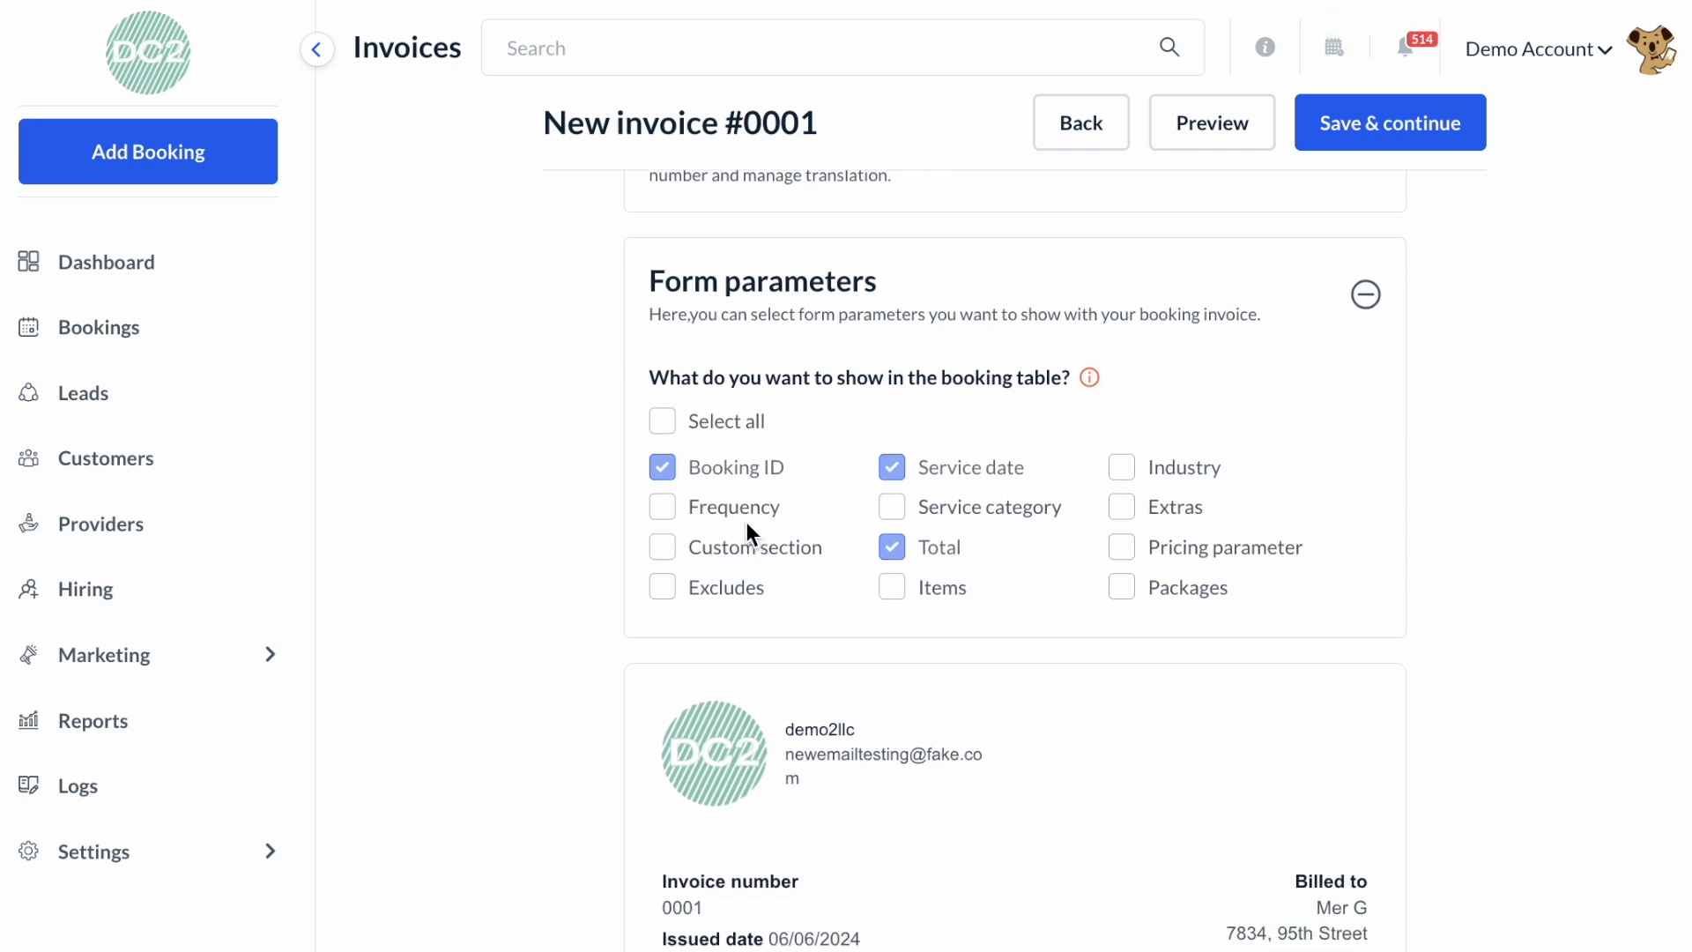
click(748, 518)
scroll(747, 525, down, 1)
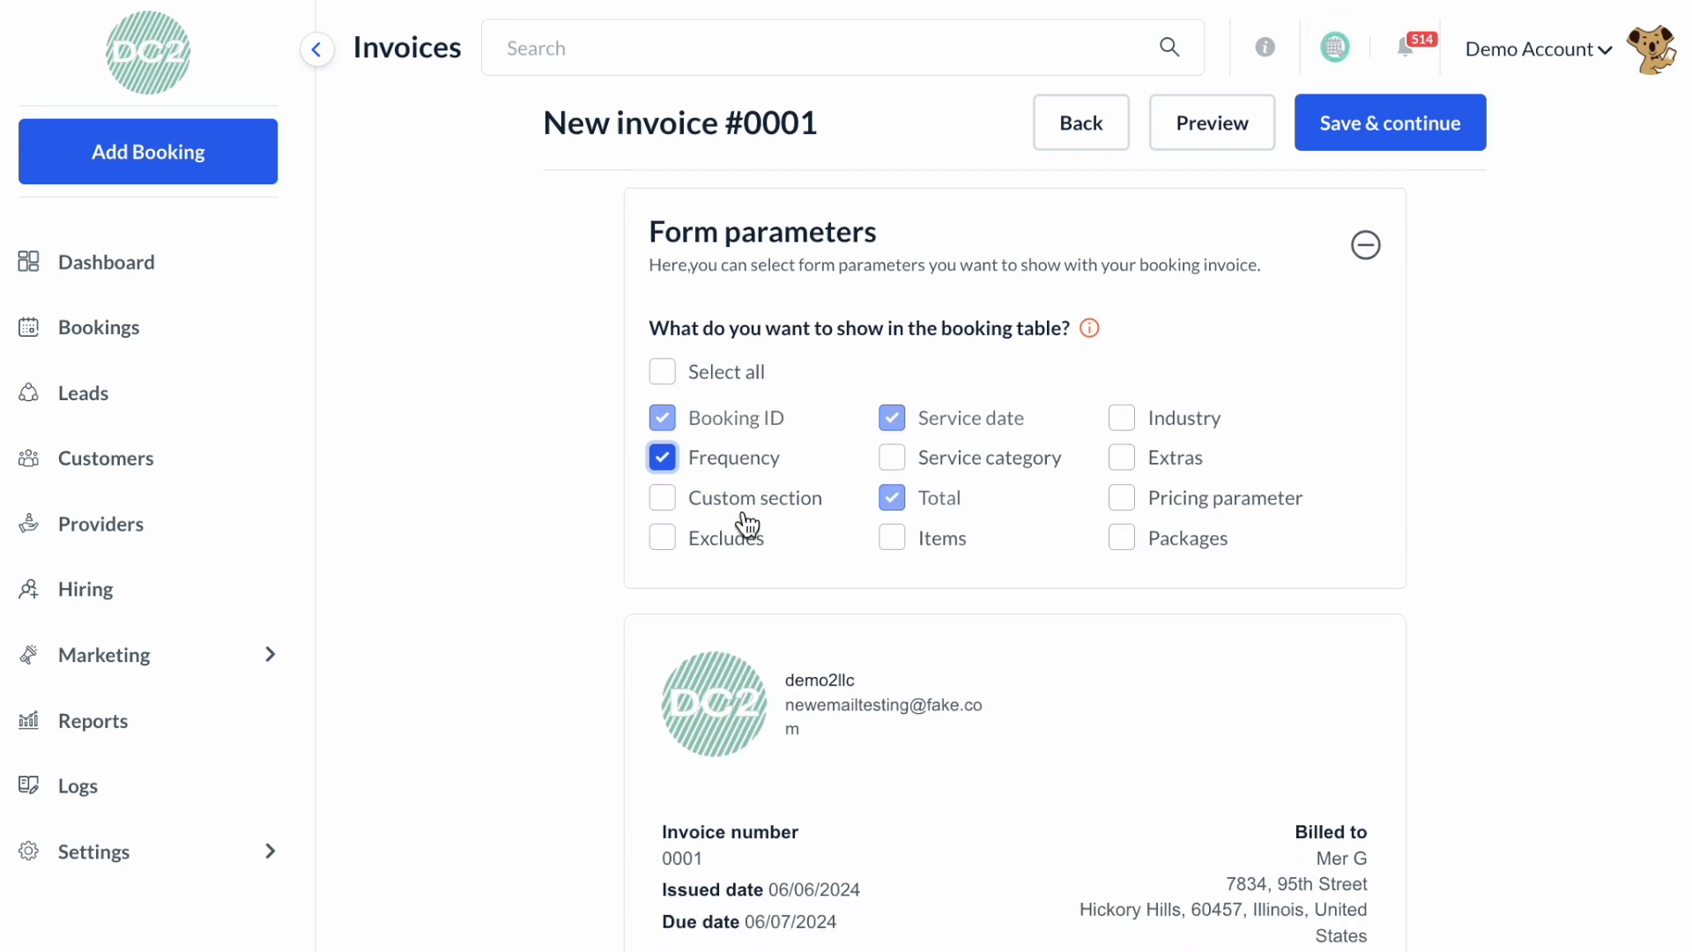
click(956, 447)
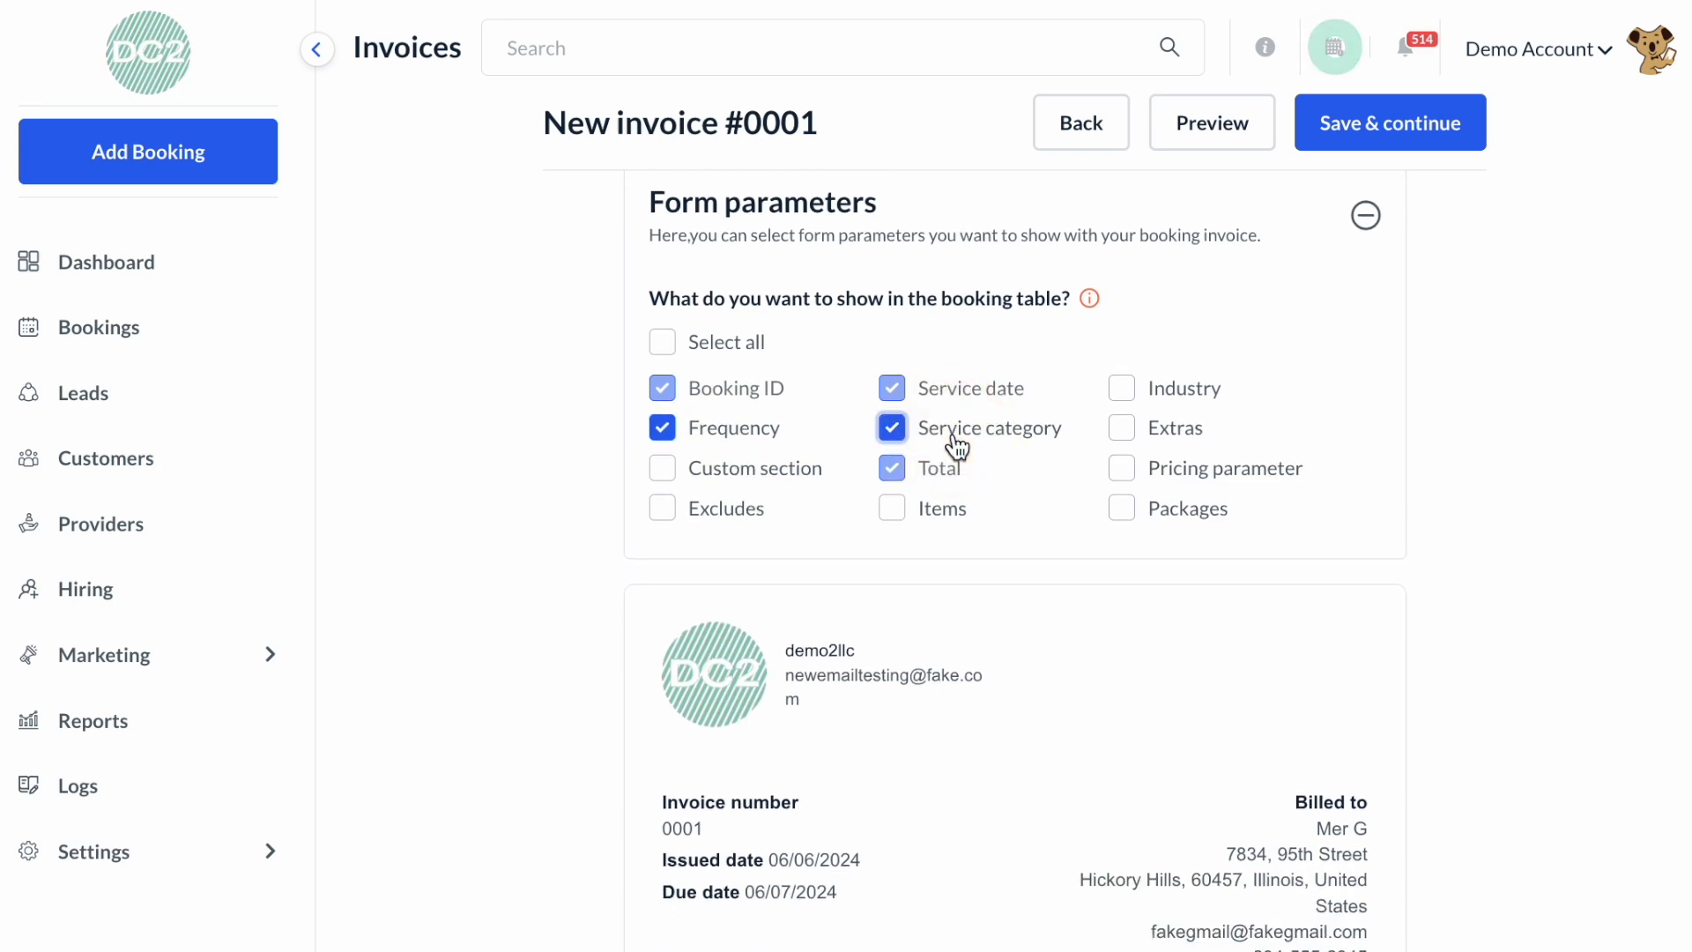
scroll(955, 445, down, 1)
click(1125, 352)
Step: Check the columns of the invoice's booking table and collapse the Form parameters section
scroll(1129, 364, down, 4)
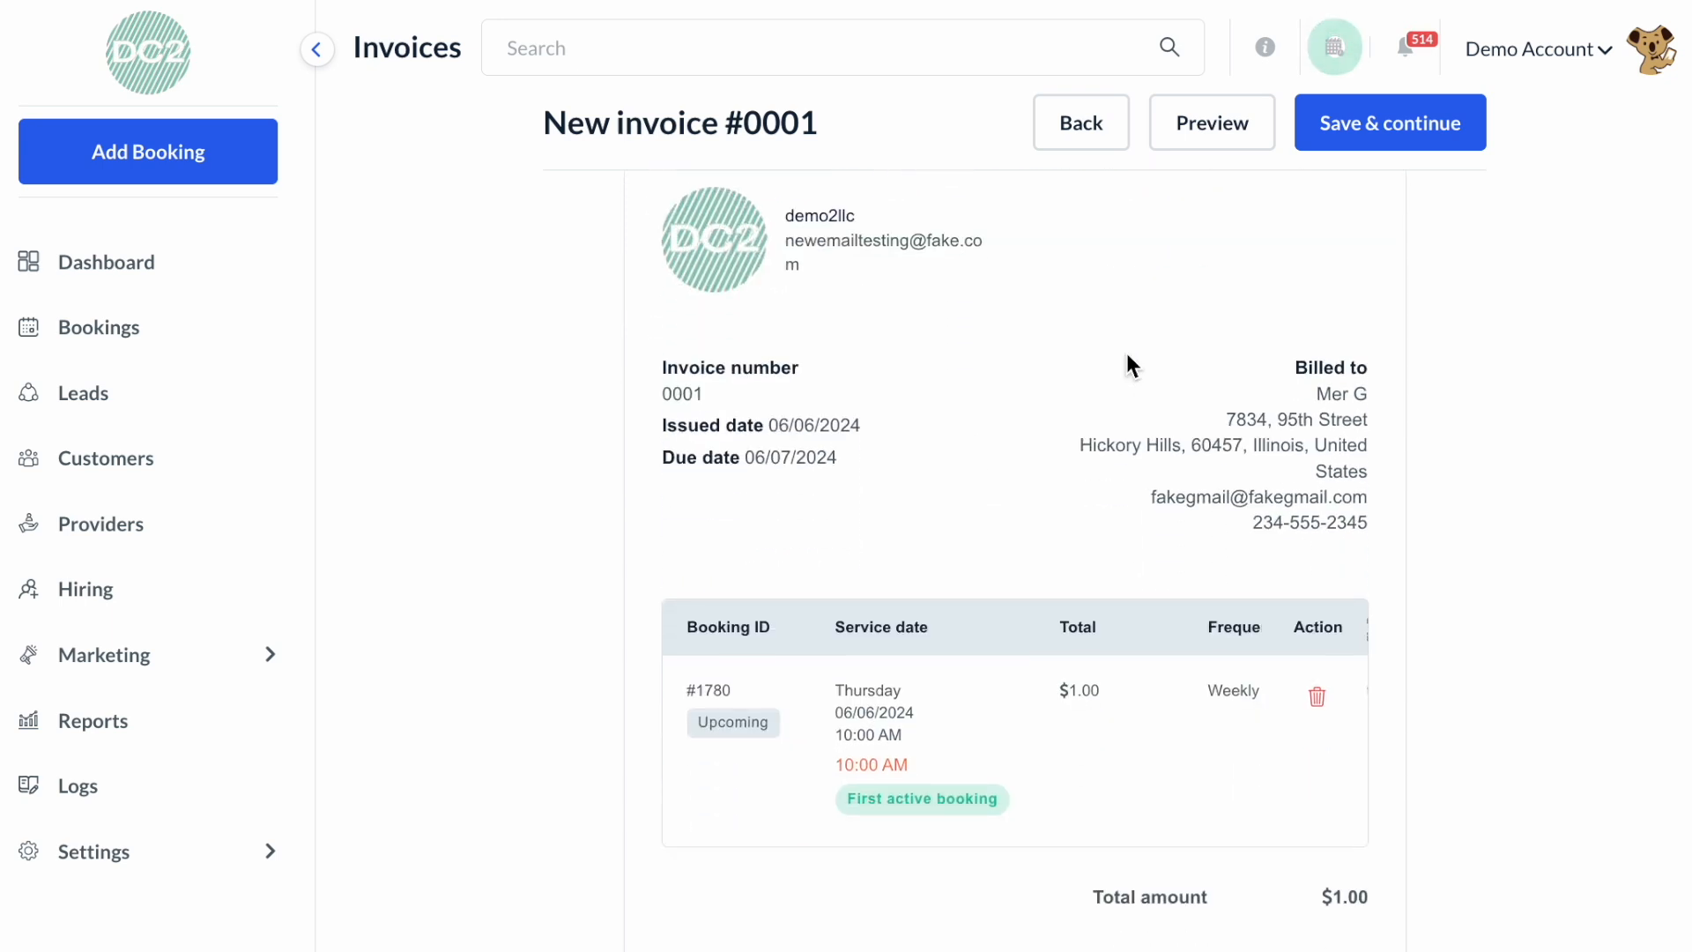
scroll(1128, 357, up, 7)
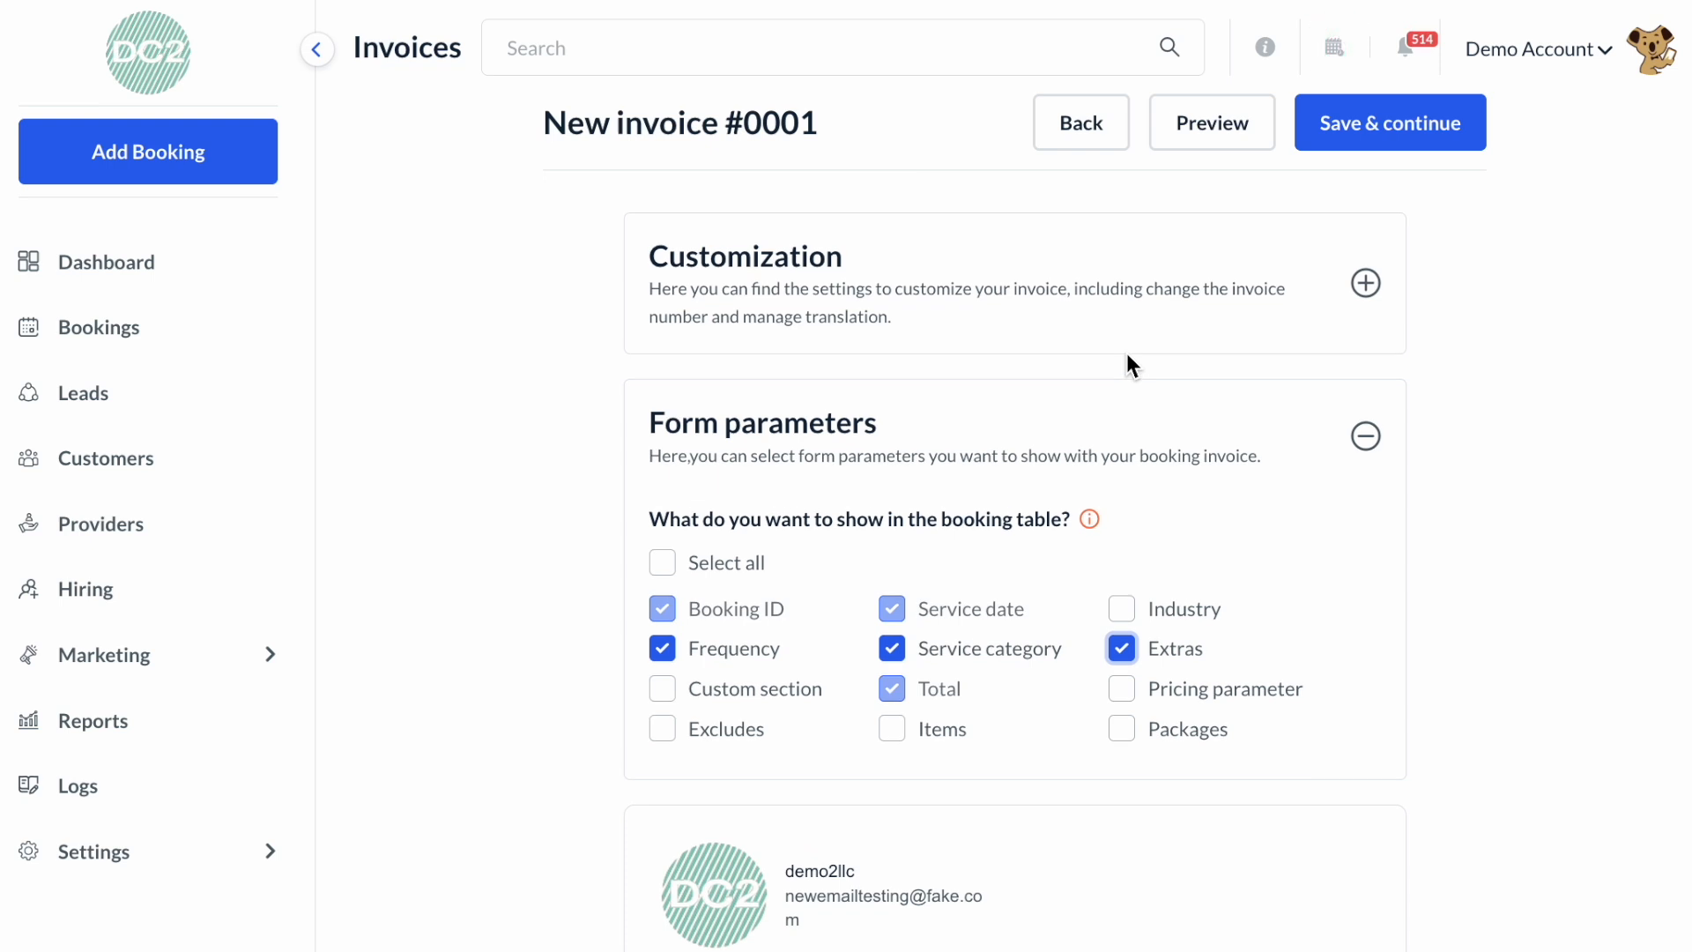
click(1365, 435)
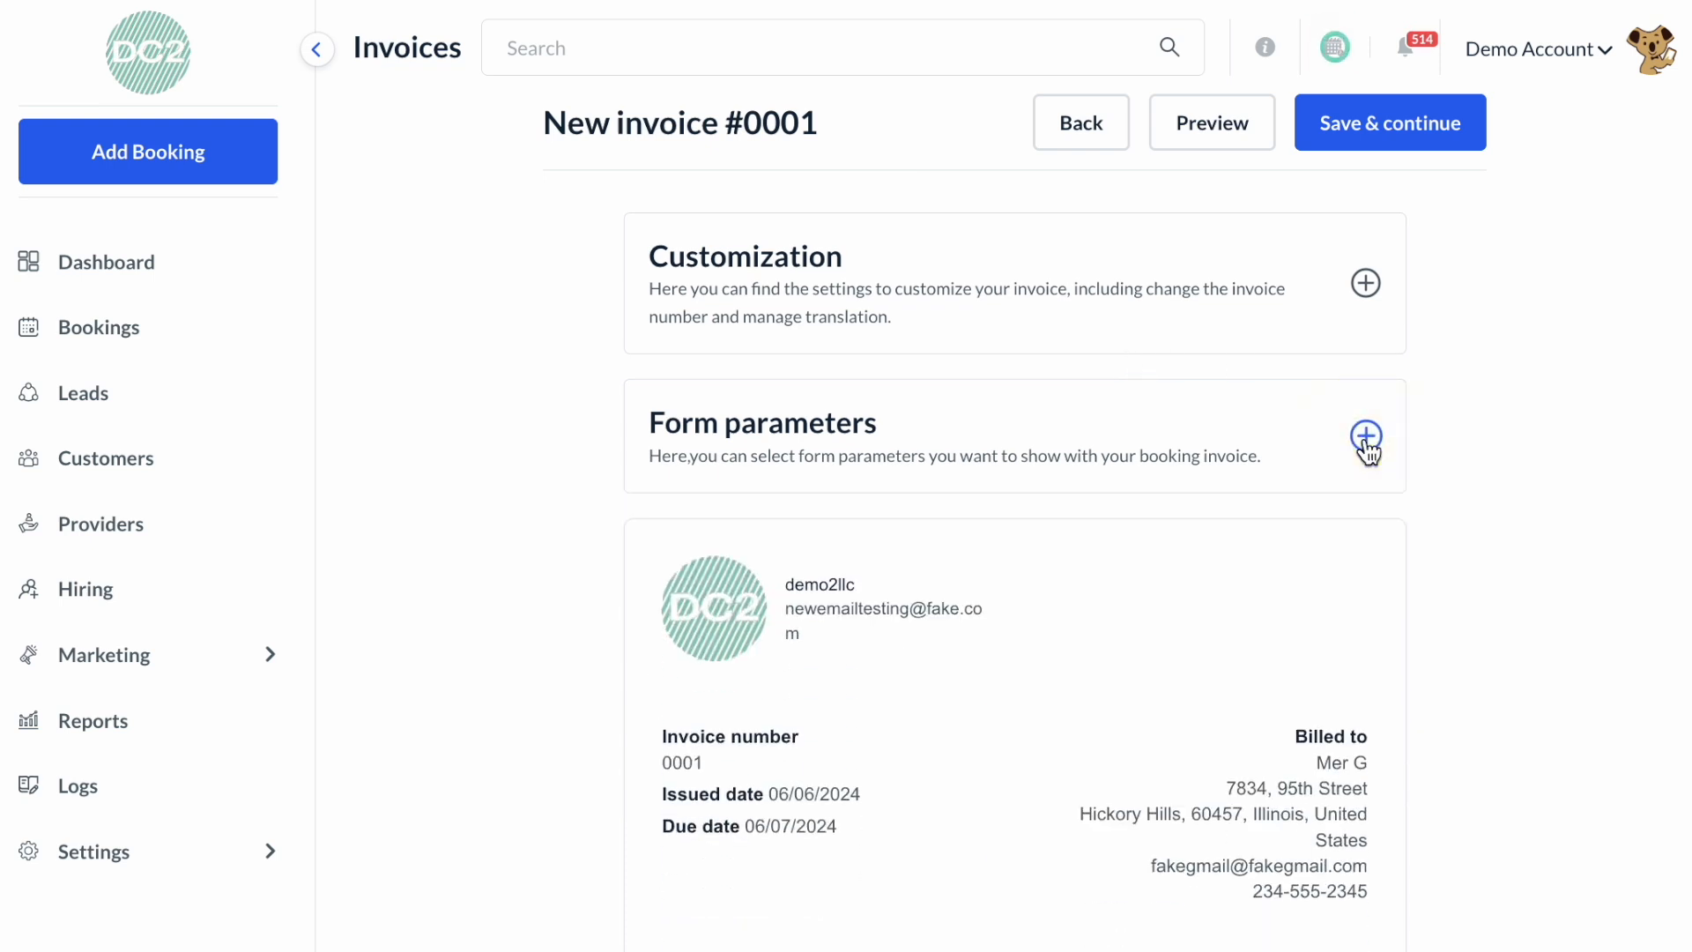
Step: Expand the invoice's Customization section and its Manage customization settings, and look over the logo, company name and company email fields
click(1365, 283)
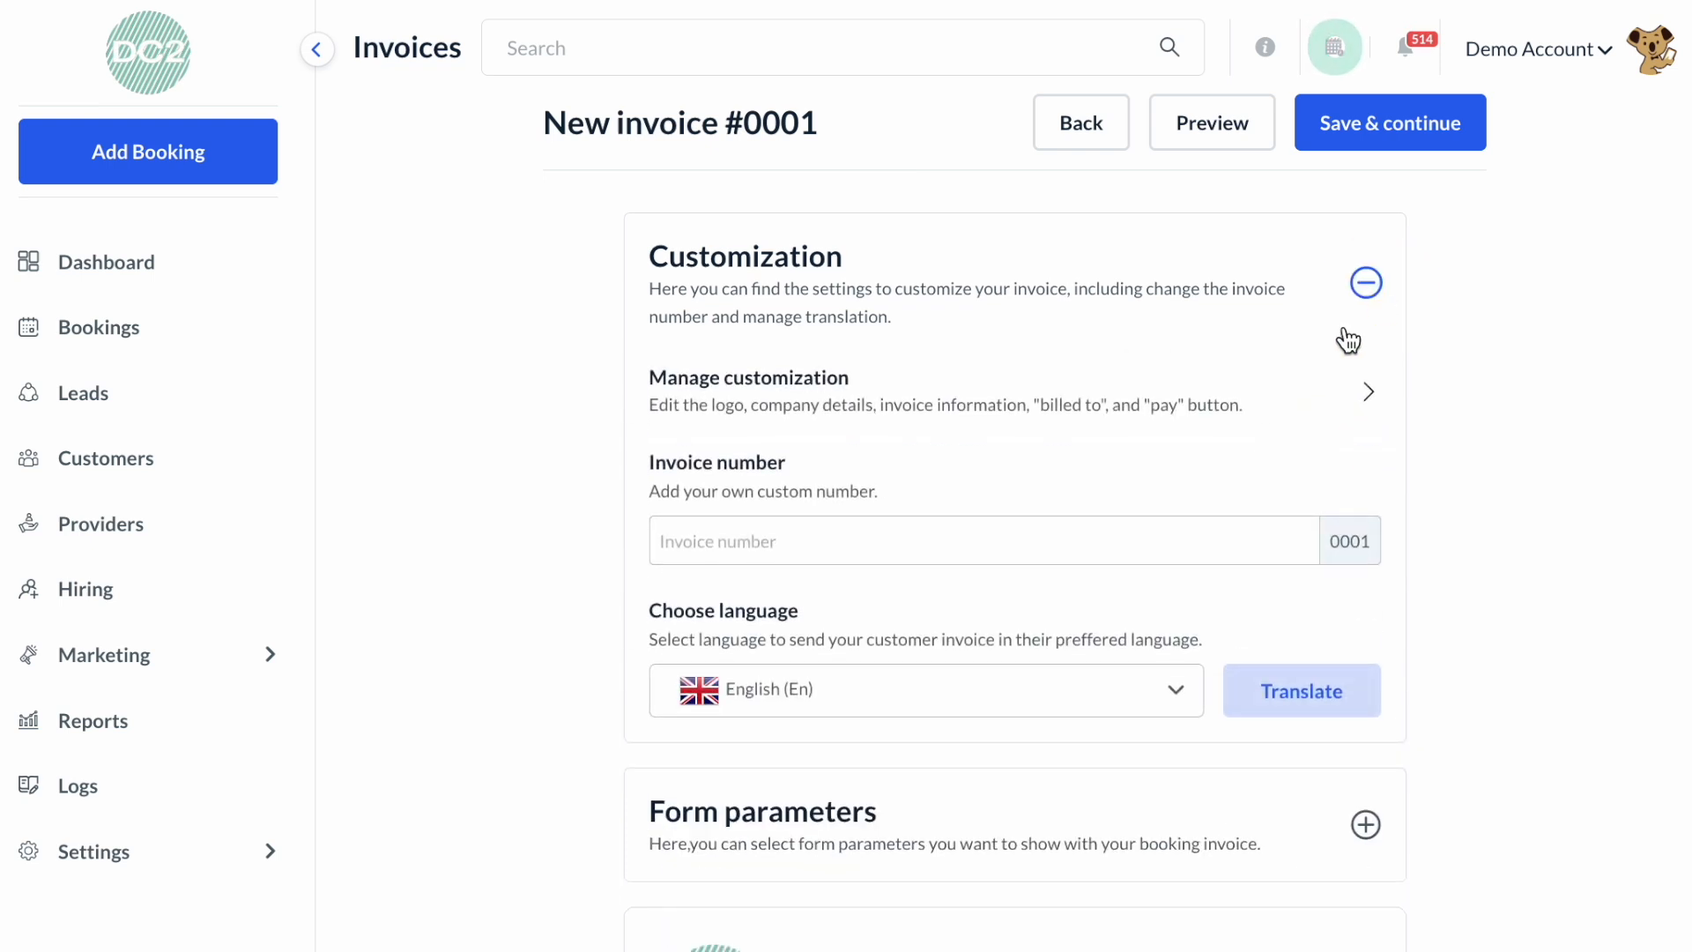
click(1246, 407)
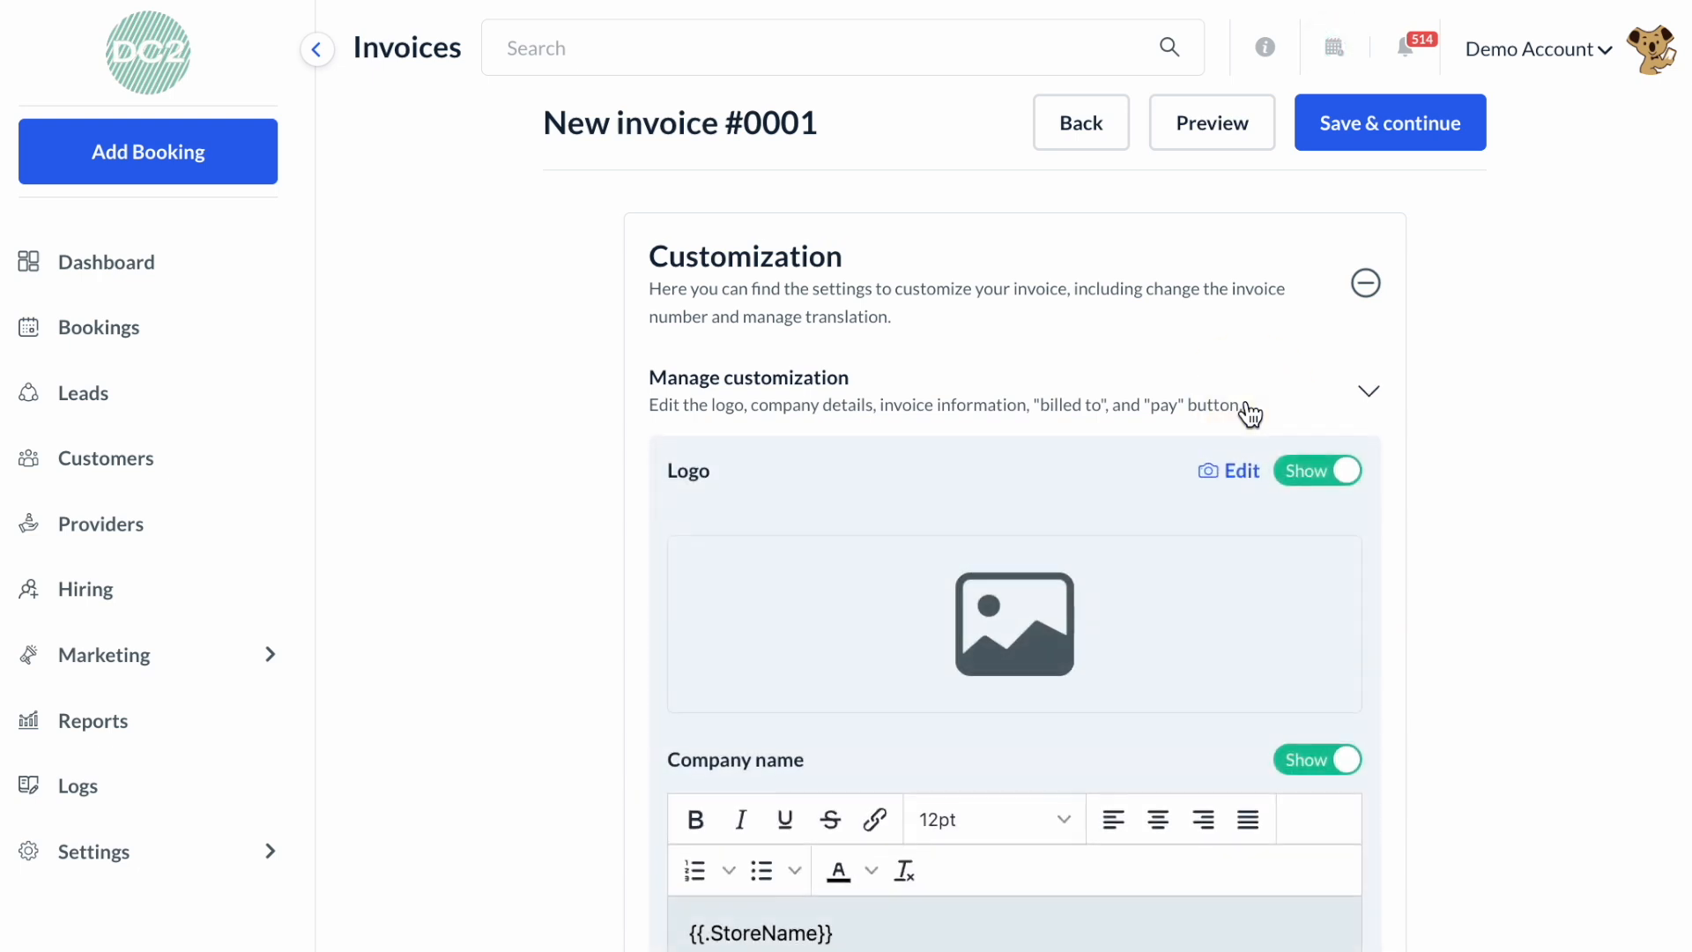
scroll(1250, 412, down, 3)
mouse_move(1093, 419)
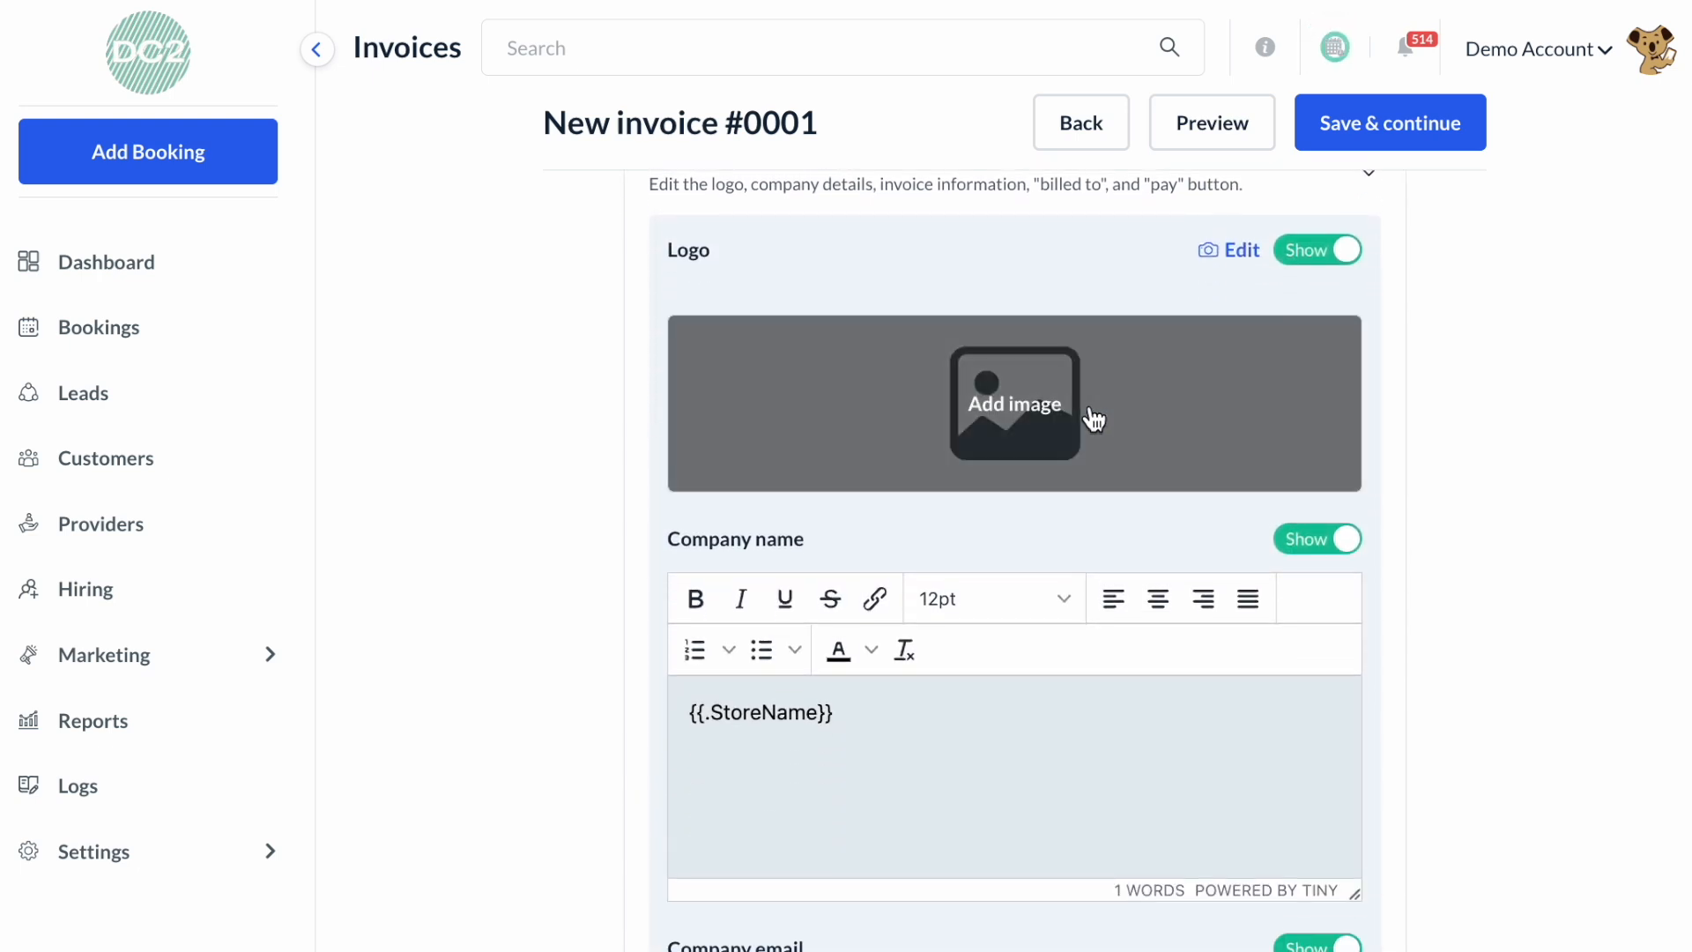
scroll(1093, 418, down, 3)
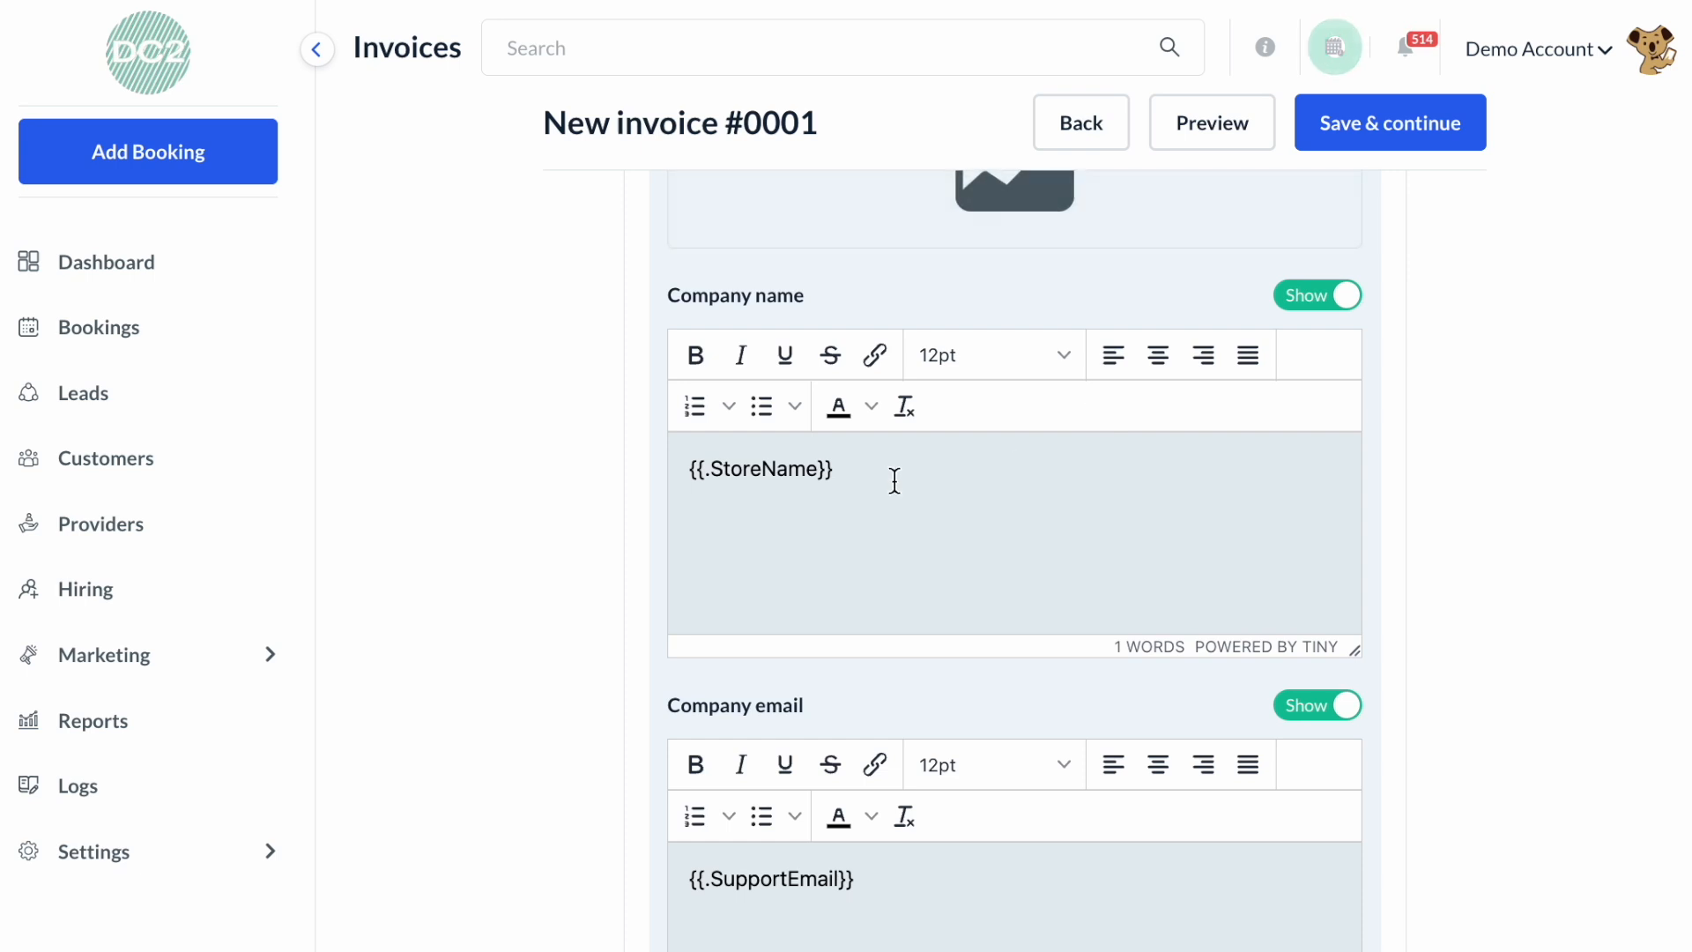
scroll(894, 480, down, 5)
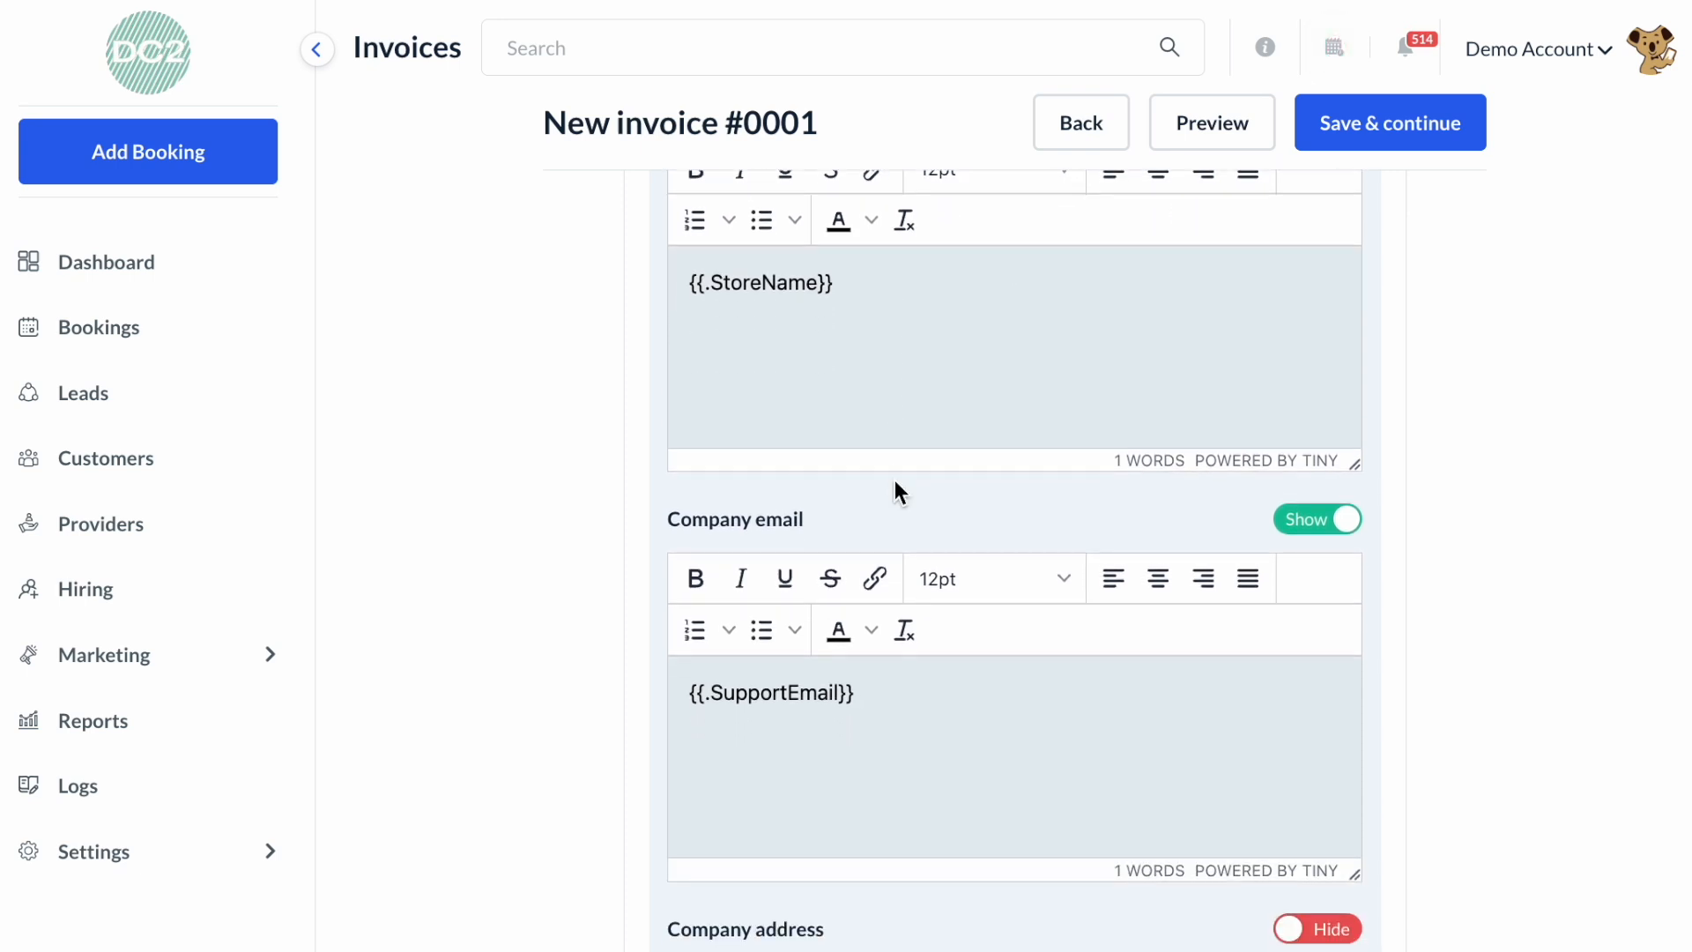
scroll(897, 492, down, 6)
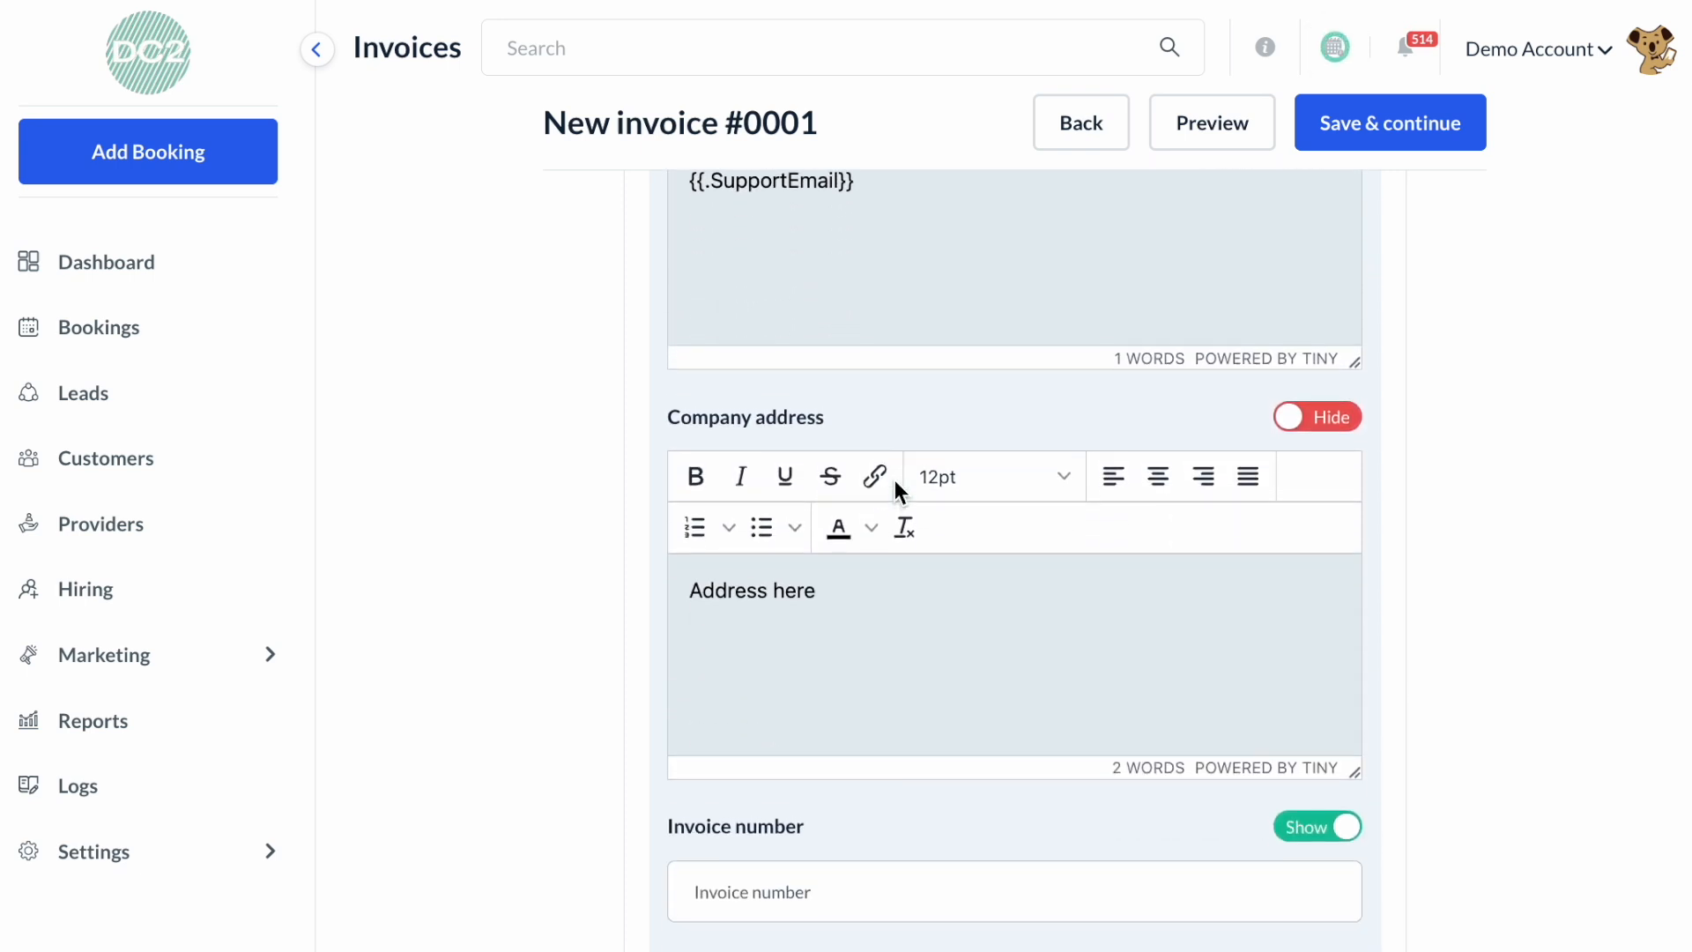
Step: Replace the placeholder in the company address field with the company's full postal address, one part per line, correcting the city's spelling
drag(857, 459, 654, 451)
key(BackSpace)
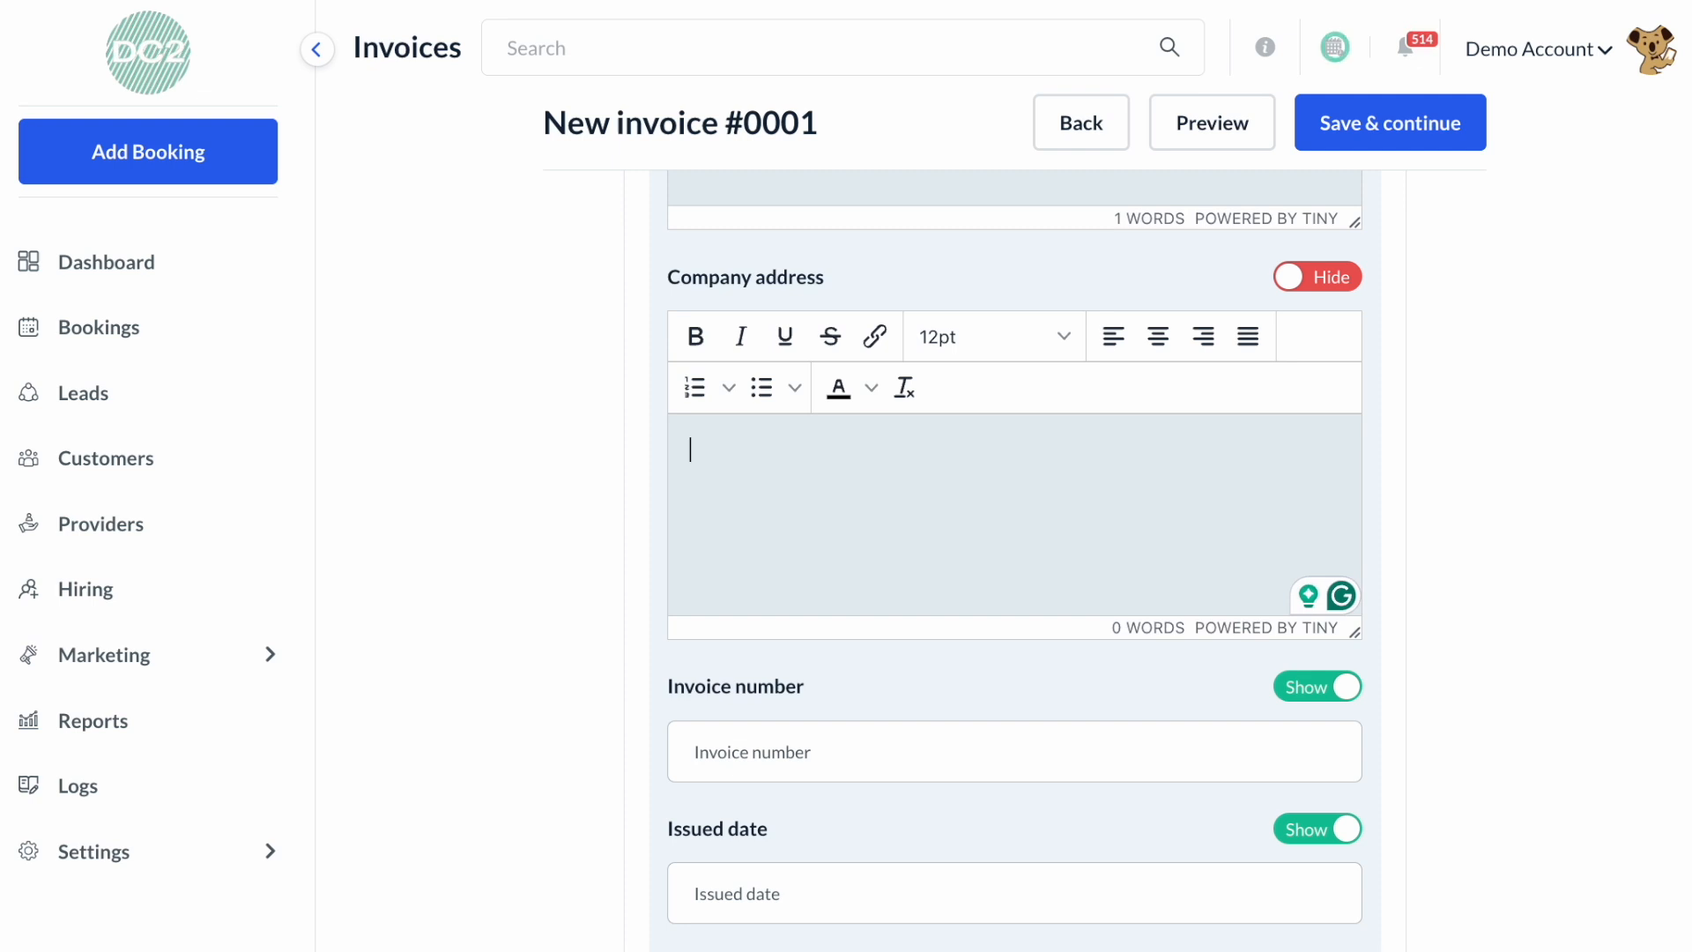
text(123 )
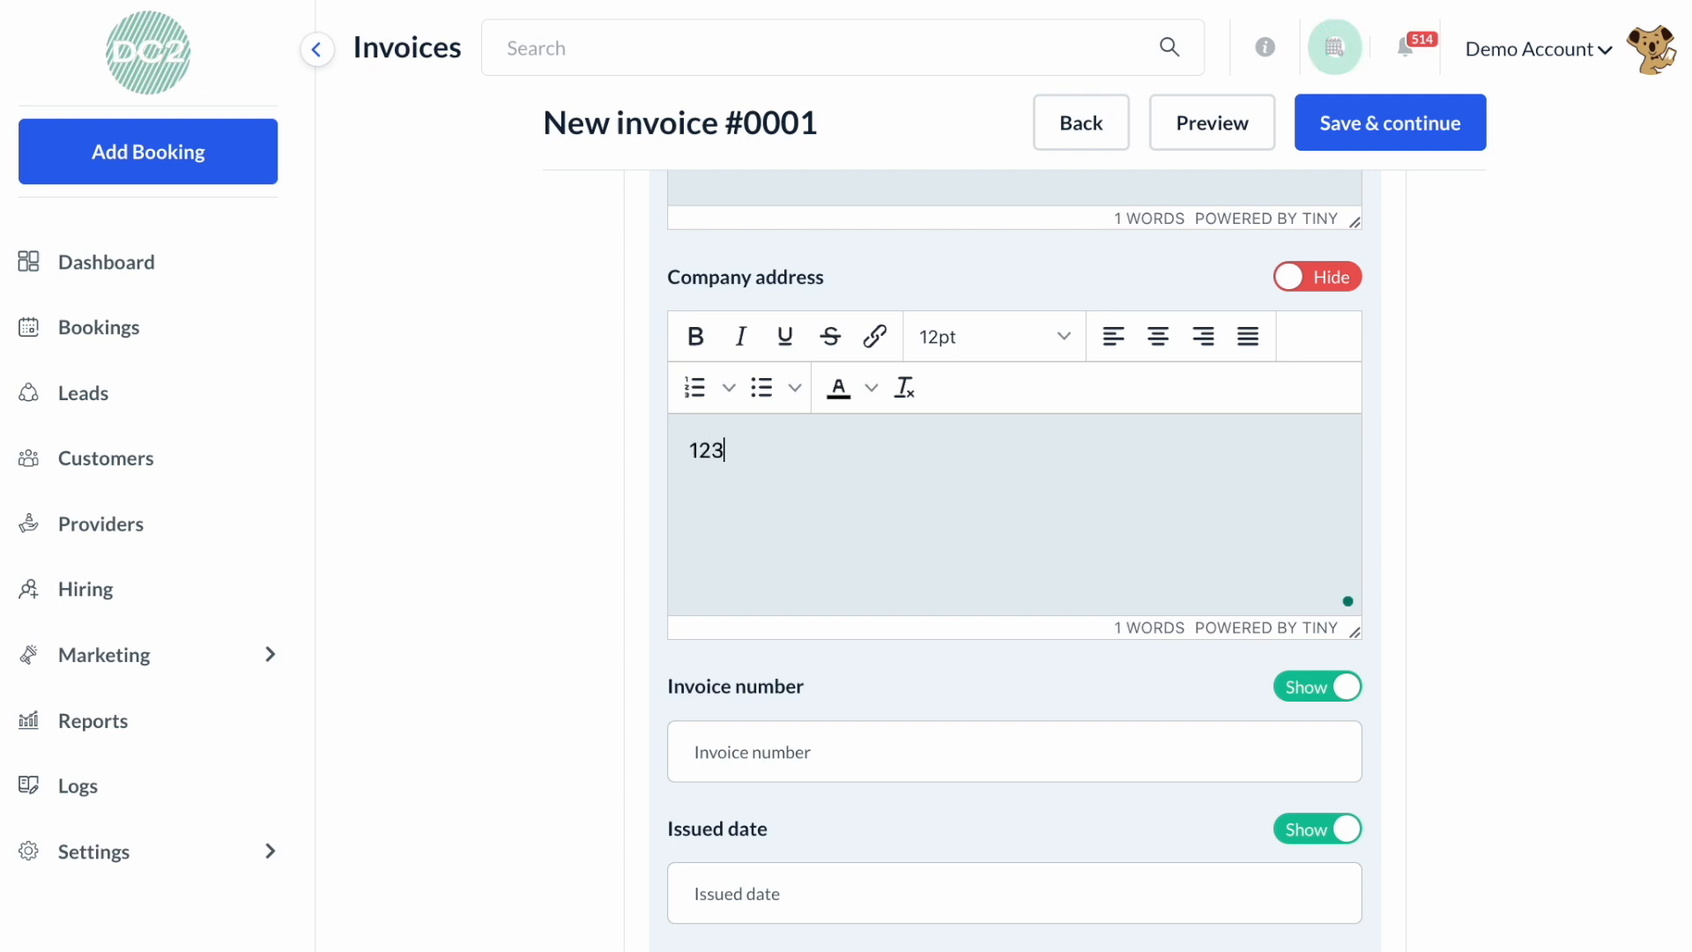
text(Main St. Evanstan)
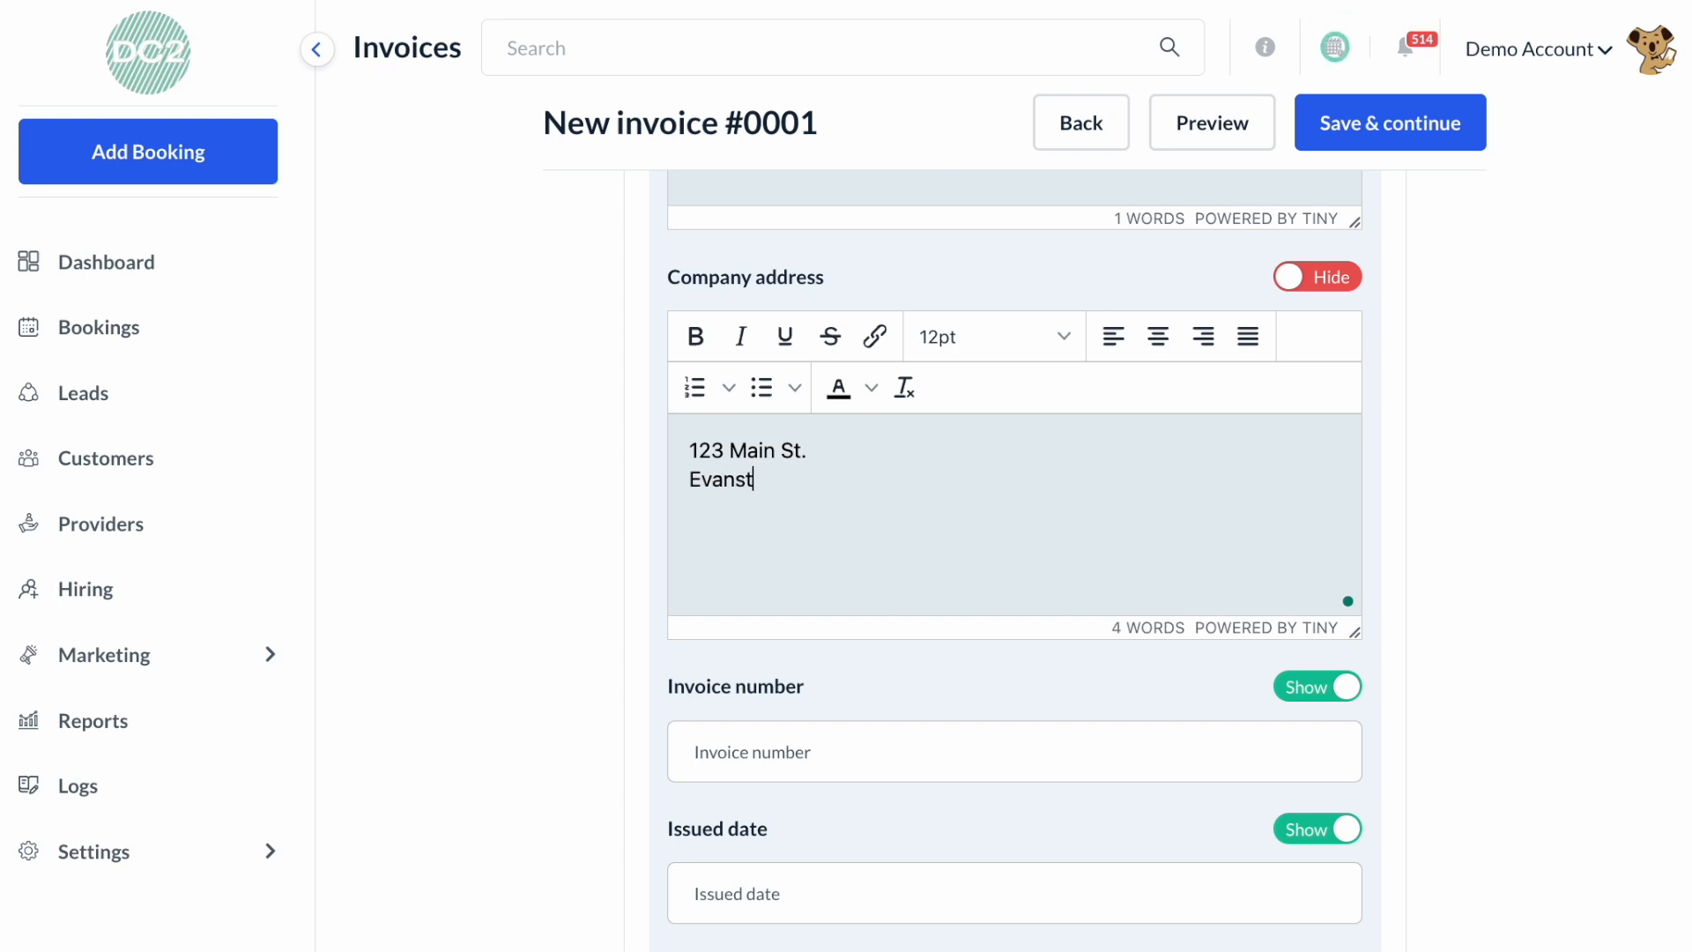
text(, IL)
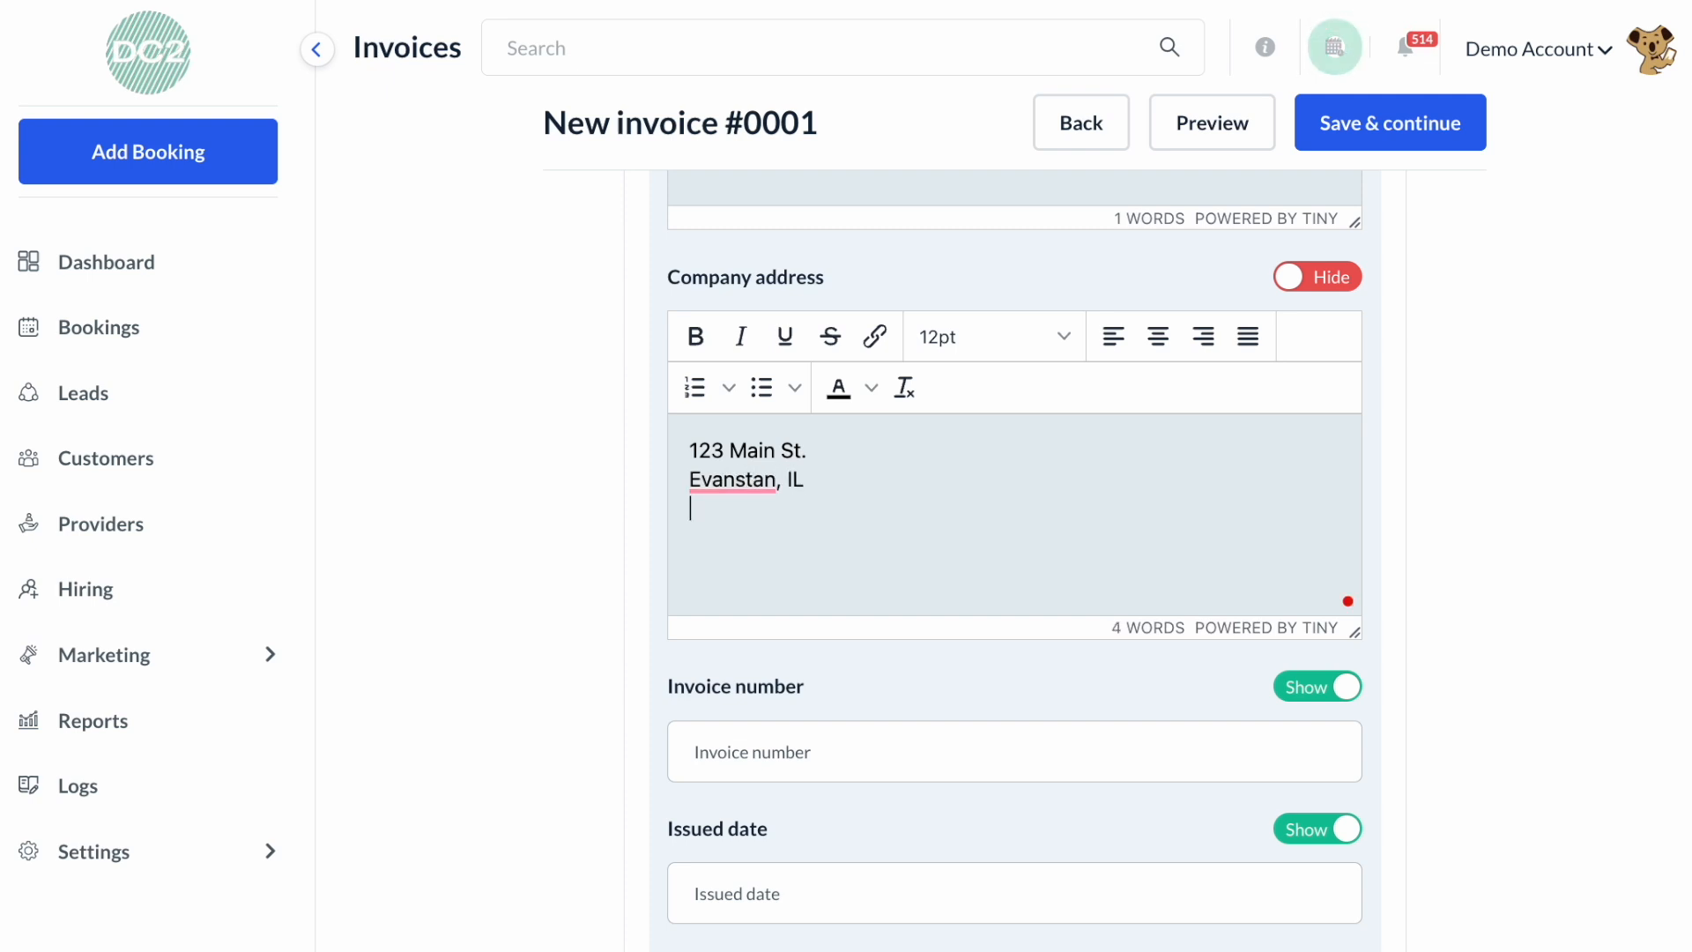
click(745, 481)
click(765, 550)
click(760, 511)
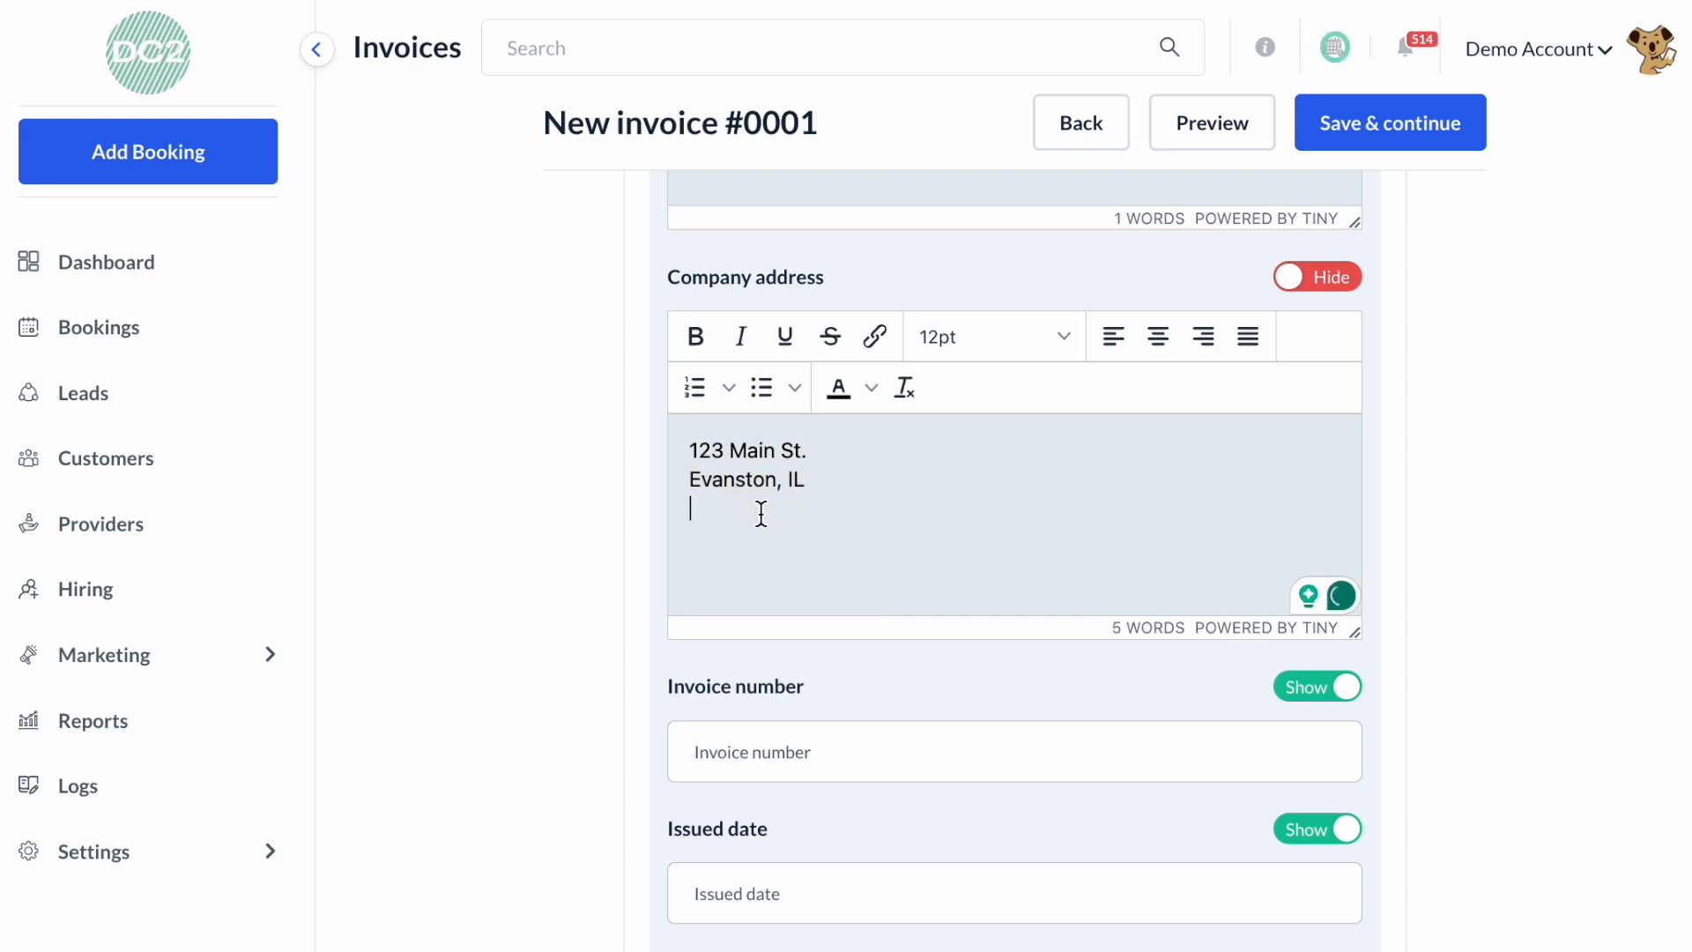
text(60077)
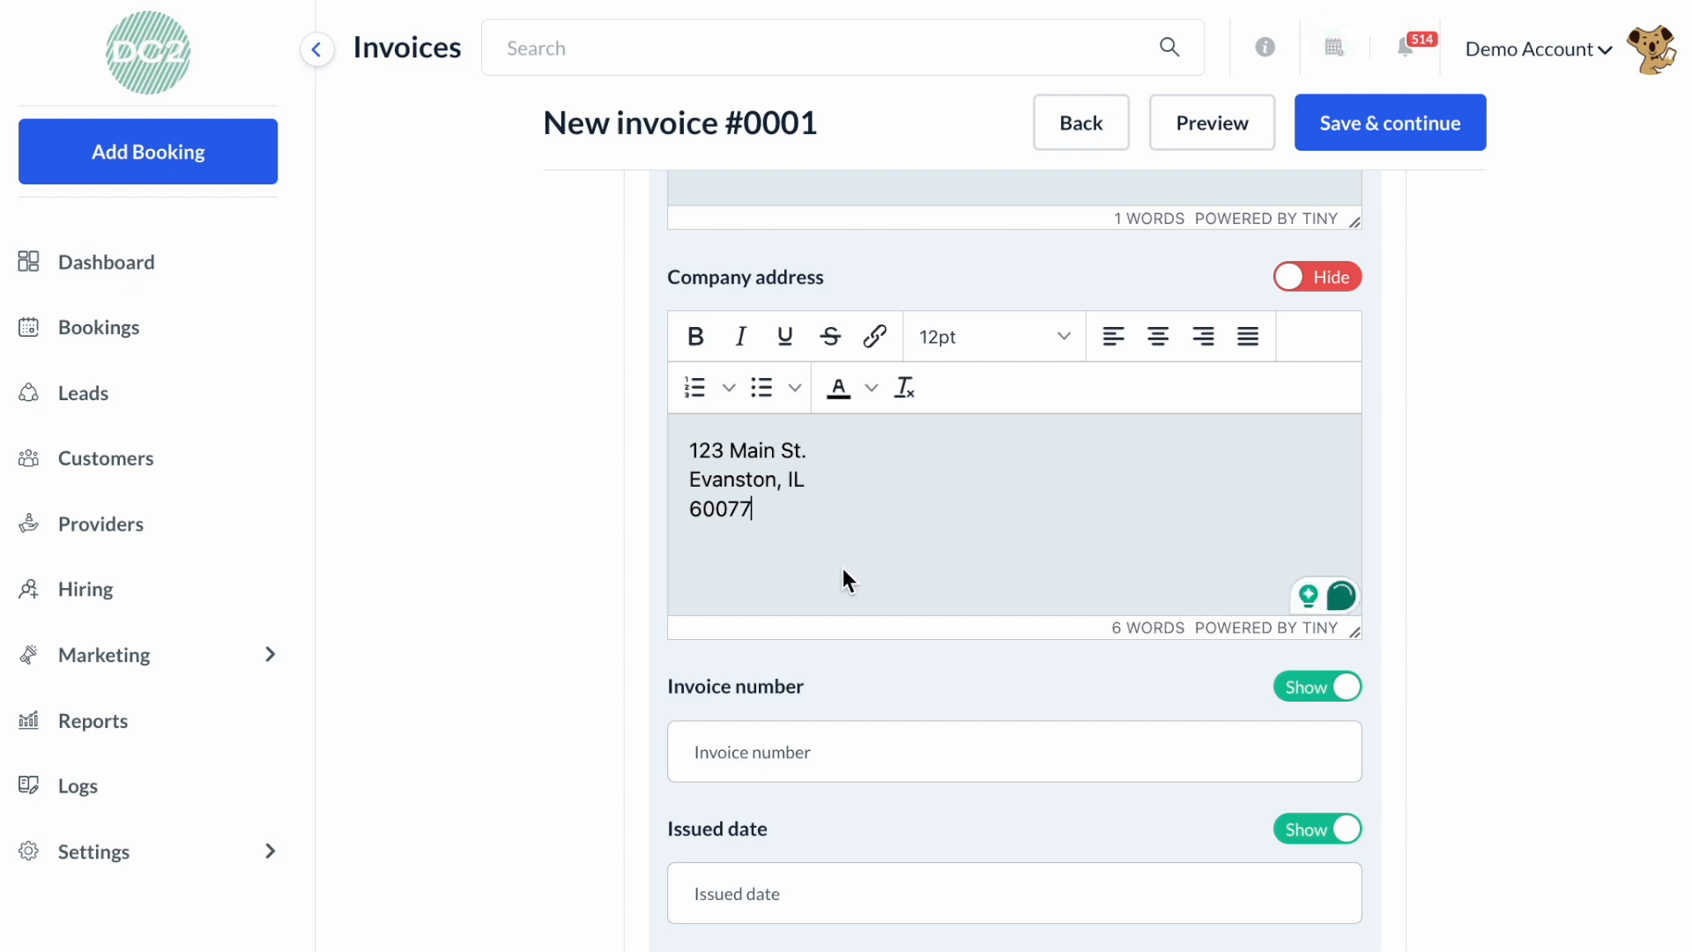
Step: Review the remaining invoice label fields, the custom invoice number field and the languages available for the invoice
scroll(844, 571, down, 3)
scroll(843, 567, down, 1)
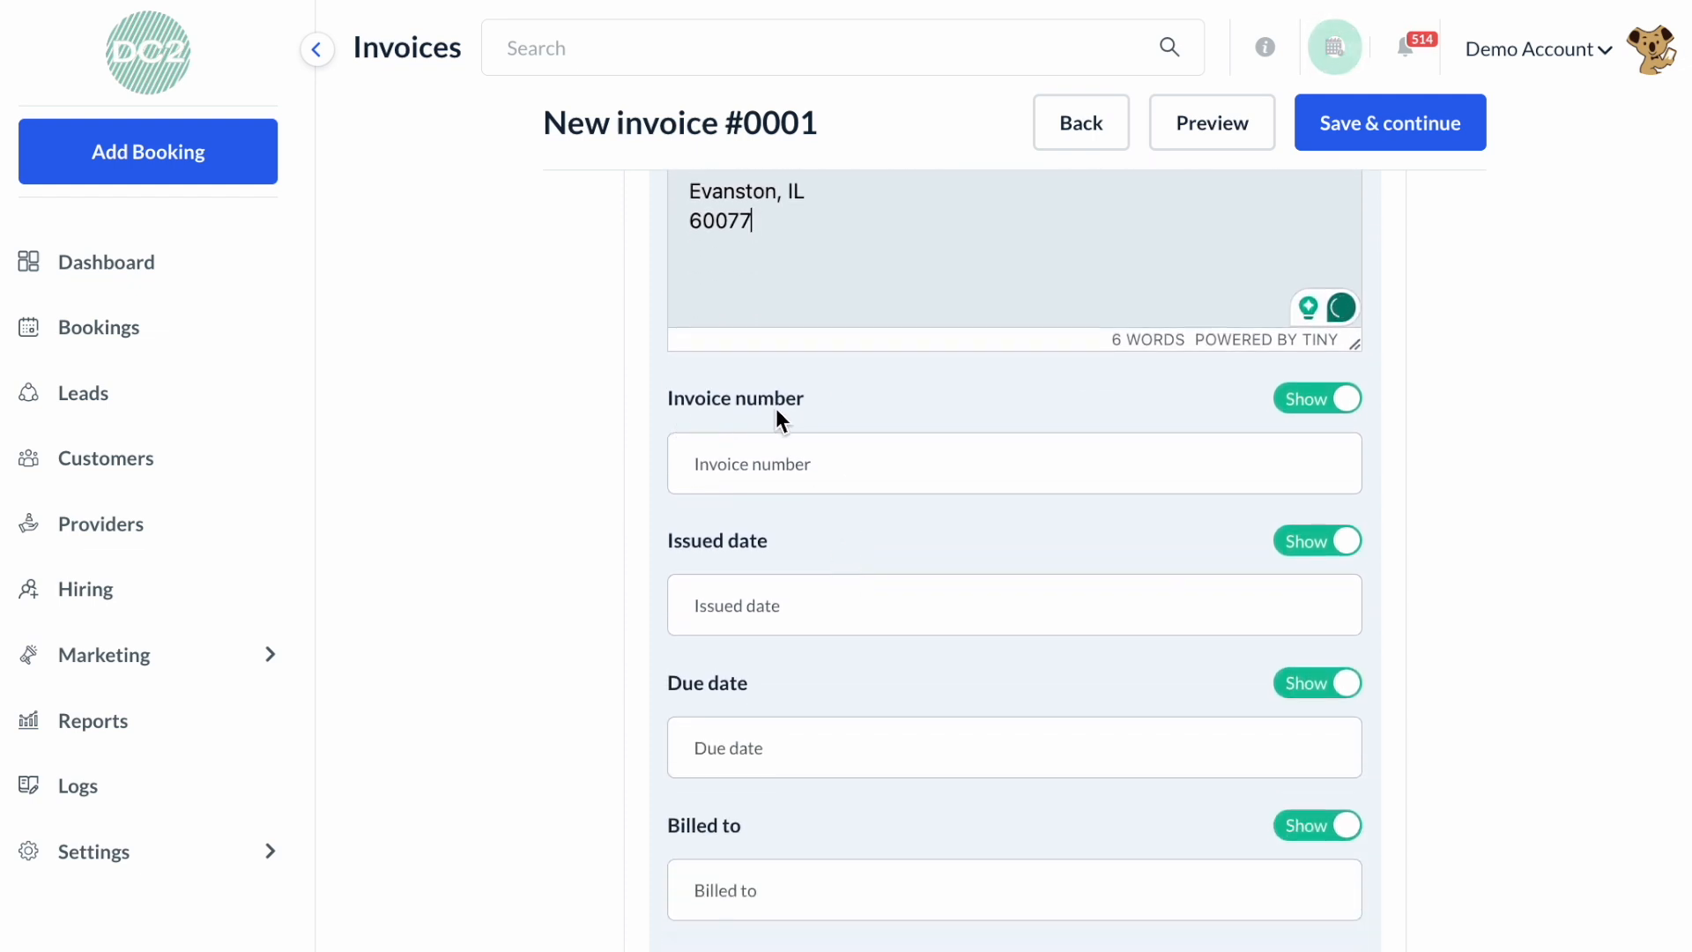
scroll(773, 410, down, 3)
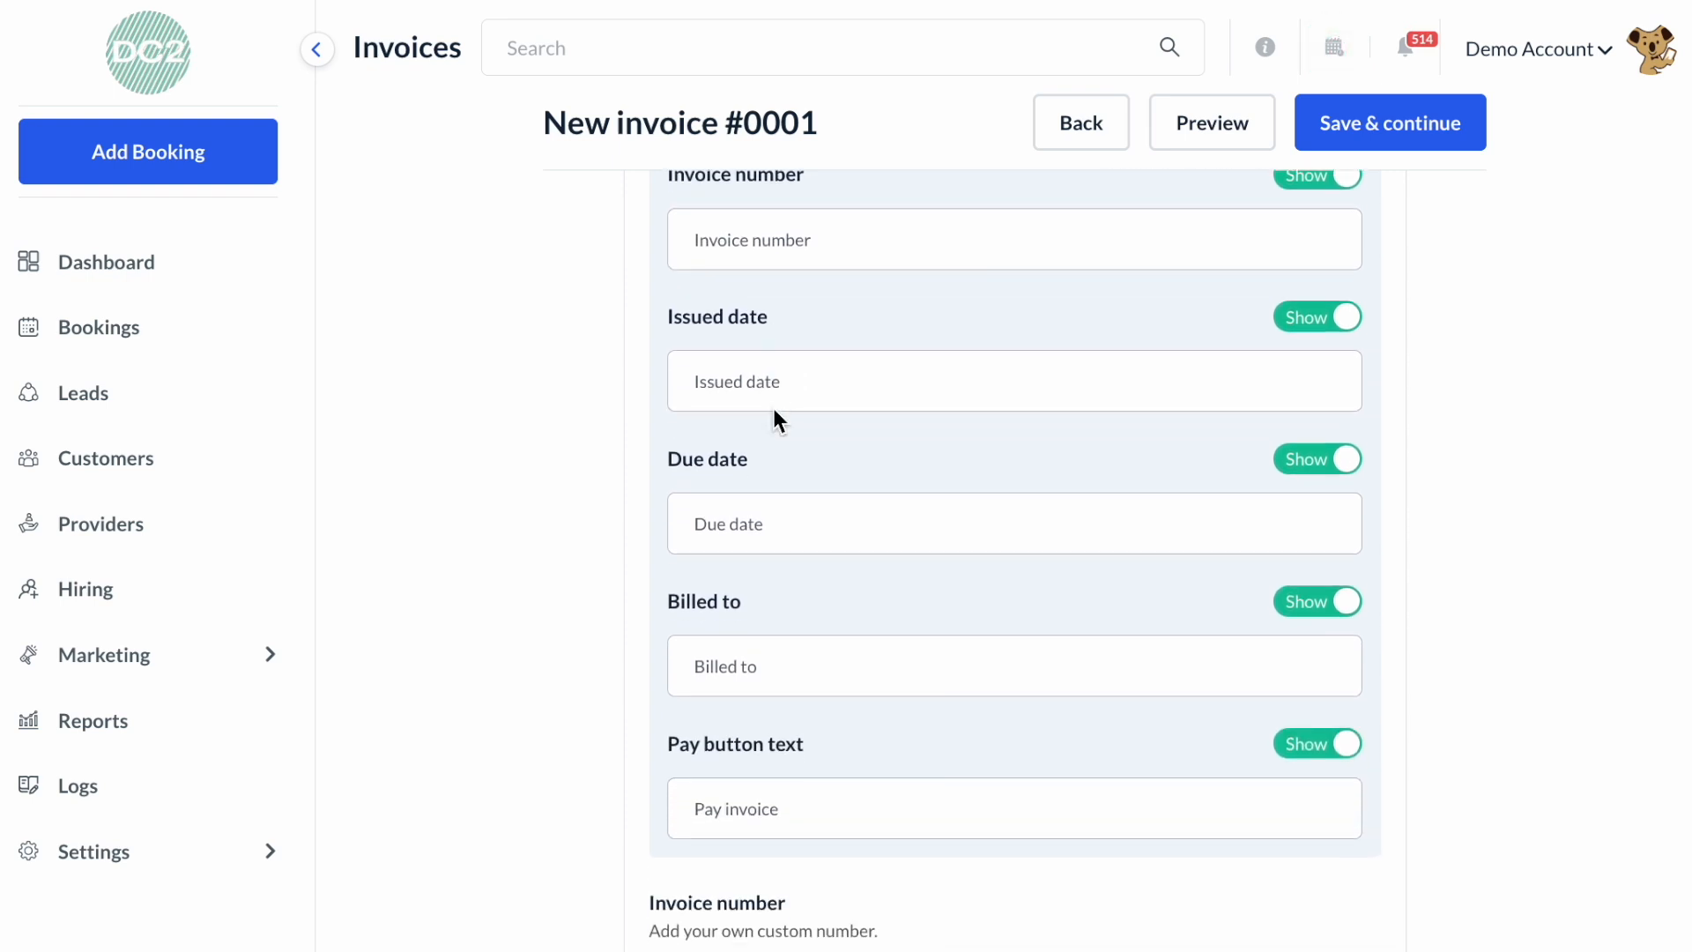
scroll(773, 410, down, 5)
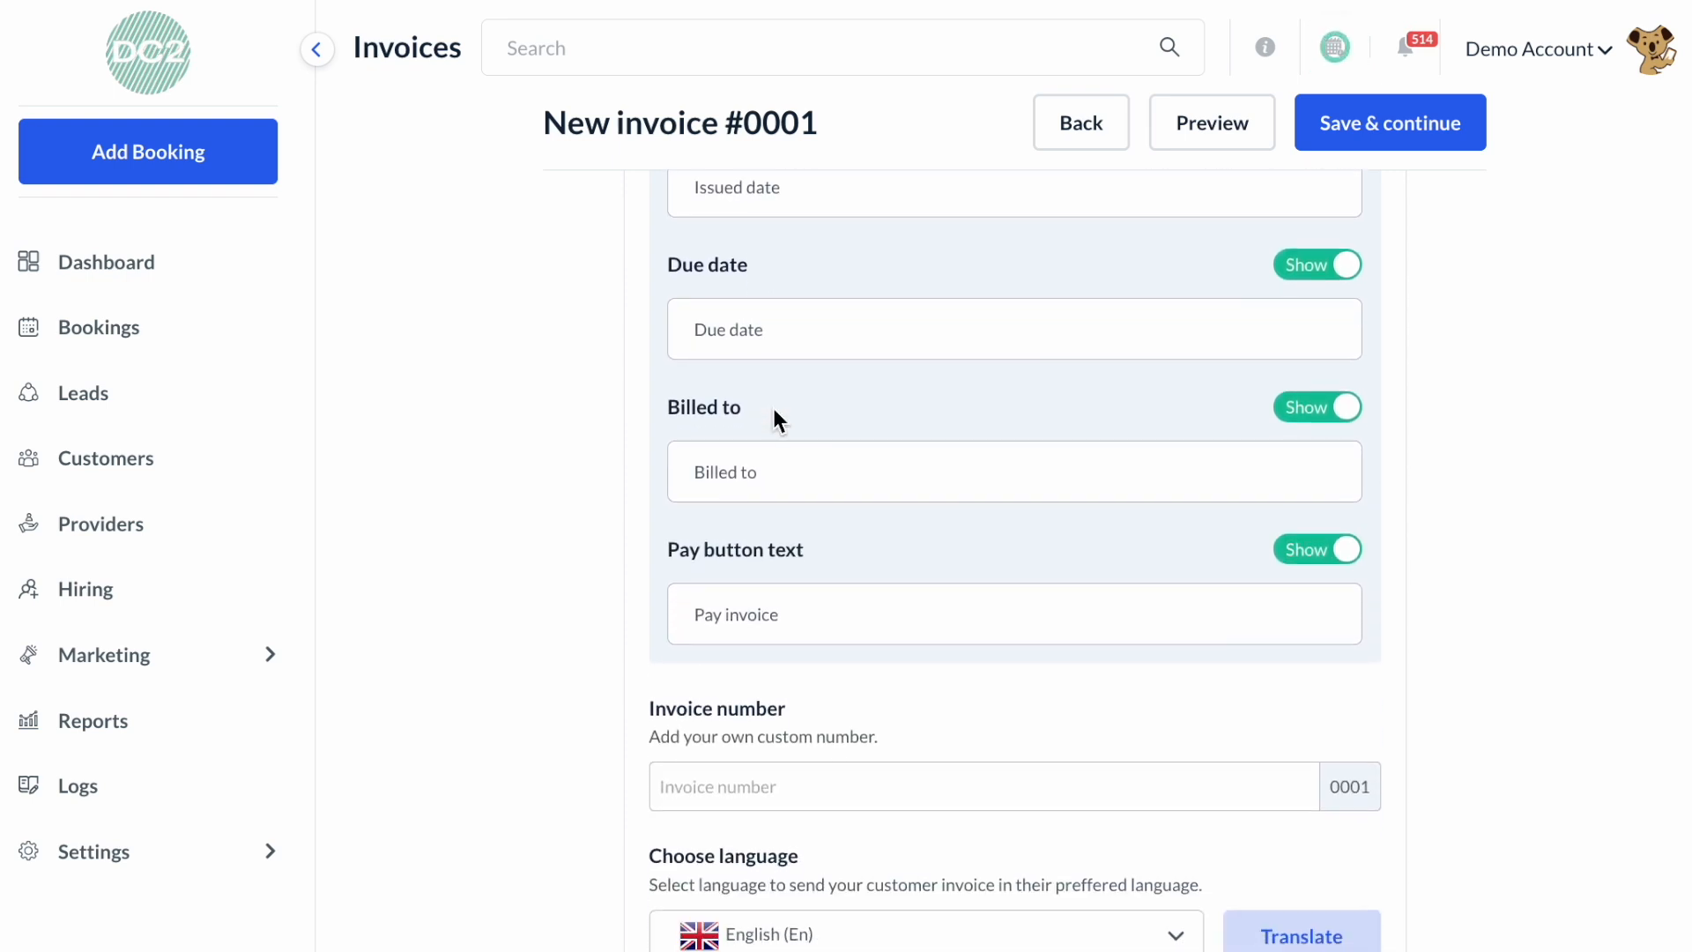
scroll(774, 409, down, 3)
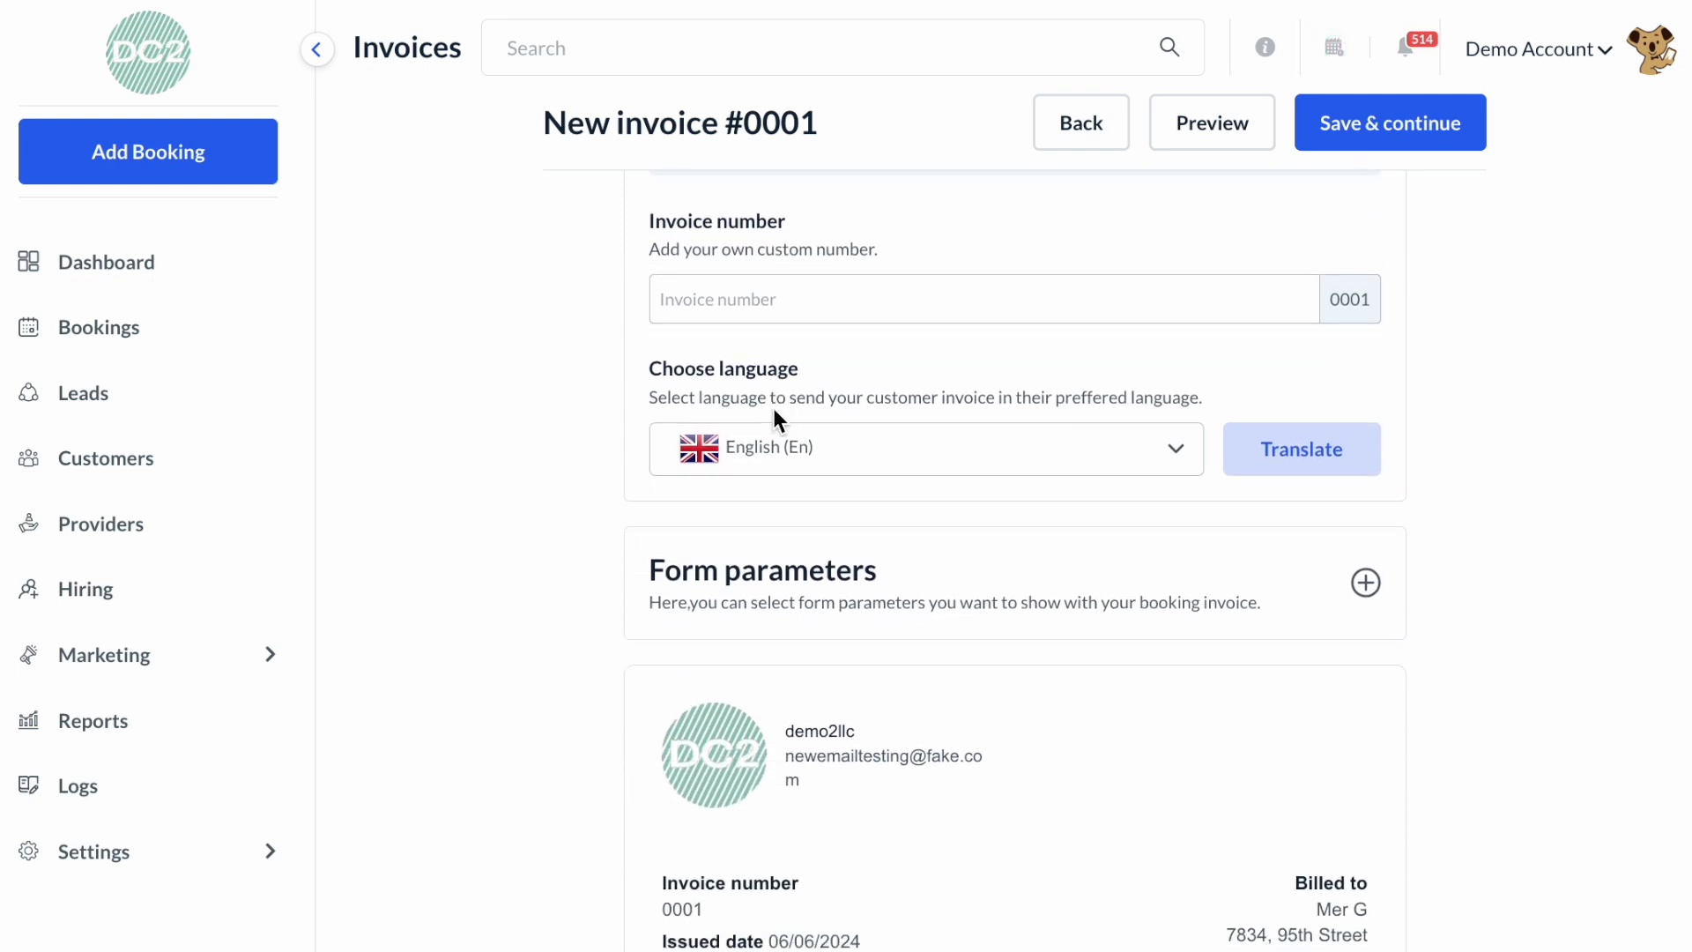
click(851, 458)
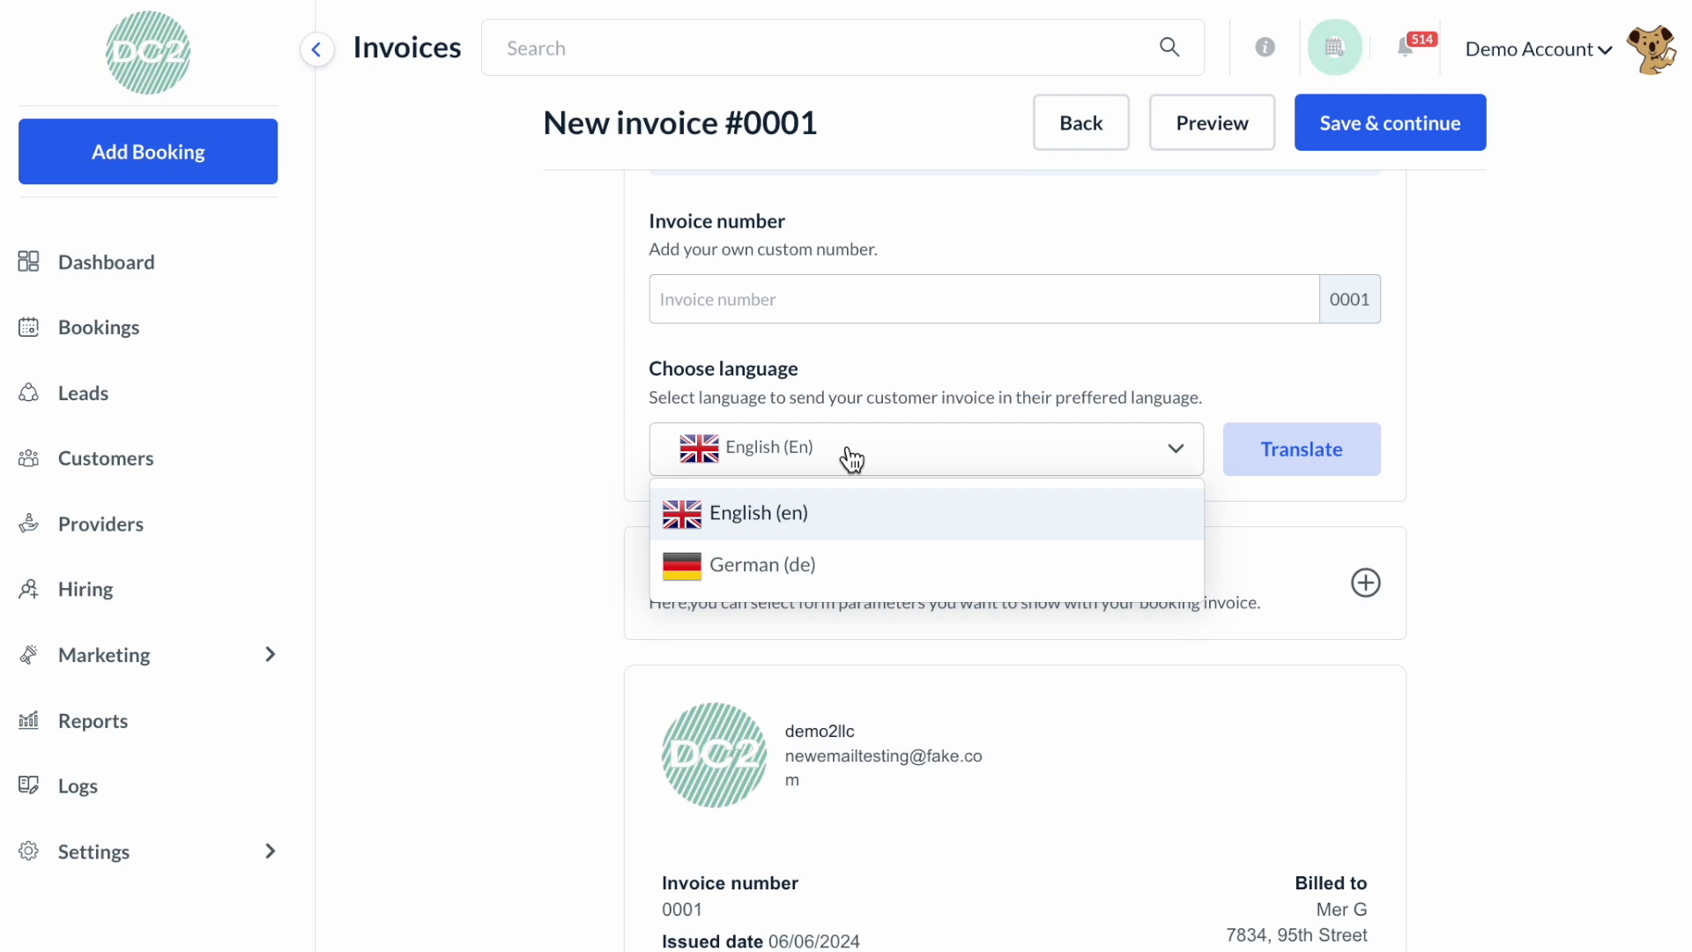
click(861, 469)
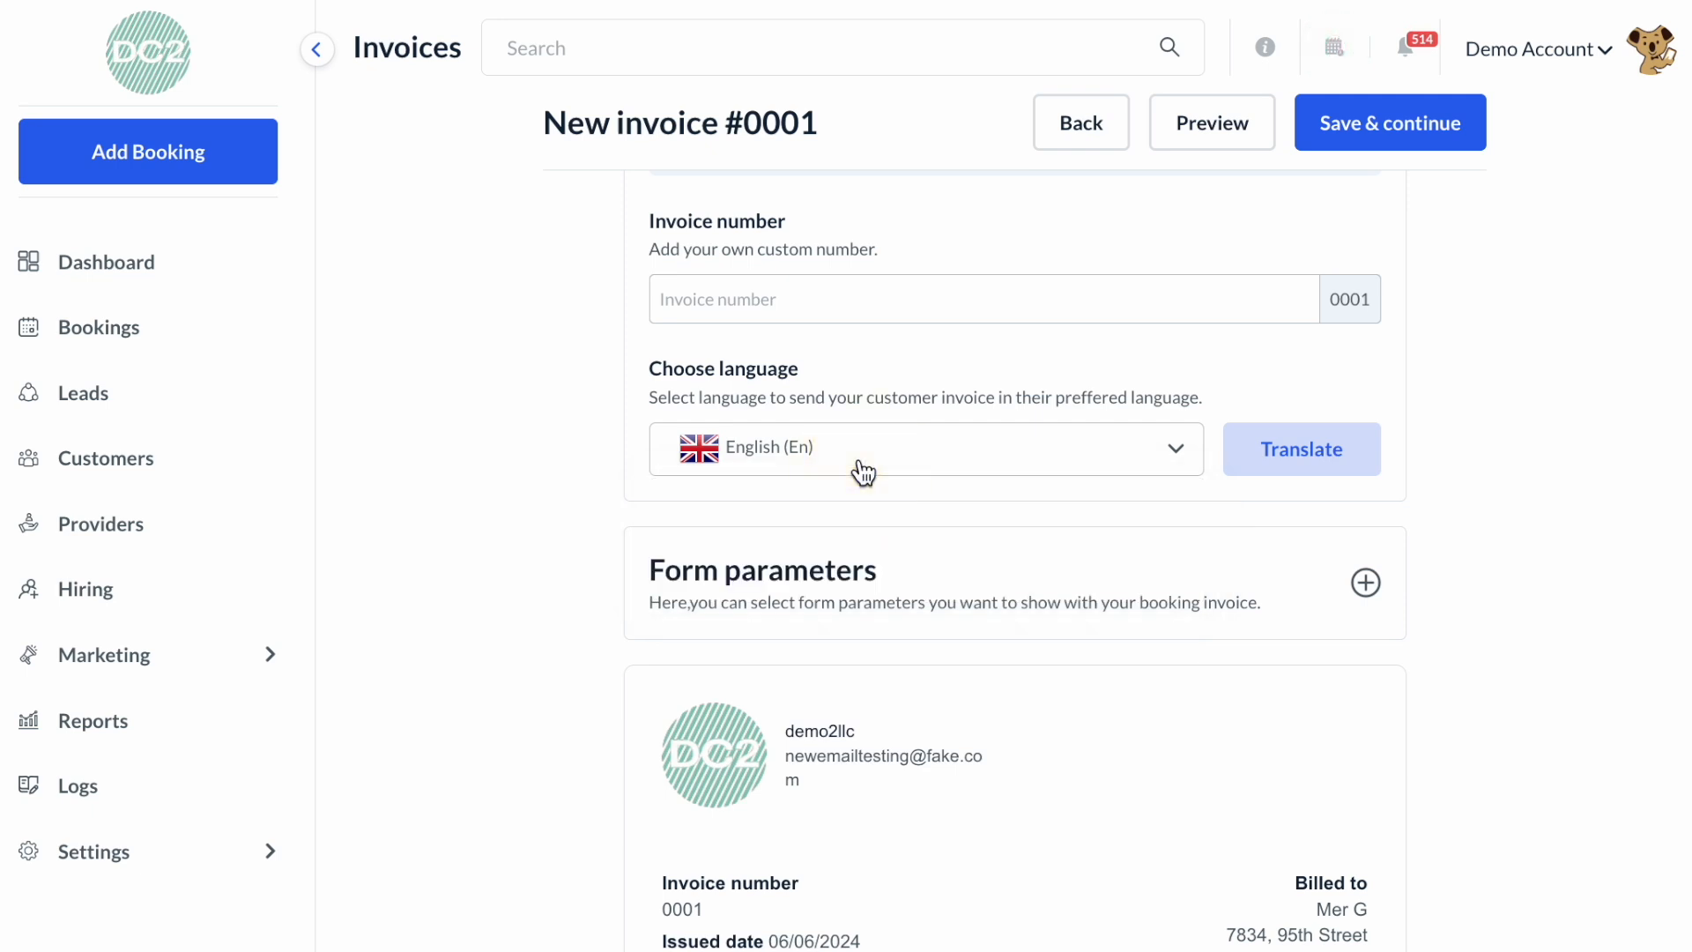
Step: Add the note "Thank you for your business!" to the invoice, save it and continue to the charges
scroll(861, 472, down, 5)
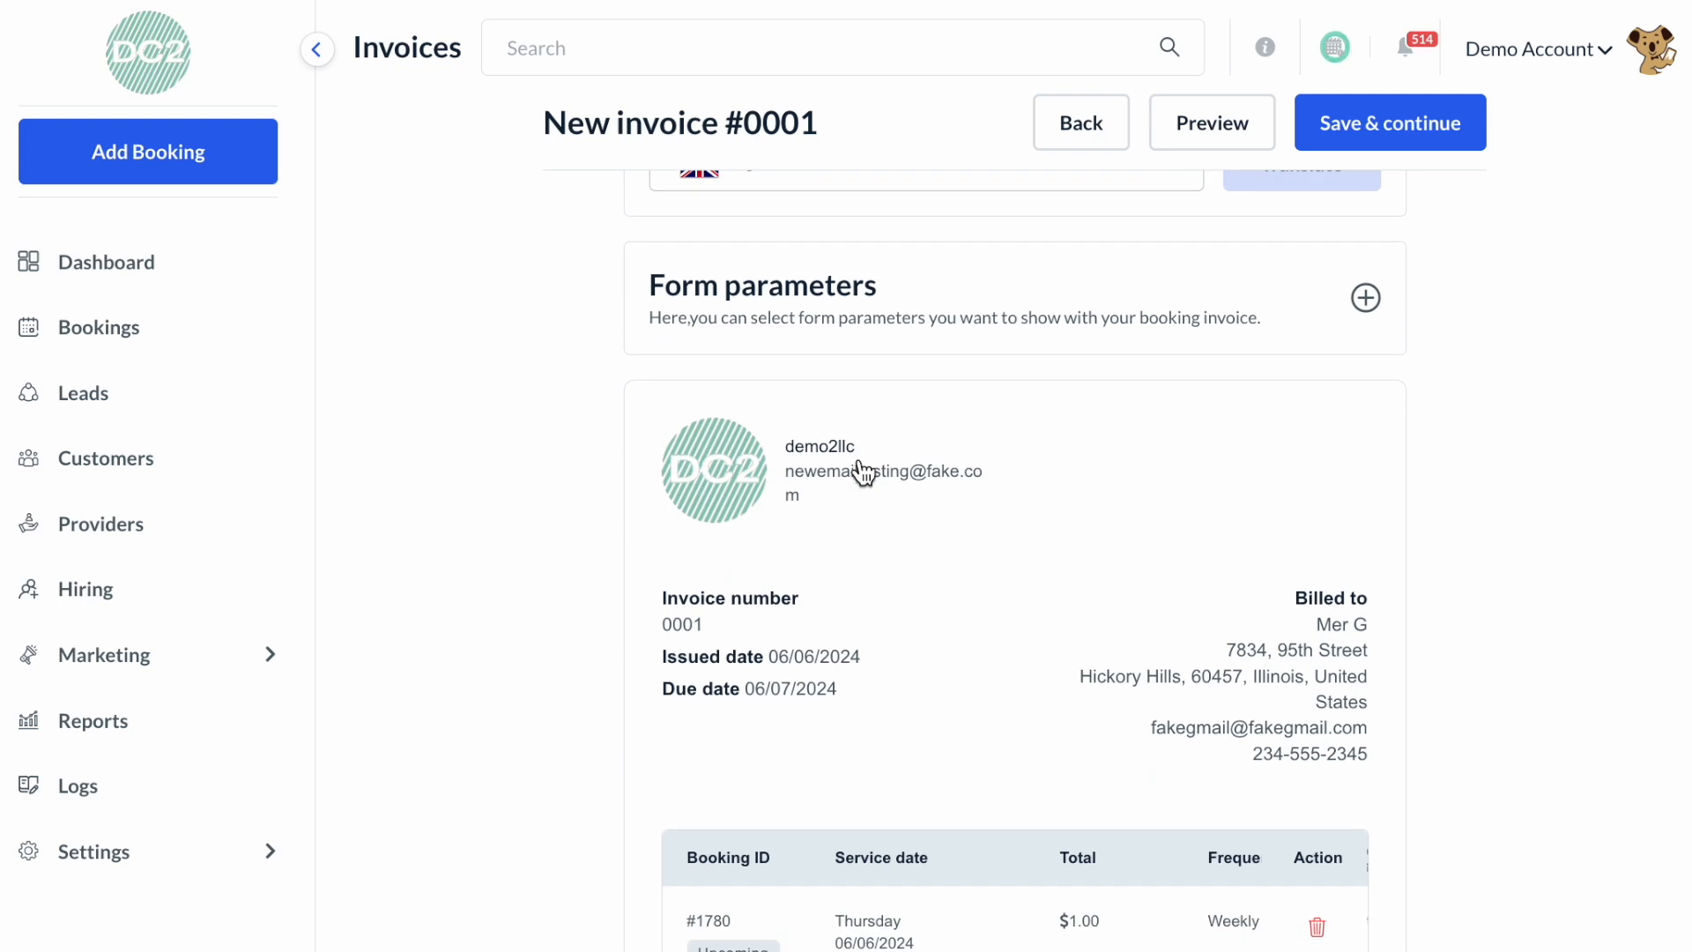
scroll(860, 469, down, 3)
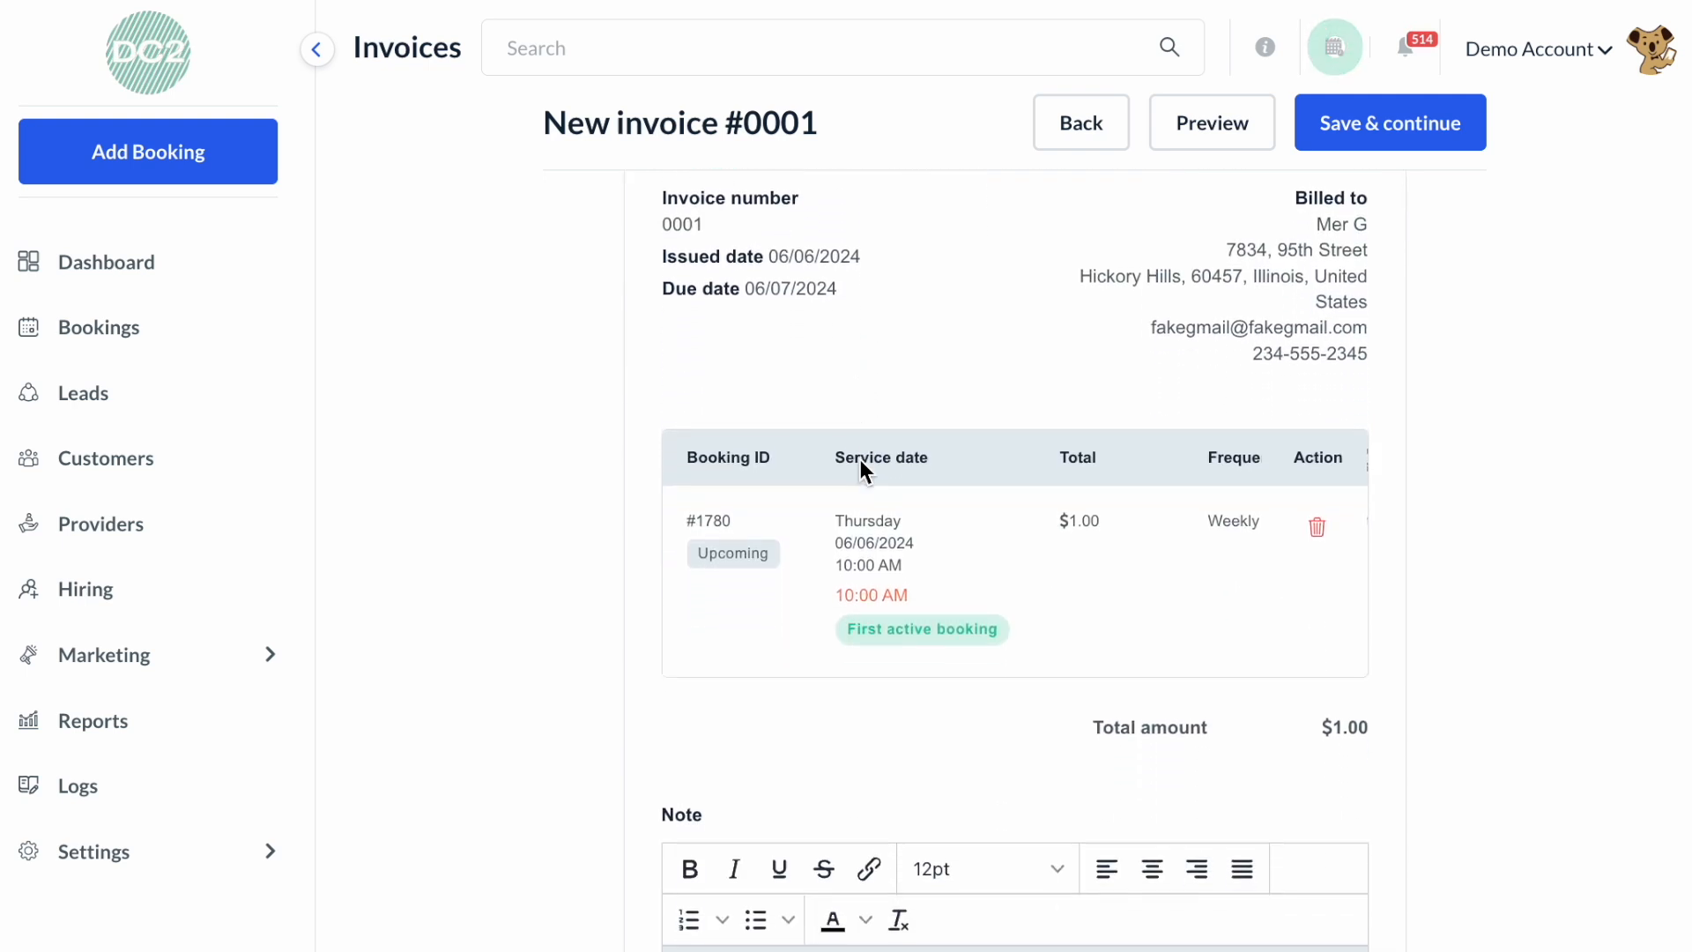
scroll(871, 564, up, 1)
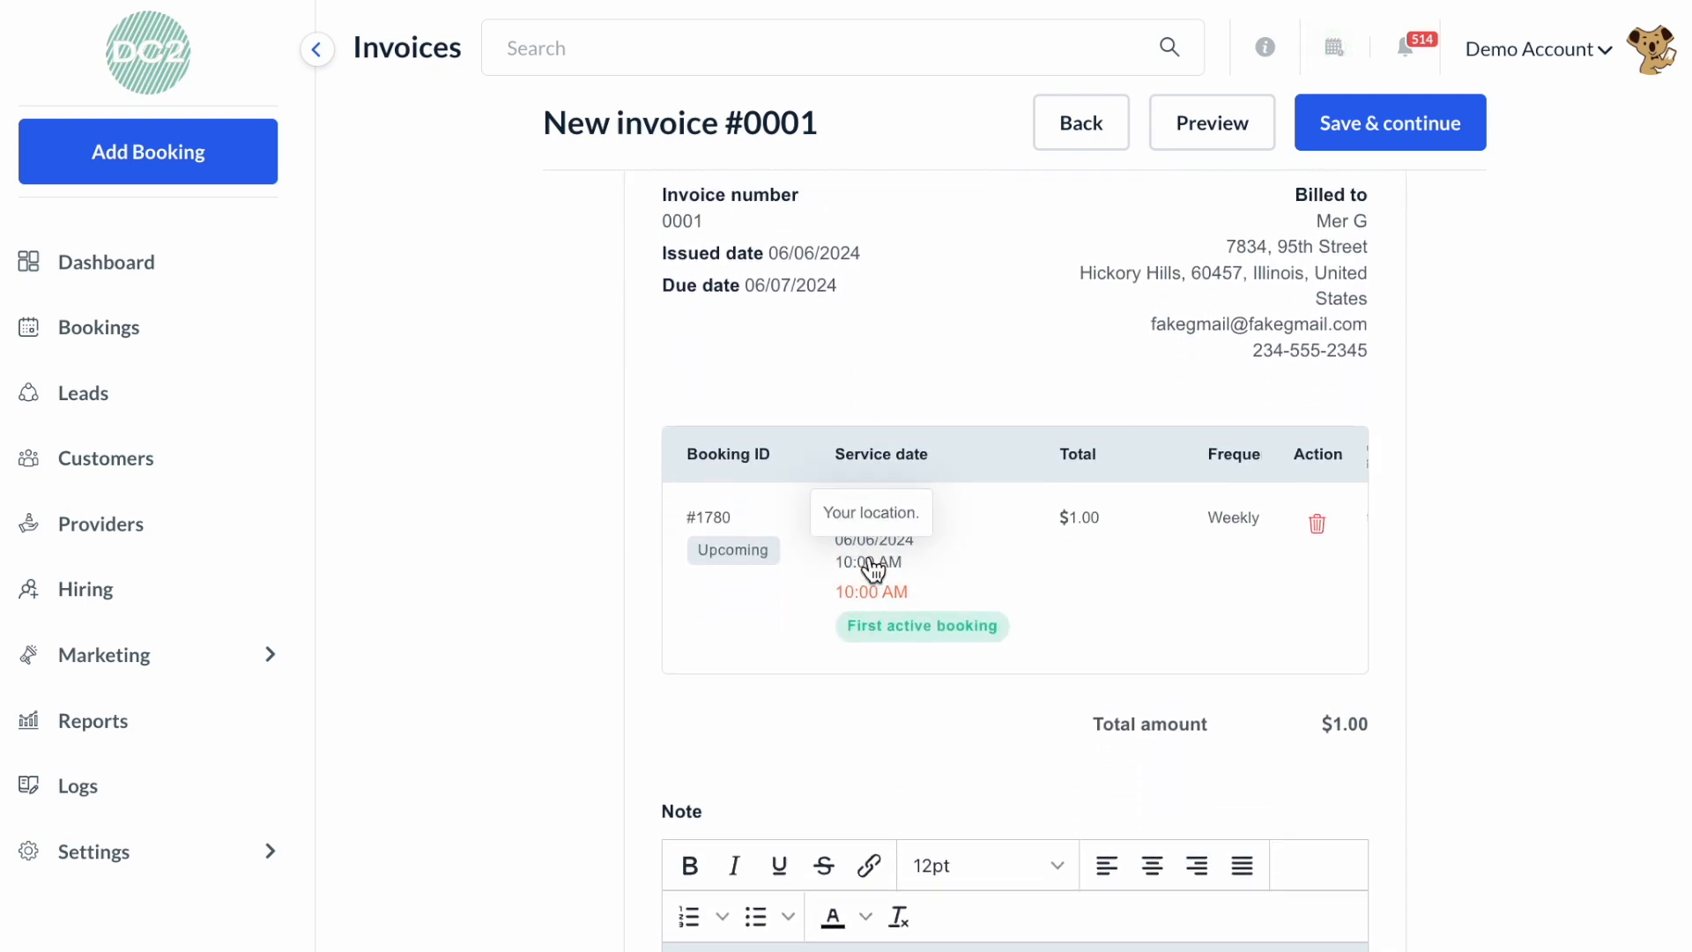
scroll(869, 557, up, 1)
scroll(870, 557, down, 2)
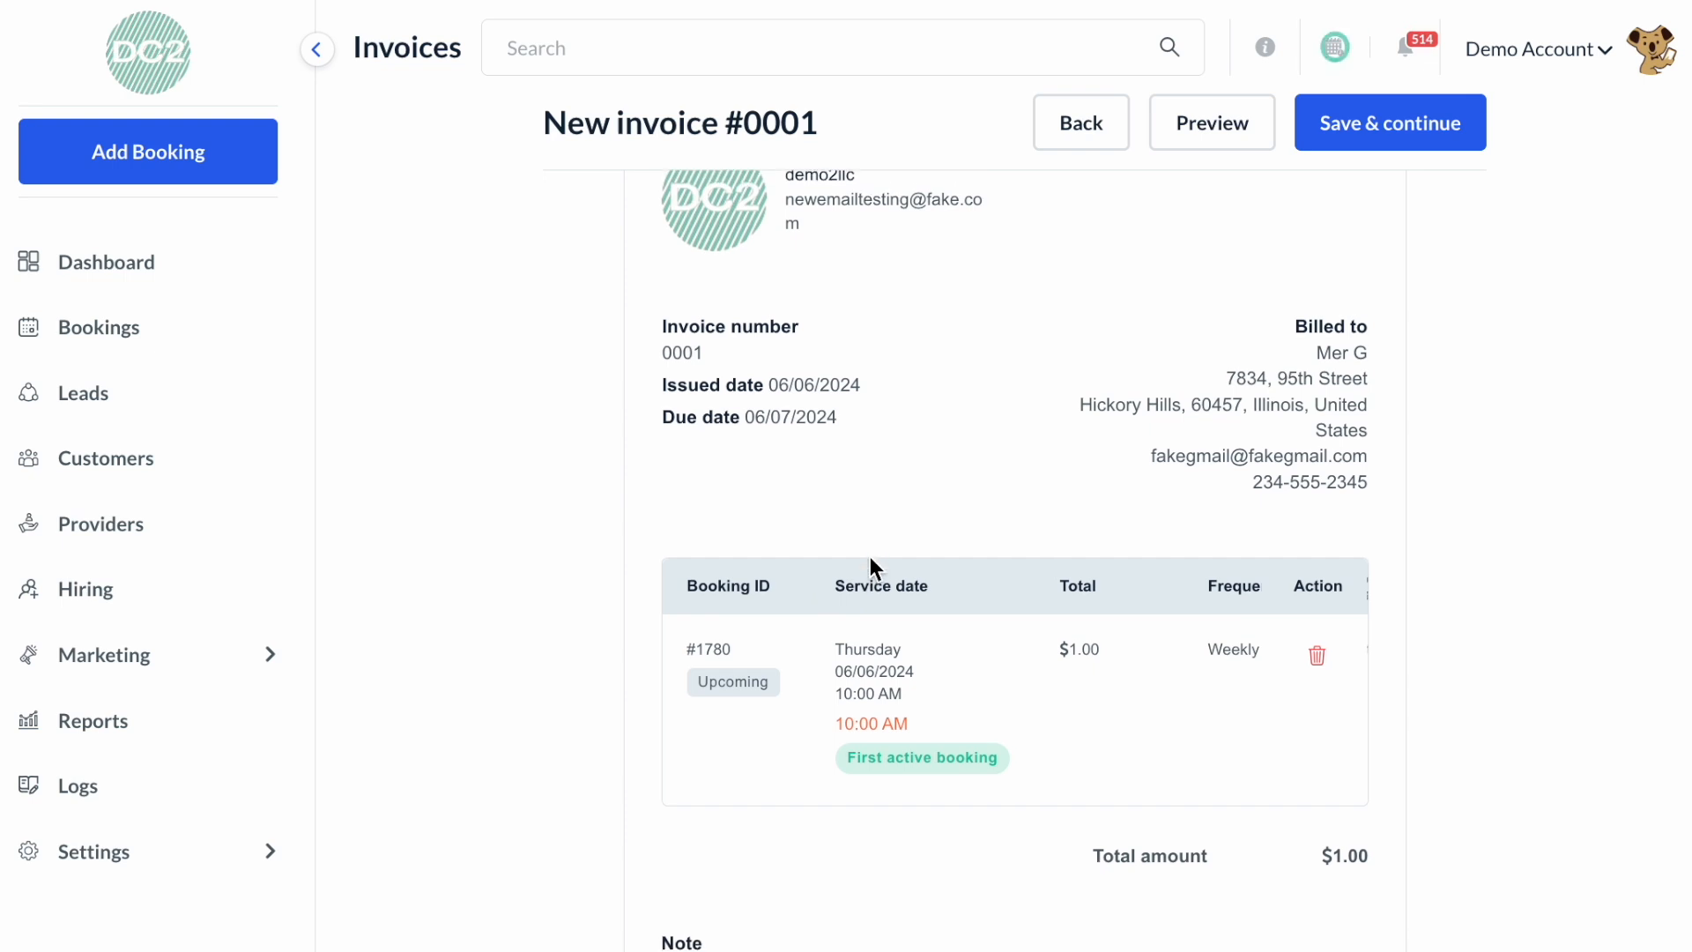
scroll(870, 557, down, 4)
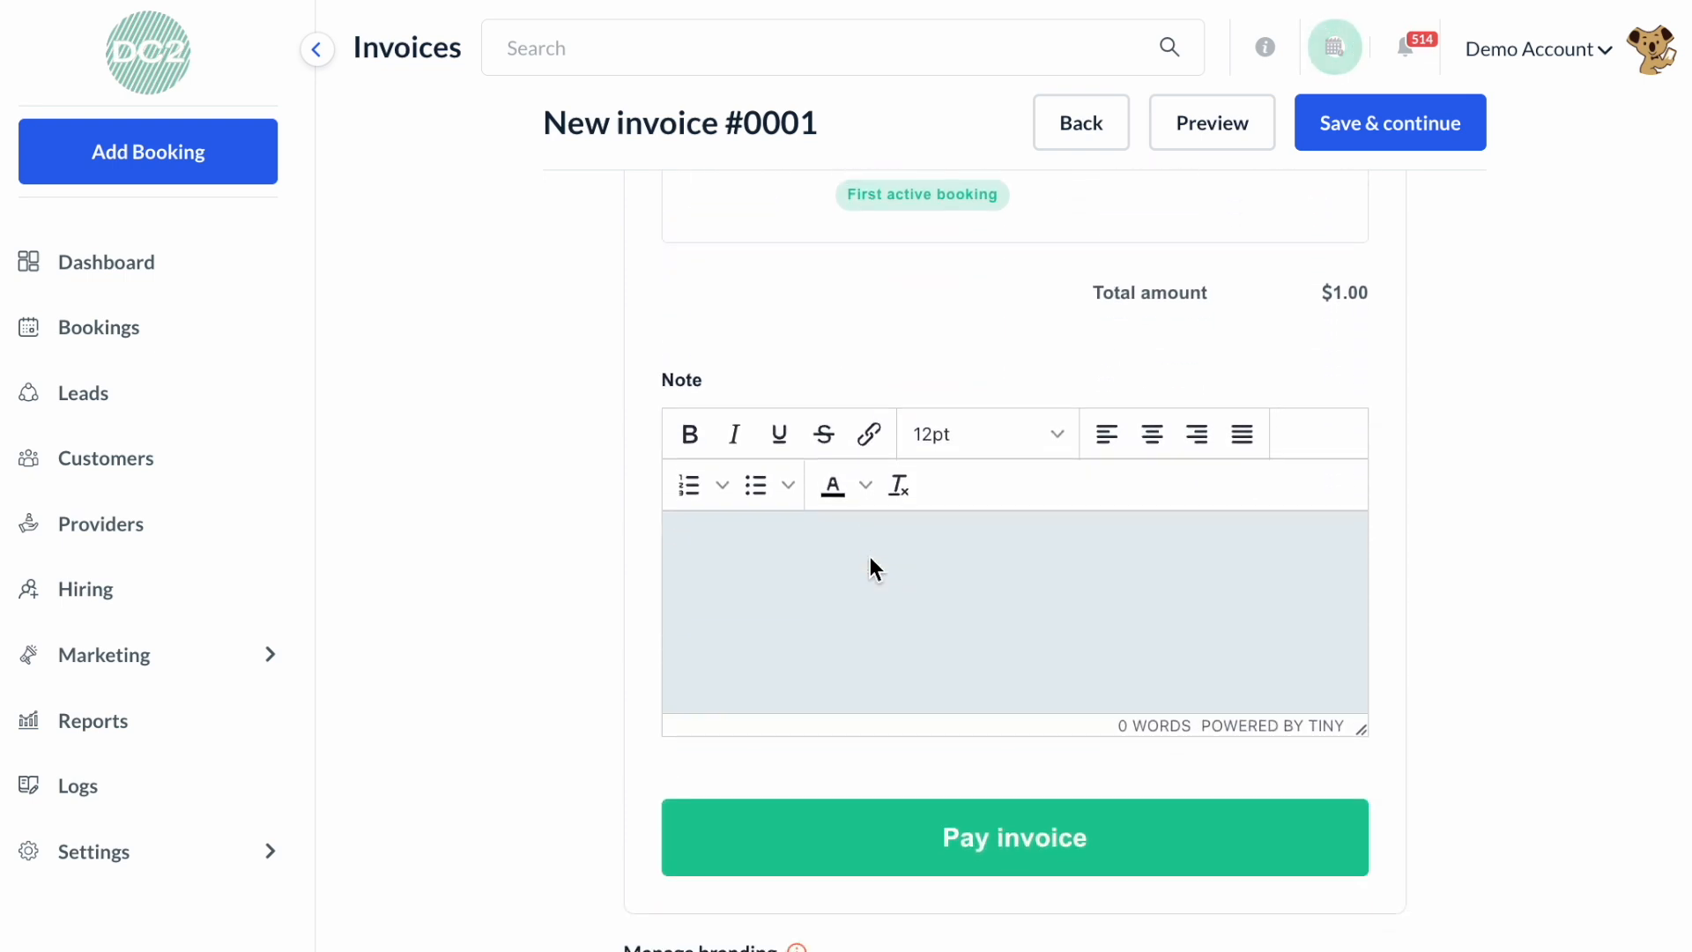
click(848, 574)
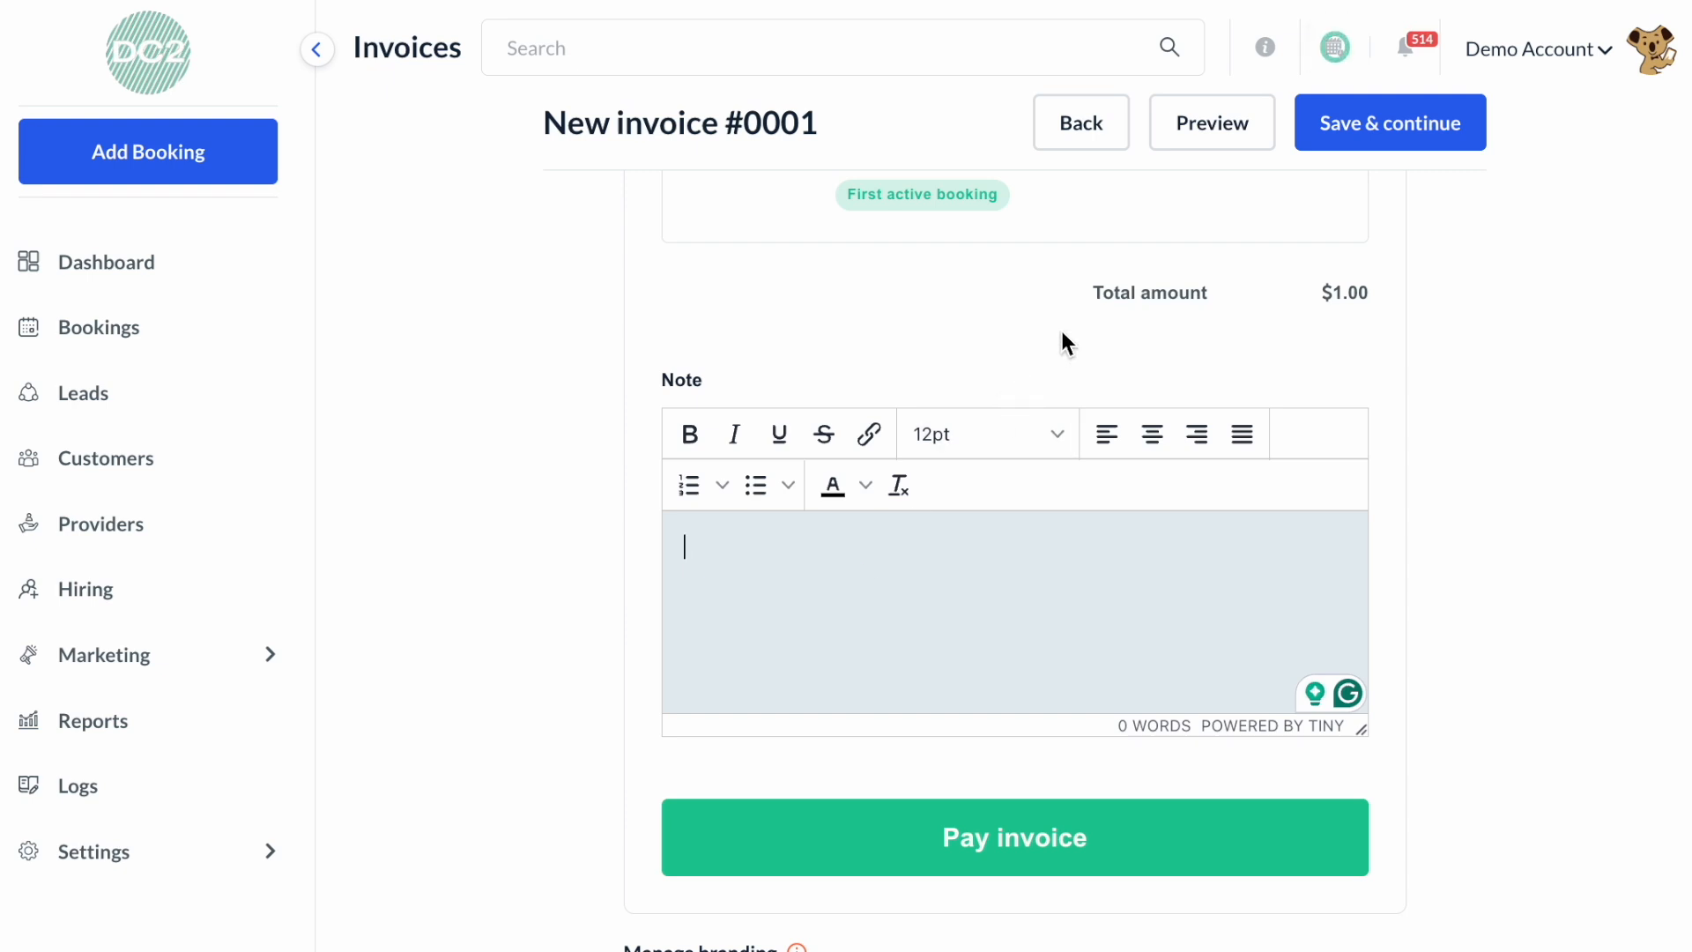
scroll(1061, 330, up, 1)
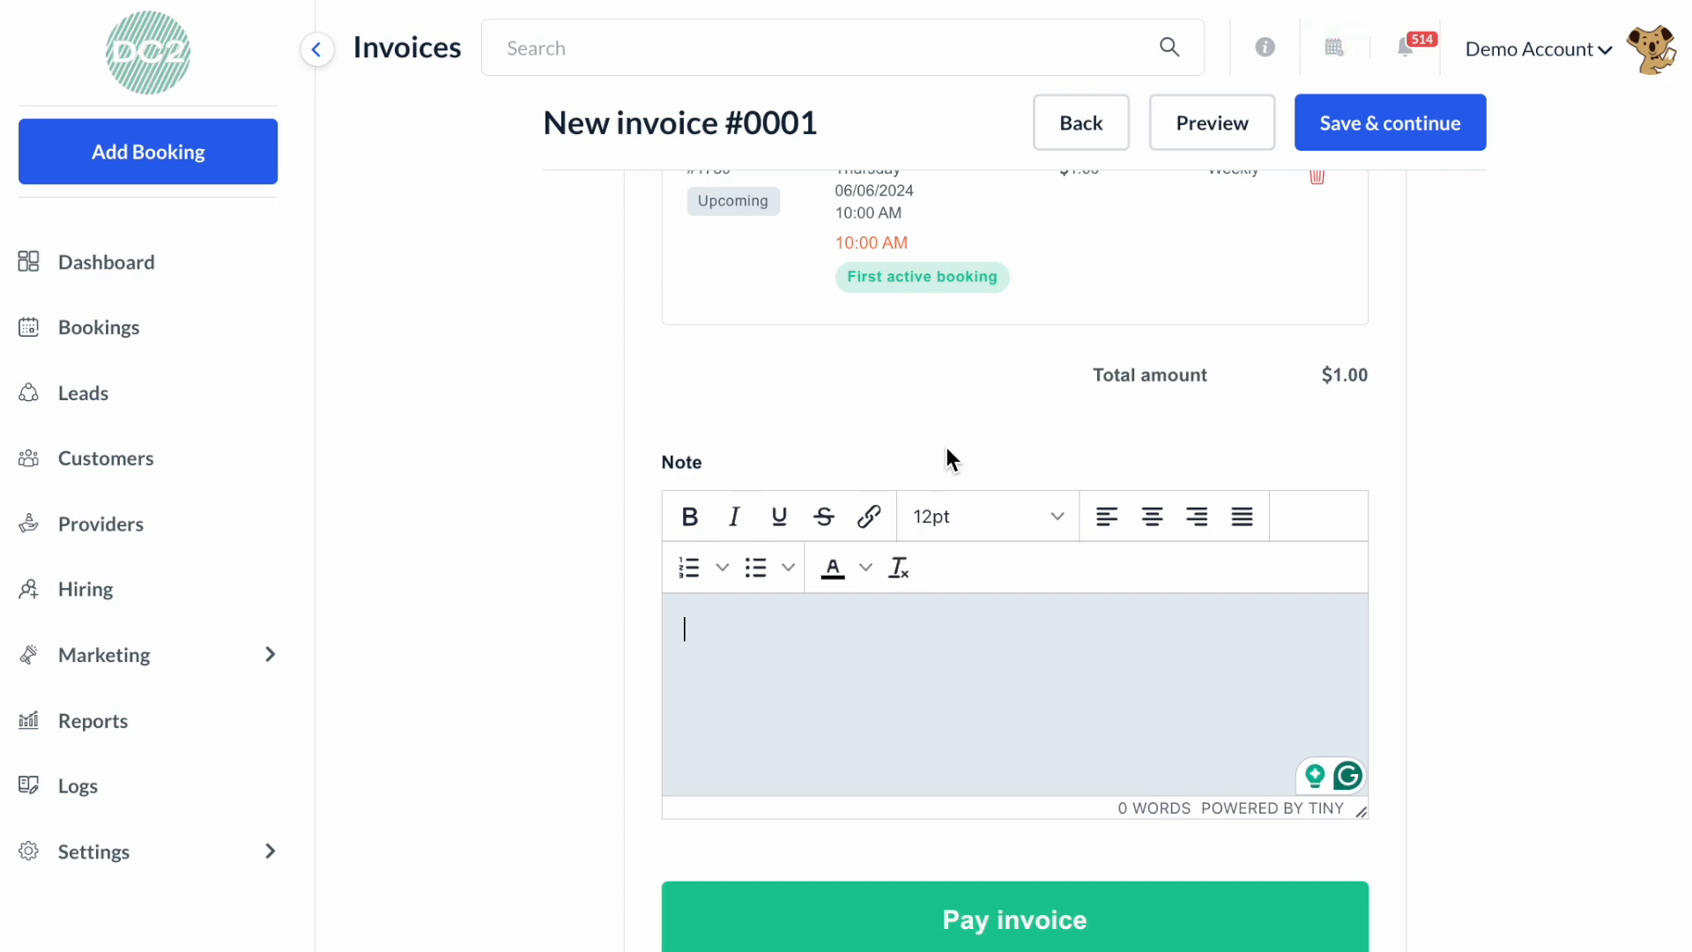
scroll(947, 448, down, 1)
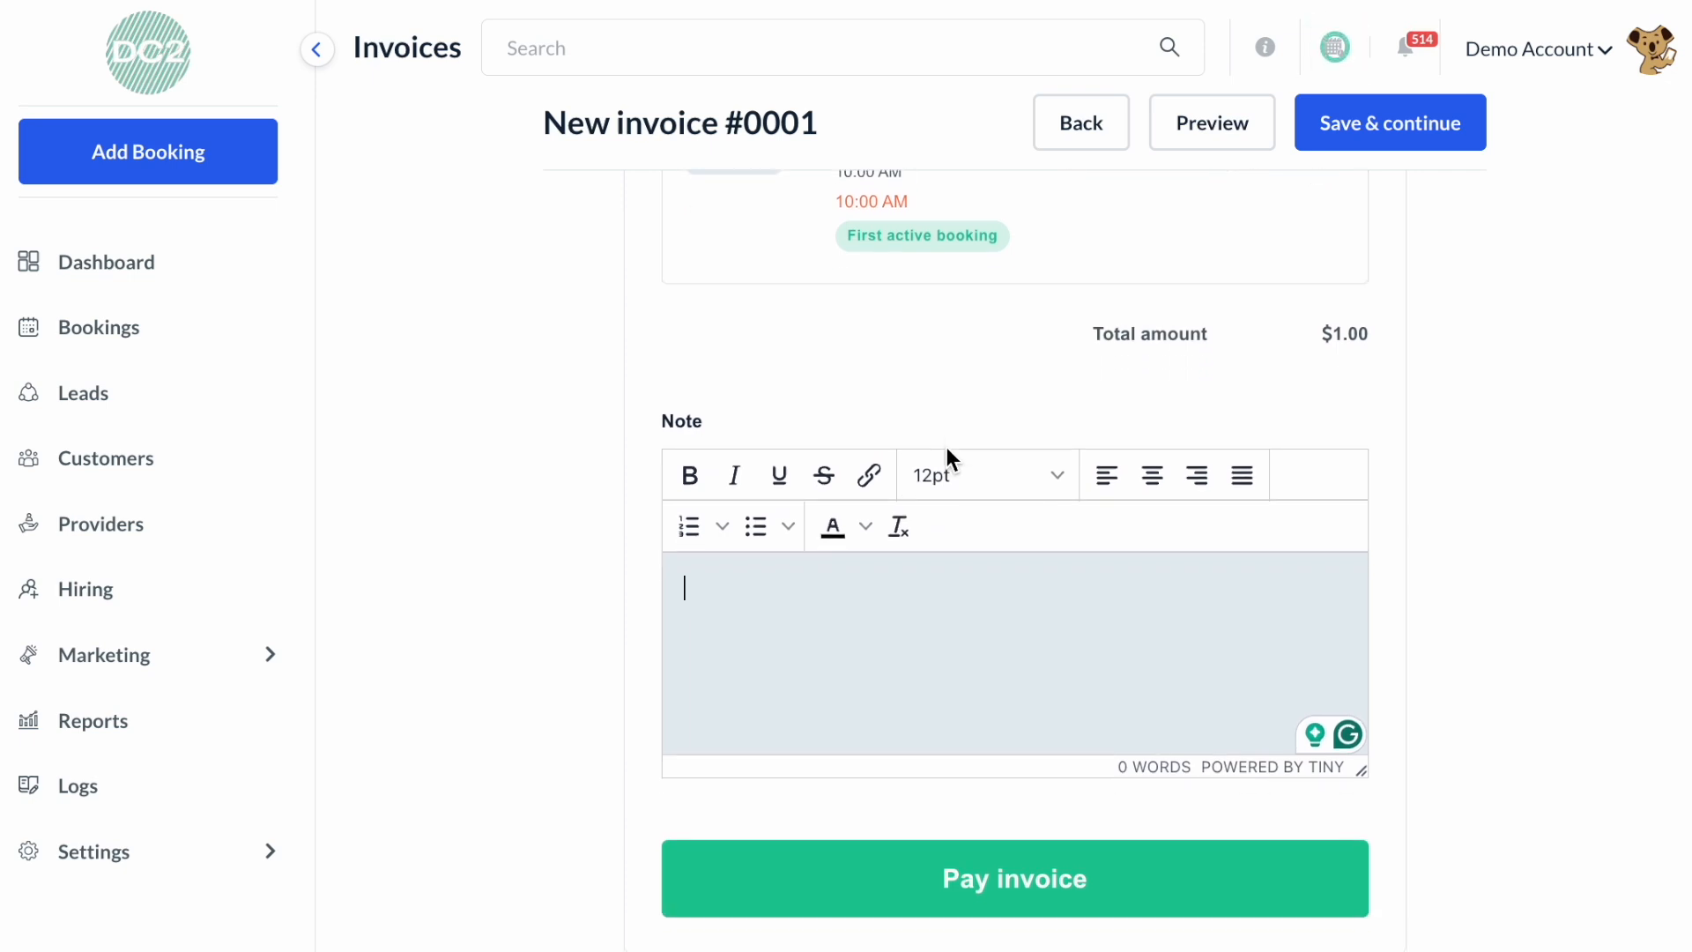
scroll(947, 447, down, 2)
text(Thank you for your business!)
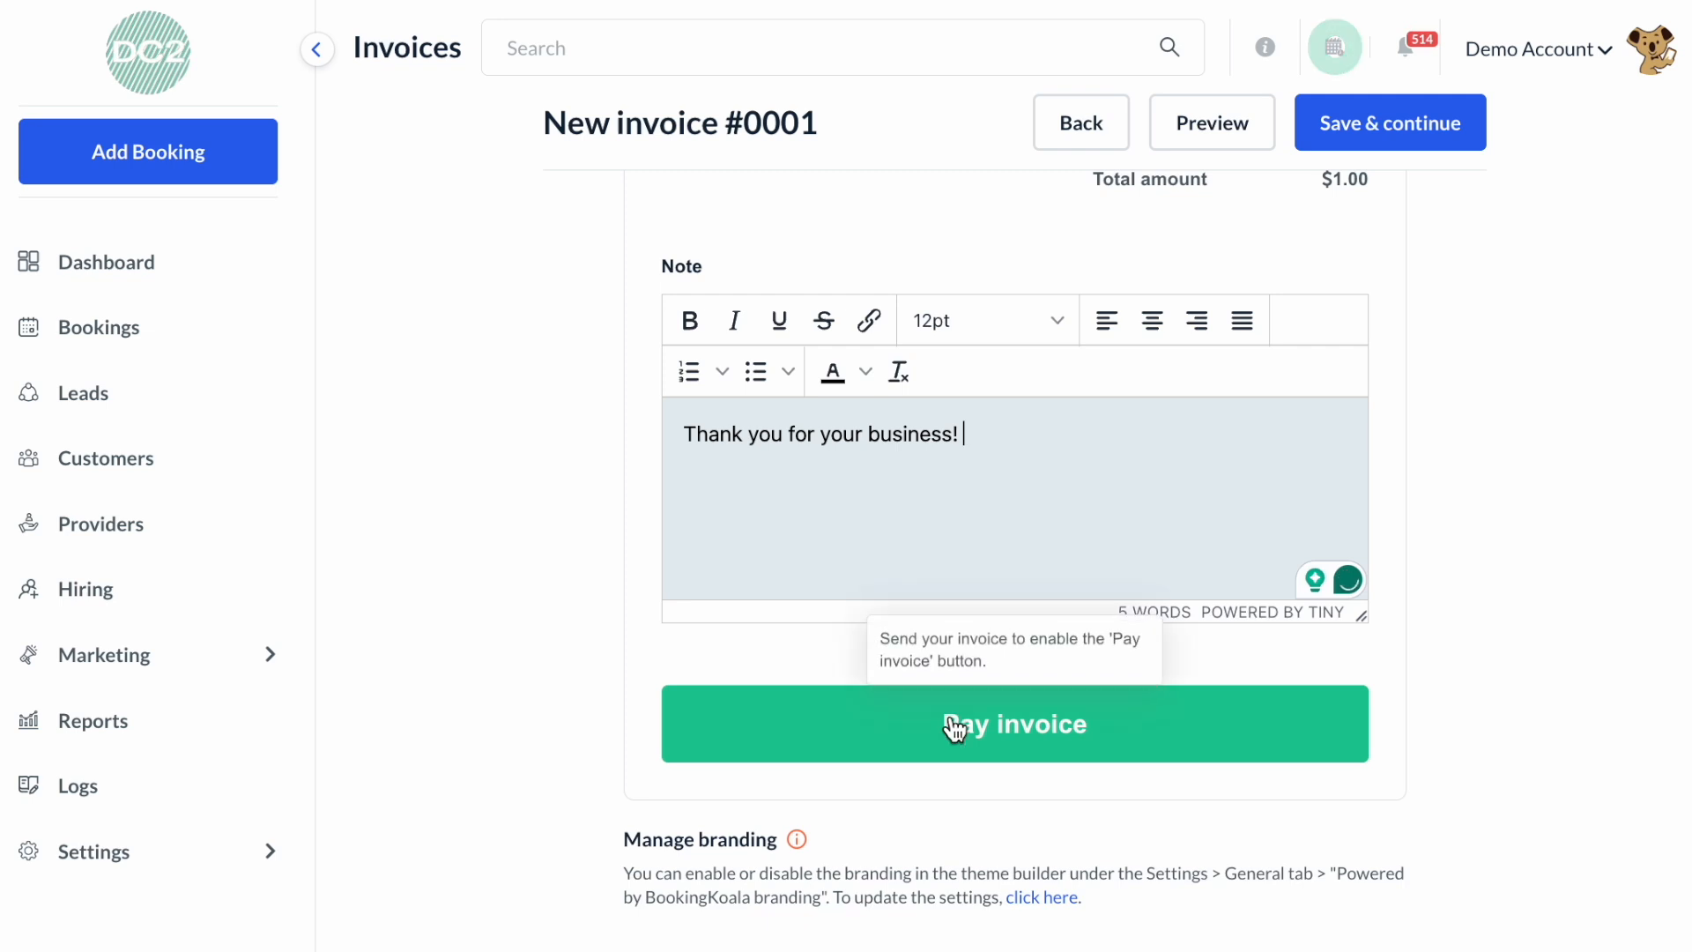
scroll(955, 730, down, 1)
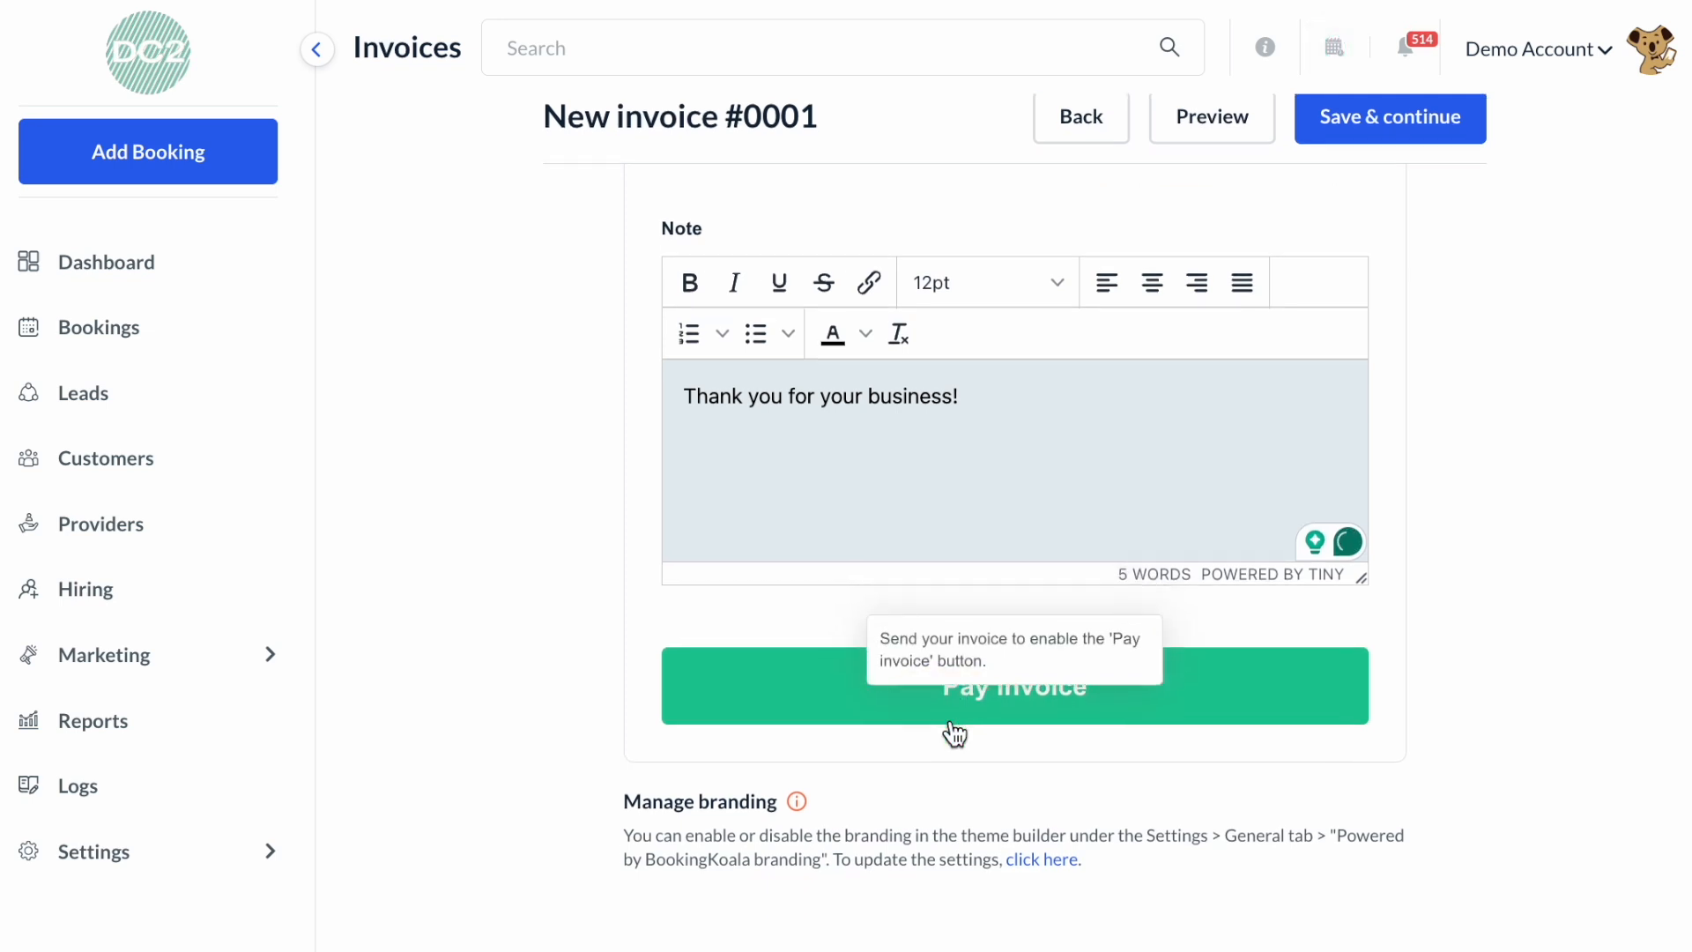
click(1369, 143)
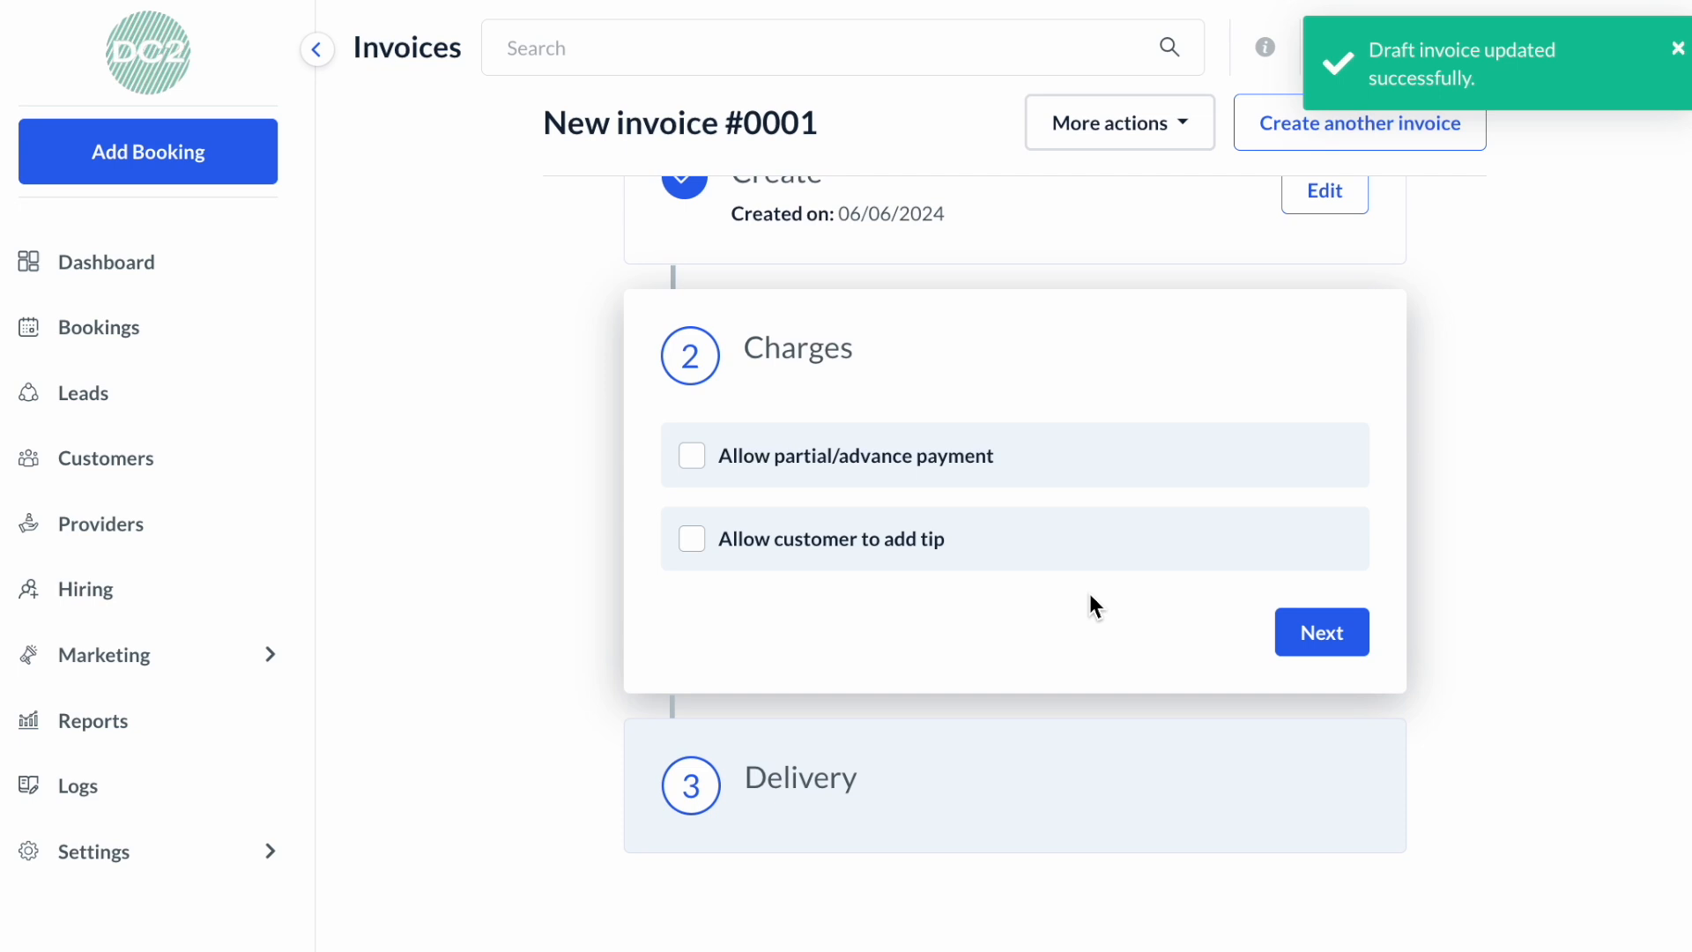
Step: Allow partial/advance payment on the invoice, split into 2 parts with the first payment at 50%
click(881, 472)
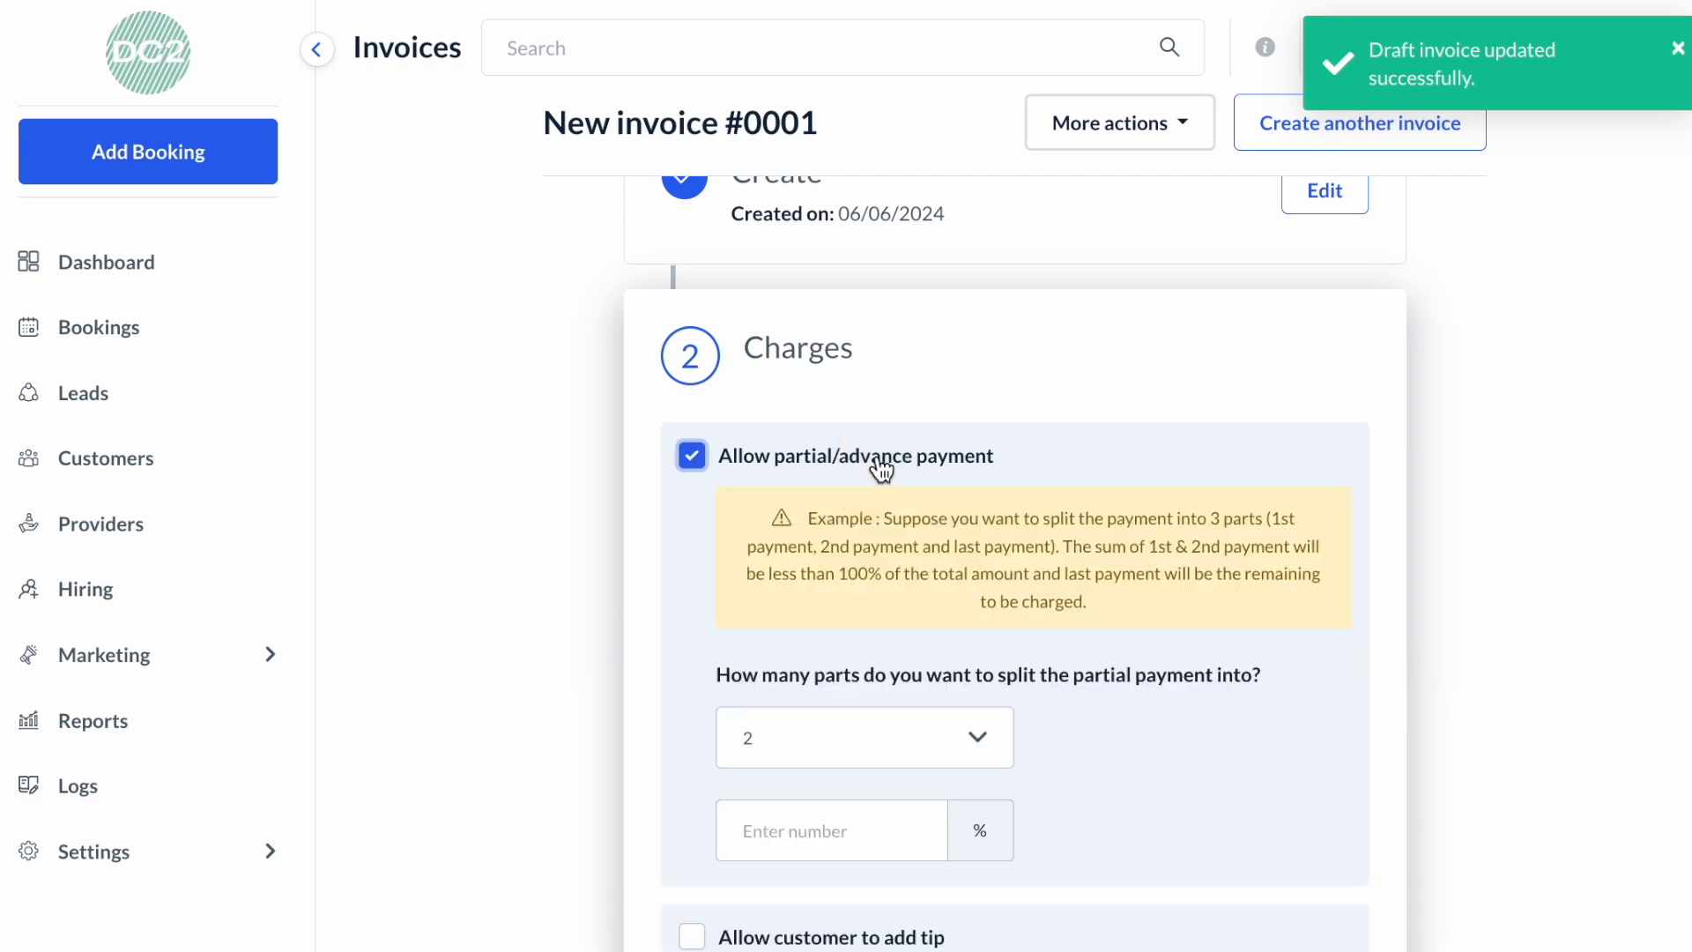
scroll(881, 472, down, 2)
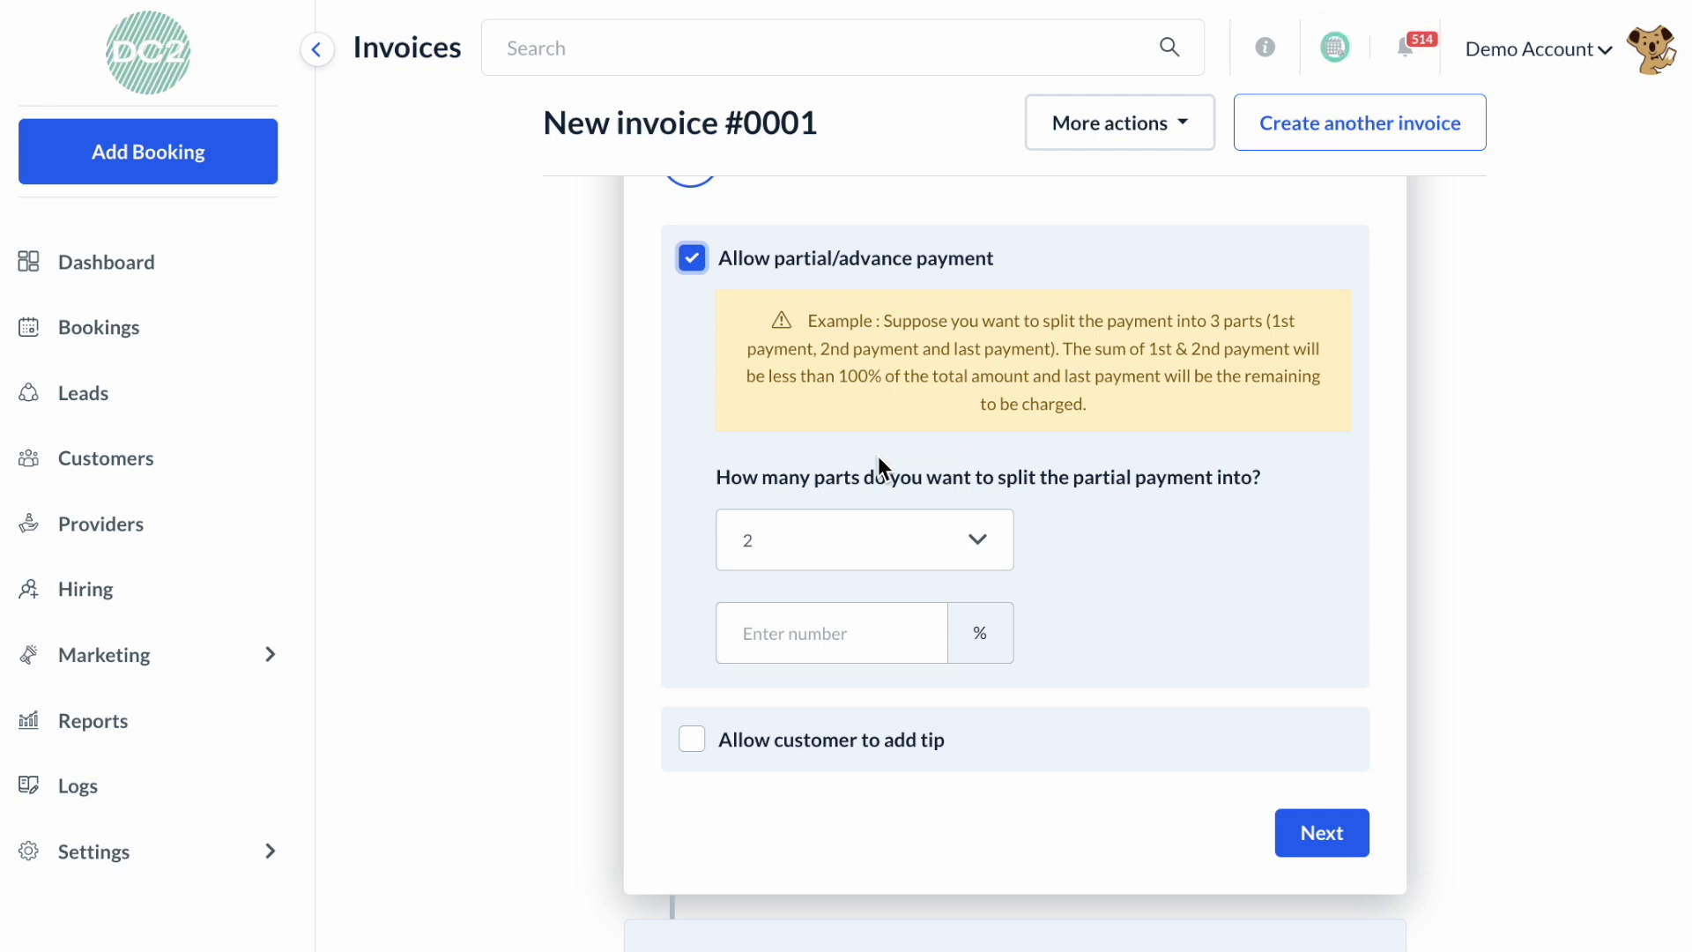
click(972, 542)
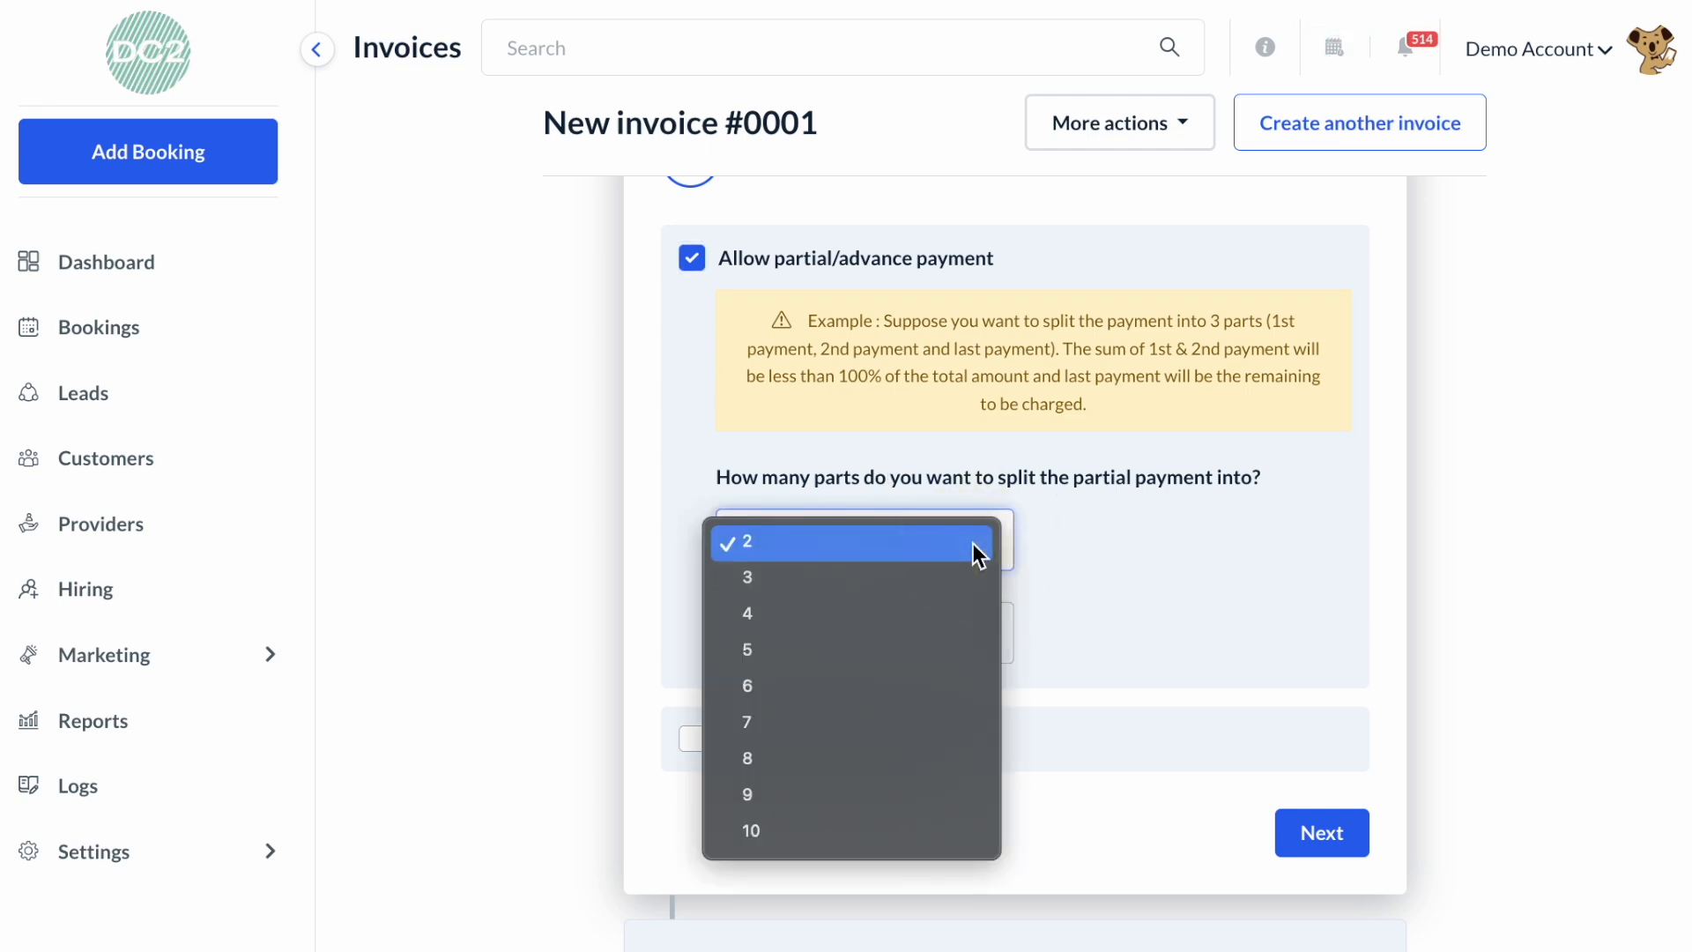
click(858, 838)
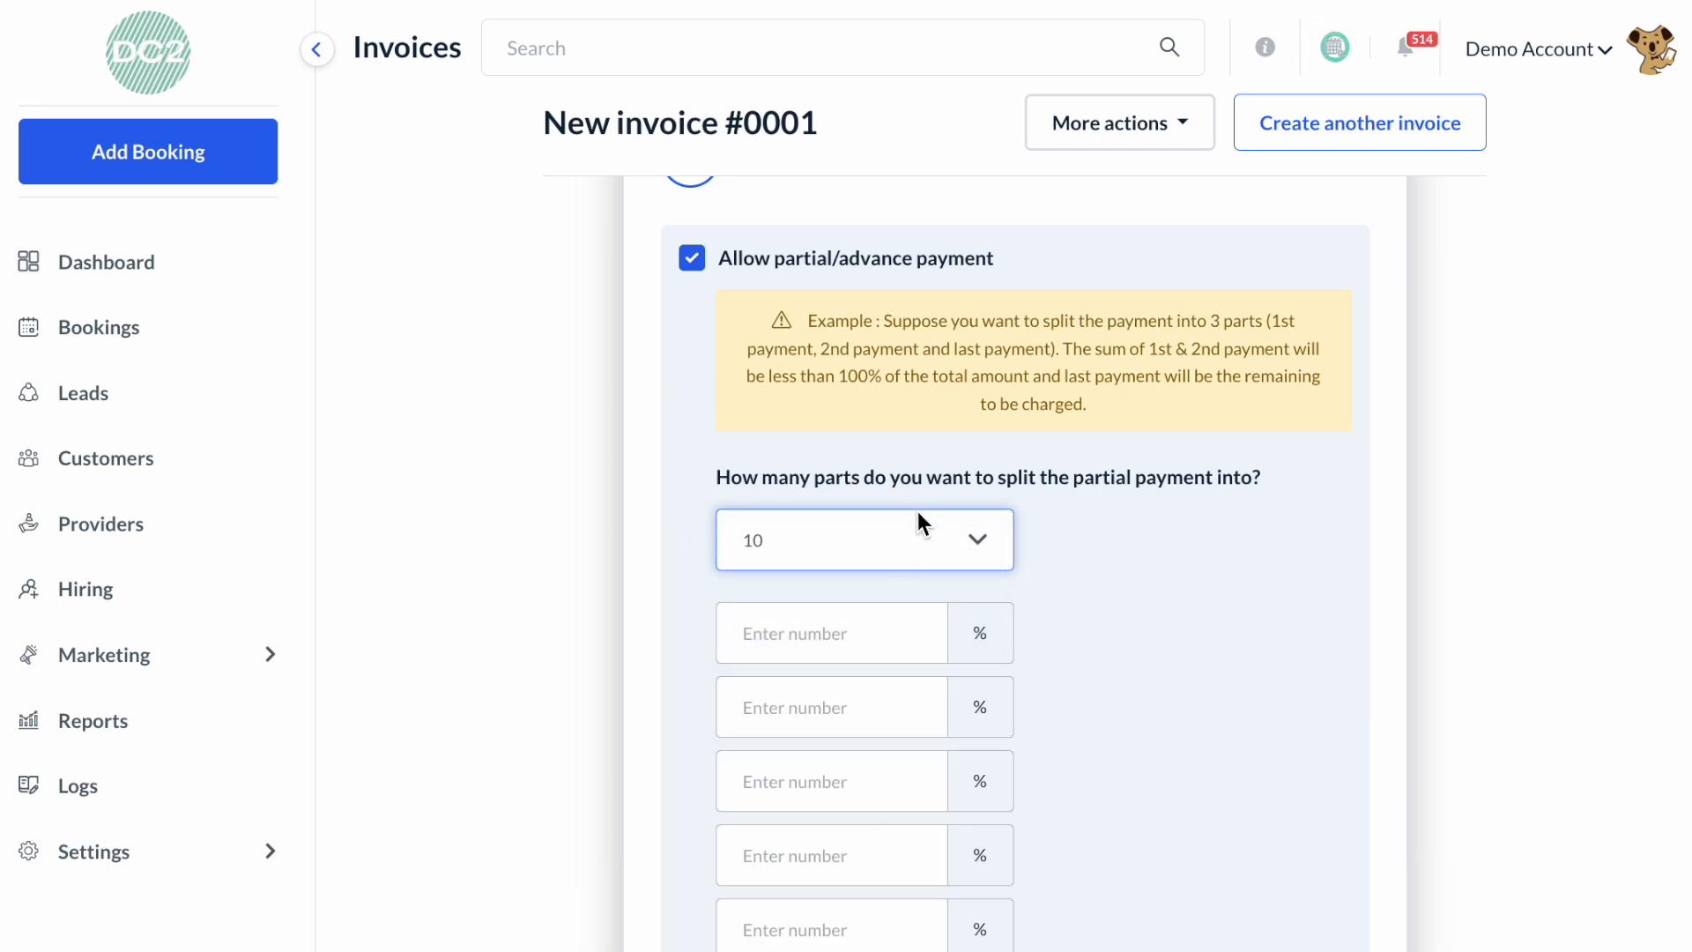
click(917, 528)
click(951, 265)
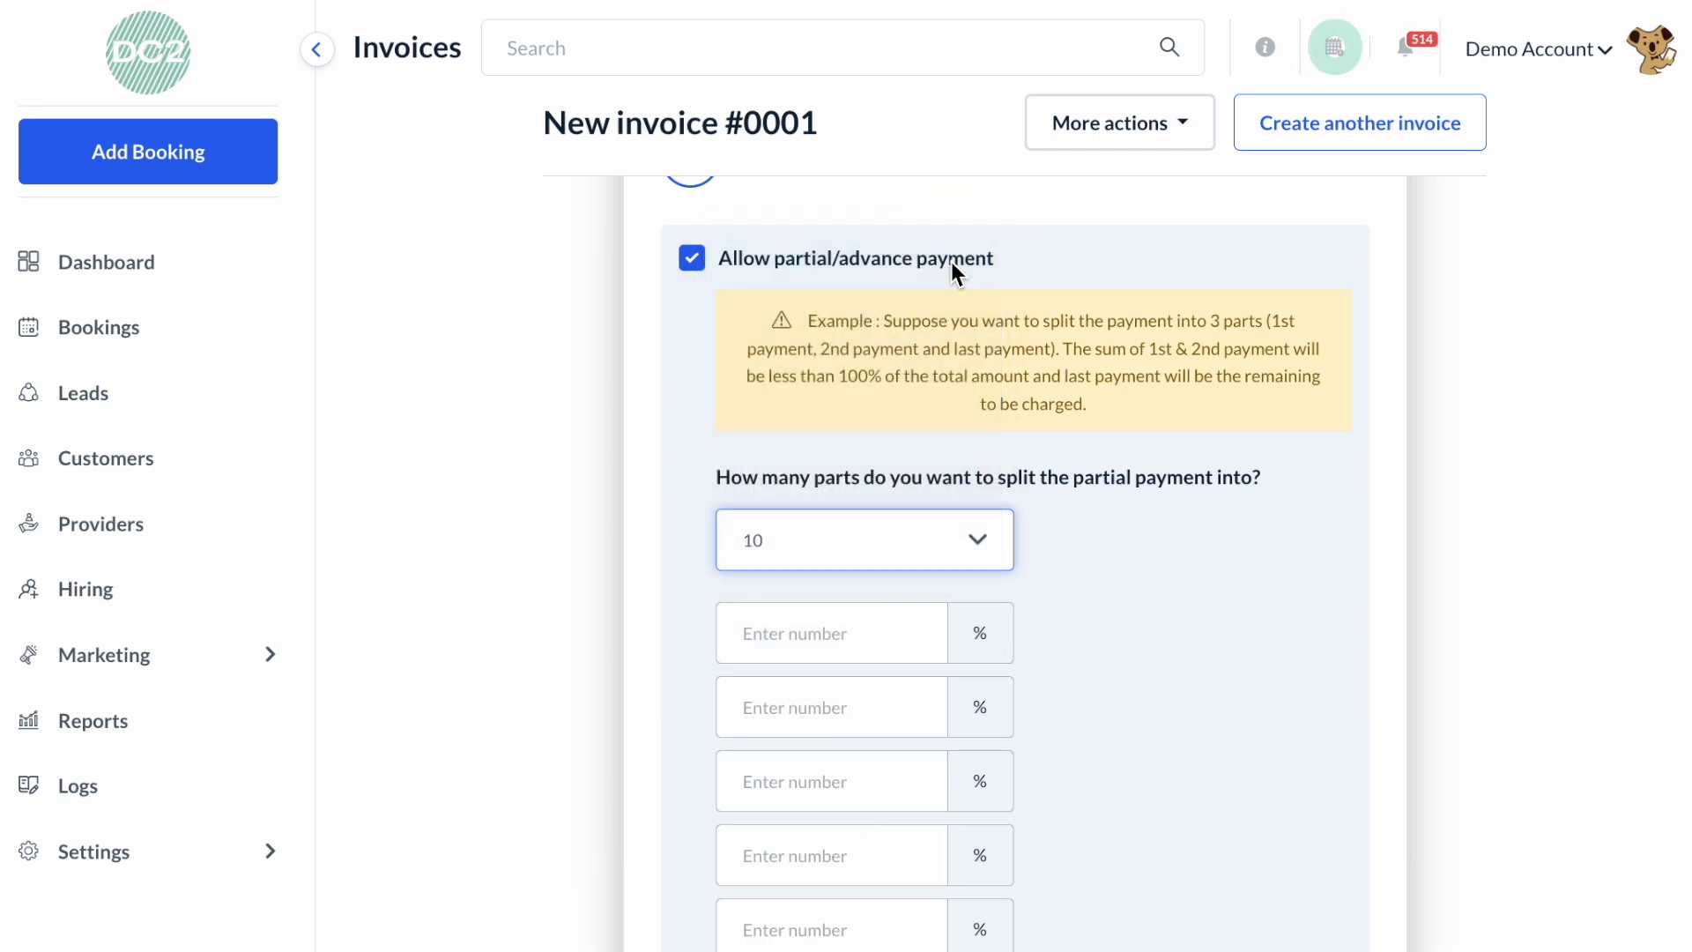
click(817, 631)
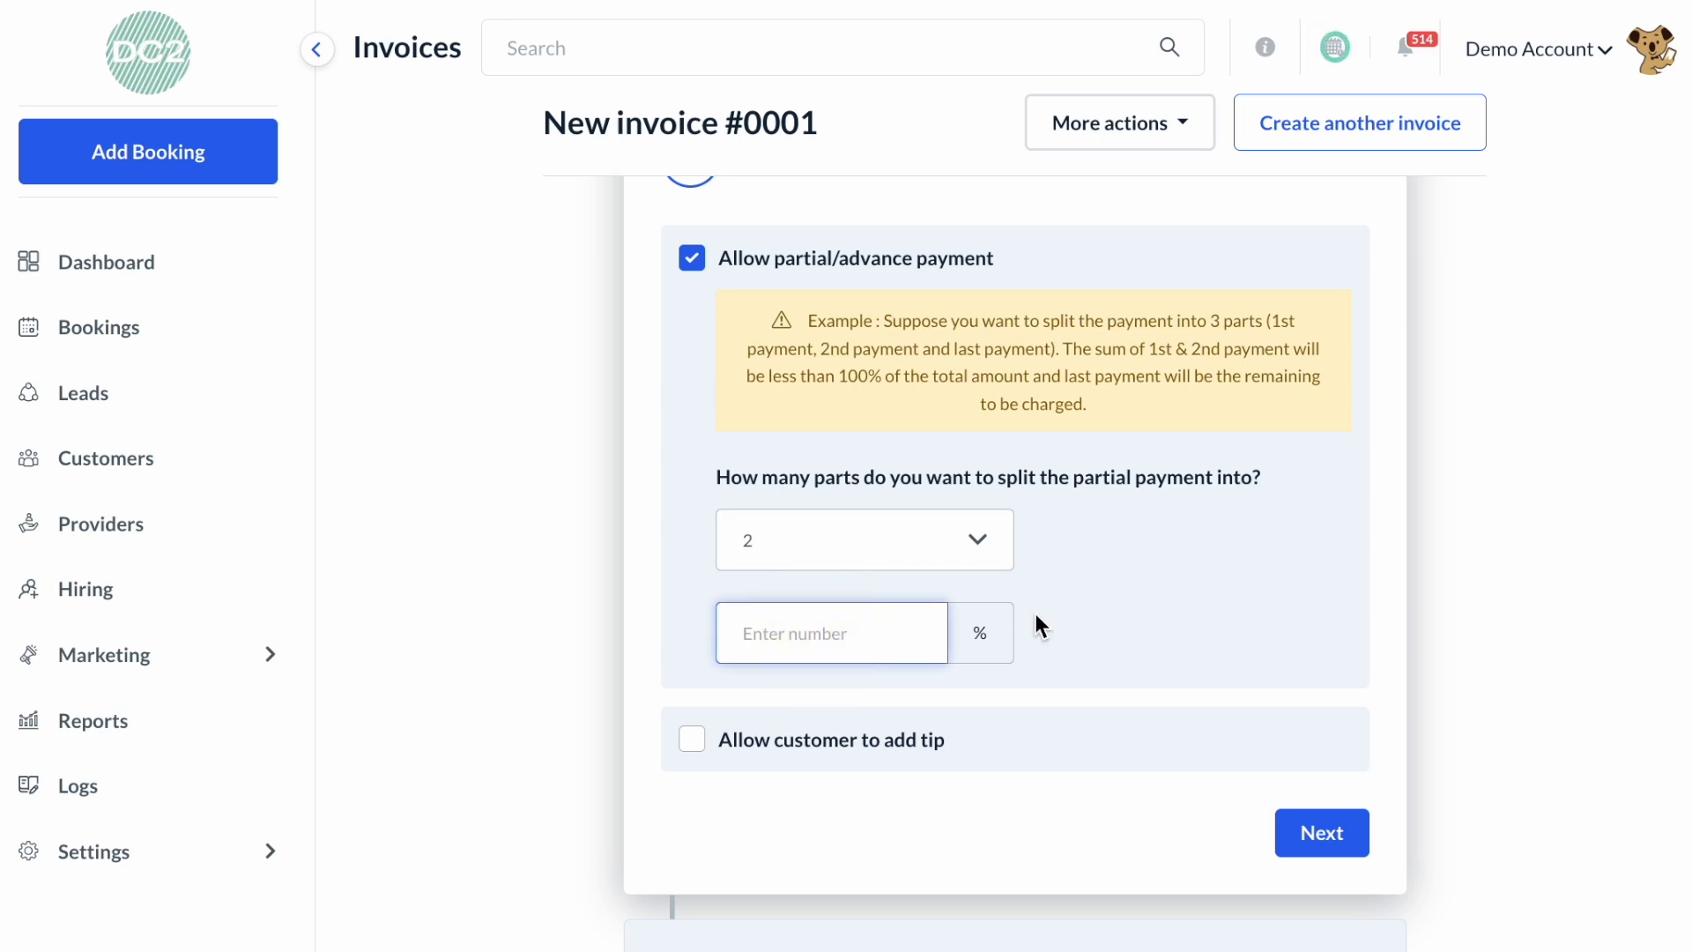
text(50)
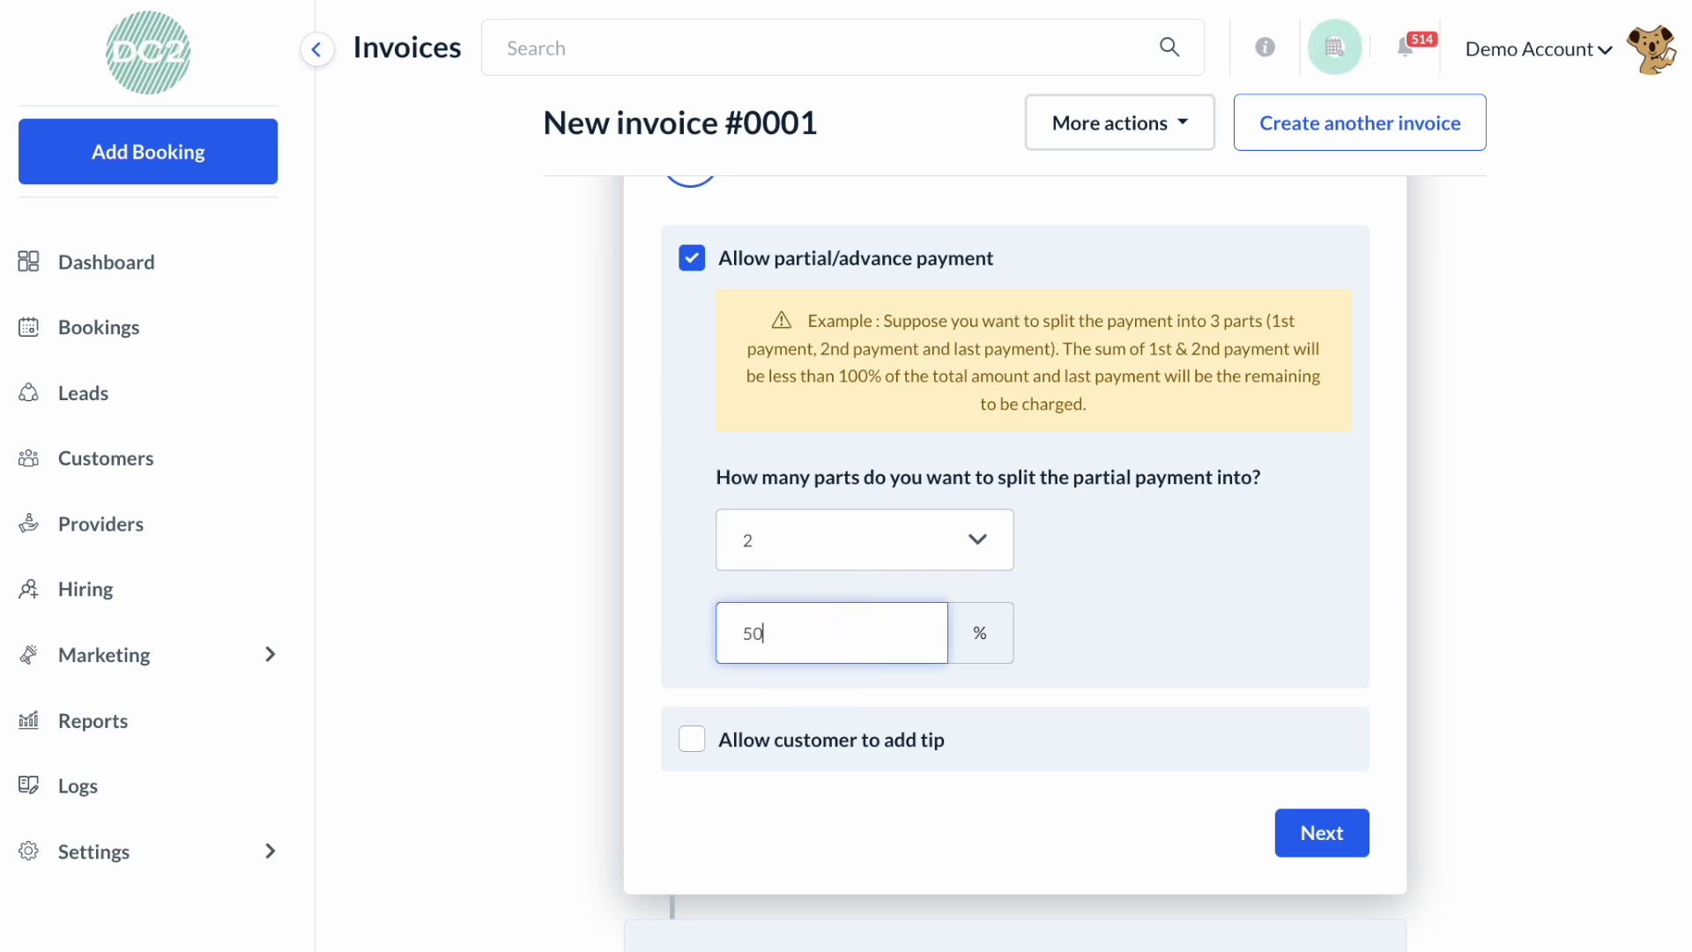
click(1174, 588)
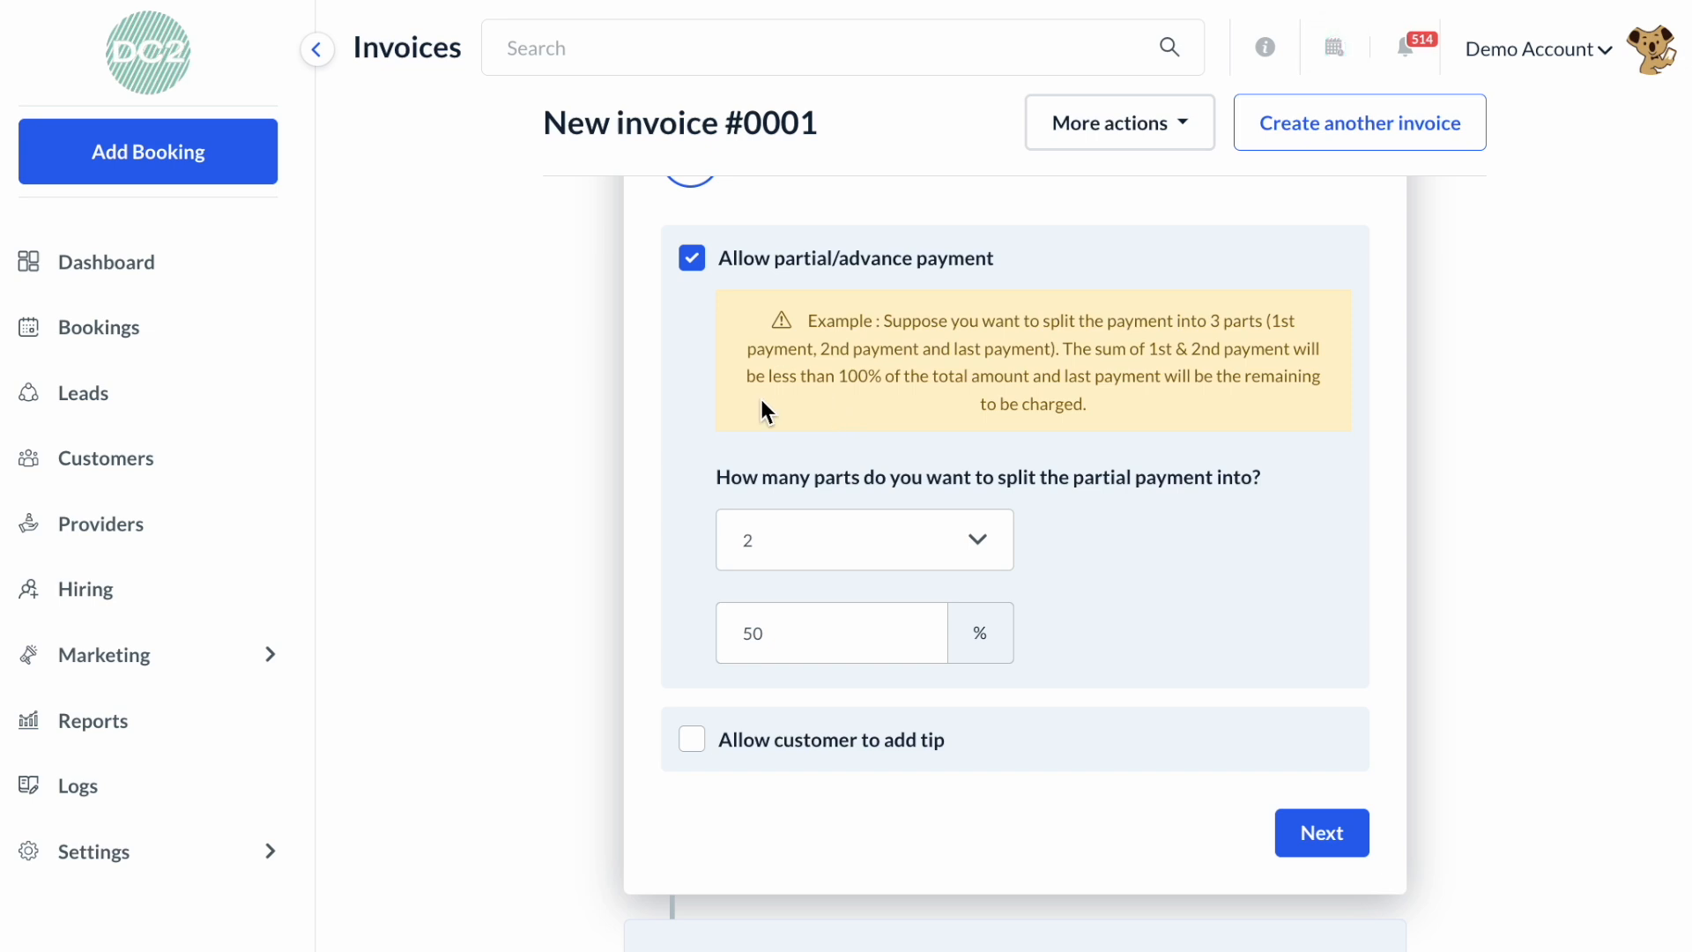
Step: Allow the customer to add a combined tip divided across all bookings, and continue to the delivery settings
scroll(758, 395, down, 2)
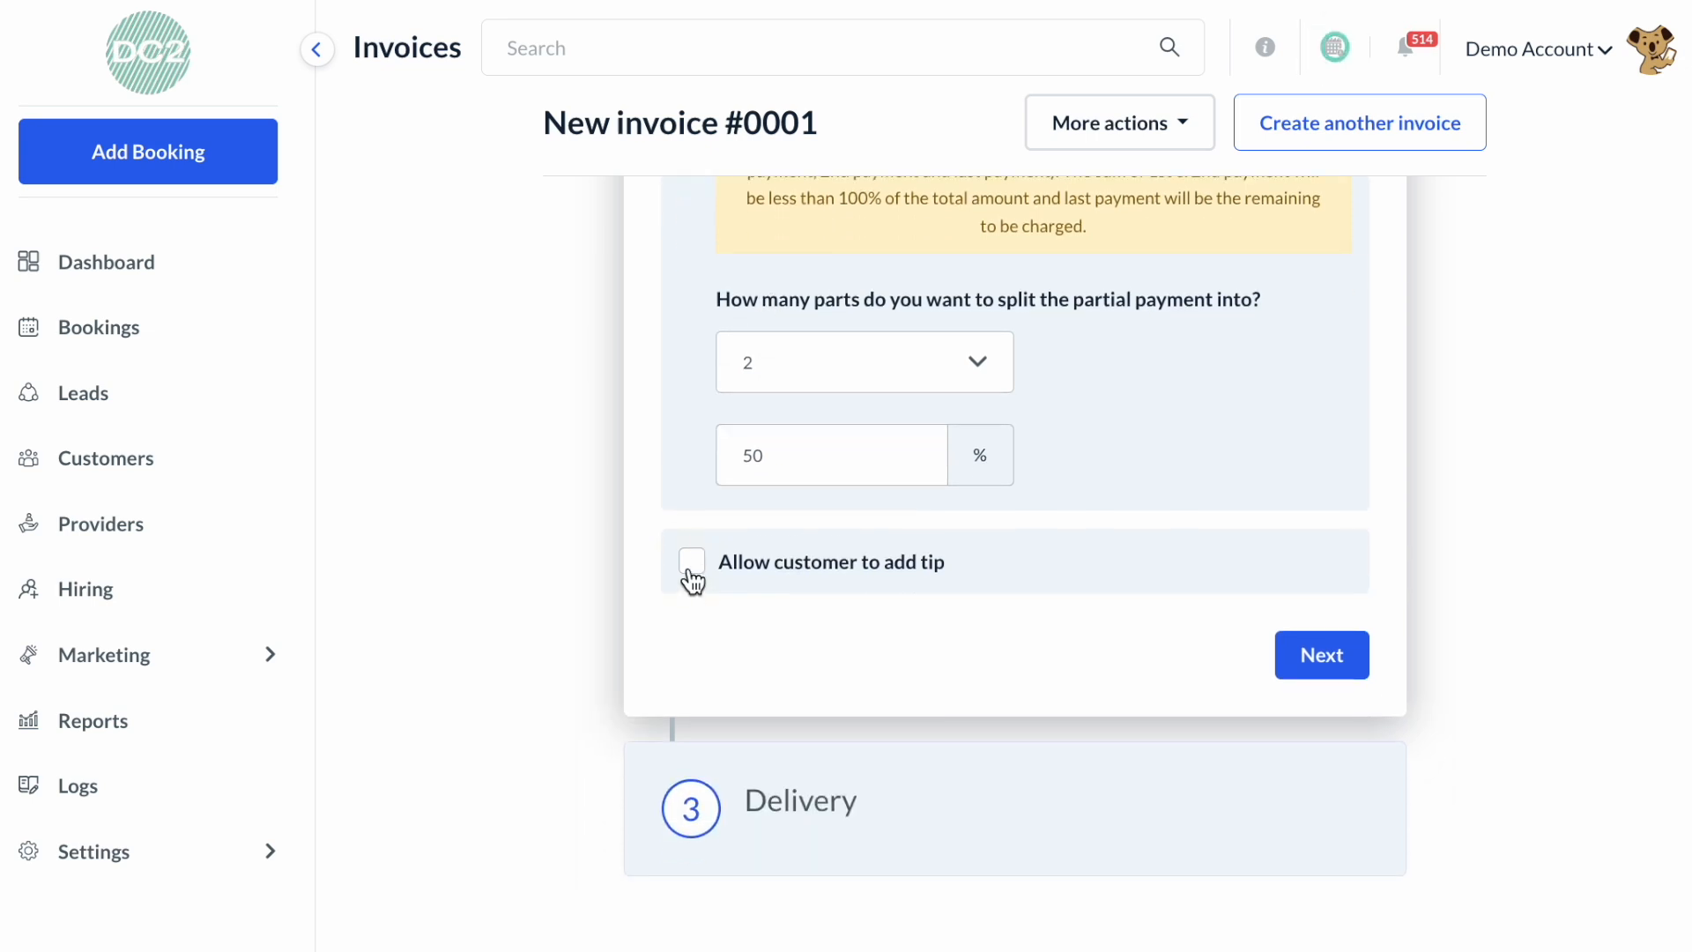
click(692, 568)
scroll(692, 581, down, 1)
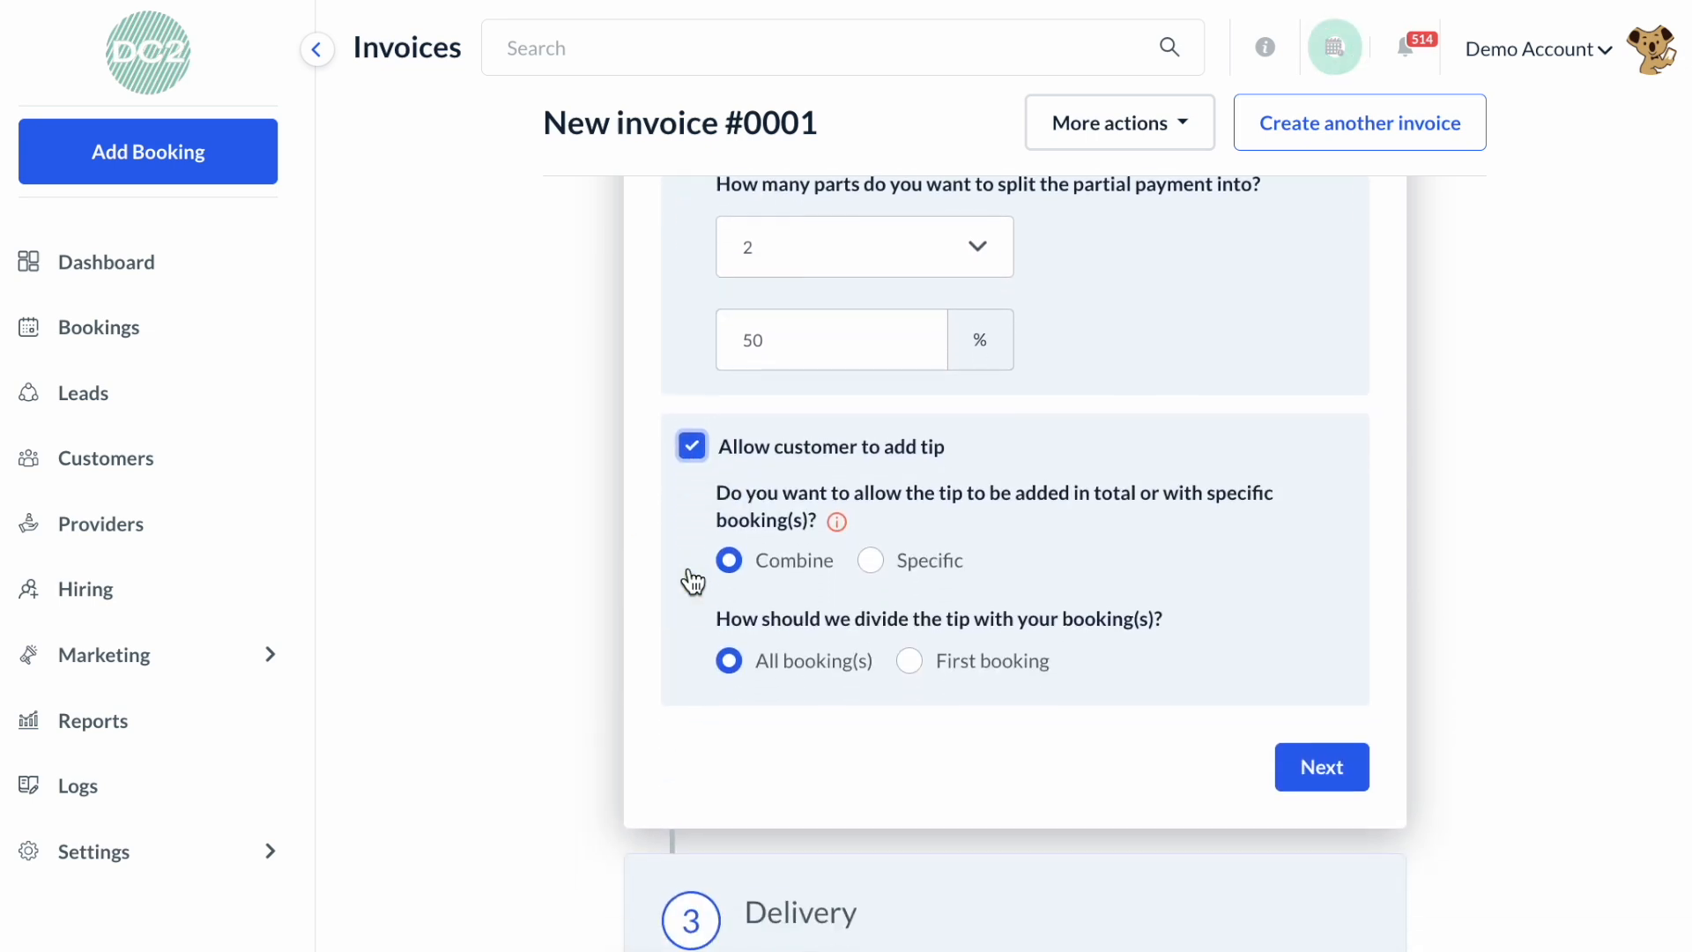
click(929, 573)
click(817, 574)
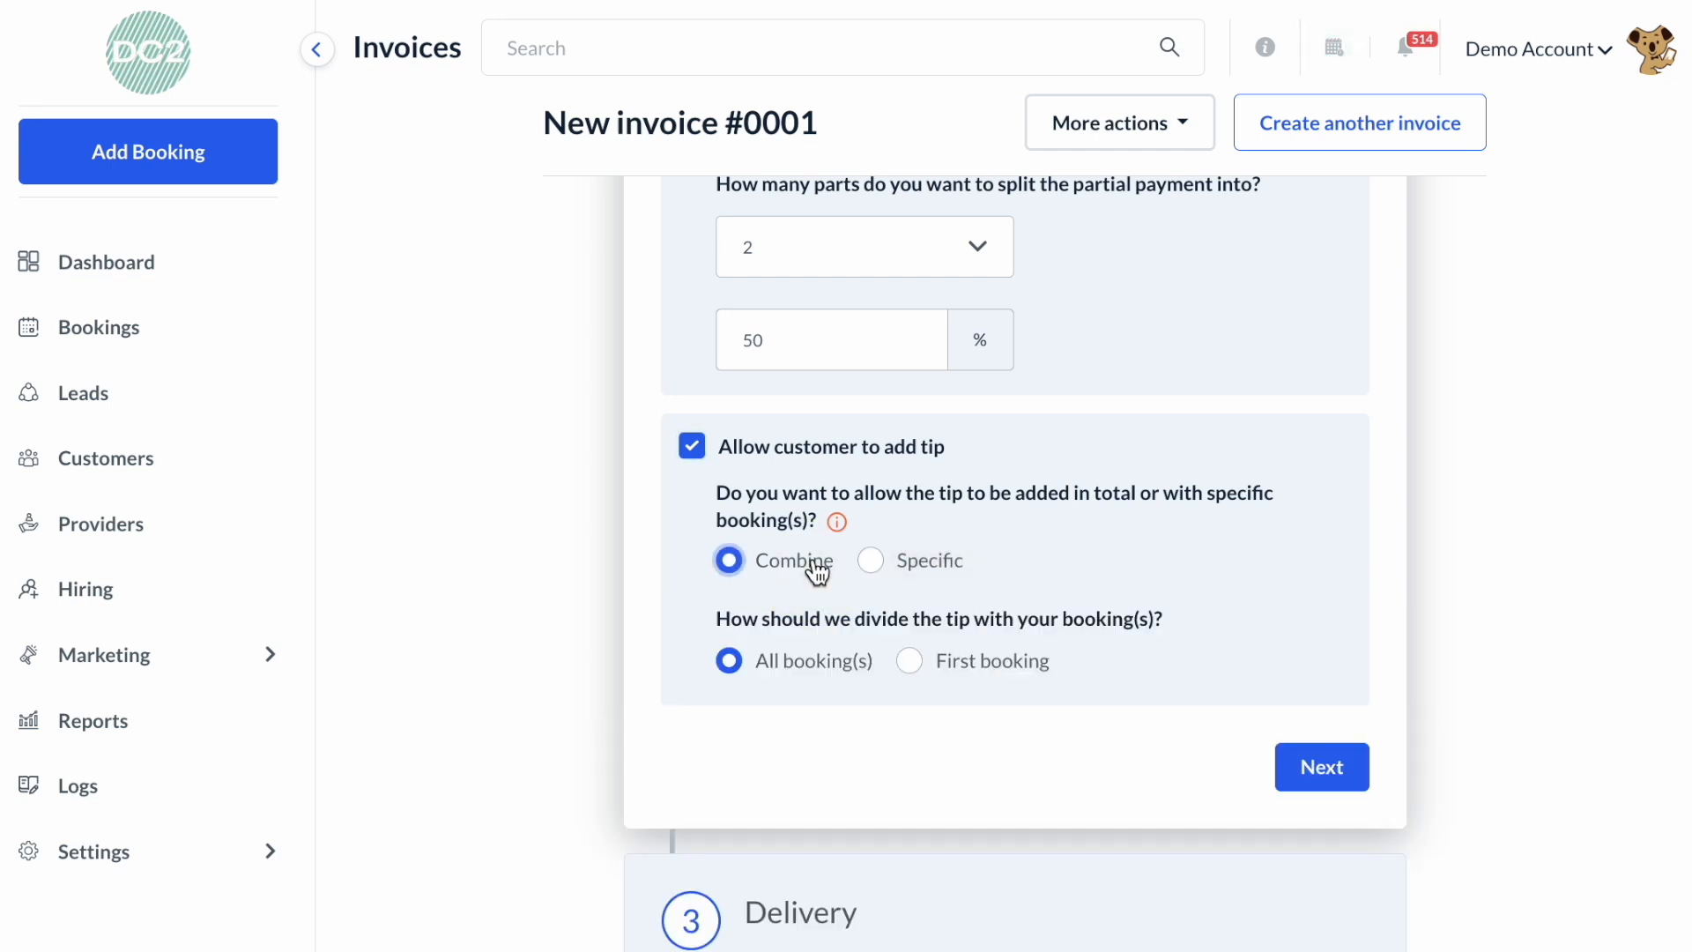
scroll(817, 573, down, 1)
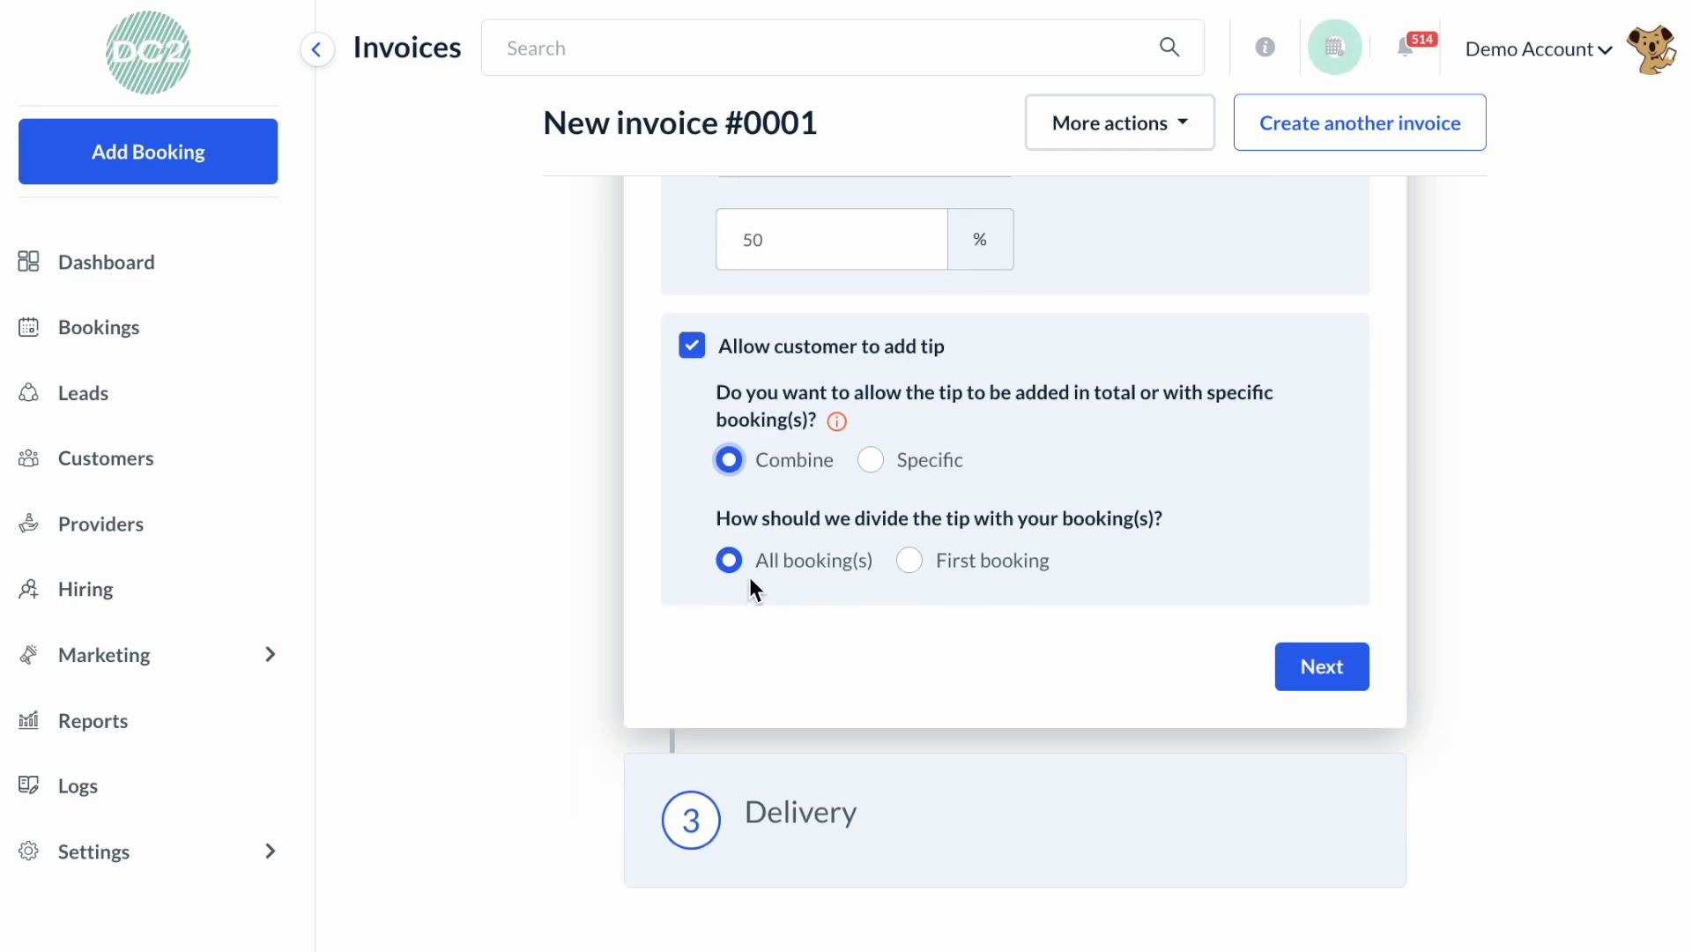
click(915, 565)
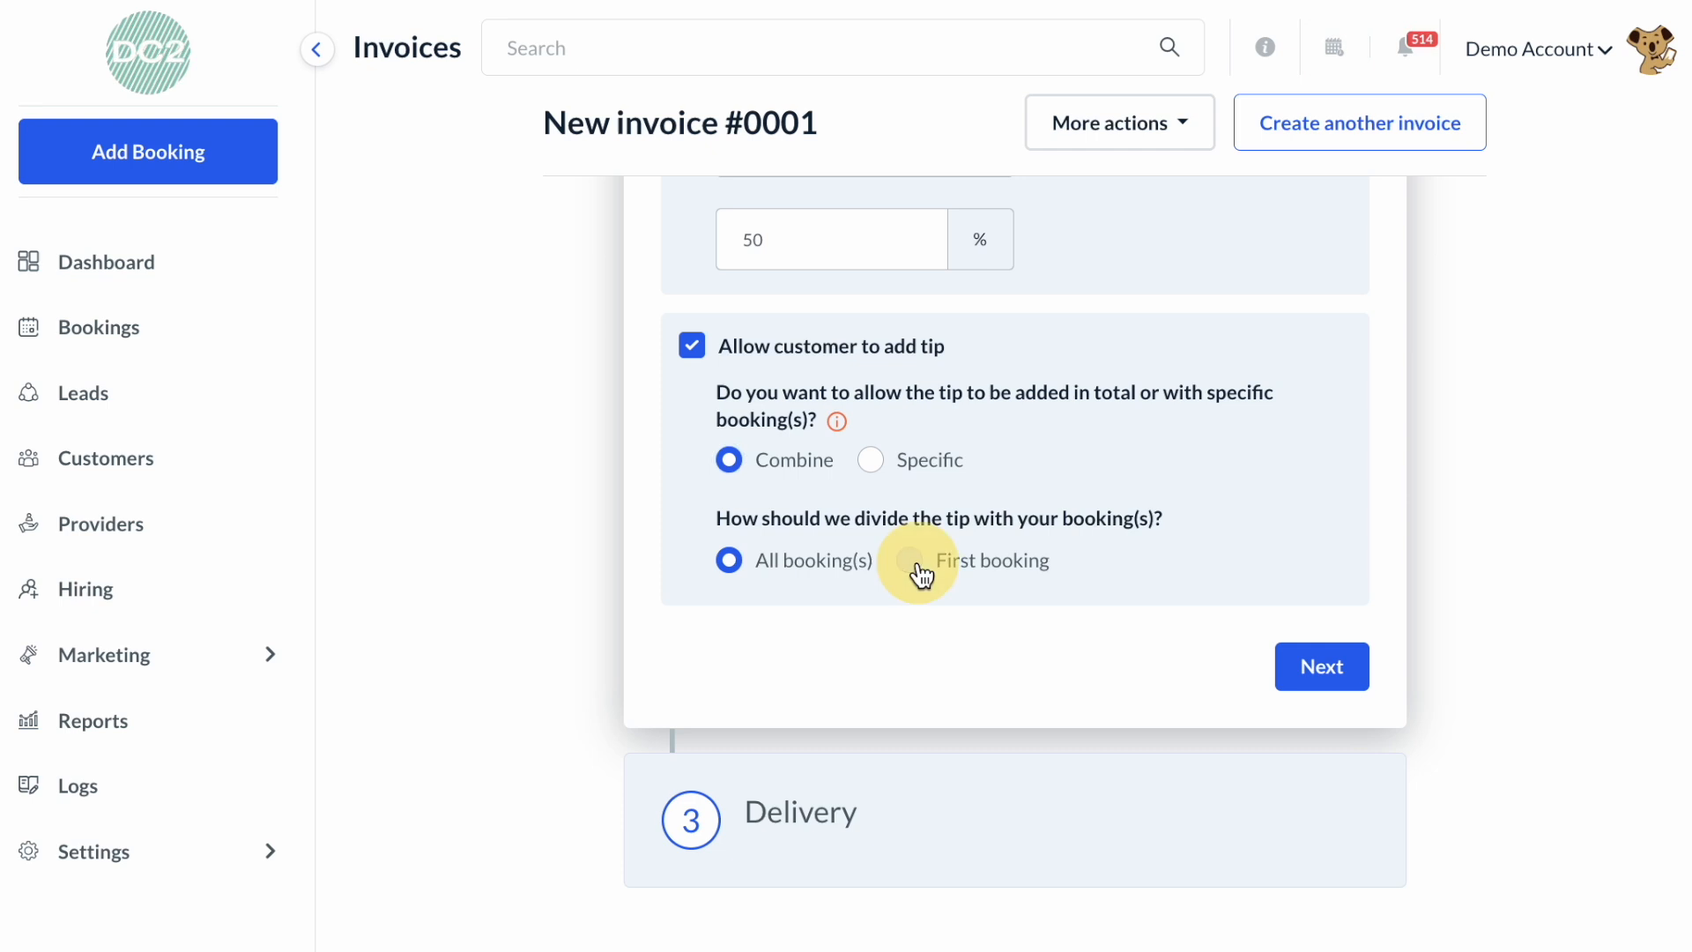
click(809, 573)
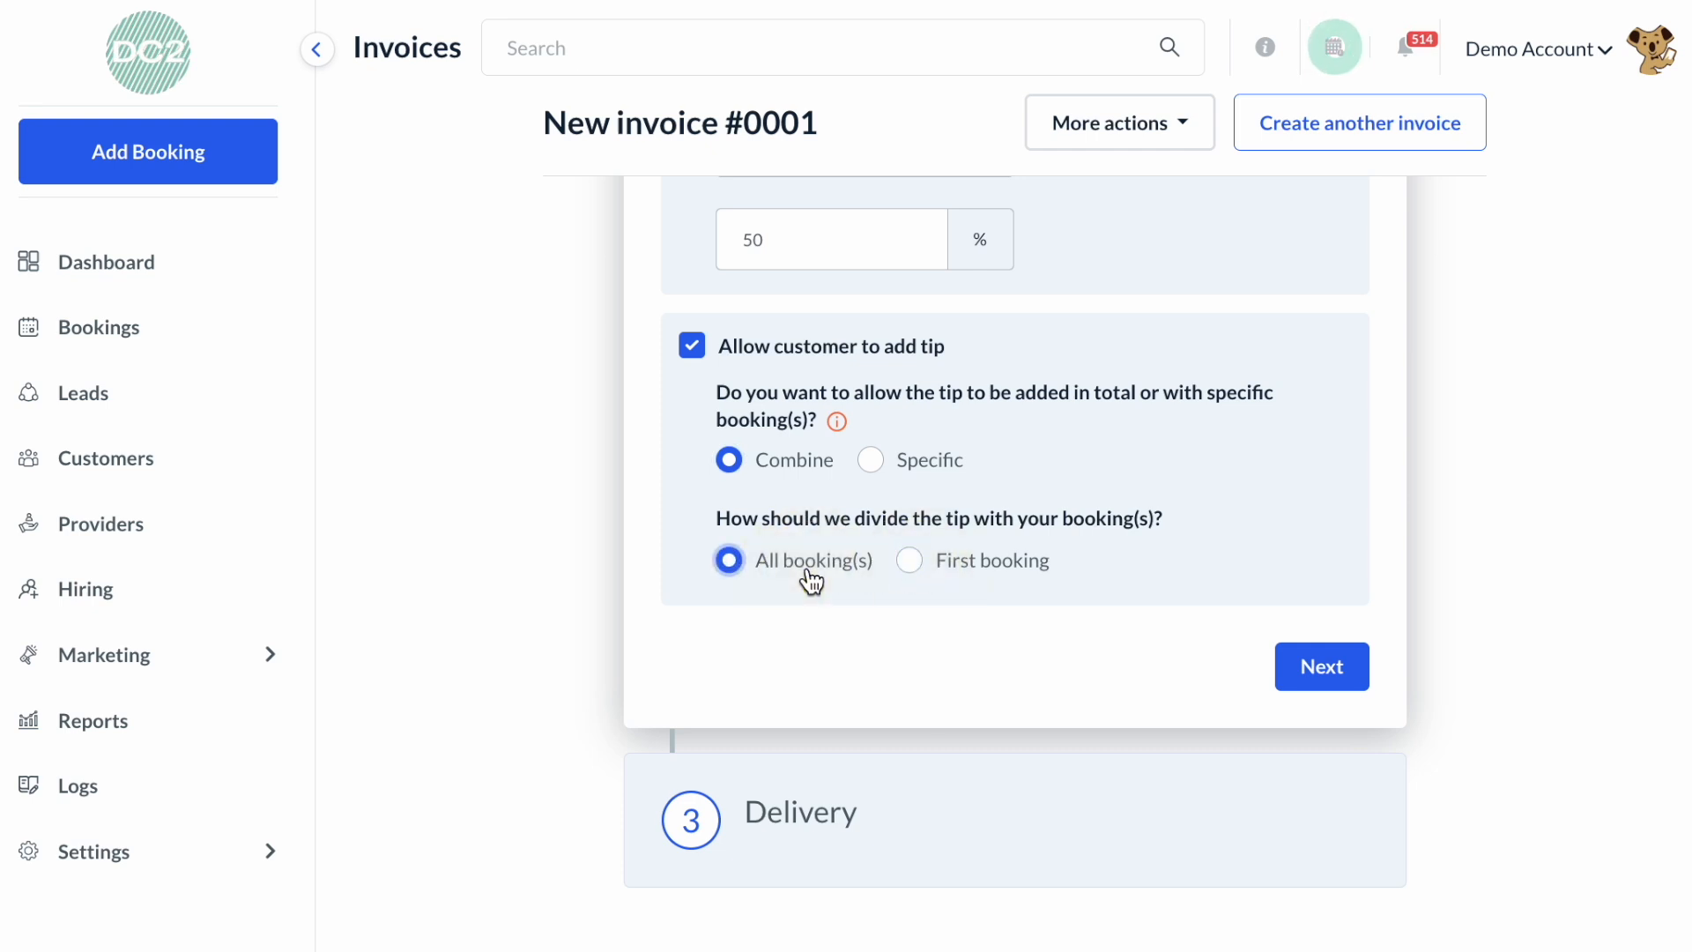
click(1316, 676)
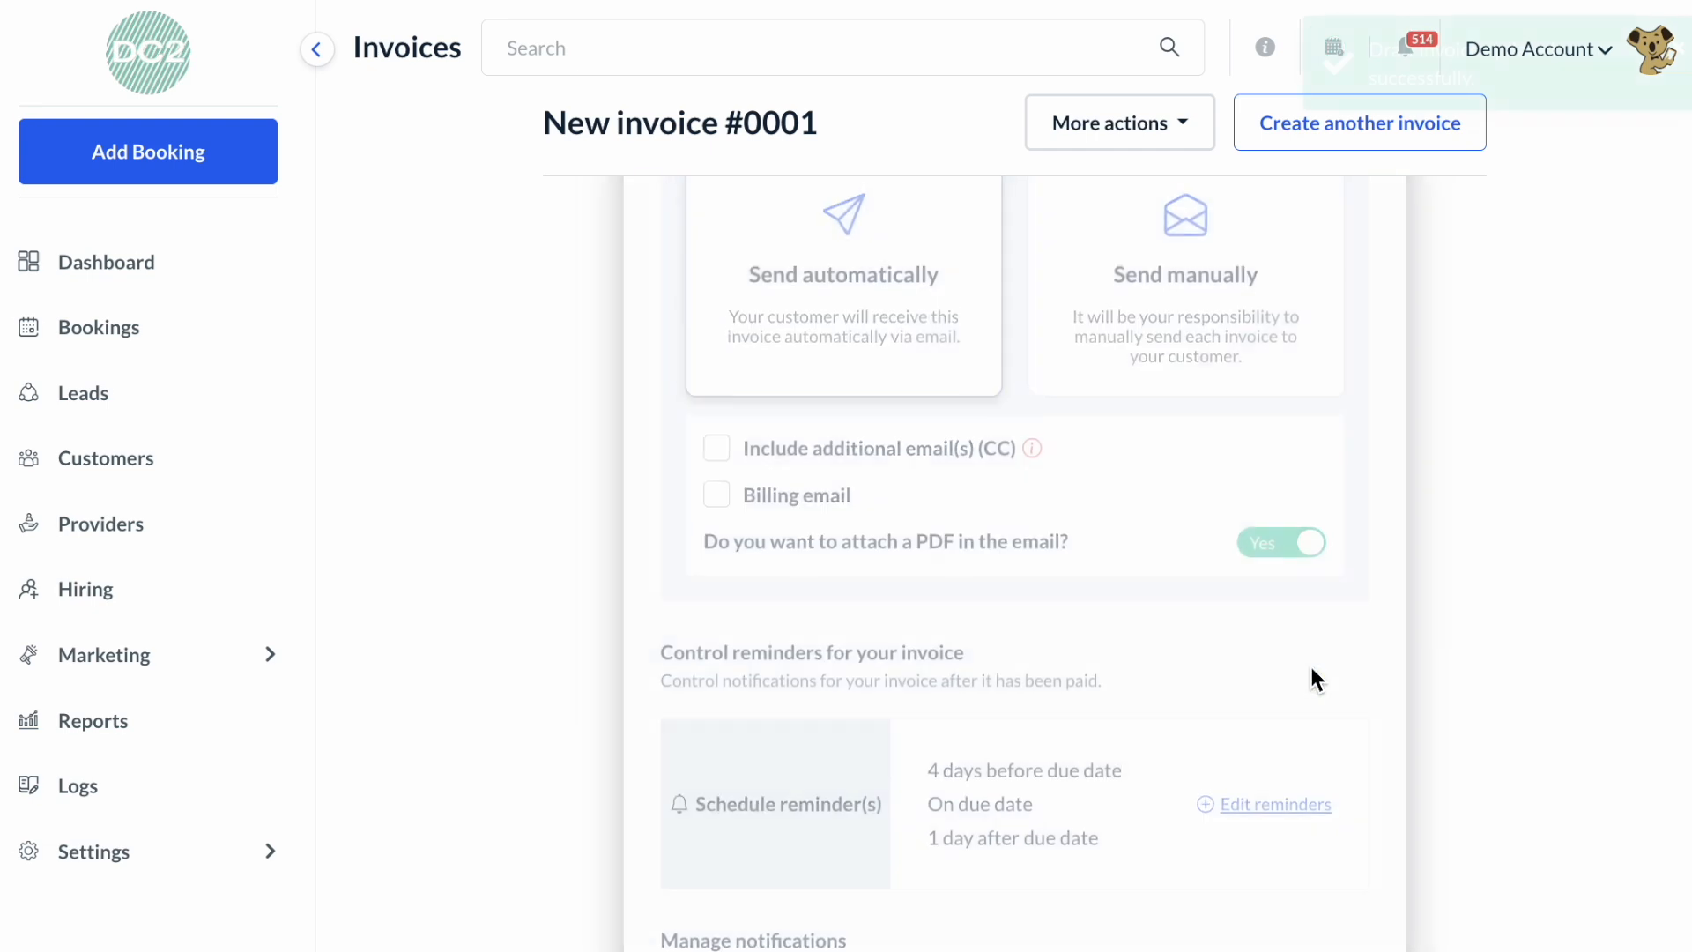
Step: Compare the manual and automatic sending options for the invoice email, leaving Send automatically selected
scroll(1313, 679, up, 8)
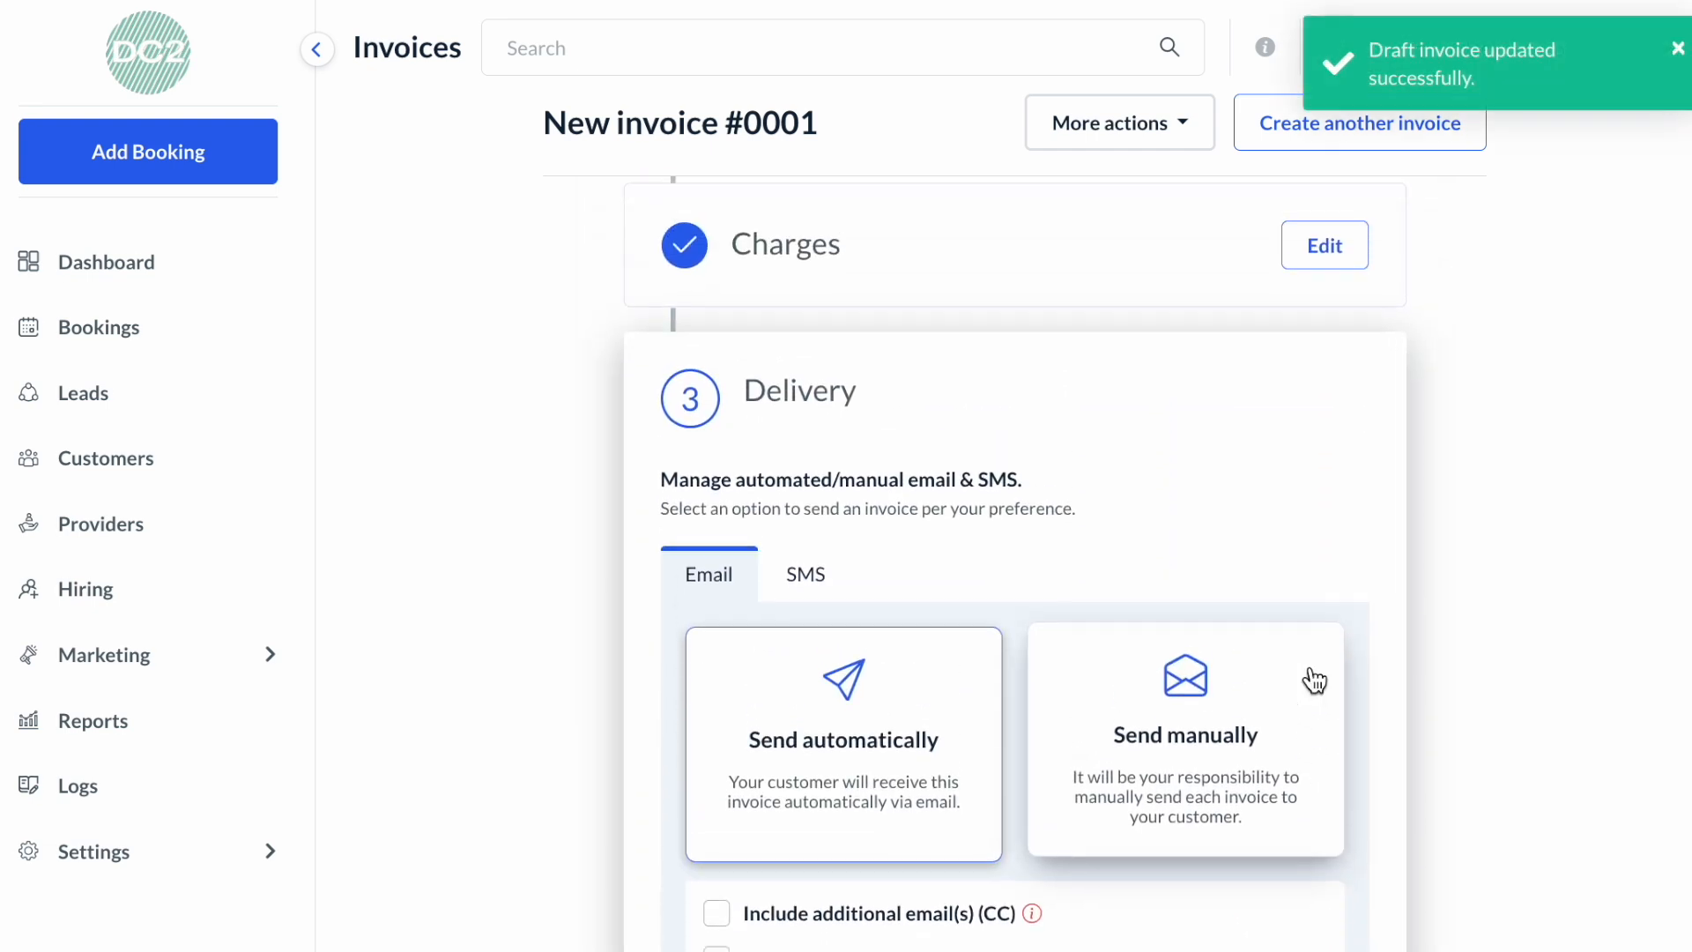
scroll(1313, 678, down, 5)
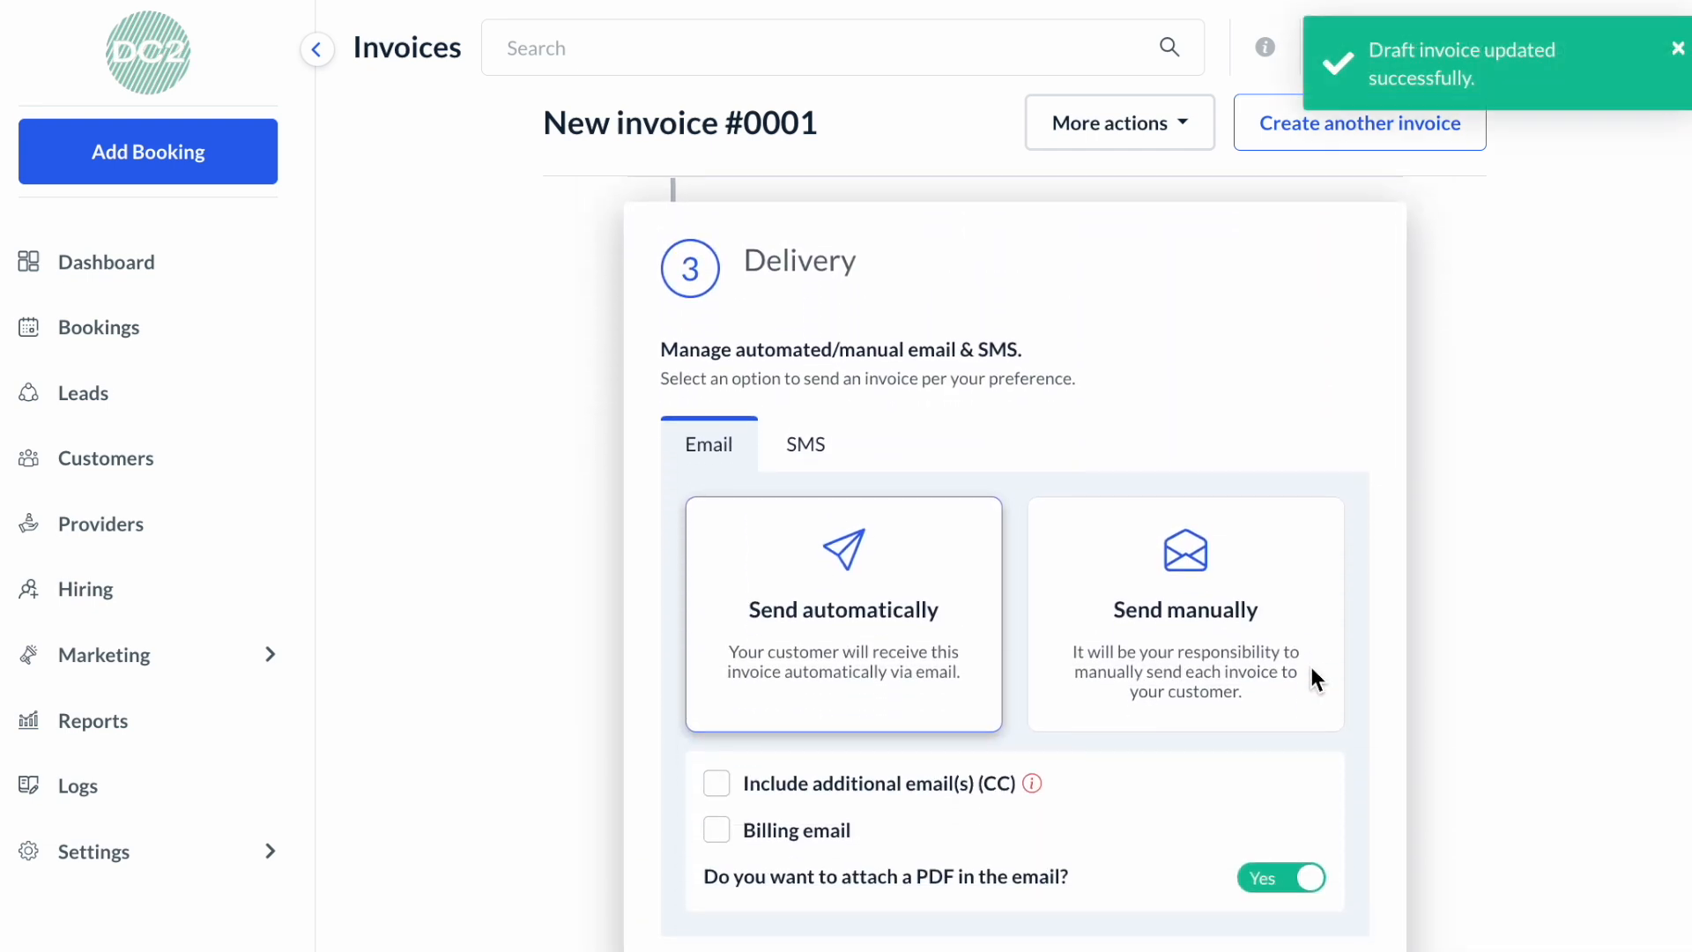
mouse_move(1038, 636)
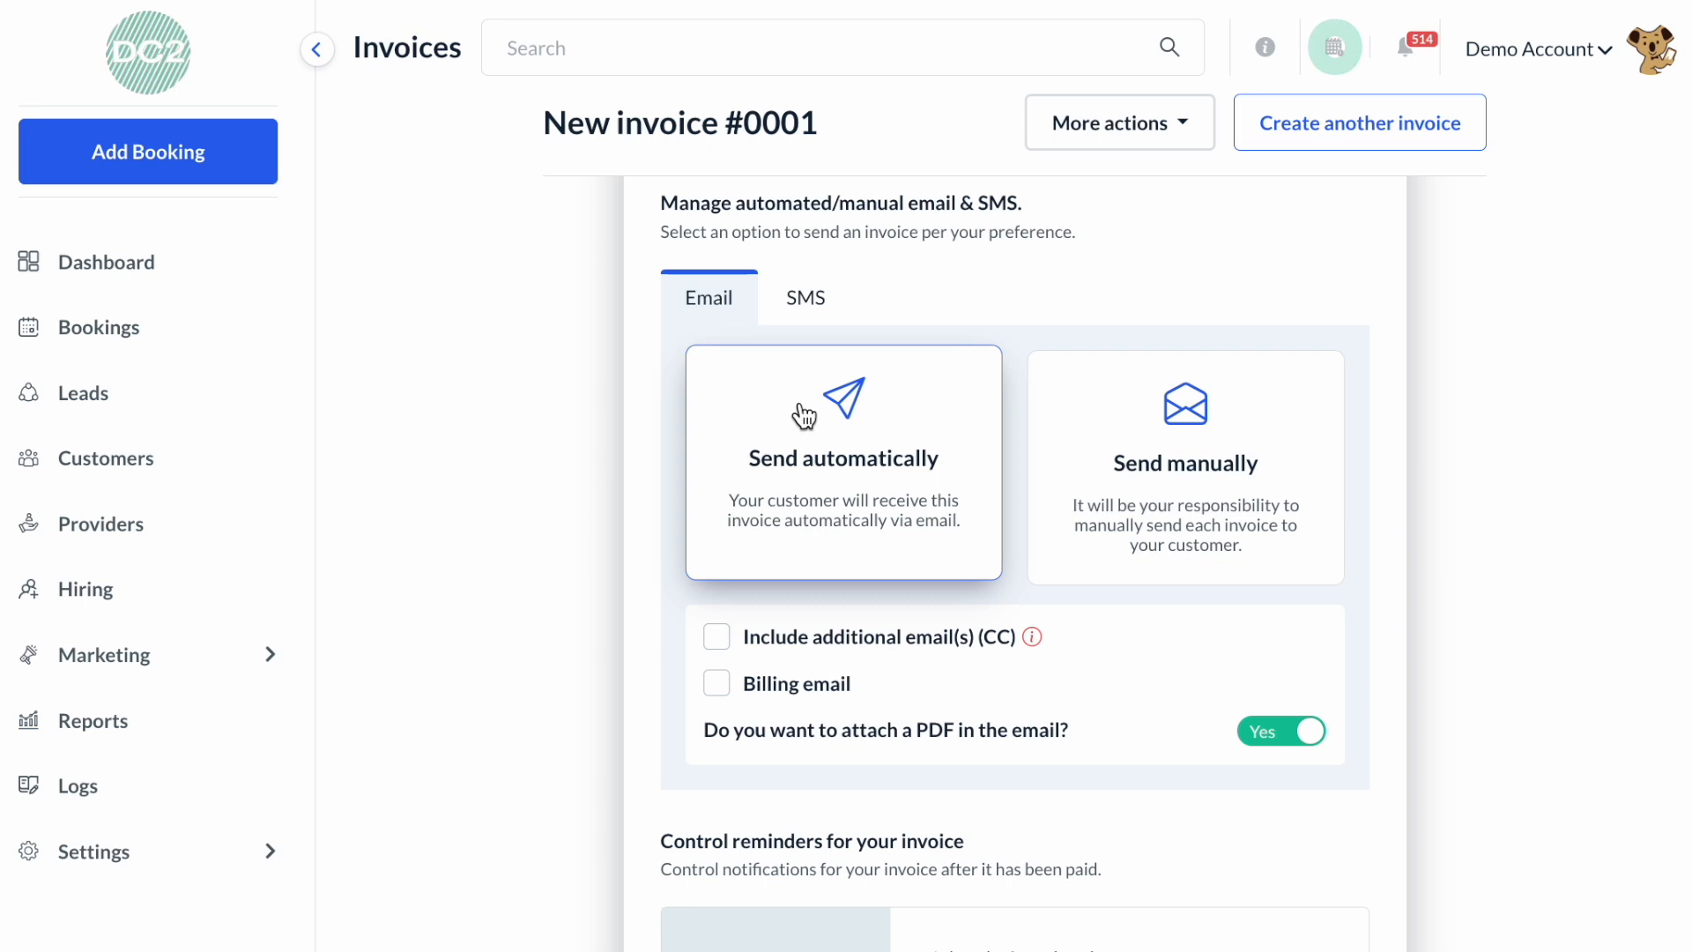
click(1159, 496)
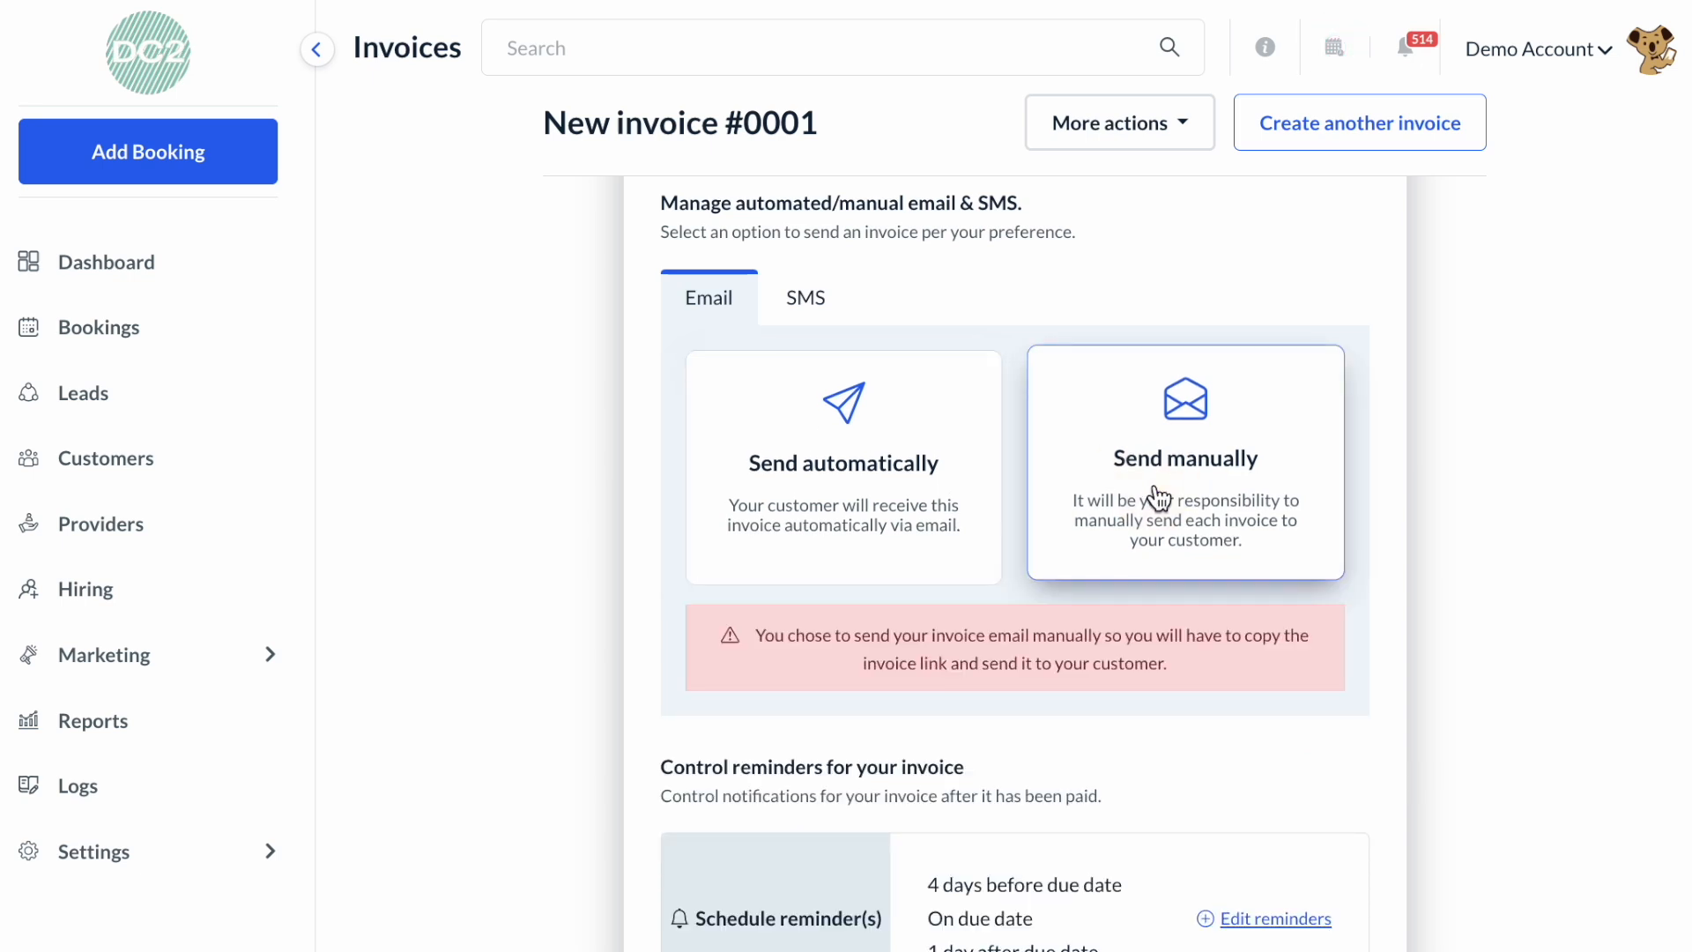
scroll(1150, 511, down, 2)
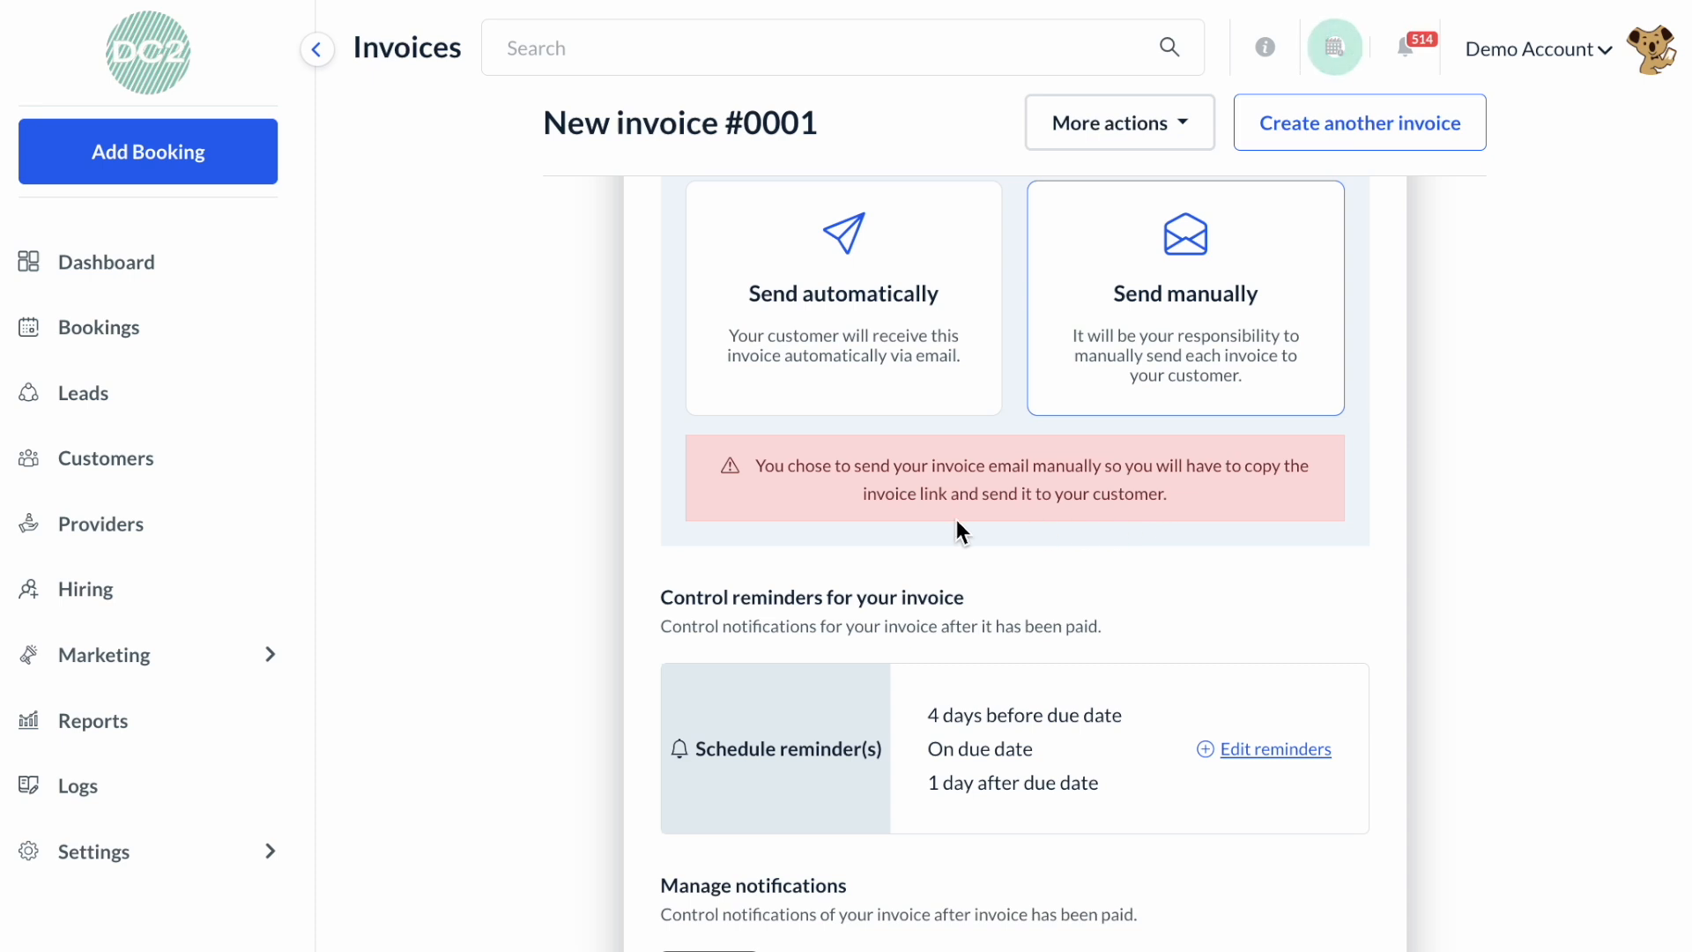
click(912, 322)
scroll(913, 322, up, 2)
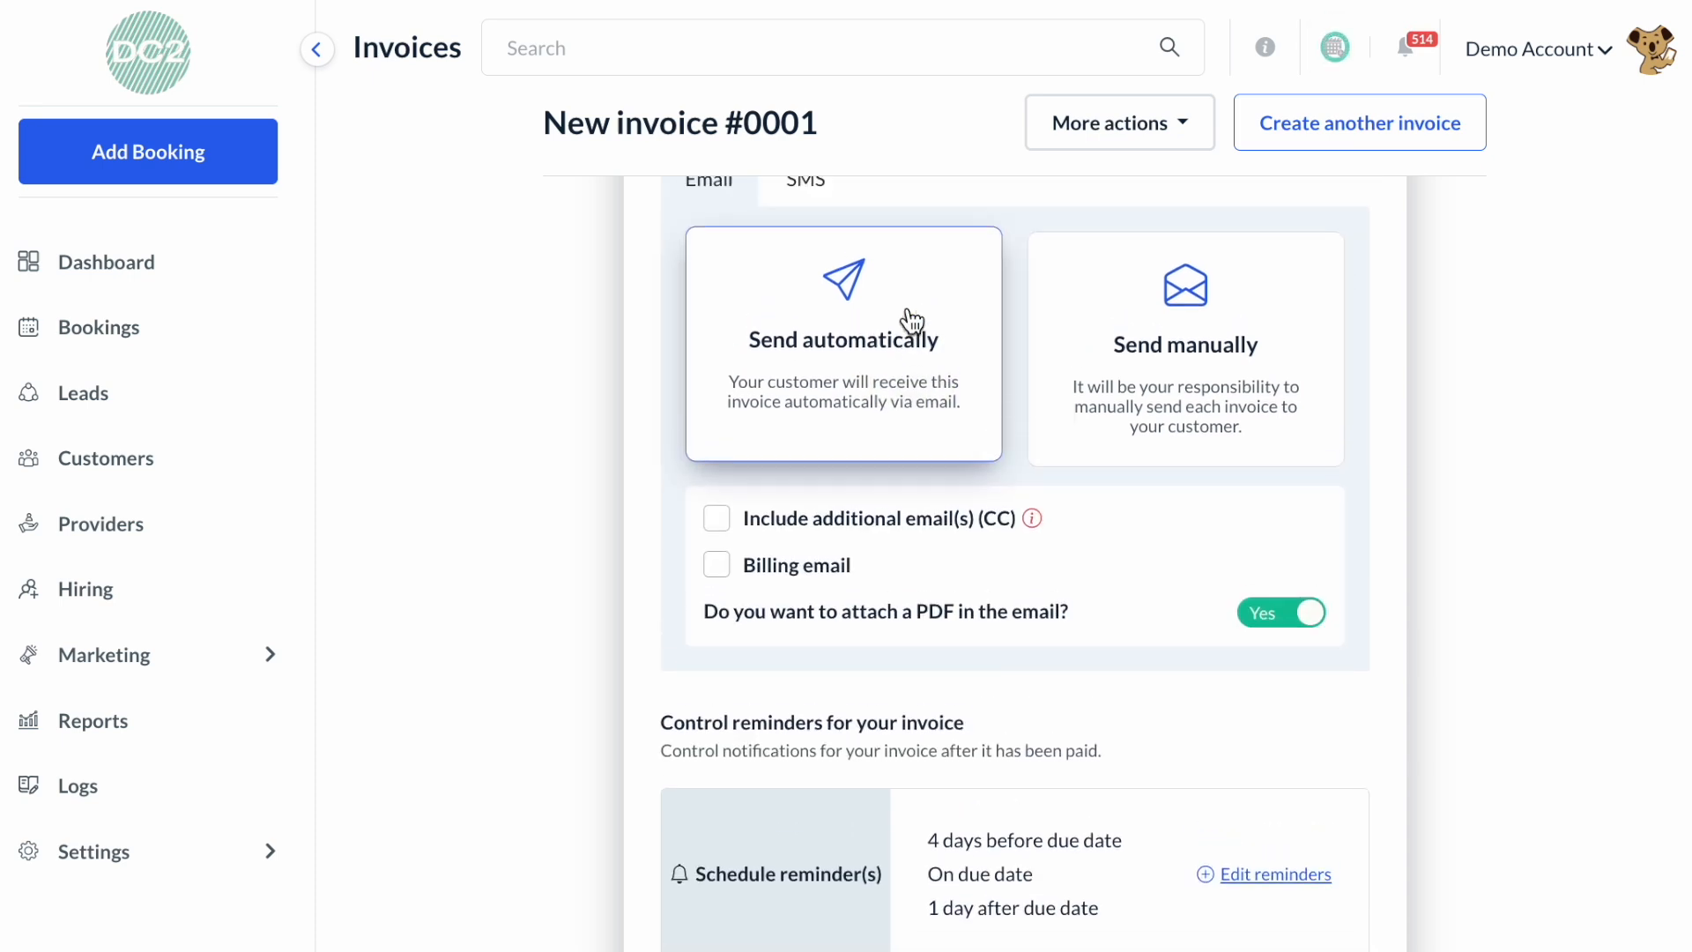
scroll(912, 322, up, 1)
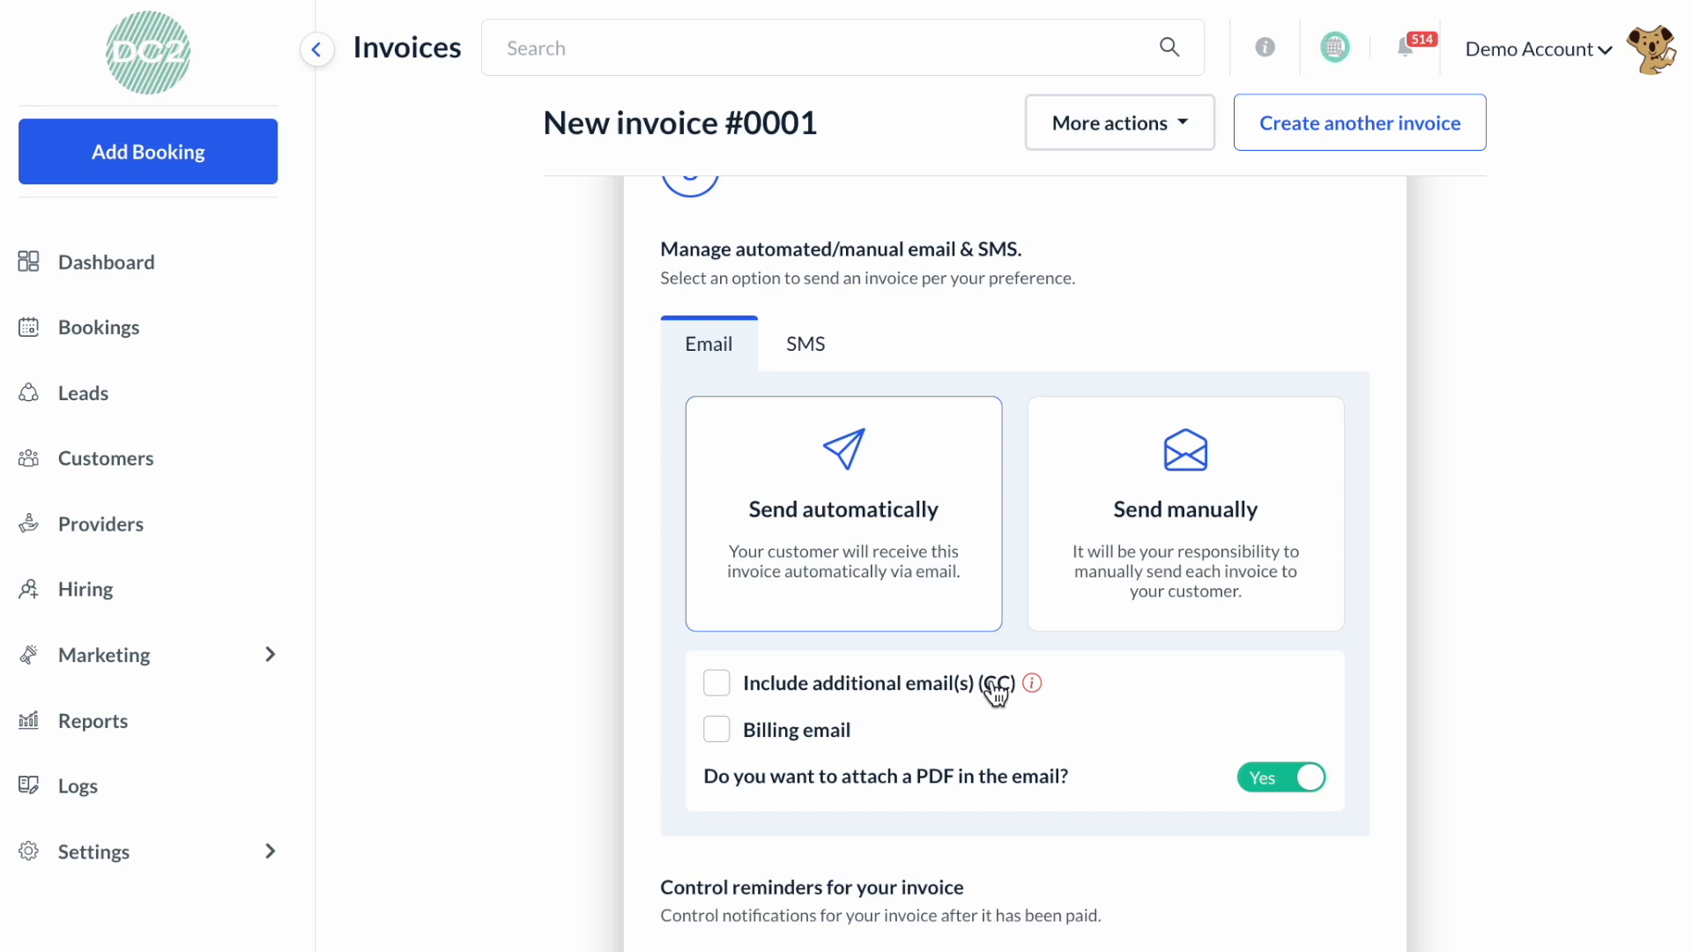
Step: Enable the billing email option to inspect its address field, and disable it again without entering an address
click(794, 739)
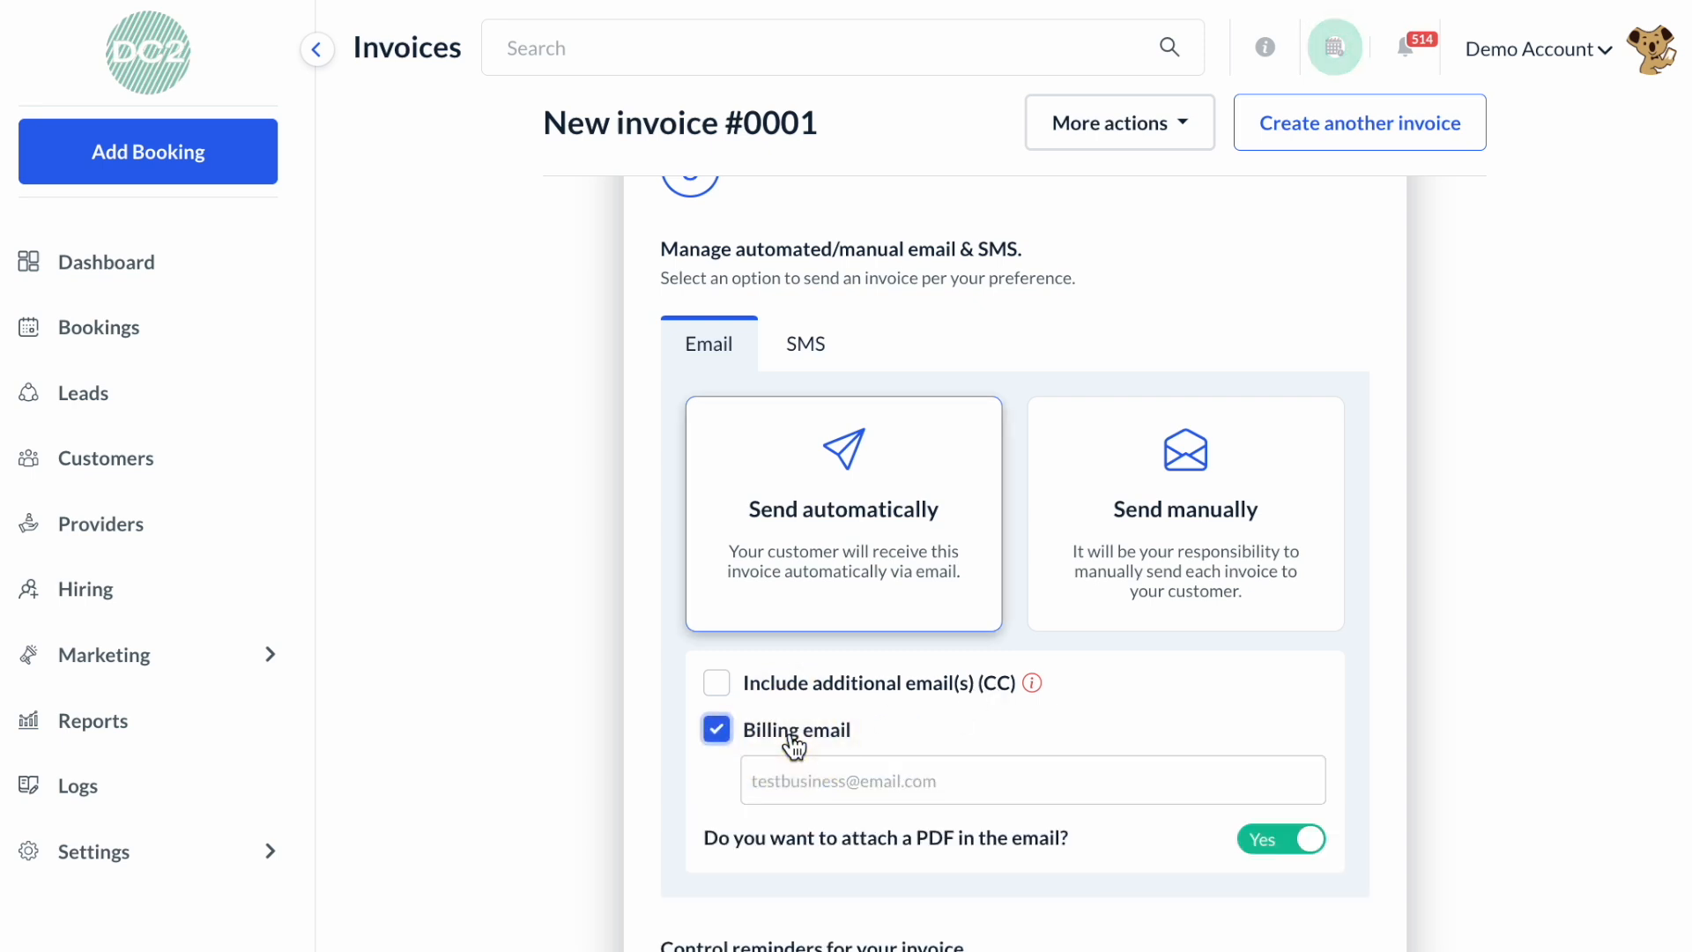
click(775, 770)
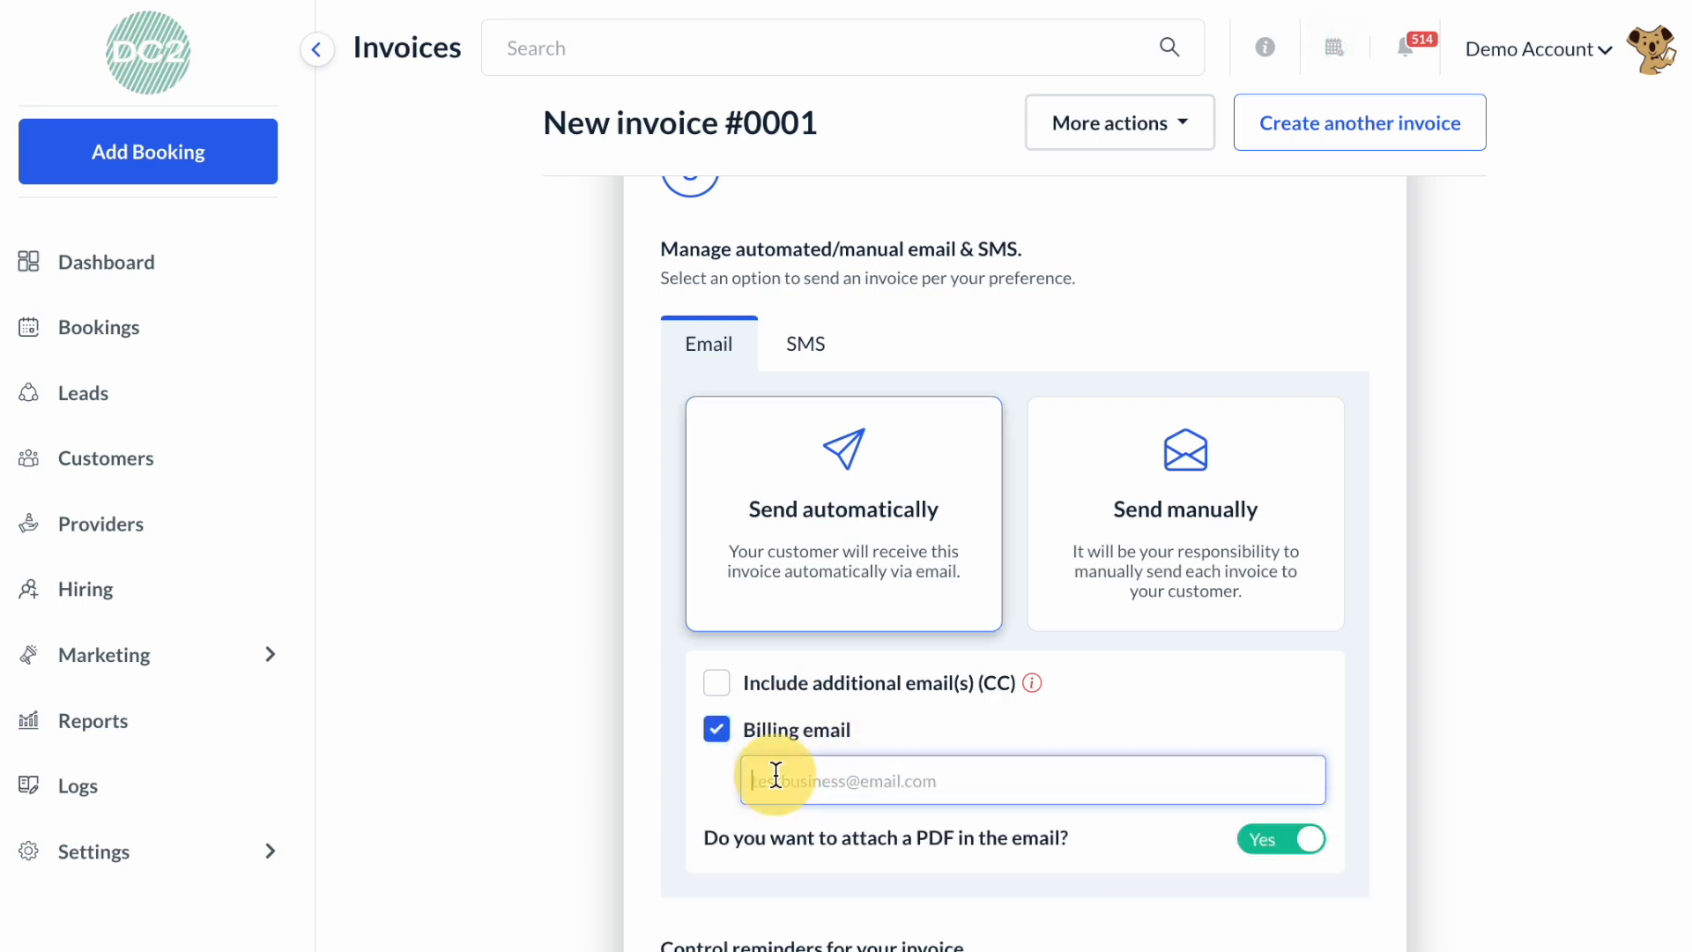
click(797, 732)
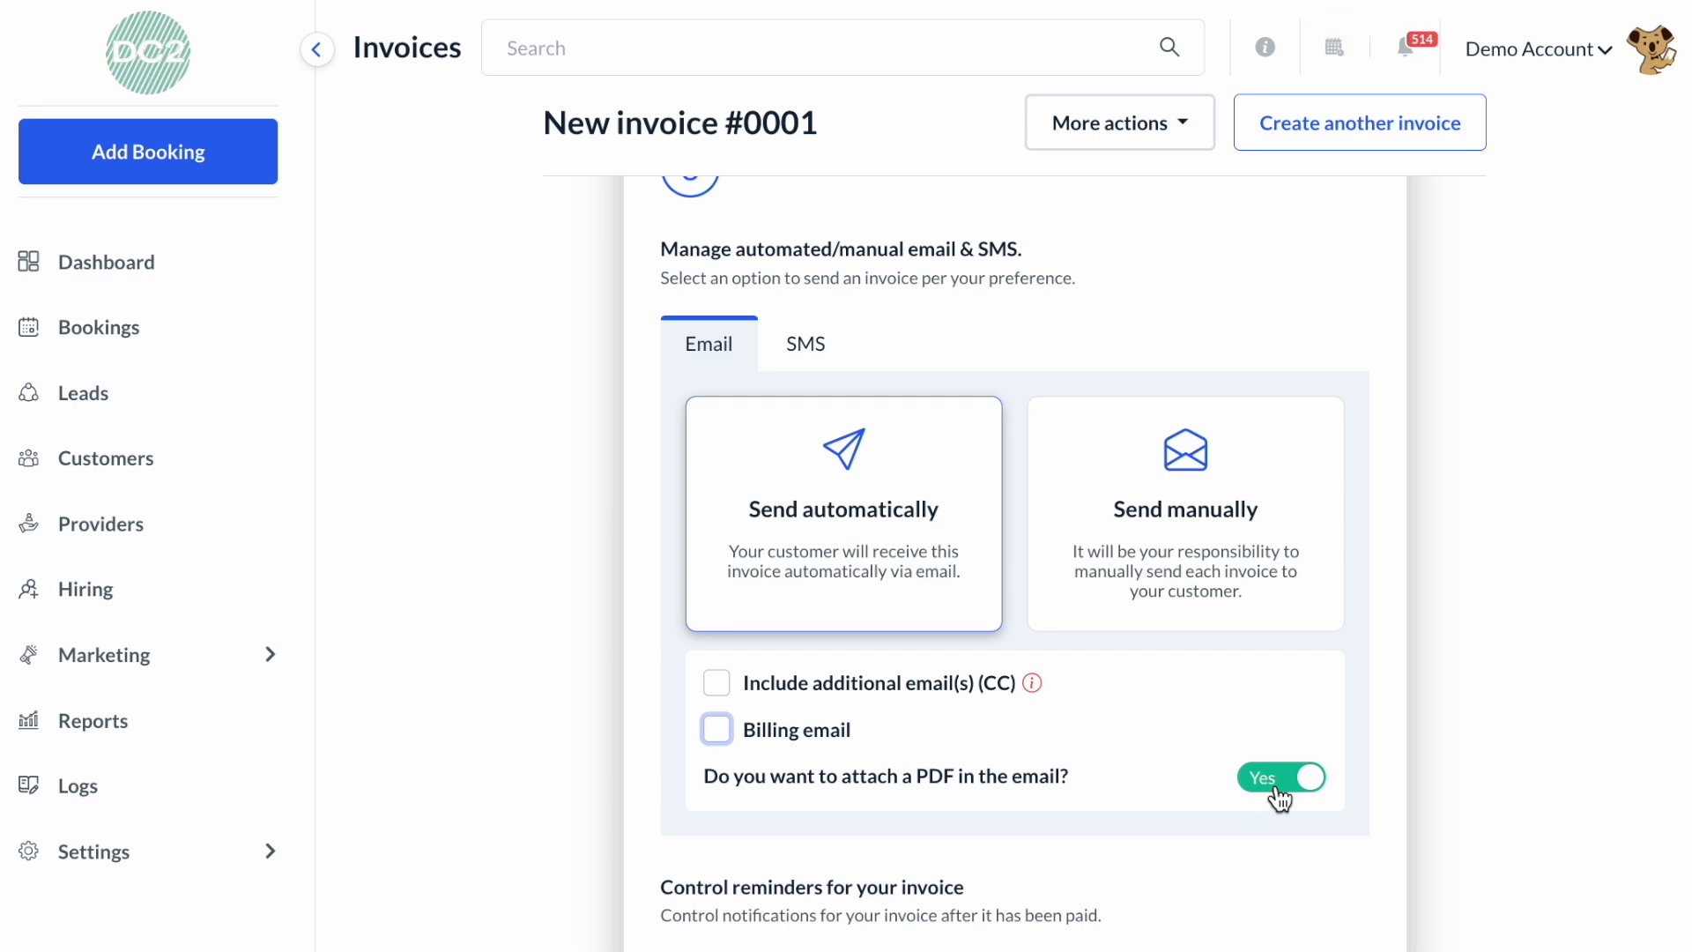
Step: Enable the Provider (tip) notifications for email and app, and continue to the invoice's approval section
scroll(1277, 797, down, 5)
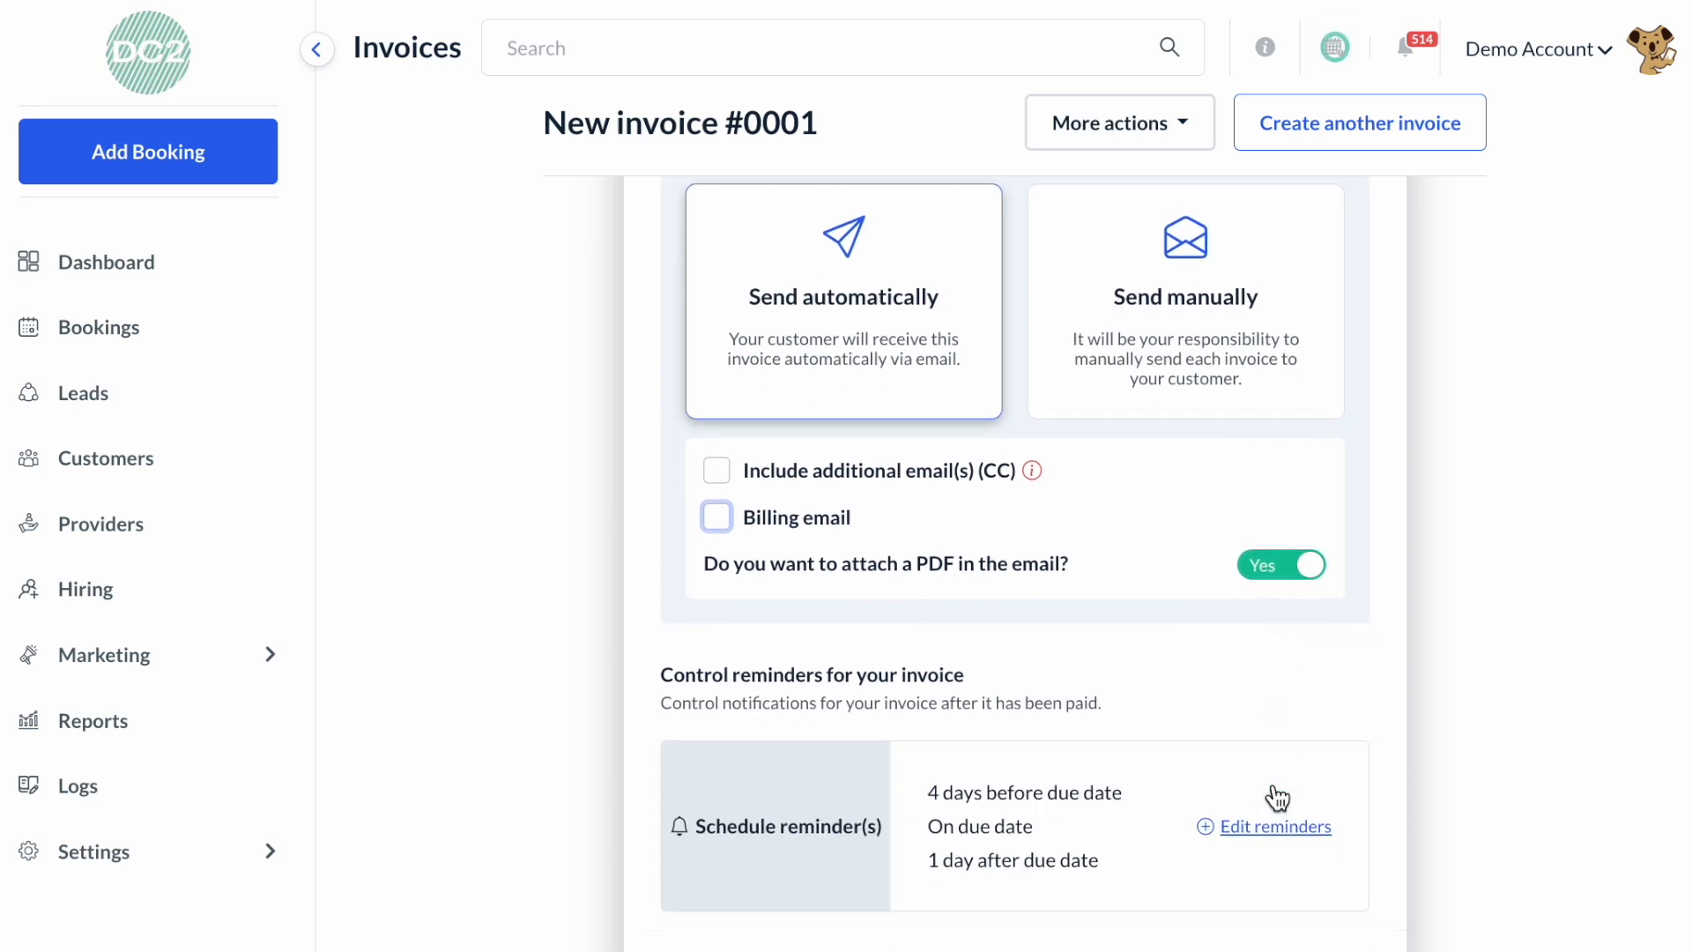
scroll(1277, 798, down, 3)
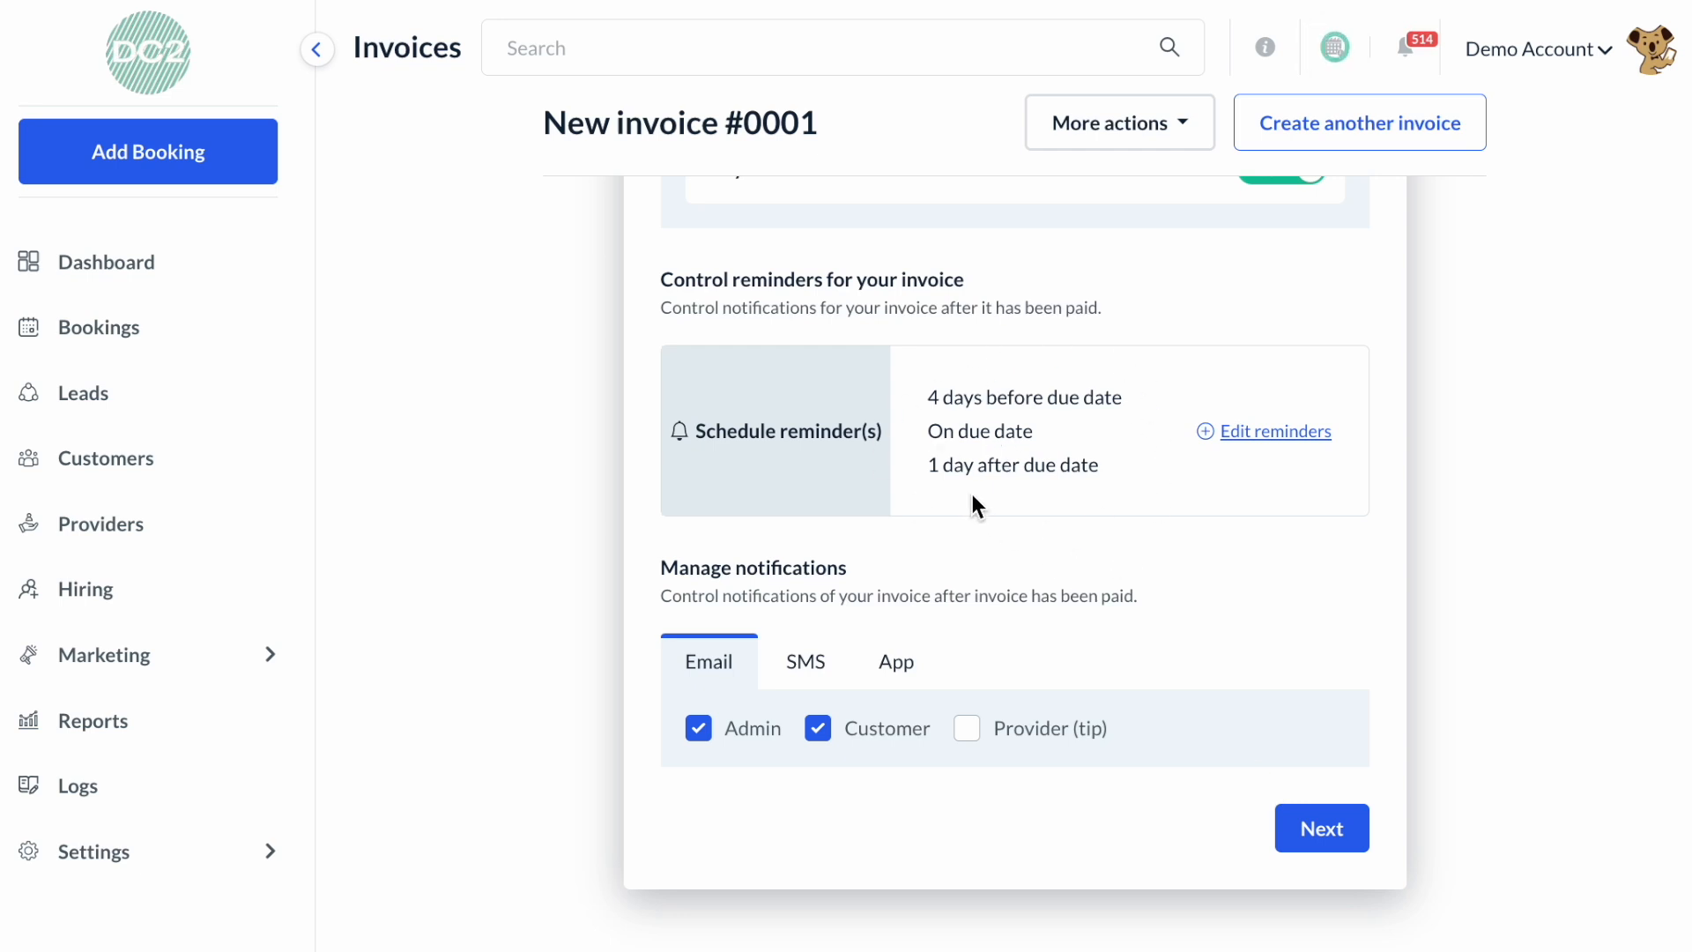
scroll(974, 505, down, 1)
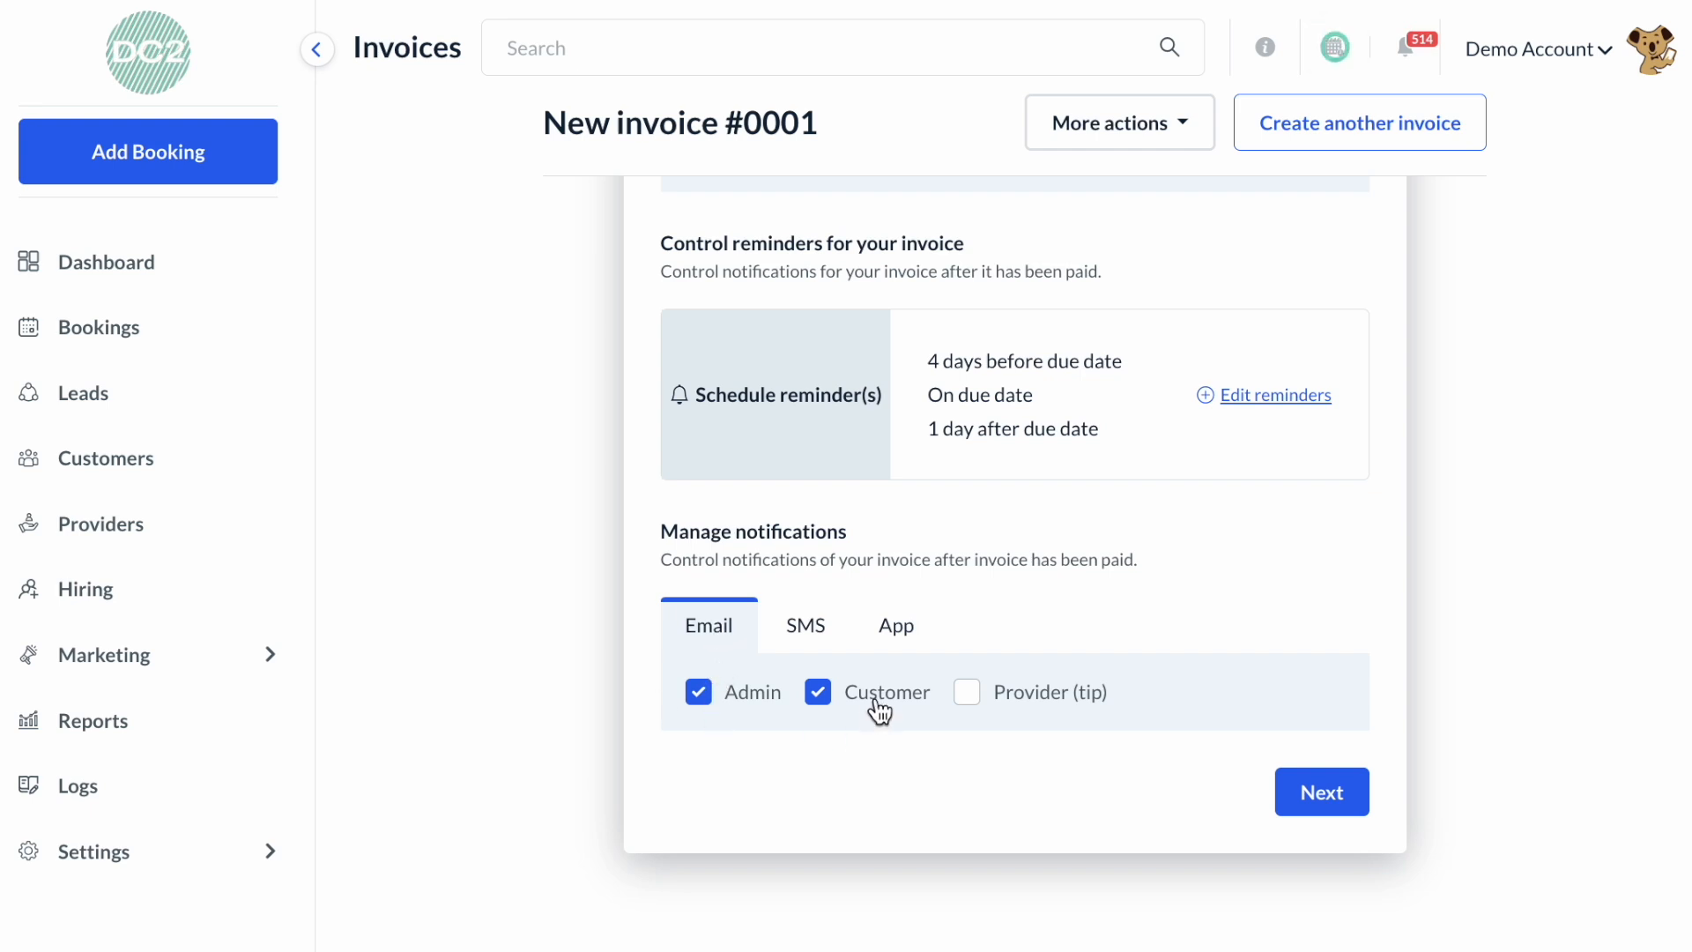
click(1043, 704)
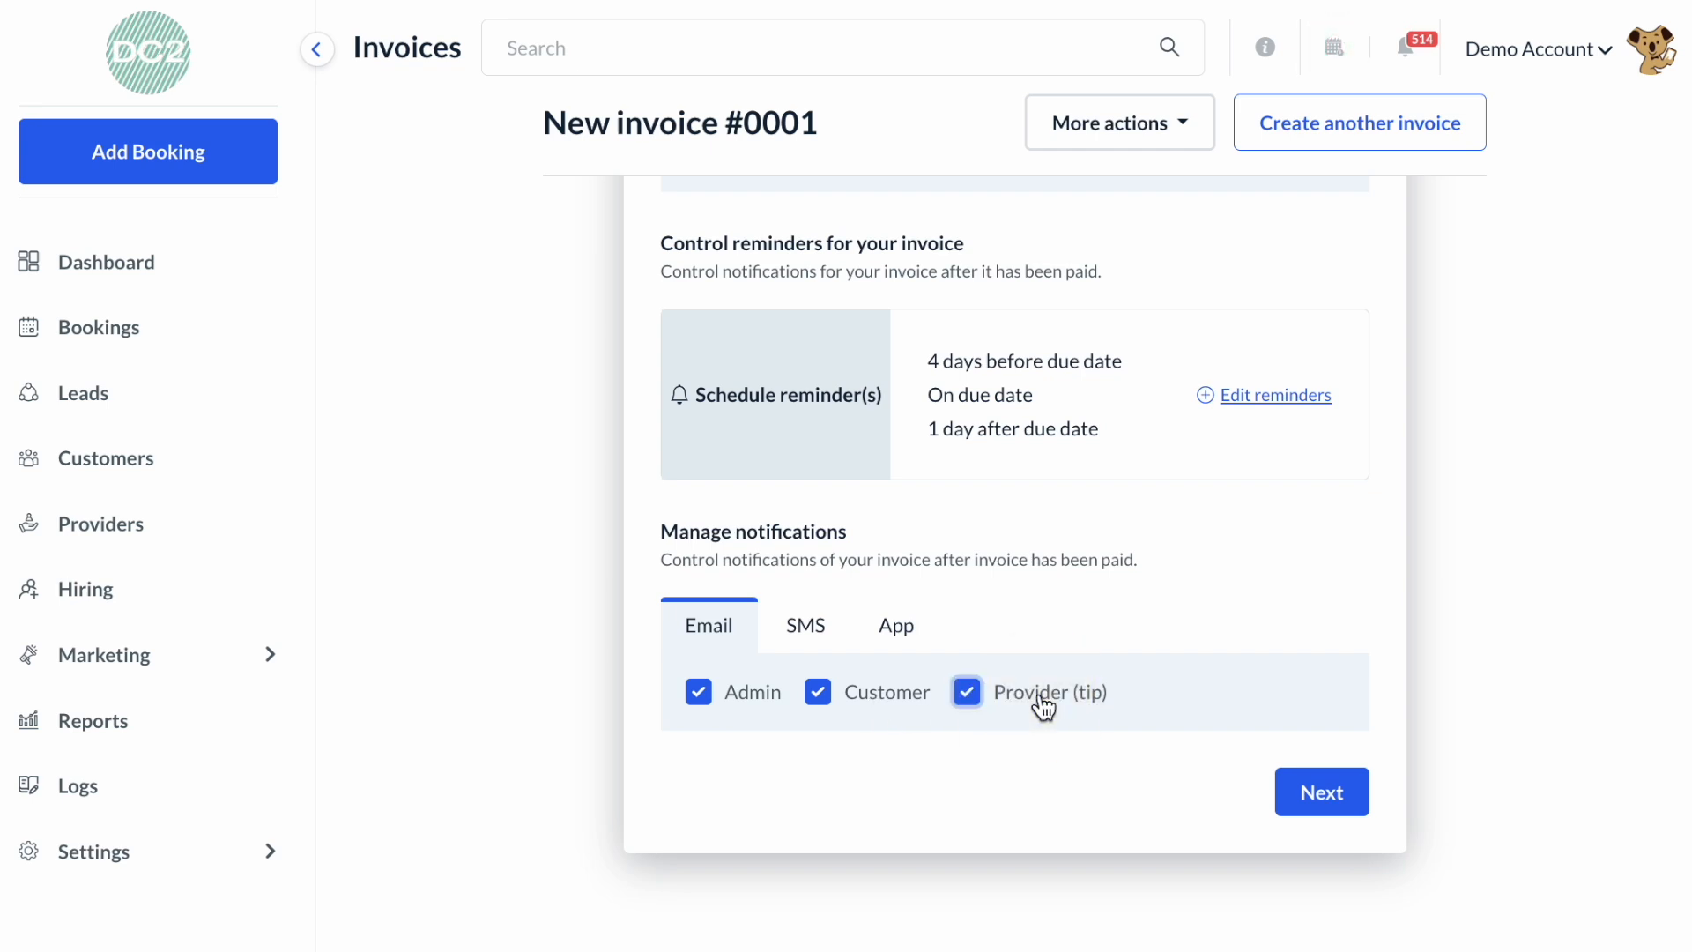
click(804, 627)
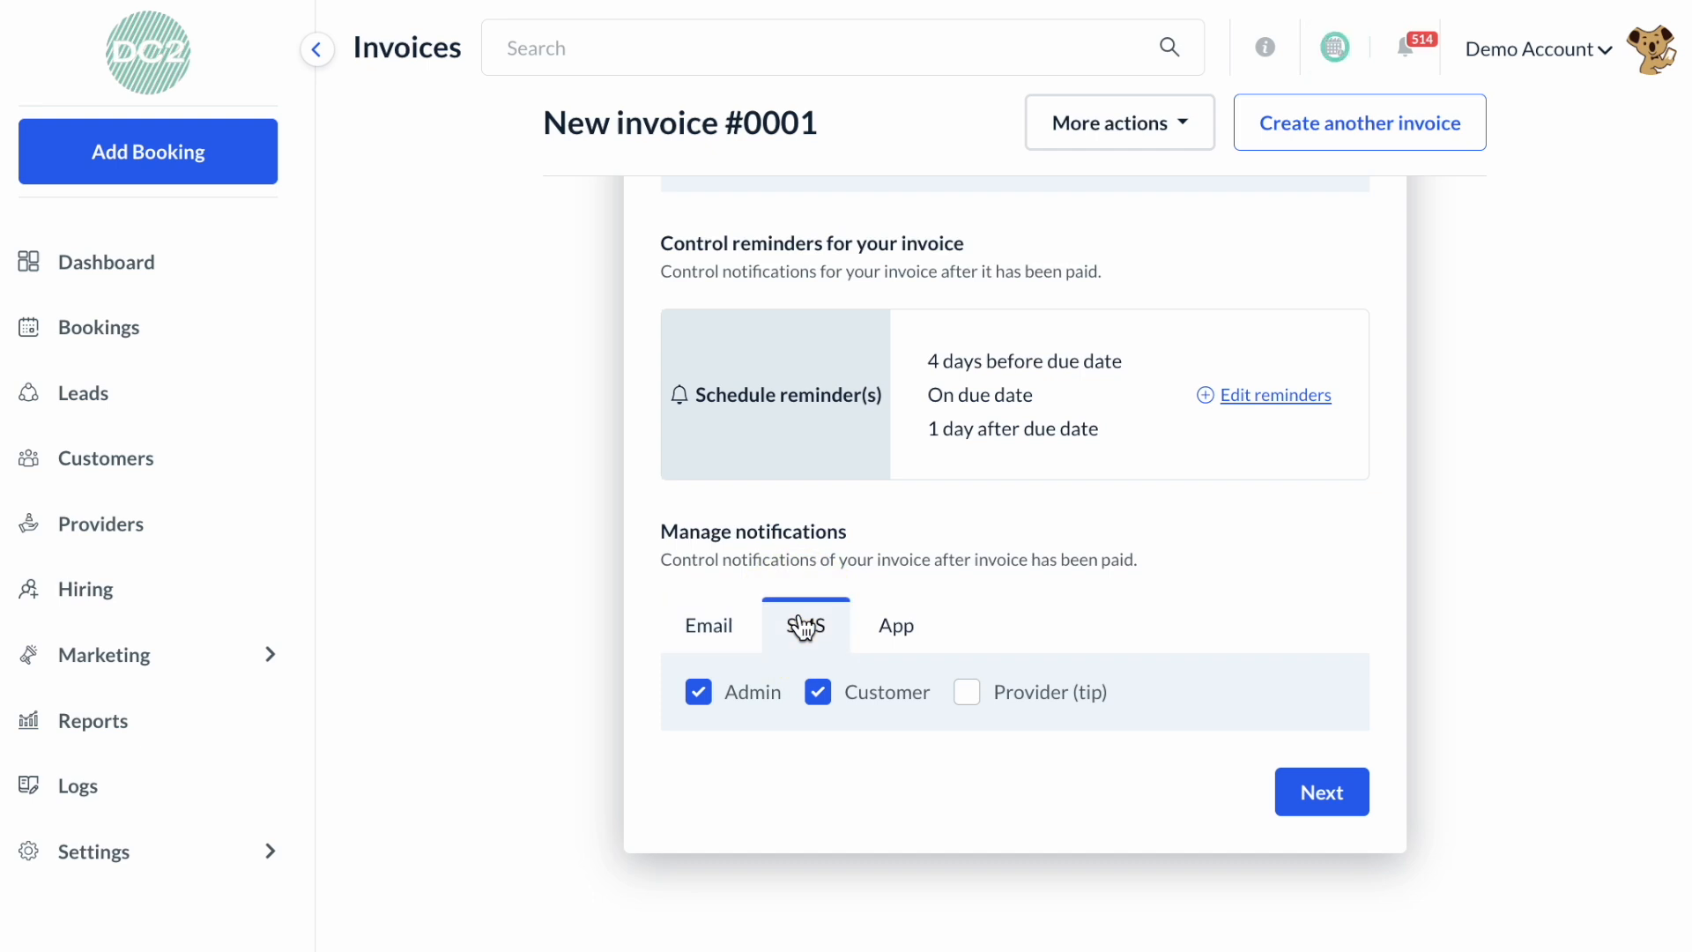
click(905, 646)
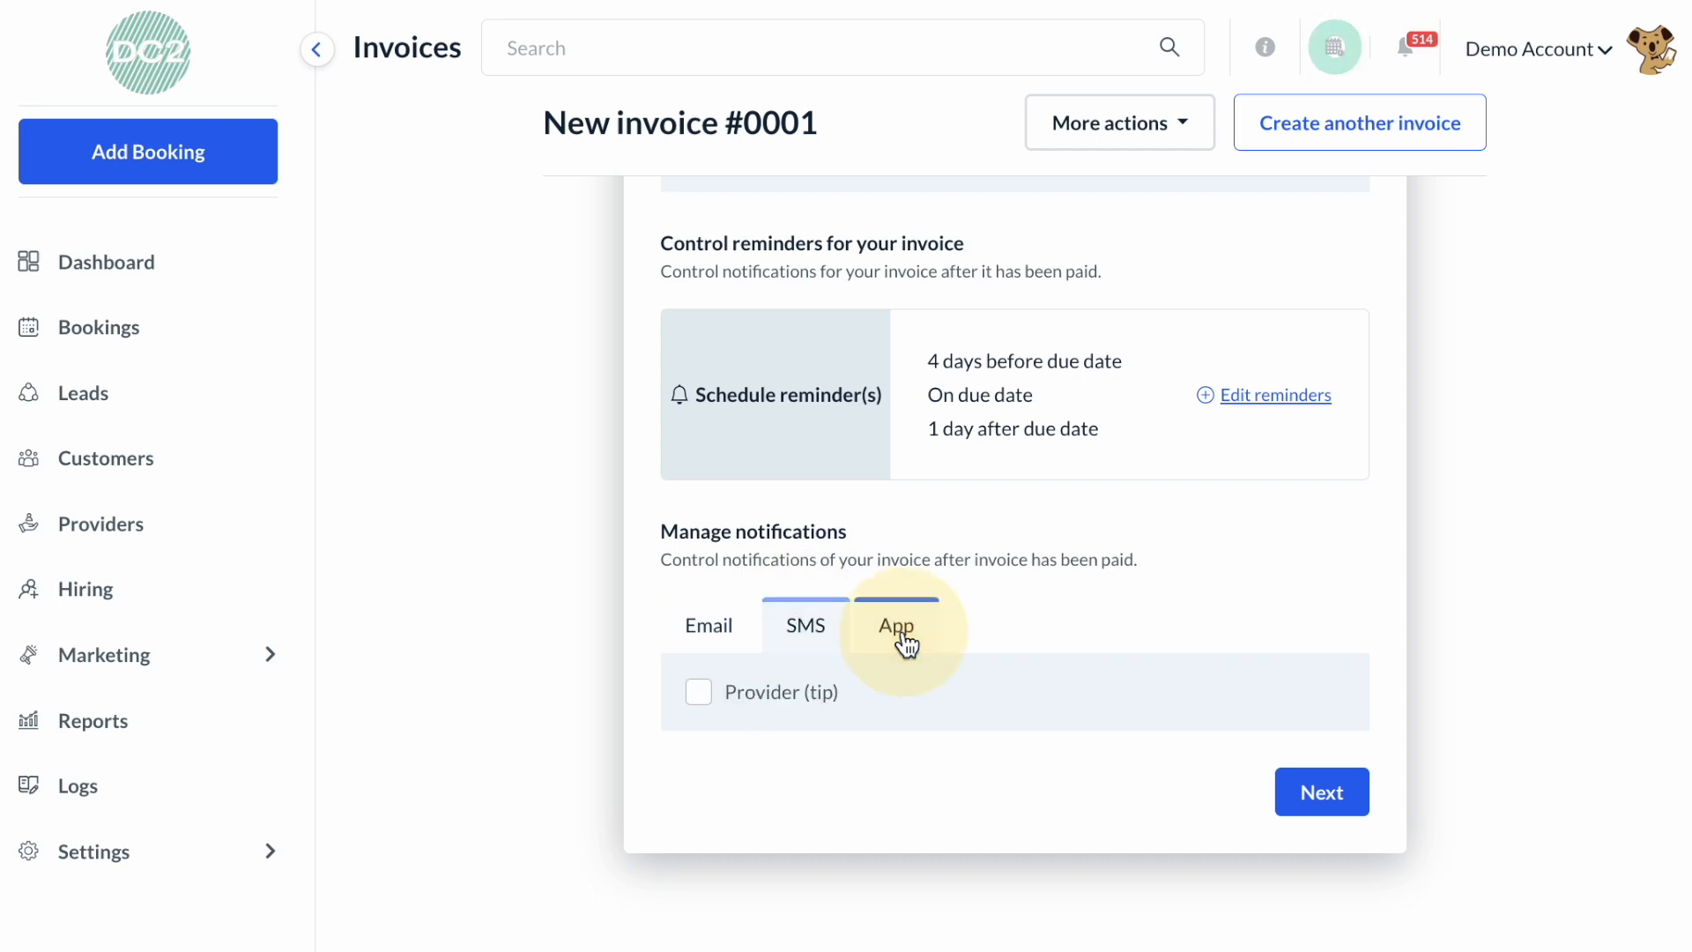
click(787, 712)
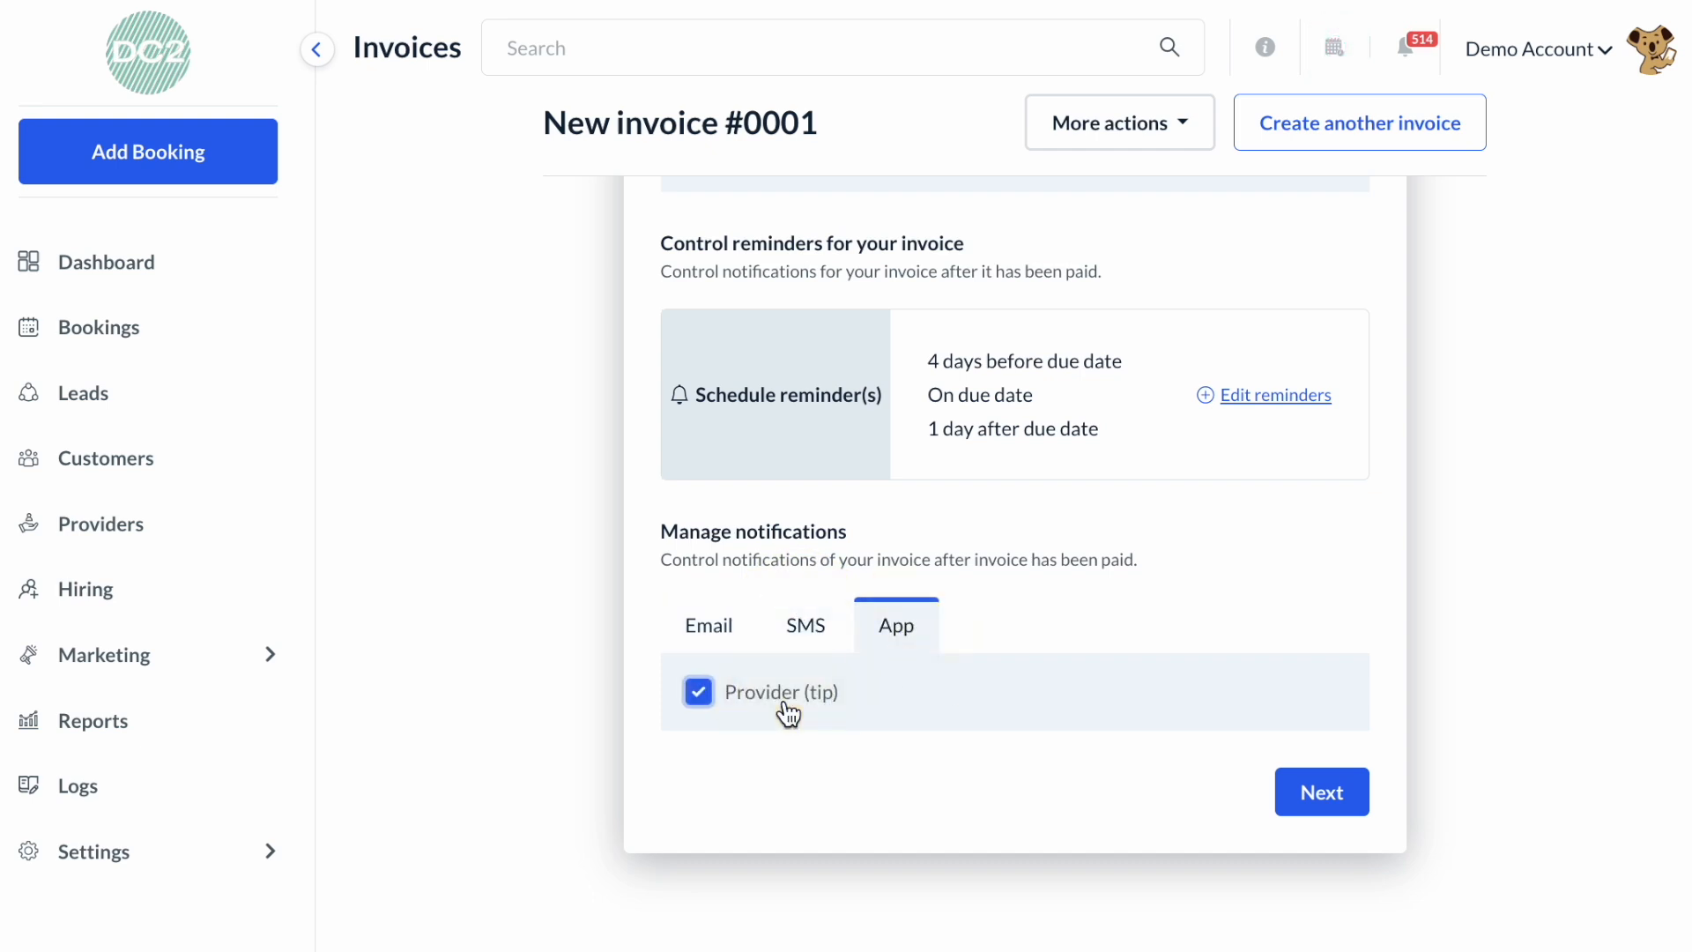
click(1314, 801)
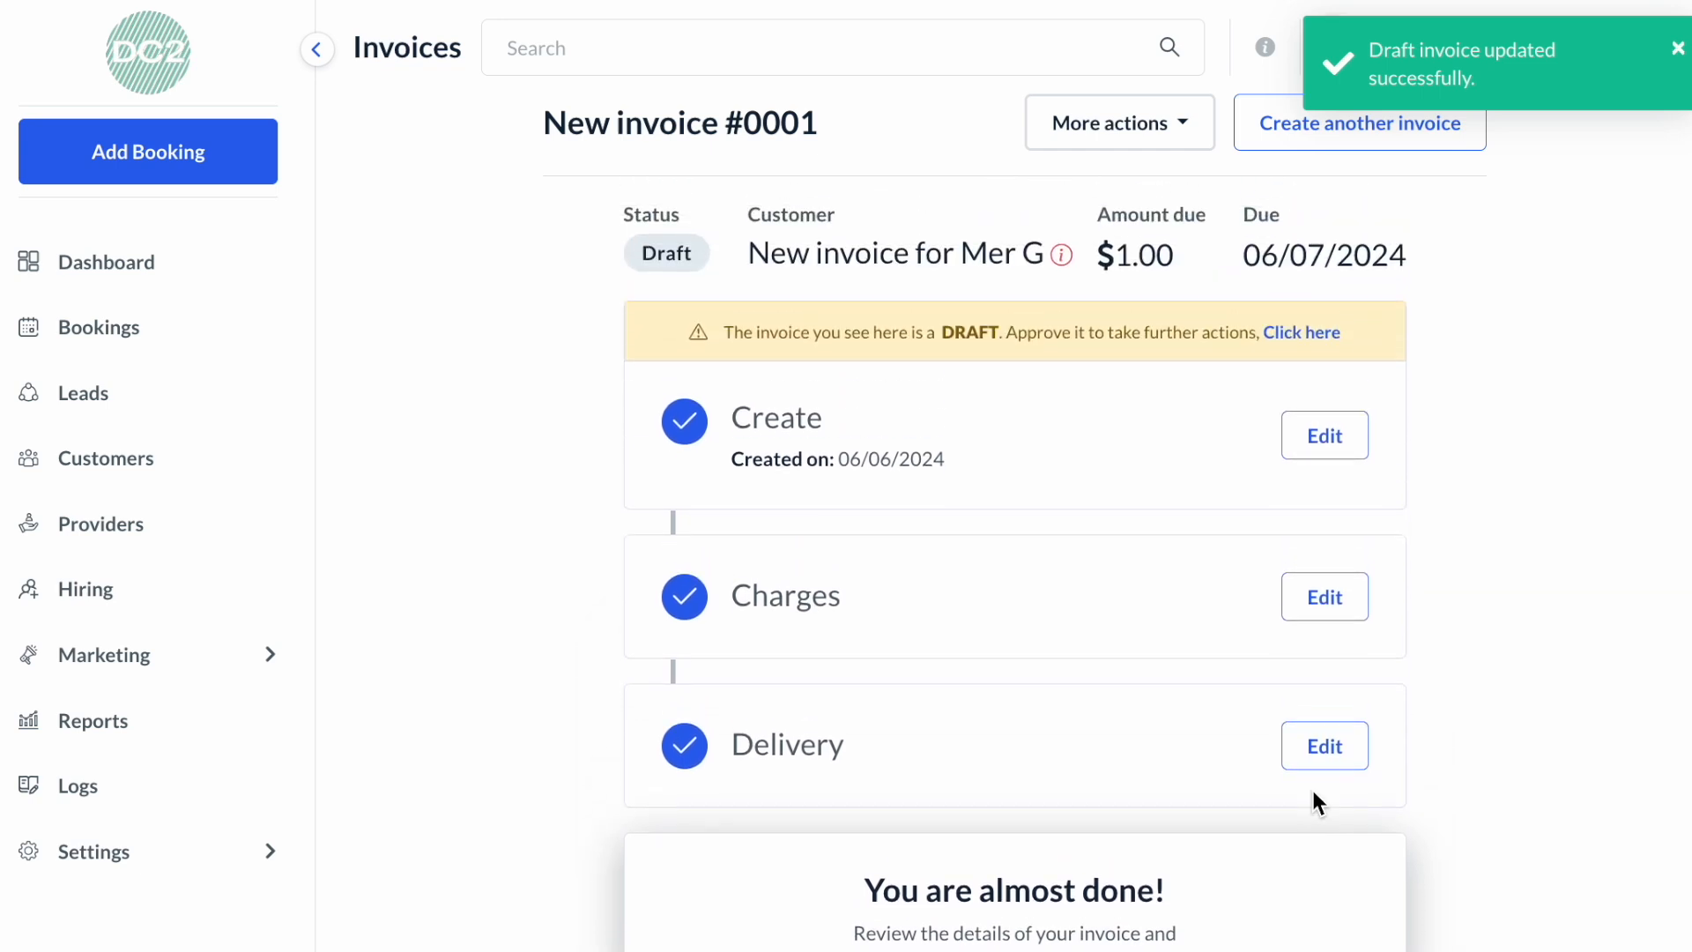
scroll(1316, 803, down, 2)
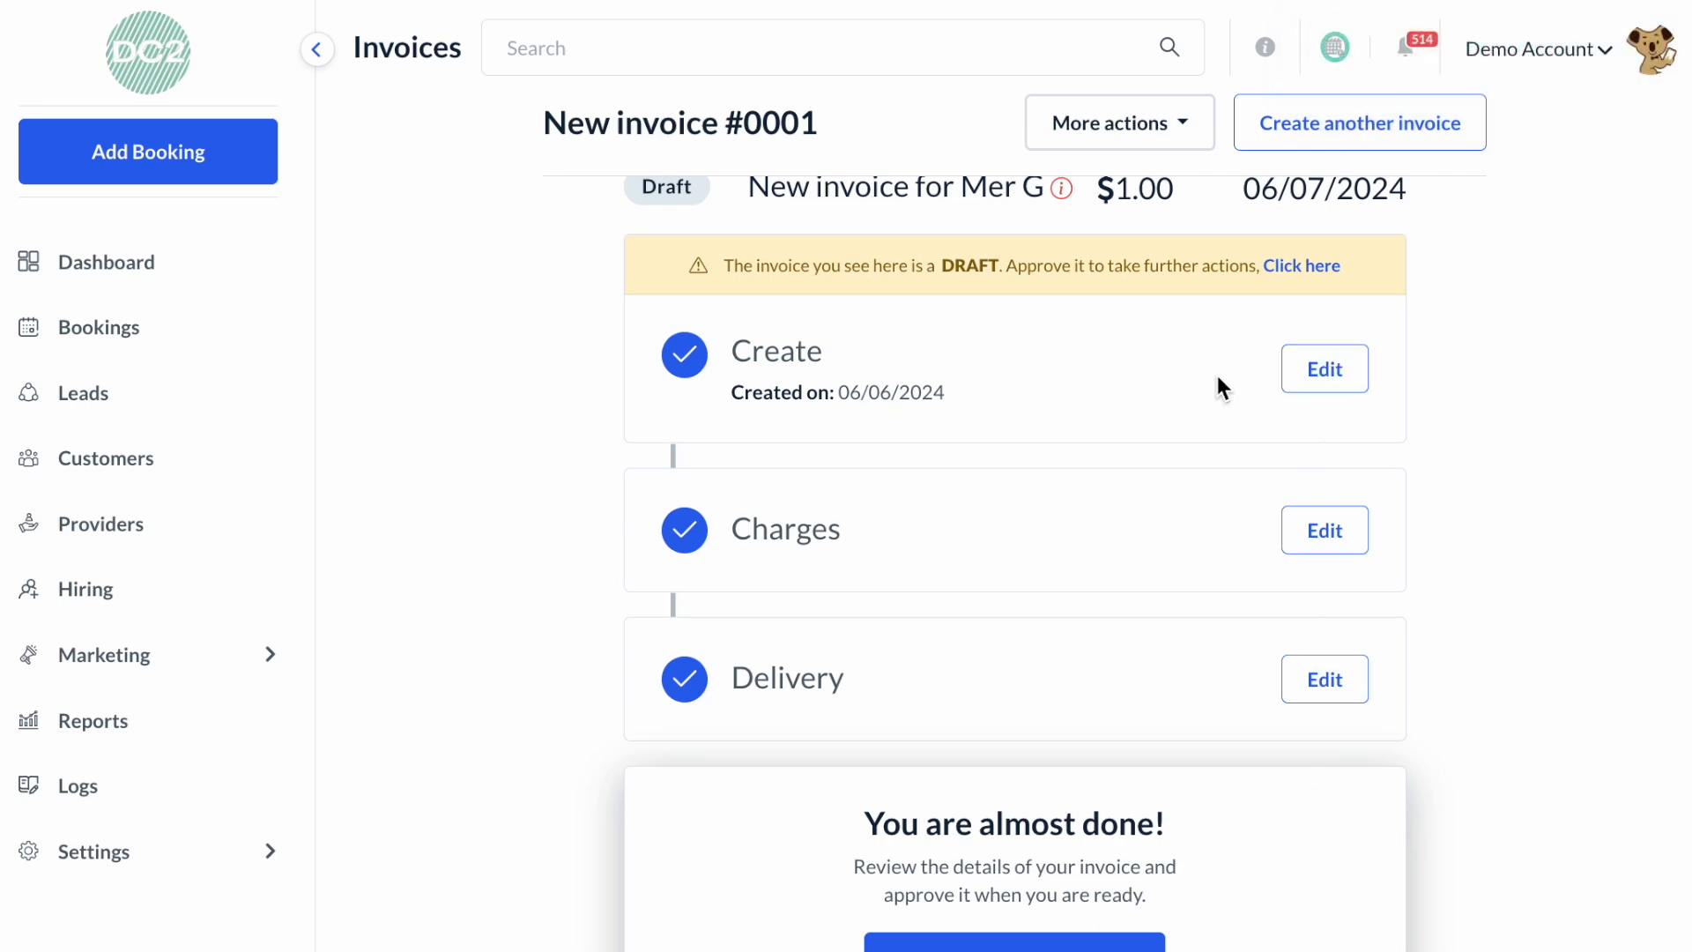
scroll(1218, 377, down, 2)
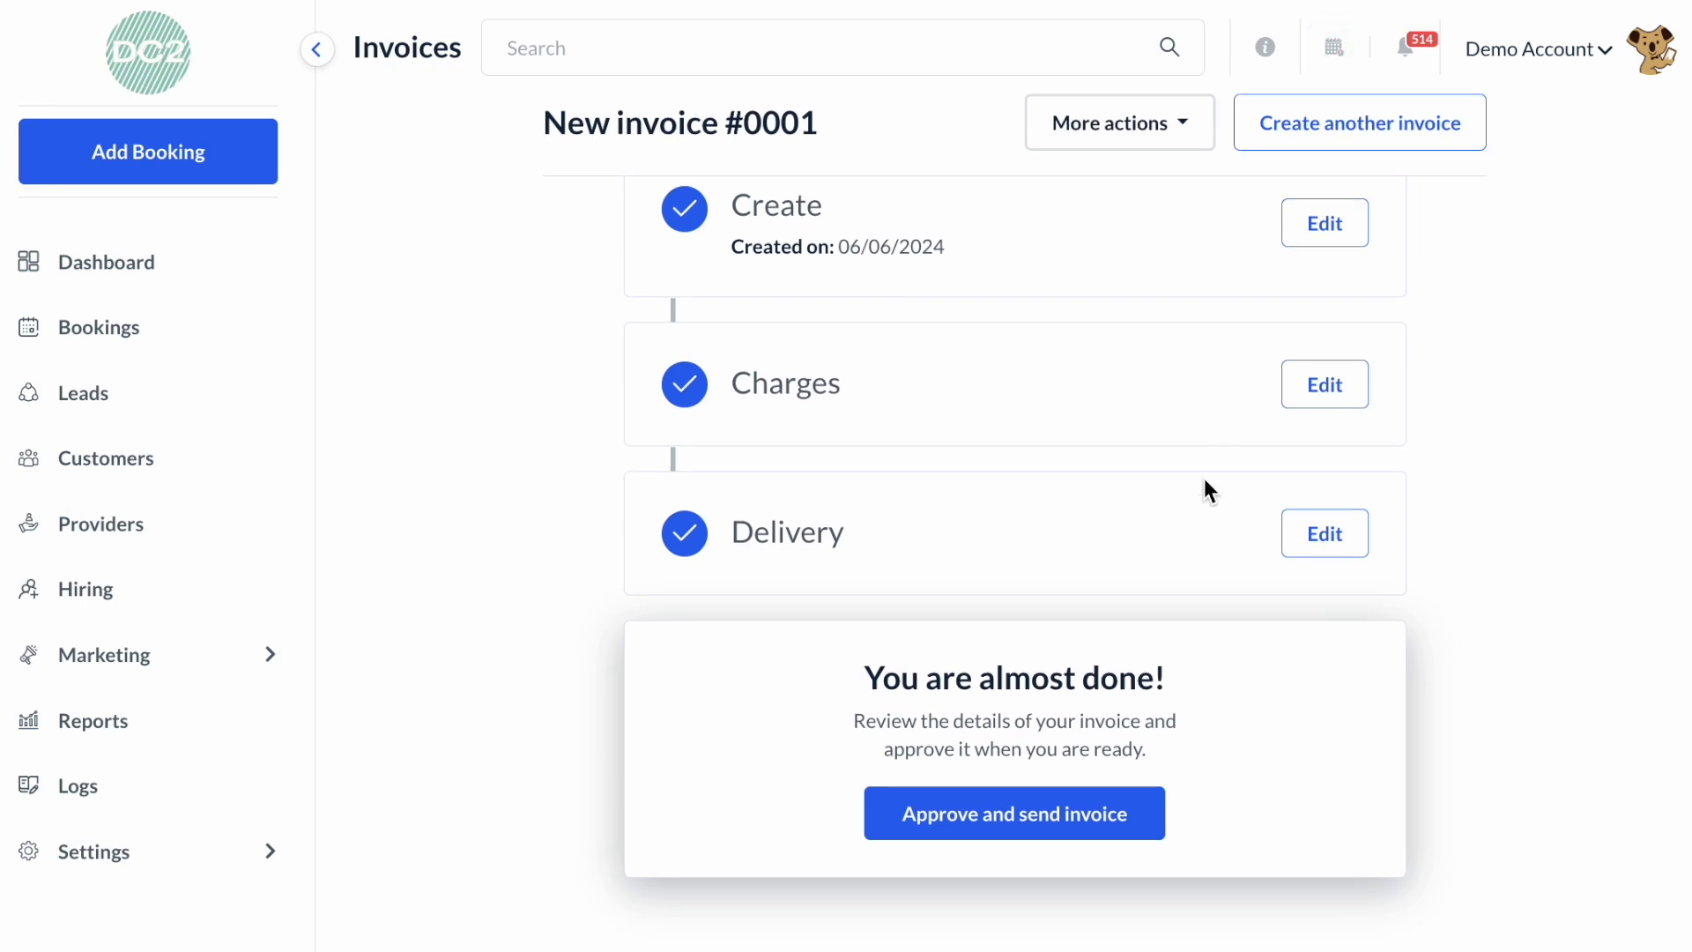
Step: Approve and send invoice #0001, and review the additional actions available for it in the invoice list
click(1028, 826)
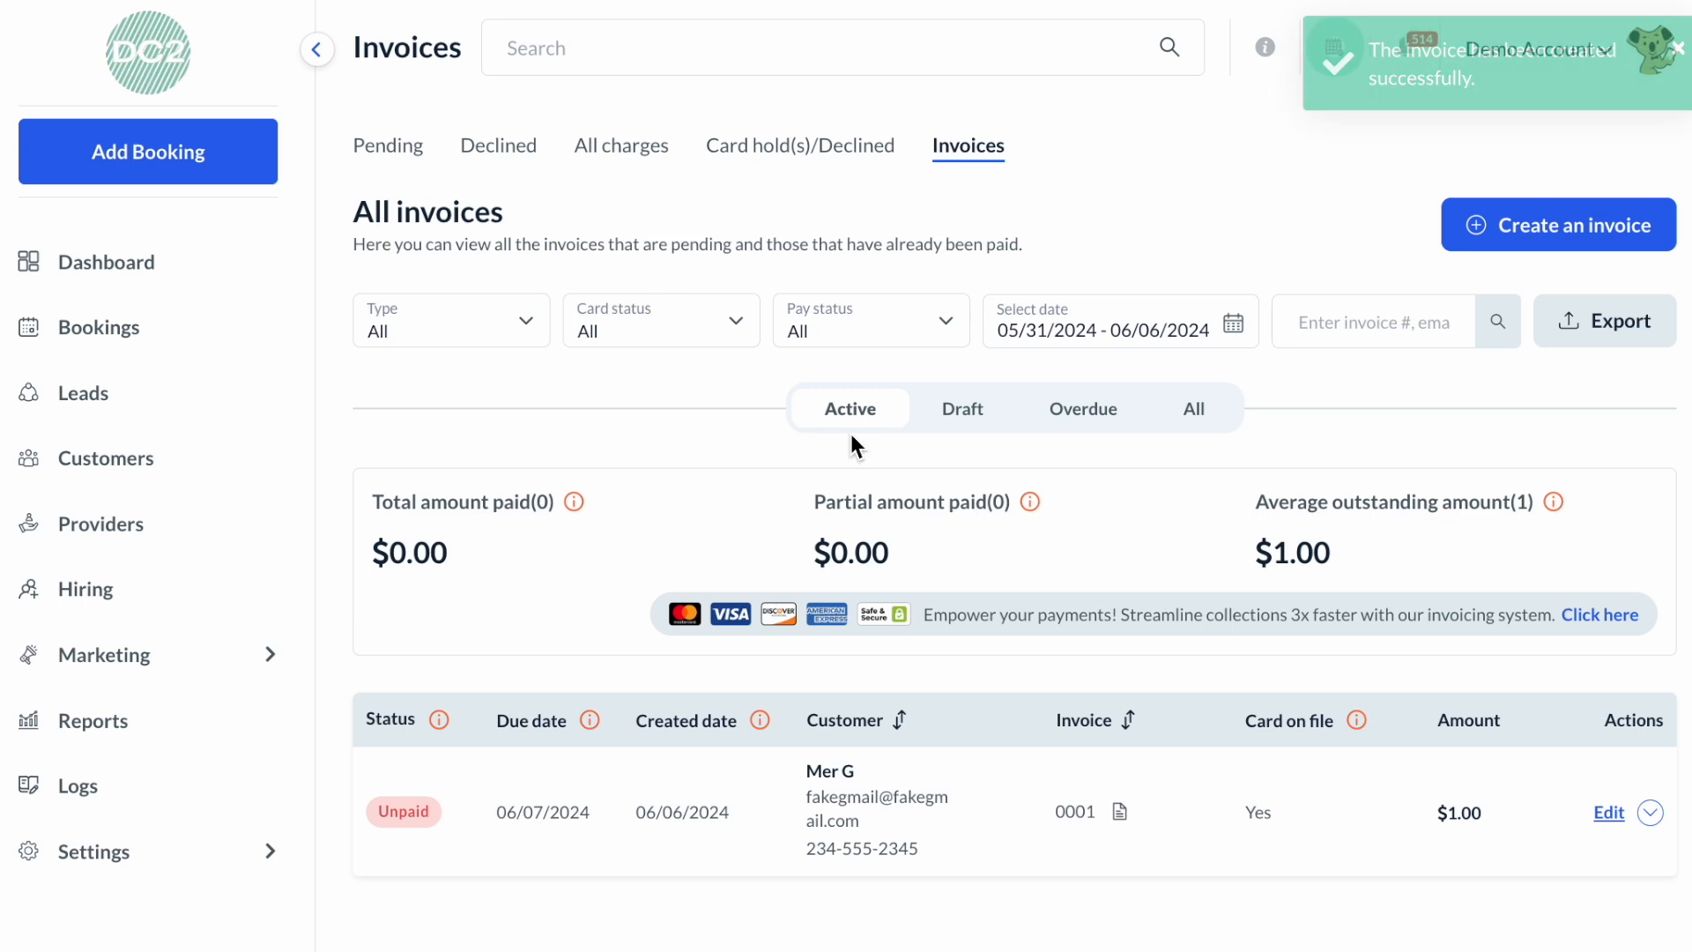
scroll(950, 526, down, 1)
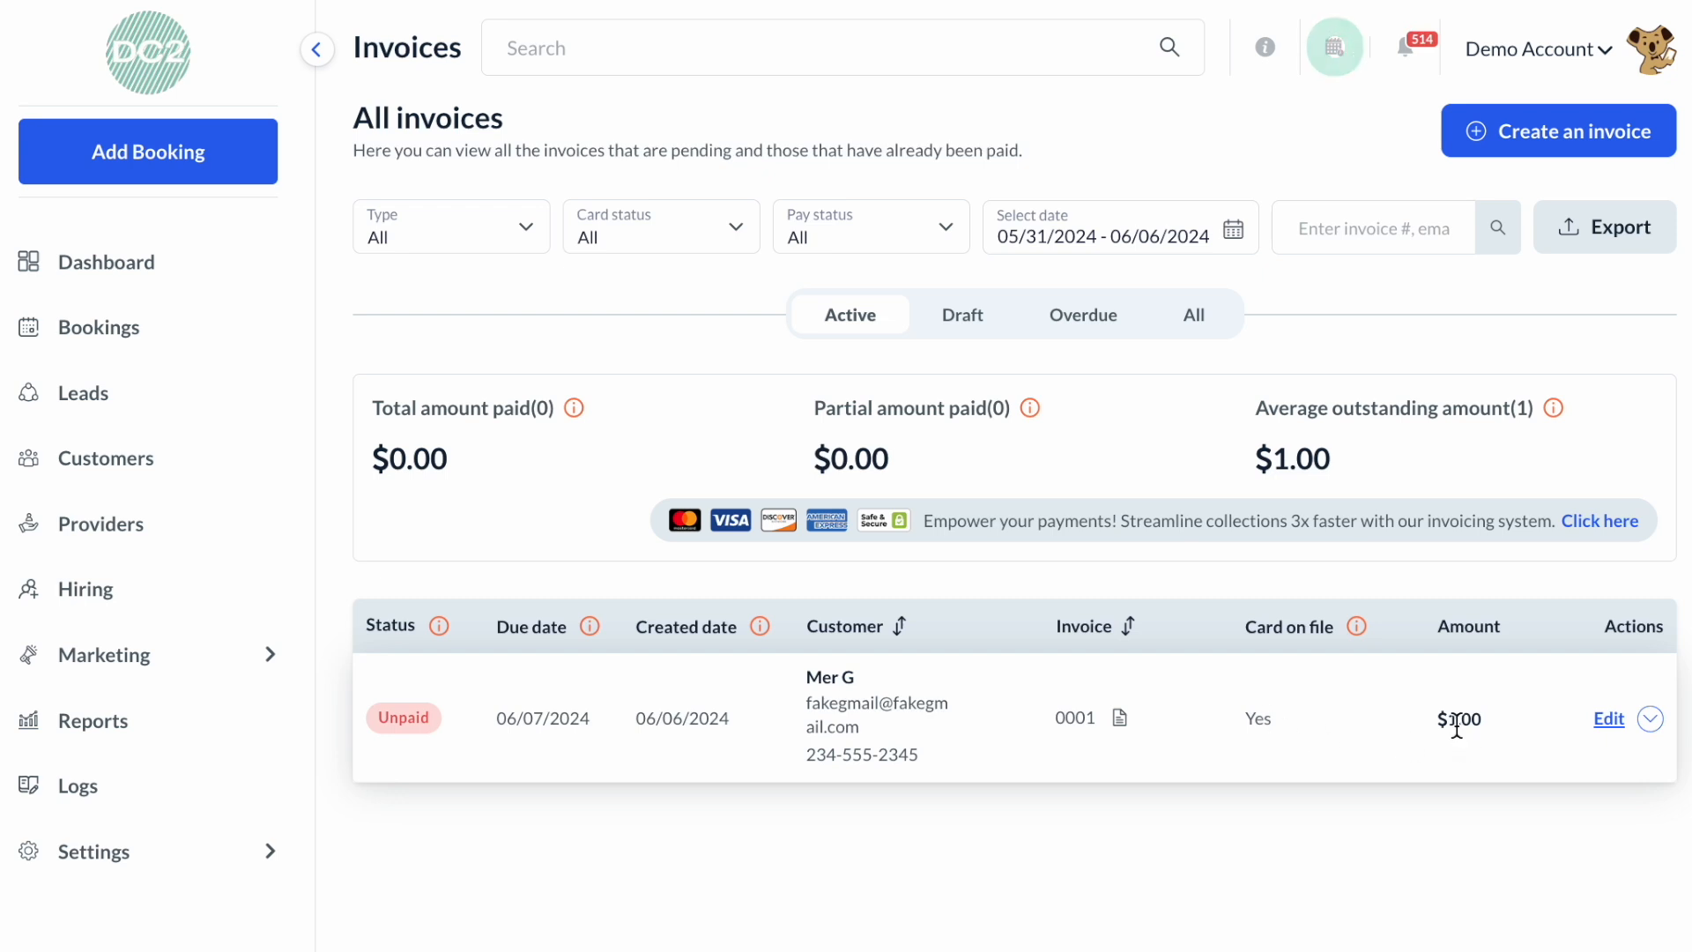
click(1651, 721)
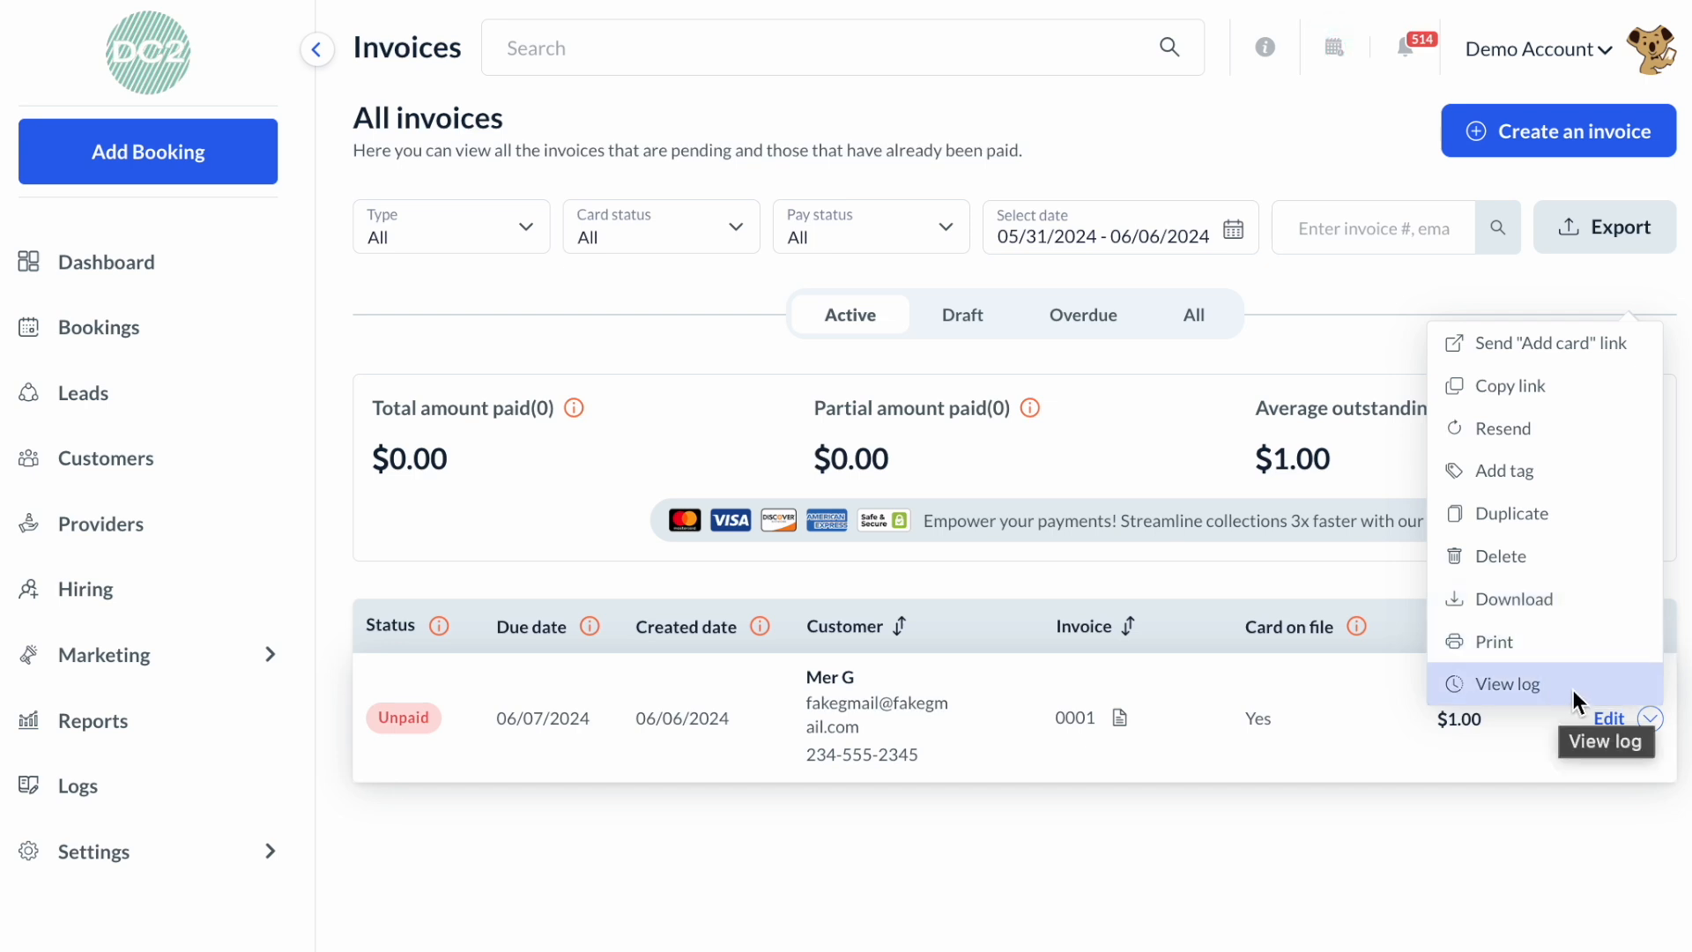
click(1599, 787)
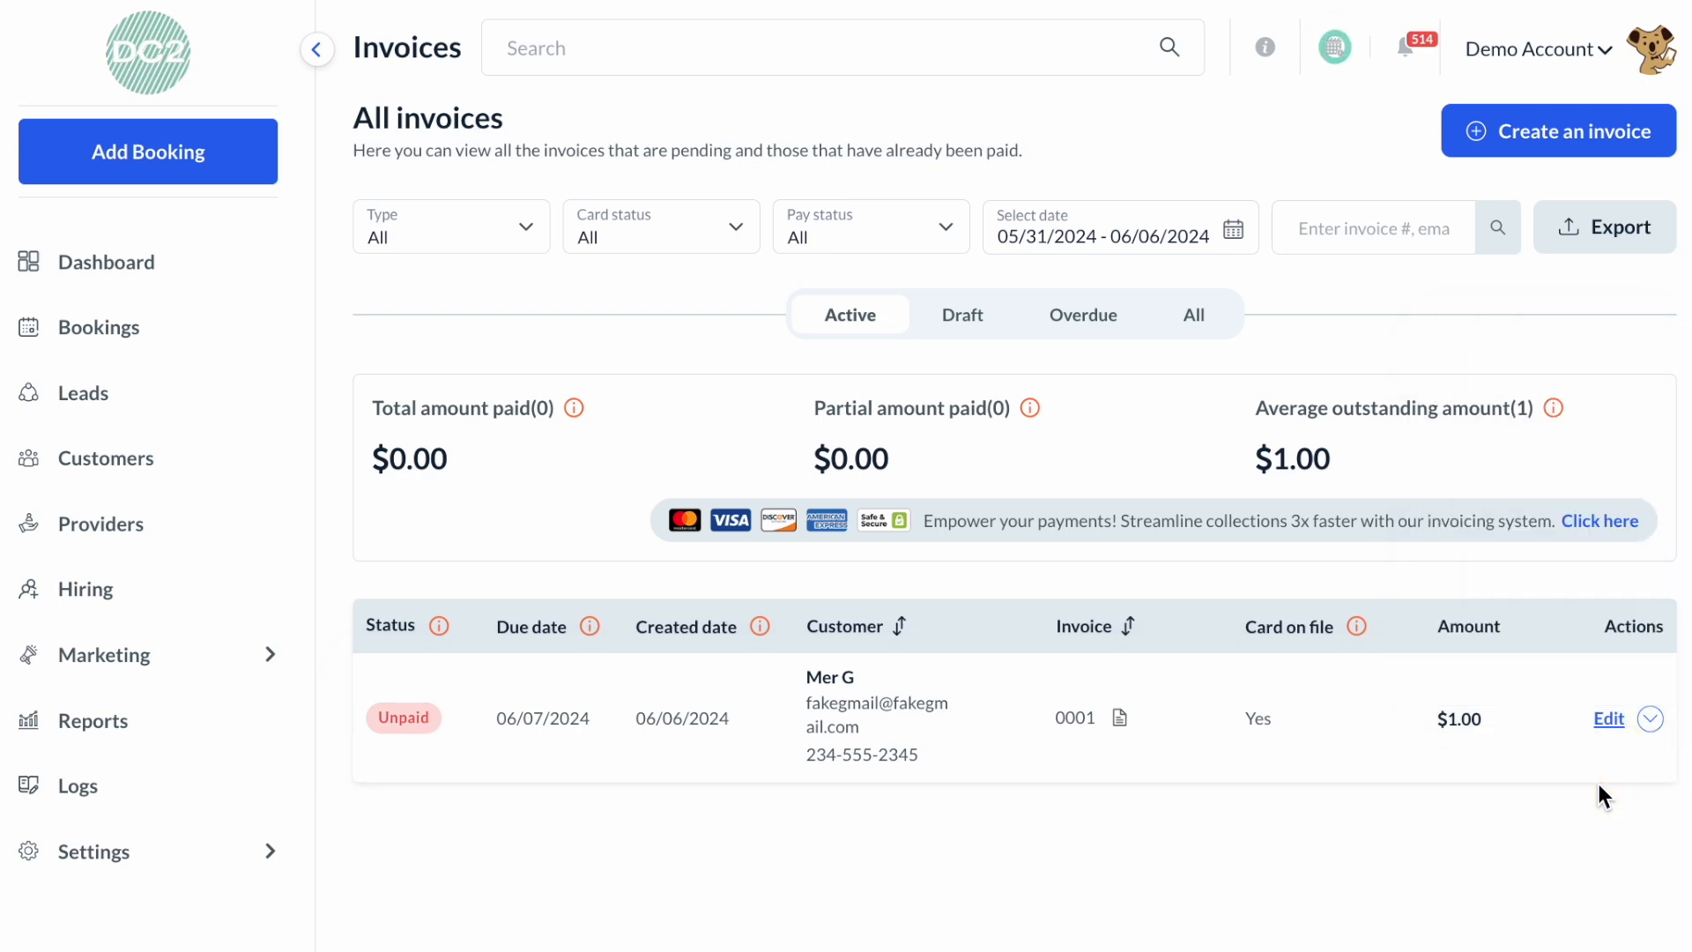
Step: Create another invoice for a new customer, entering the customer's first and last name and setting the gender to Female
scroll(1599, 786, up, 1)
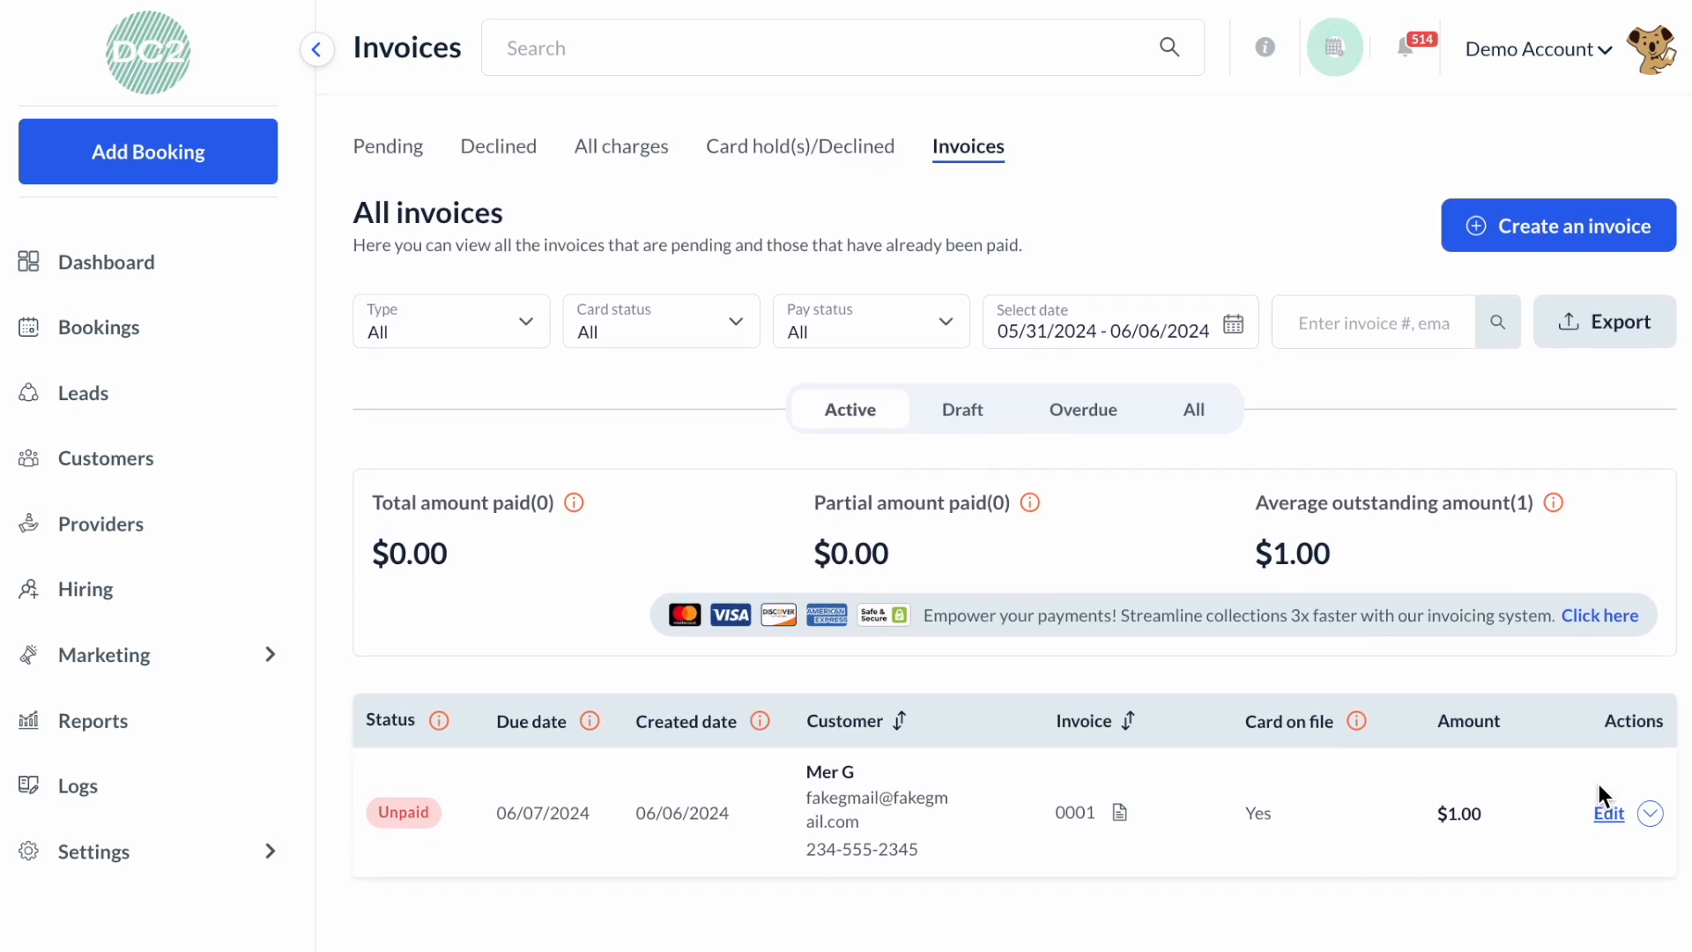
click(1562, 227)
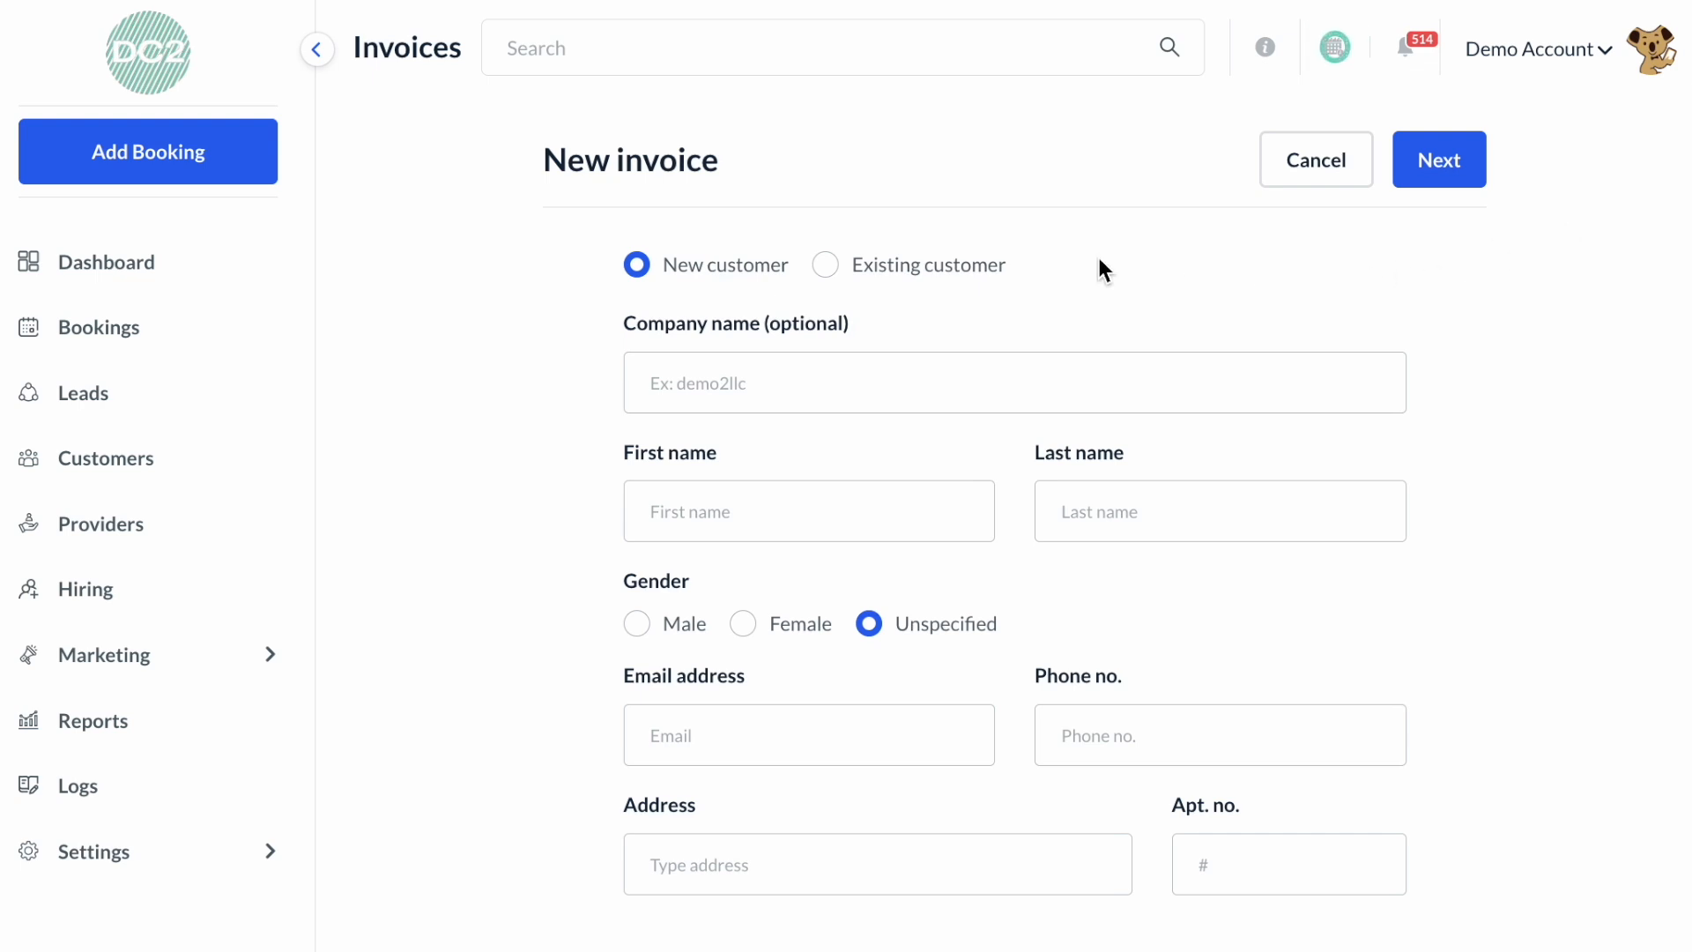
click(894, 510)
text(Test)
click(1113, 516)
text(Customer)
click(802, 631)
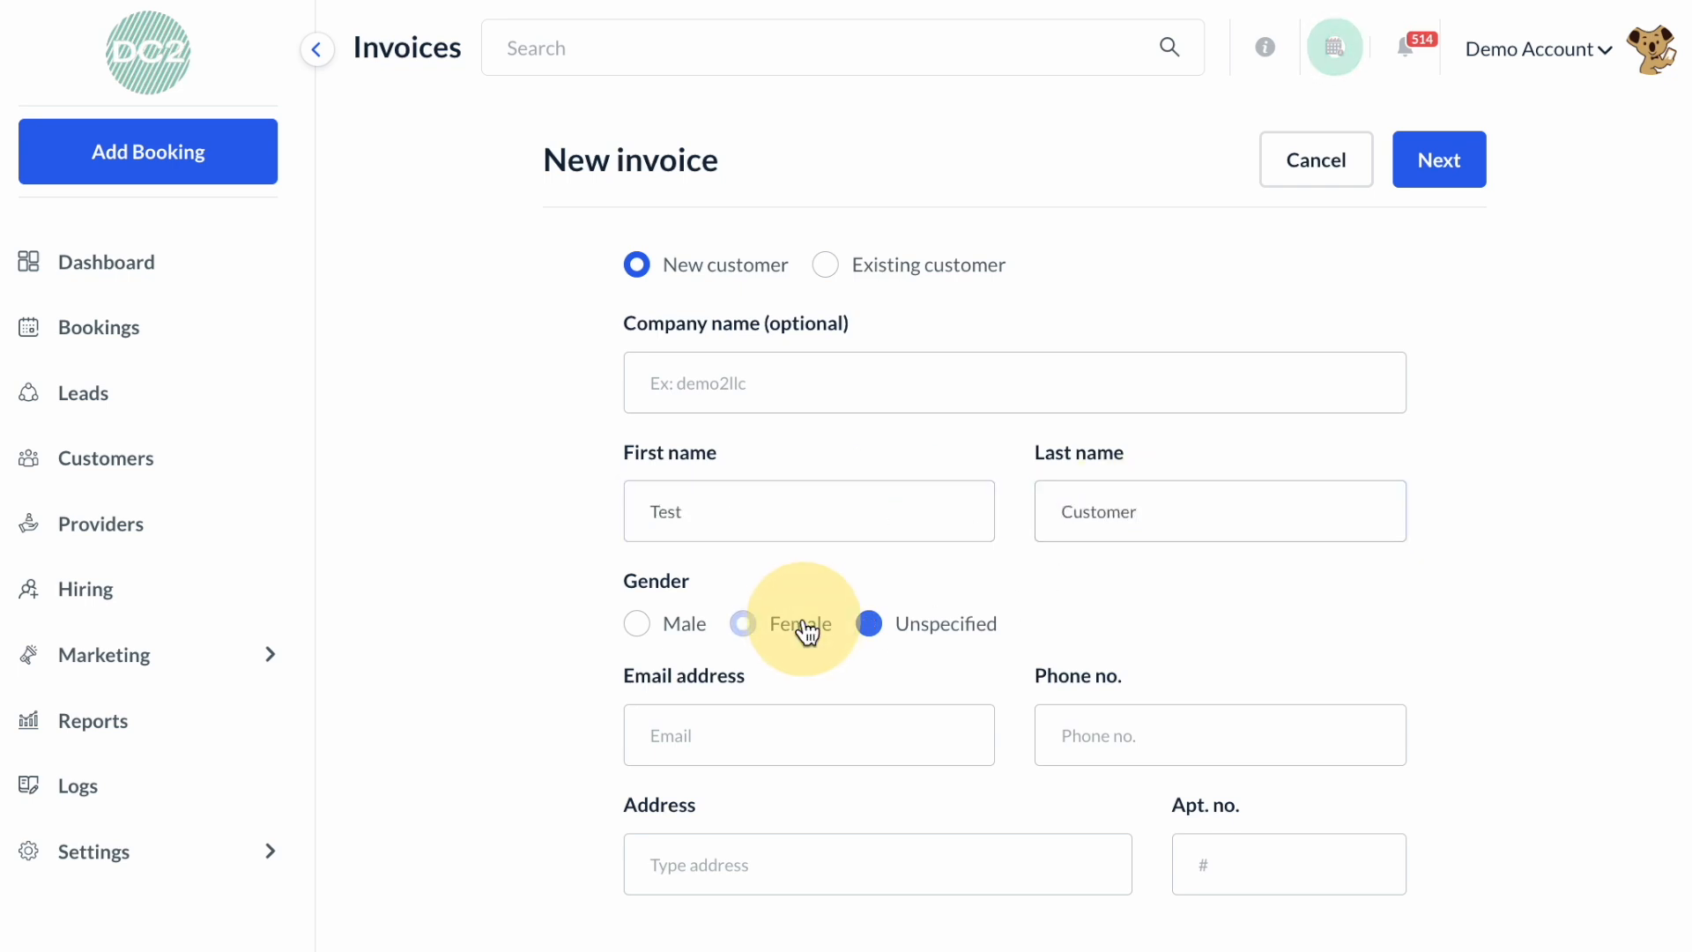
Step: Enter the new customer's email address
click(789, 744)
text(testfake.com)
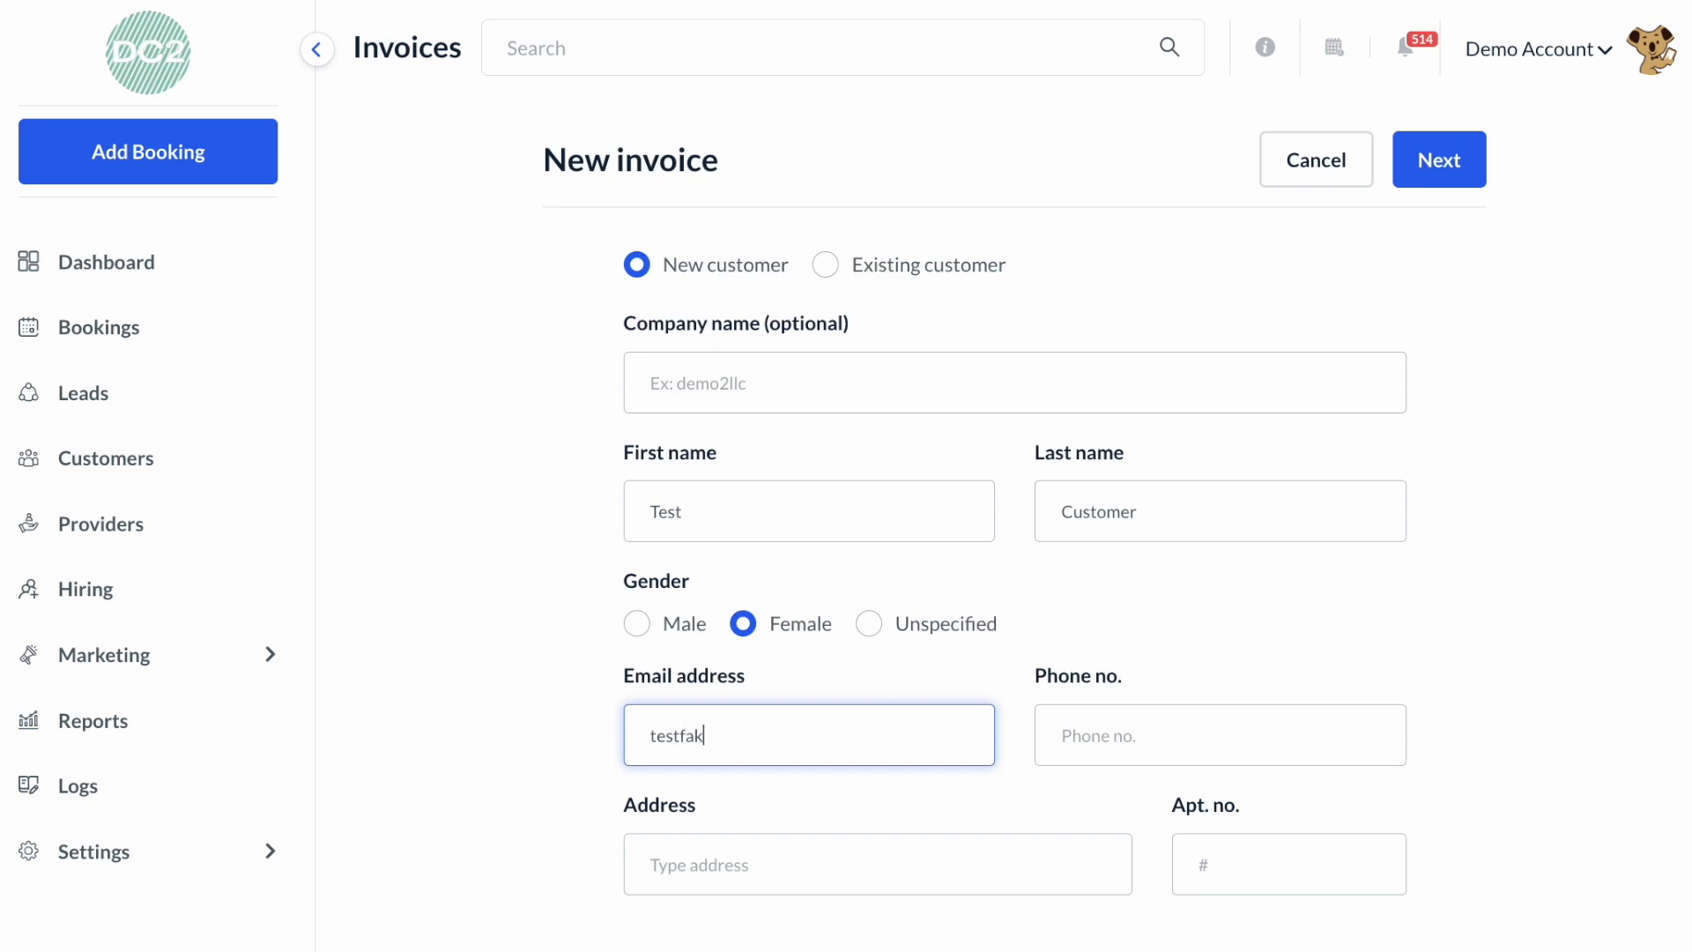
key(BackSpace)
key(BackSpace)
key(BackSpace)
key(BackSpace)
text(@fa)
text(ke.)
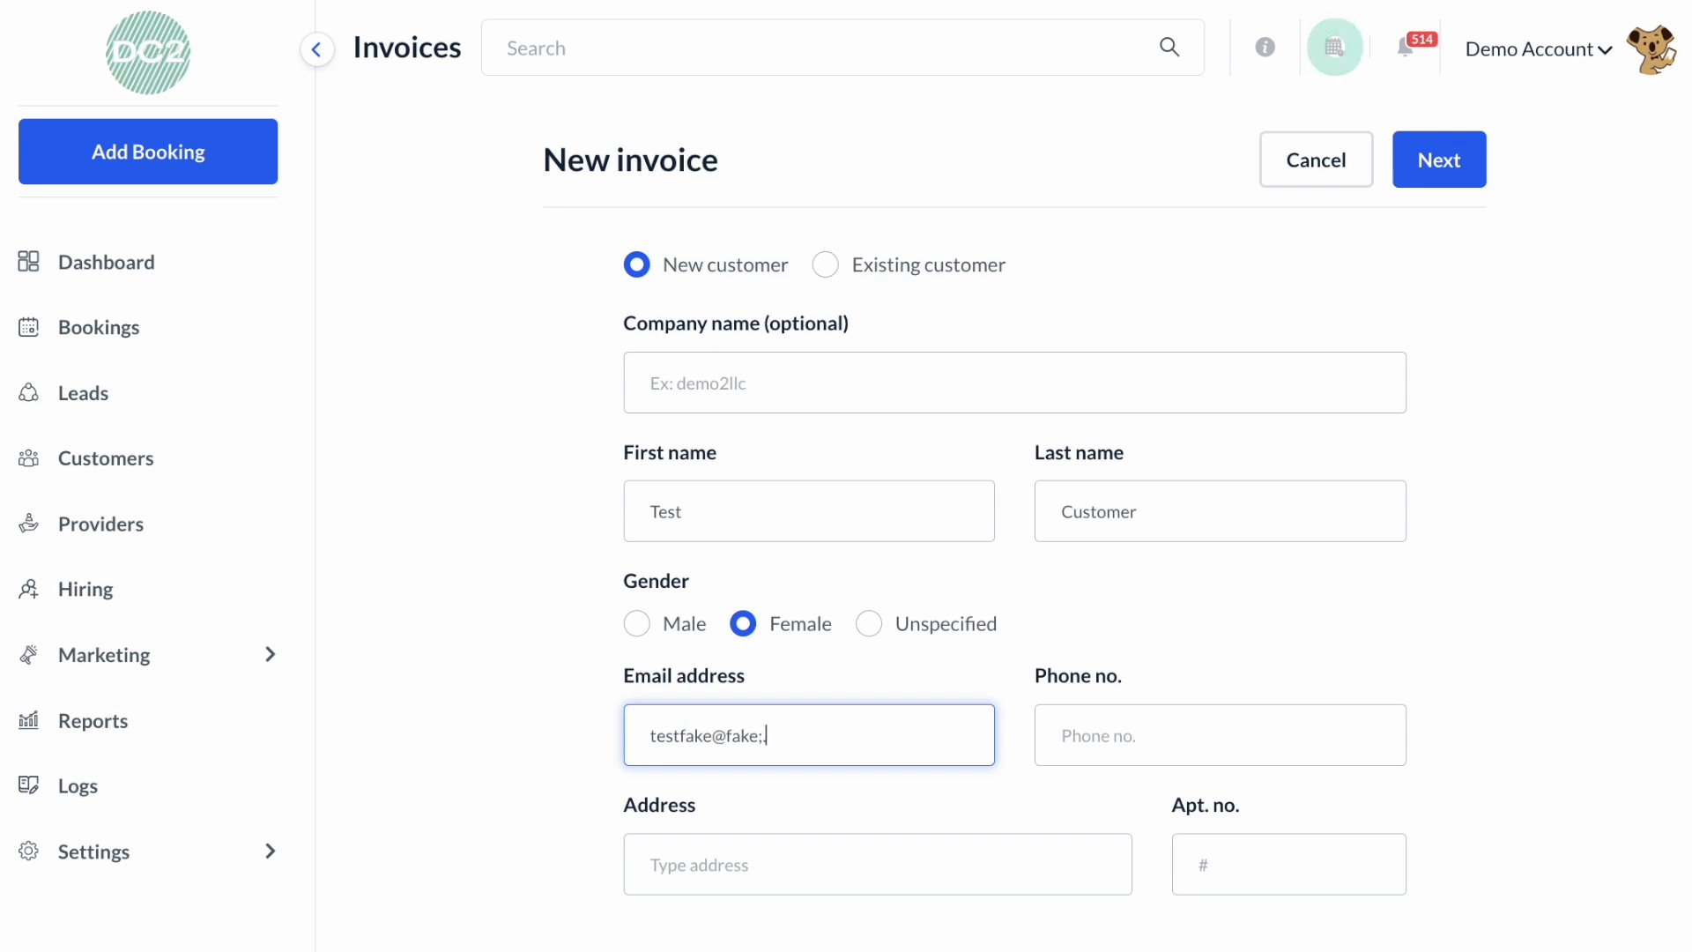
text(.com)
key(Tab)
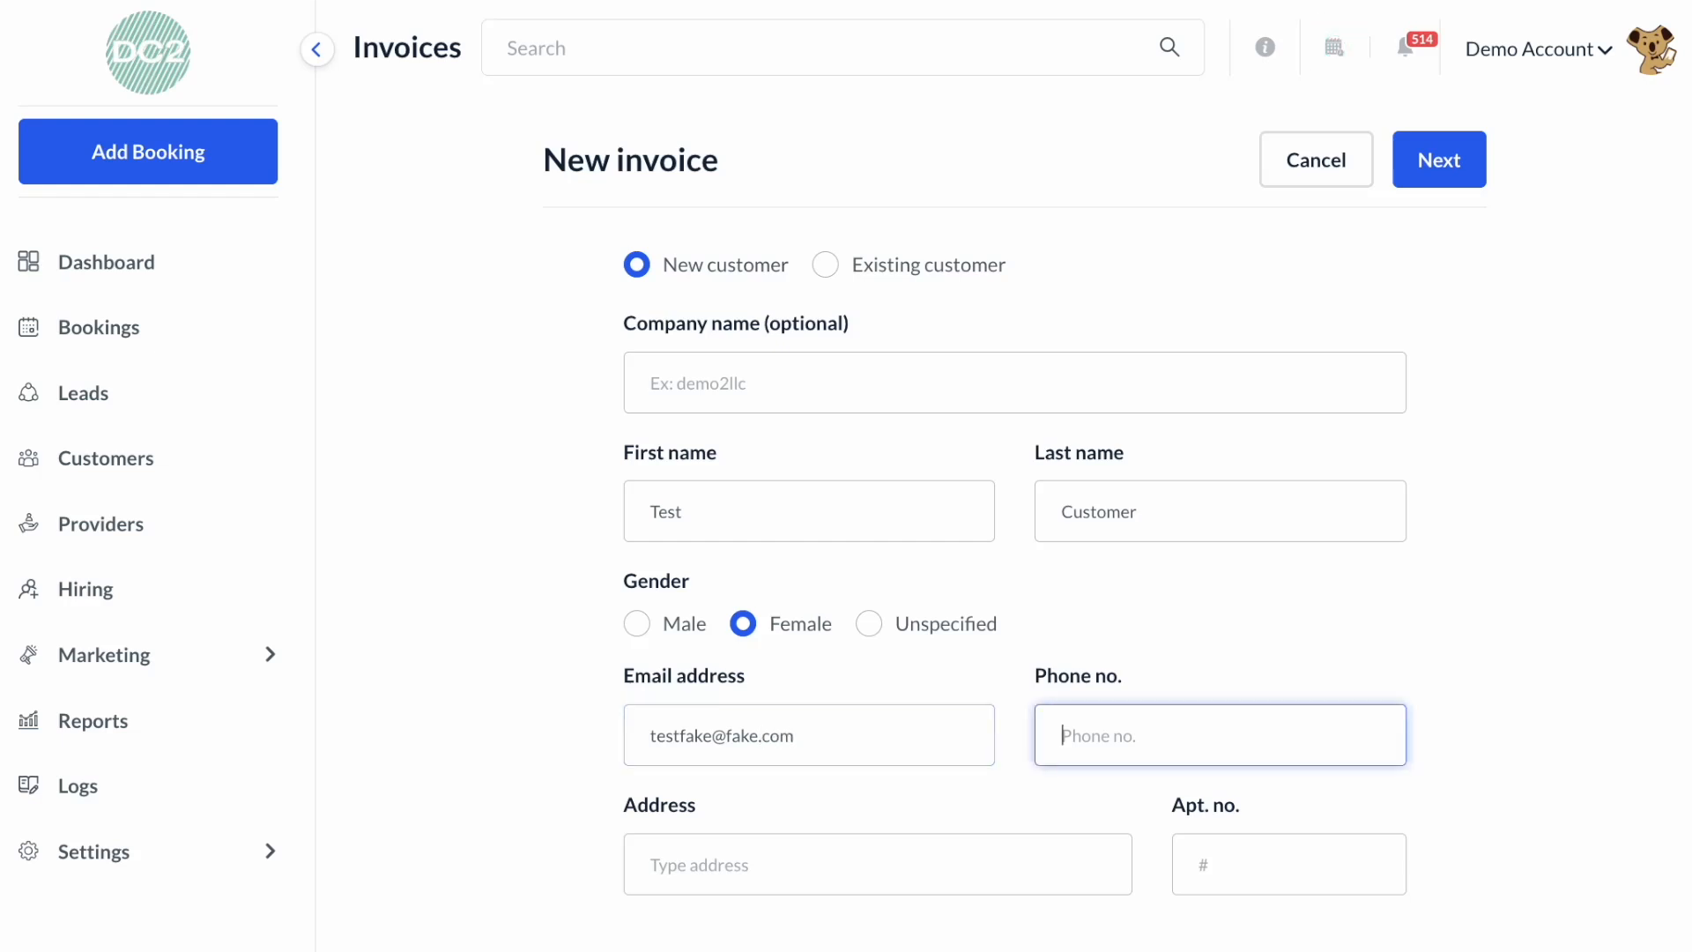
Step: Enter the new customer's phone number and a suggested street address, and continue to the invoice's frequency settings
text(203-555-5555)
click(714, 861)
text(12345)
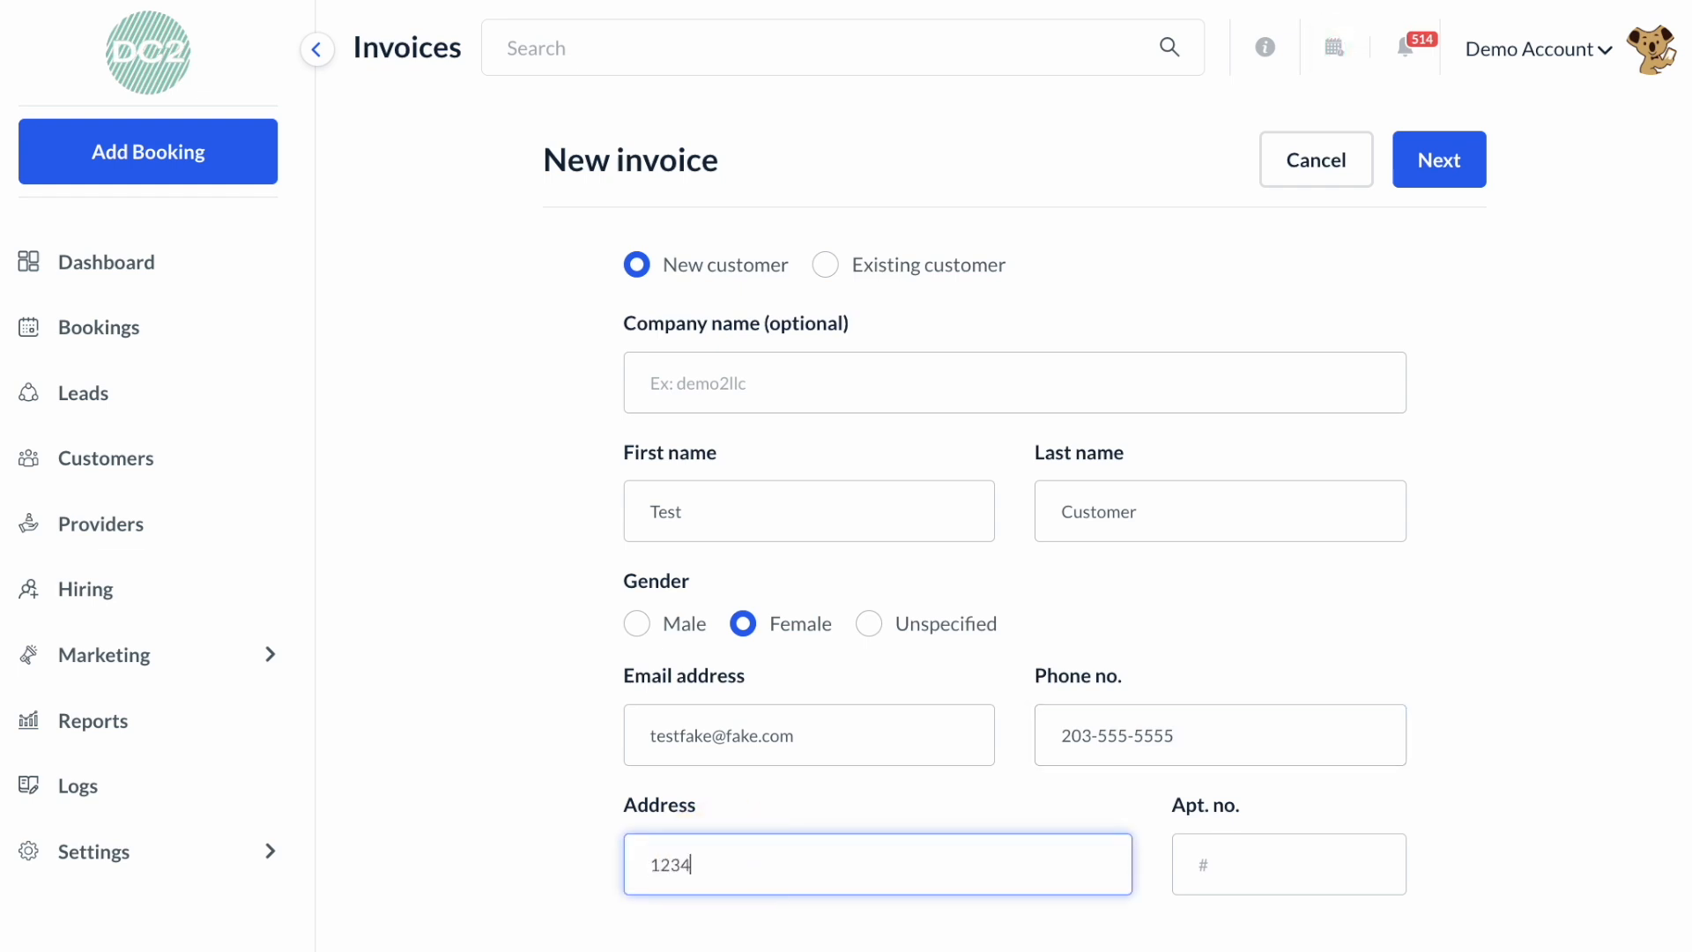
click(740, 908)
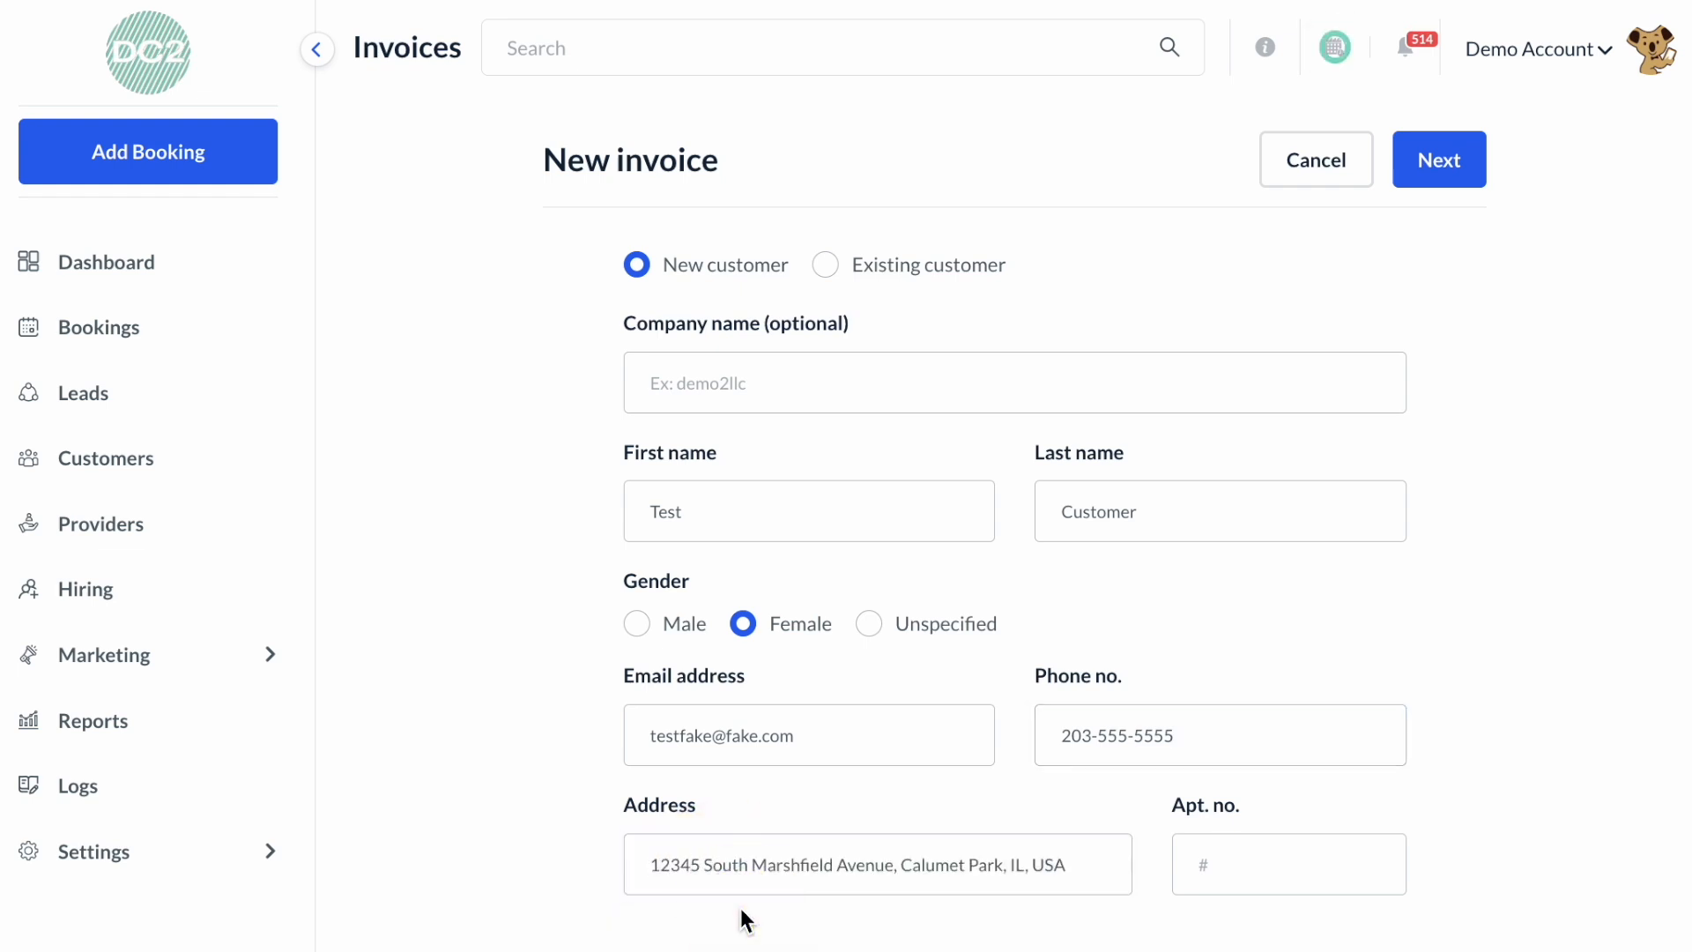
scroll(740, 907, down, 1)
click(1434, 132)
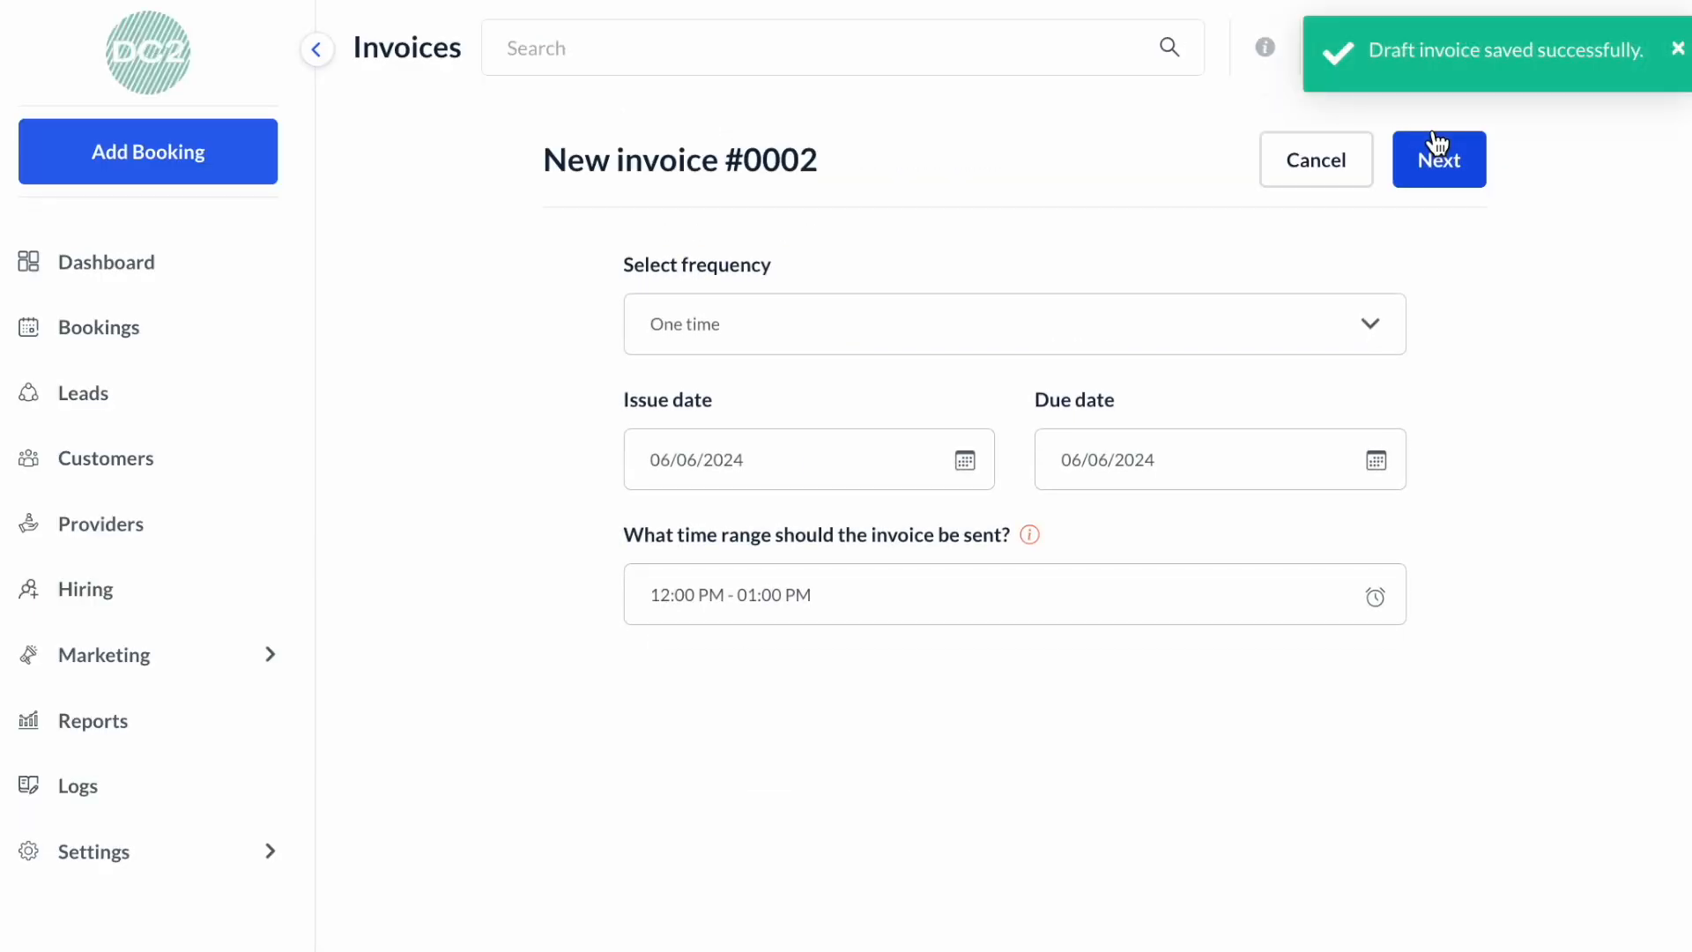
Step: Set the invoice's frequency to Recurring
click(940, 333)
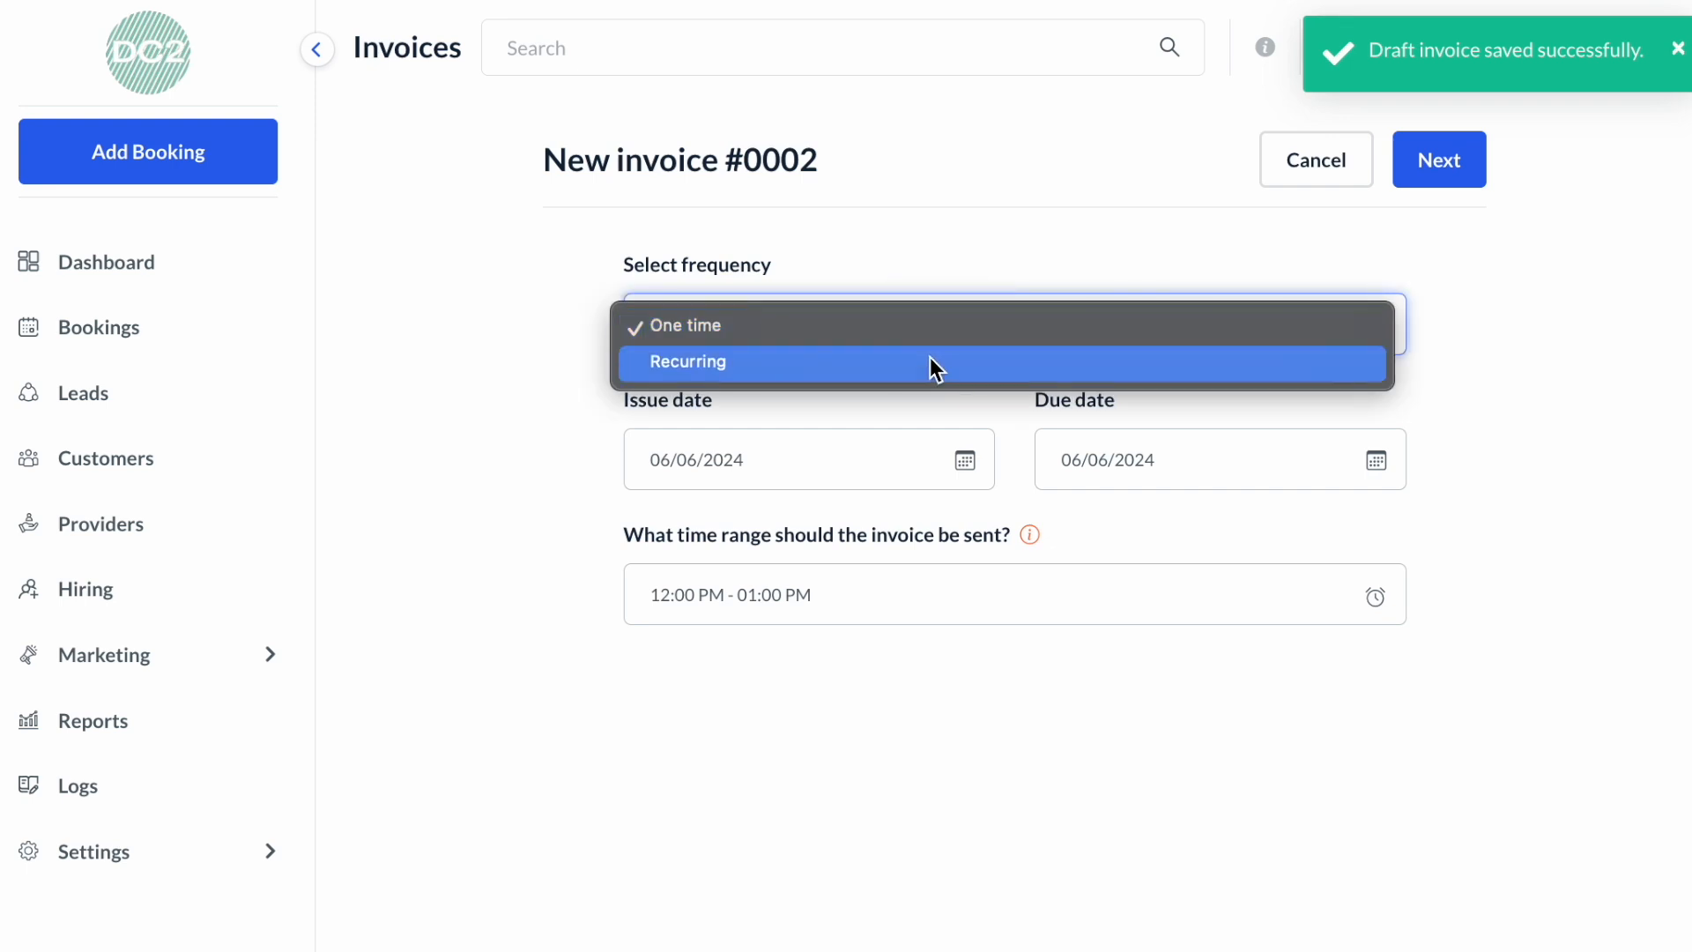
click(920, 363)
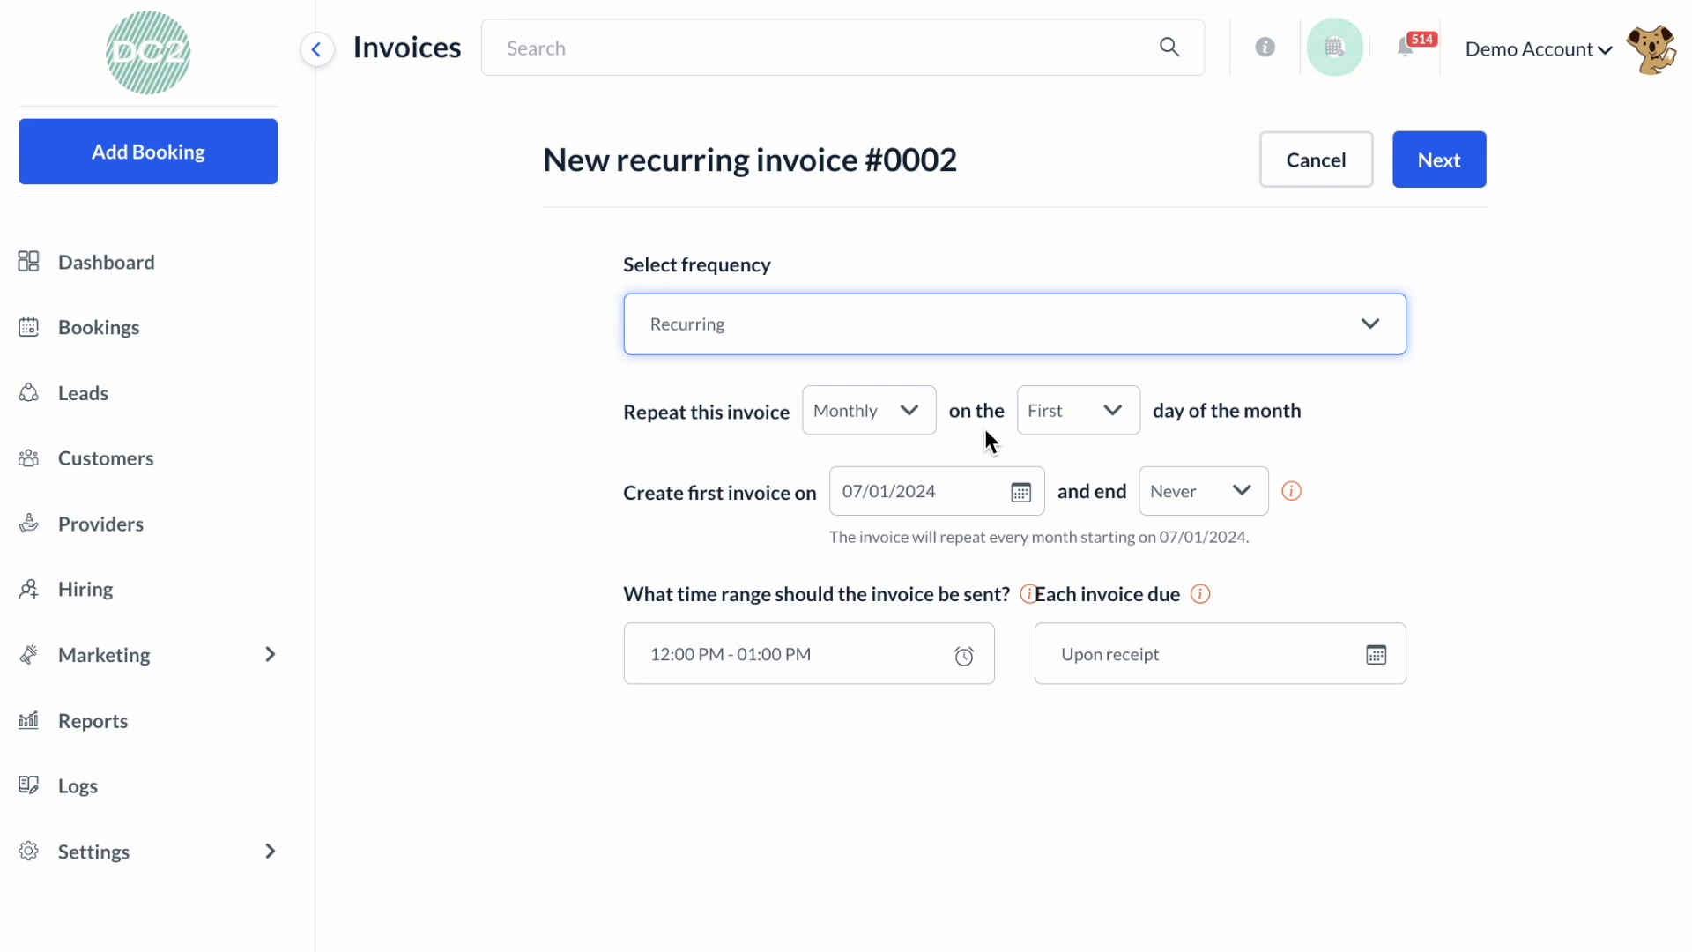
Step: Try the Custom repeat option and inspect its interval units and day-of-month choices
click(870, 410)
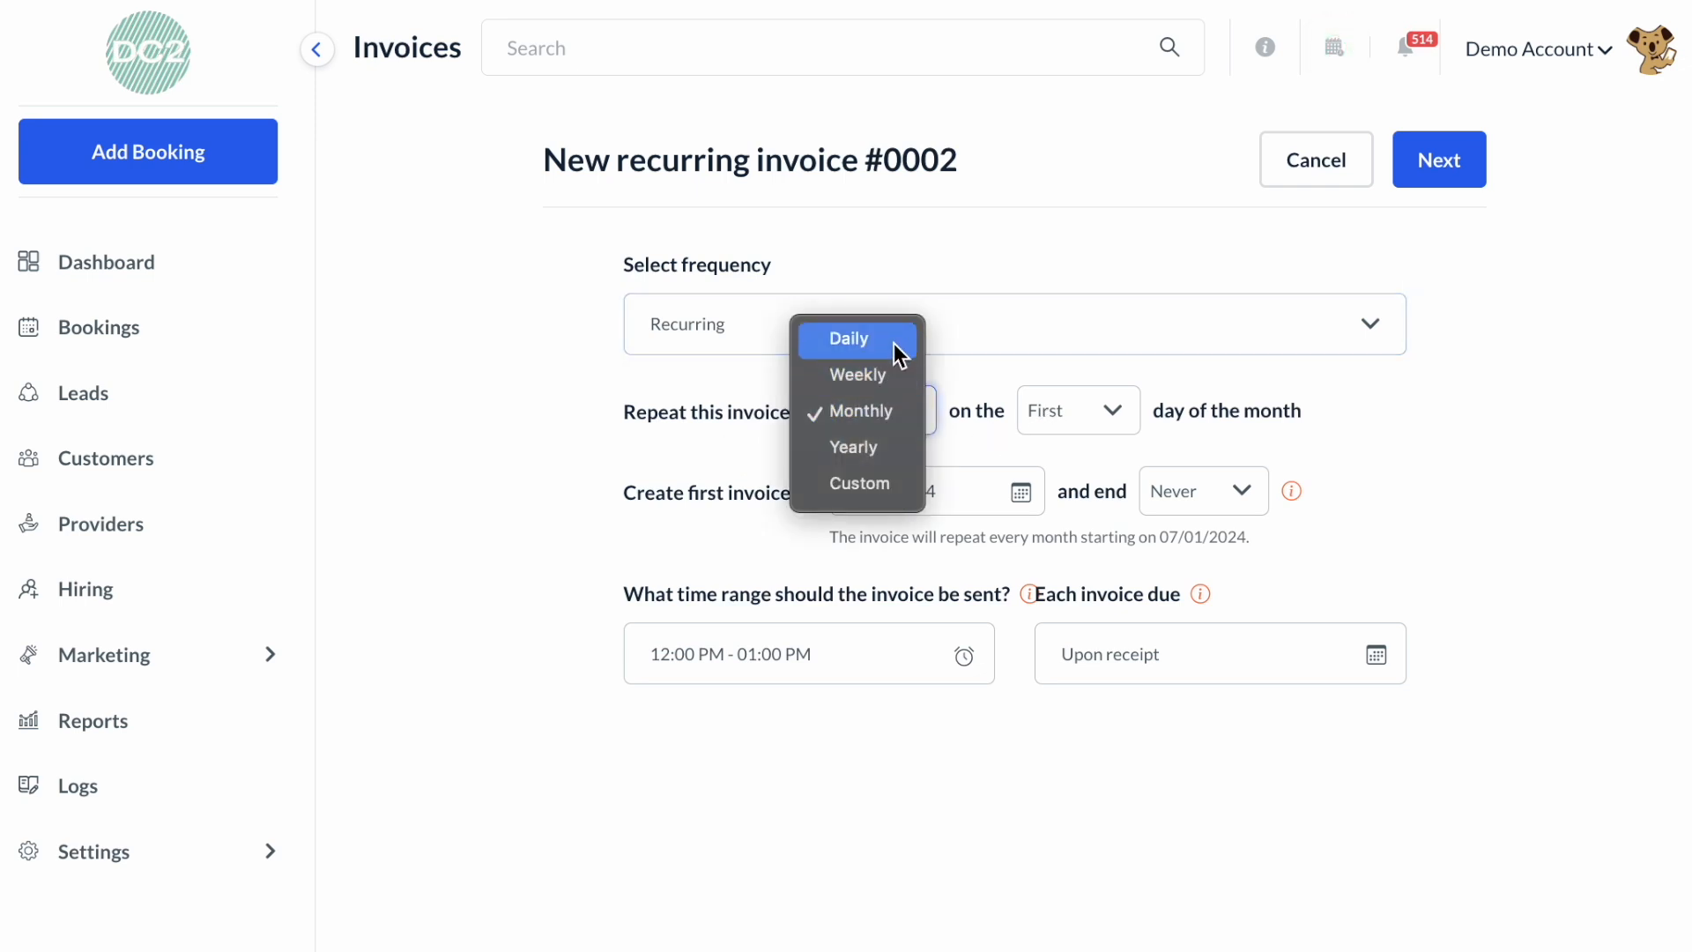
click(887, 494)
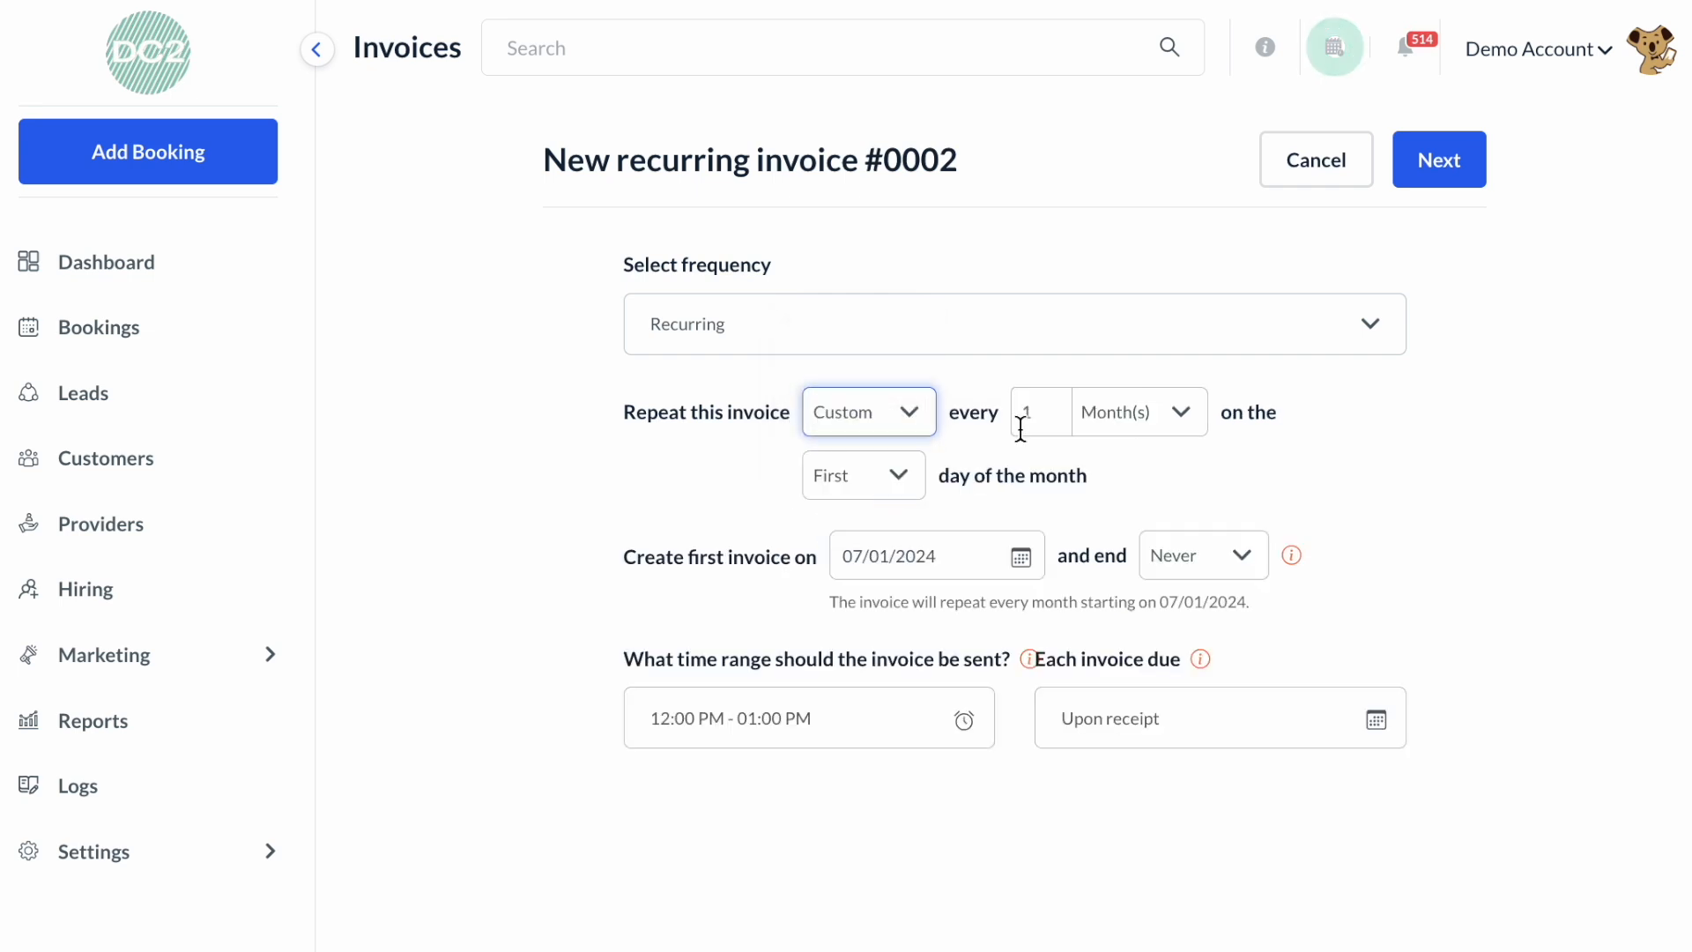
click(1107, 415)
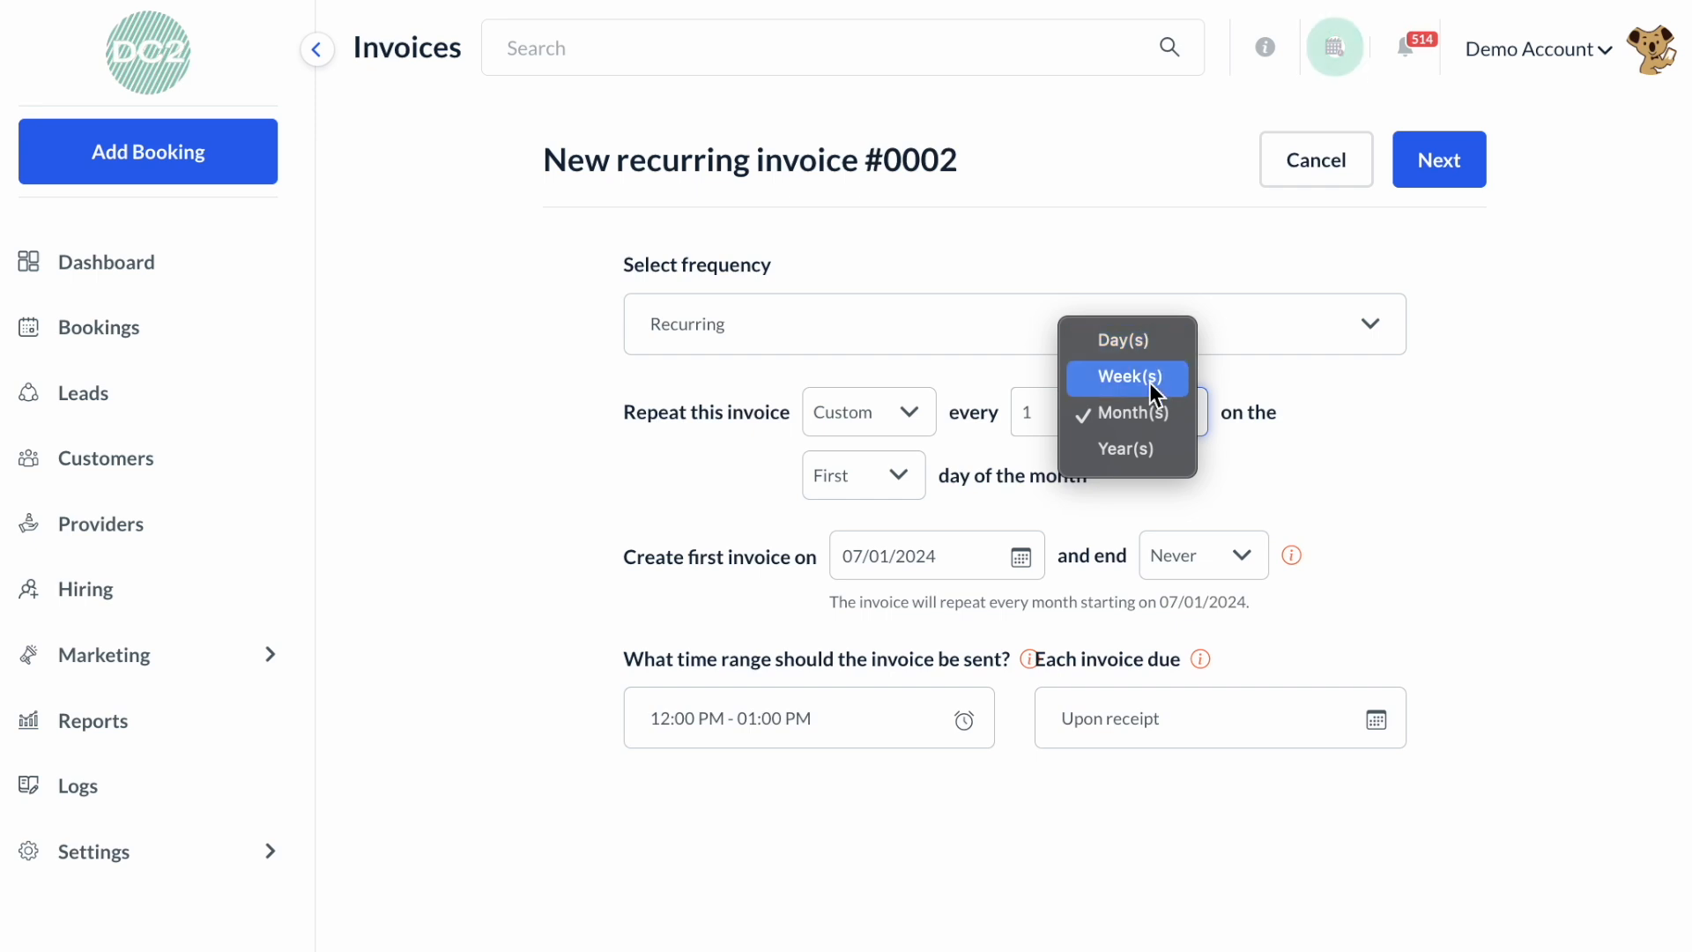
click(1014, 467)
click(890, 494)
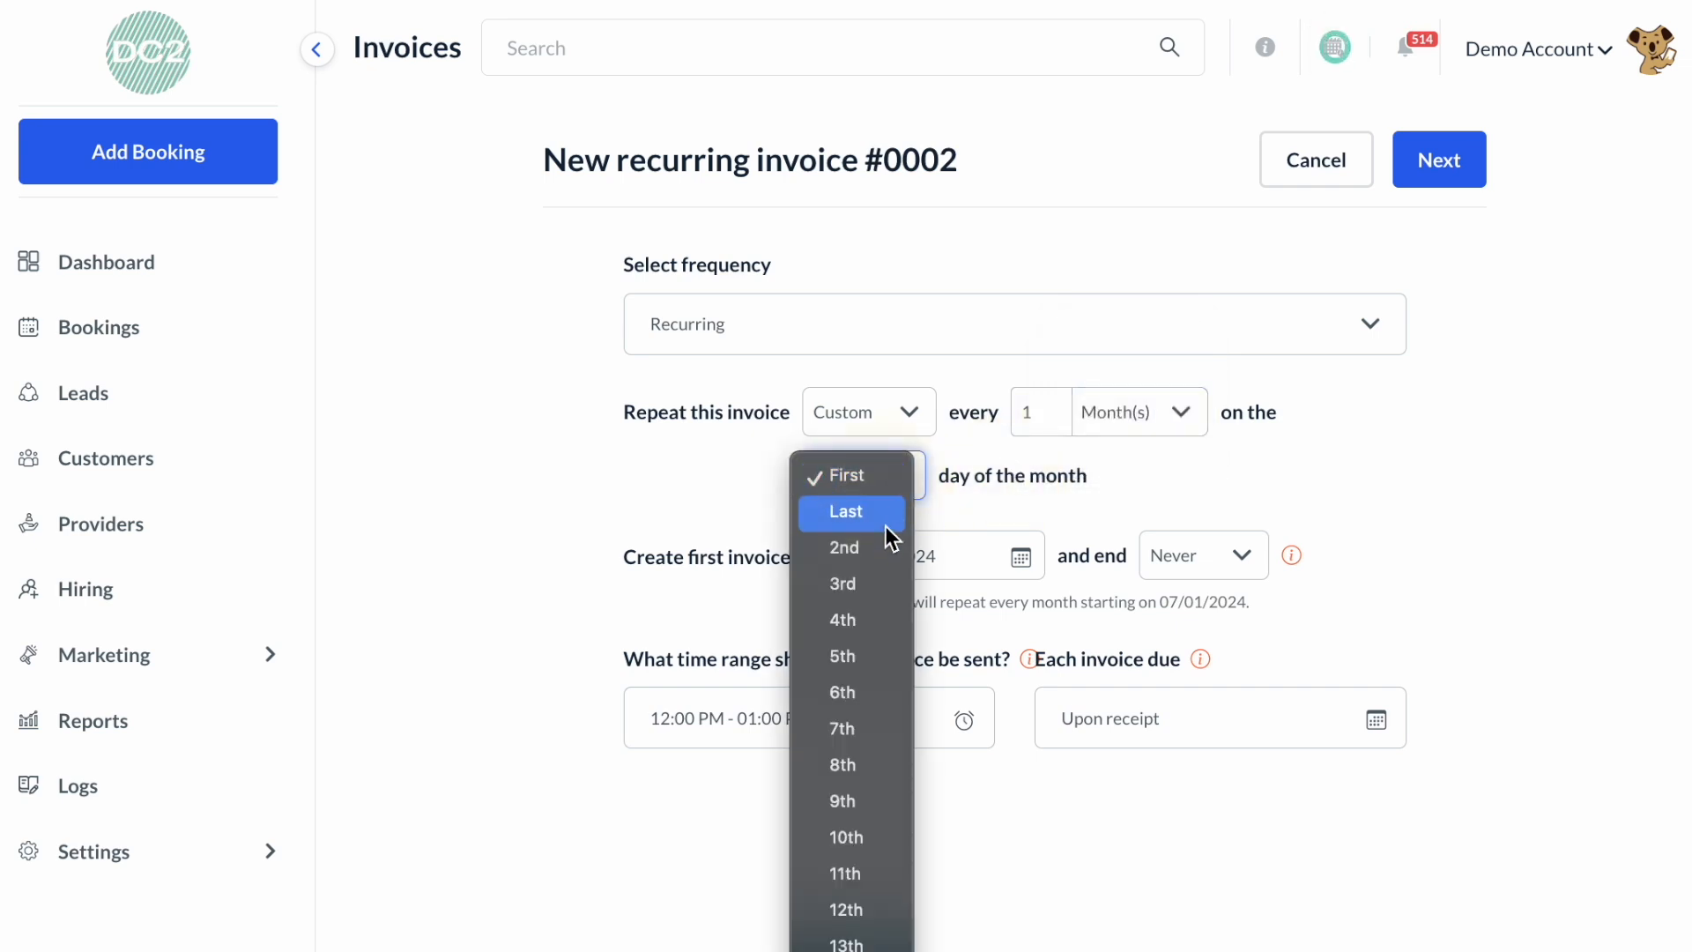
click(1049, 468)
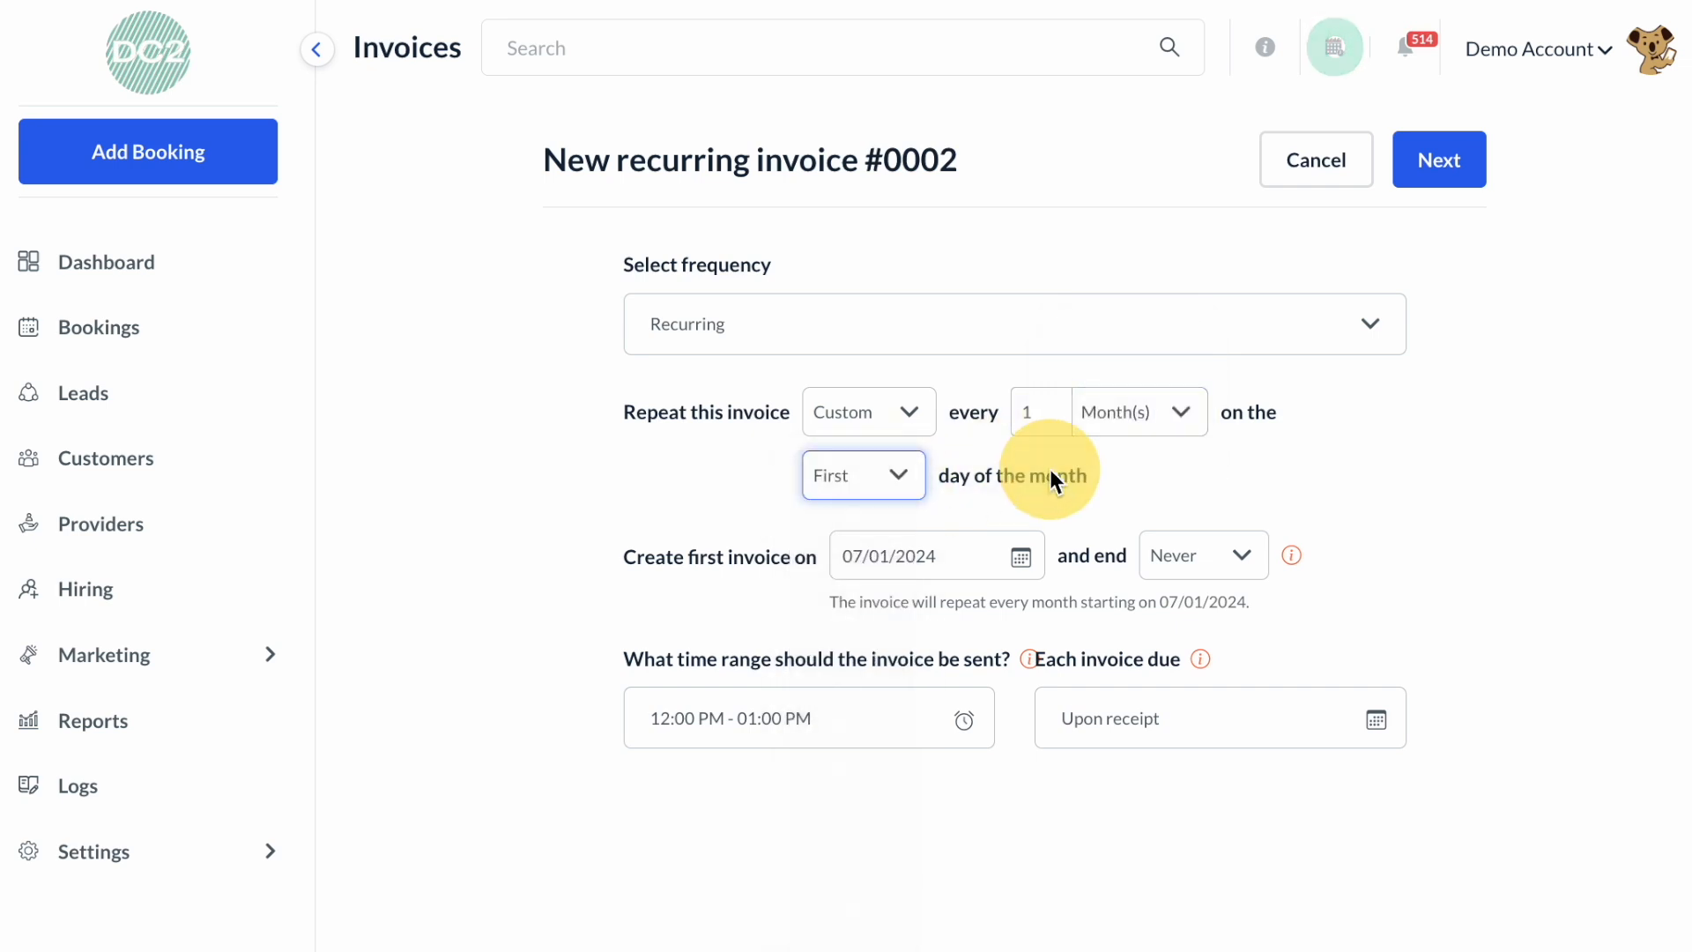
Step: Set the invoice to repeat Weekly every Friday
click(908, 414)
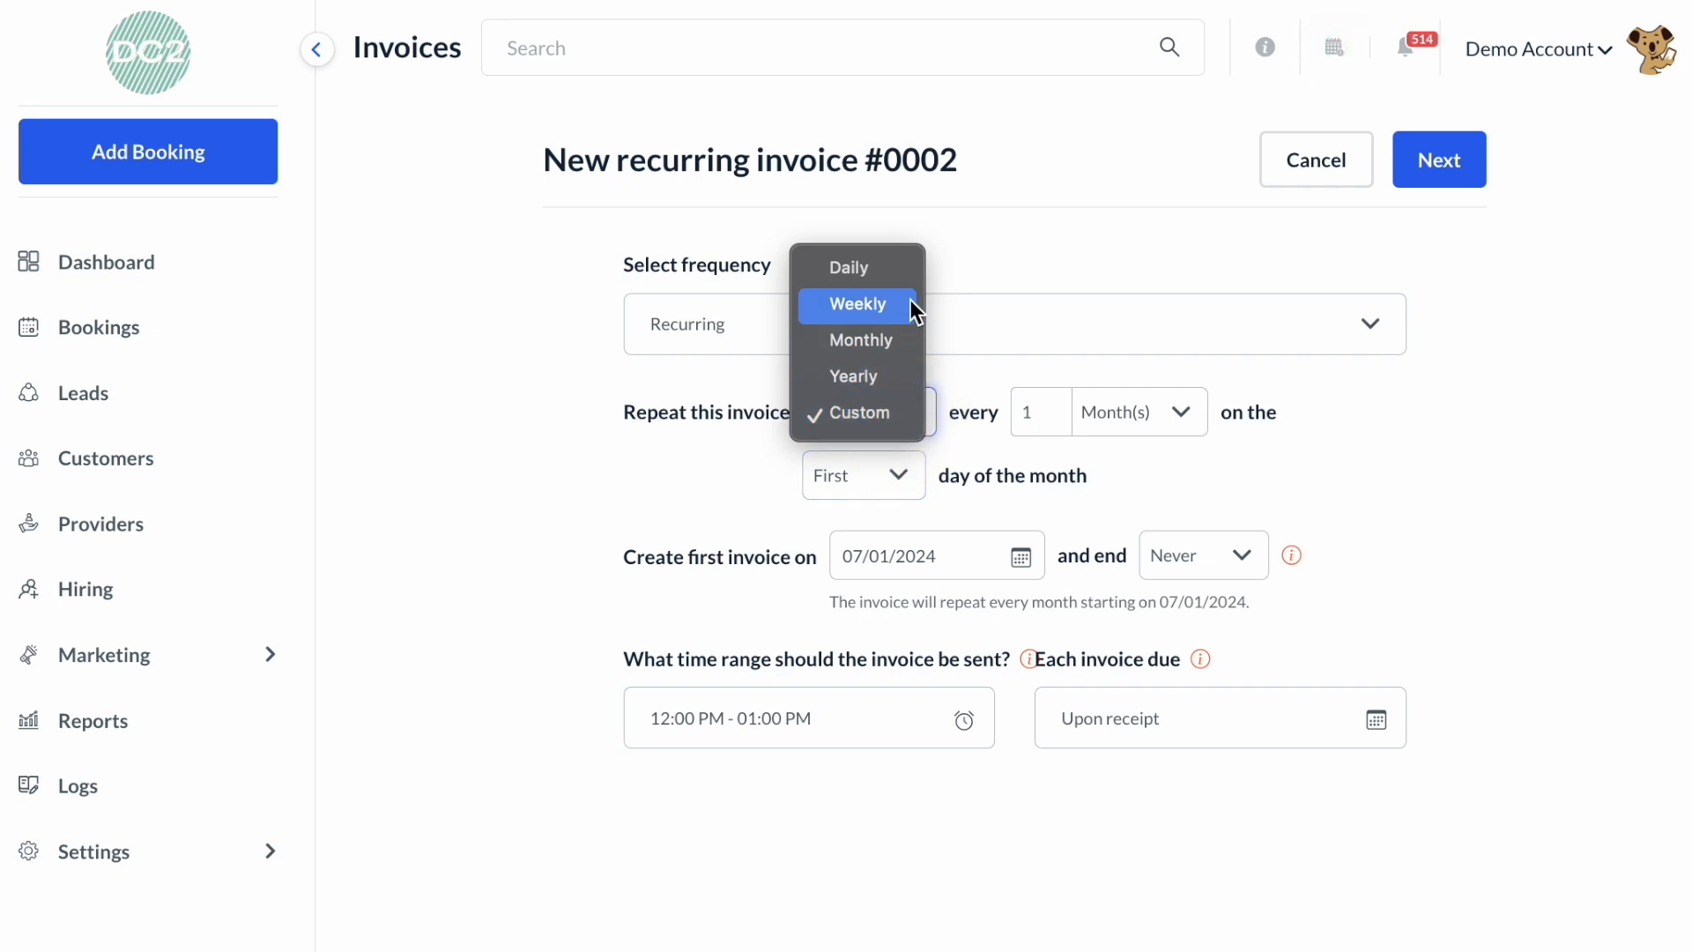
click(882, 309)
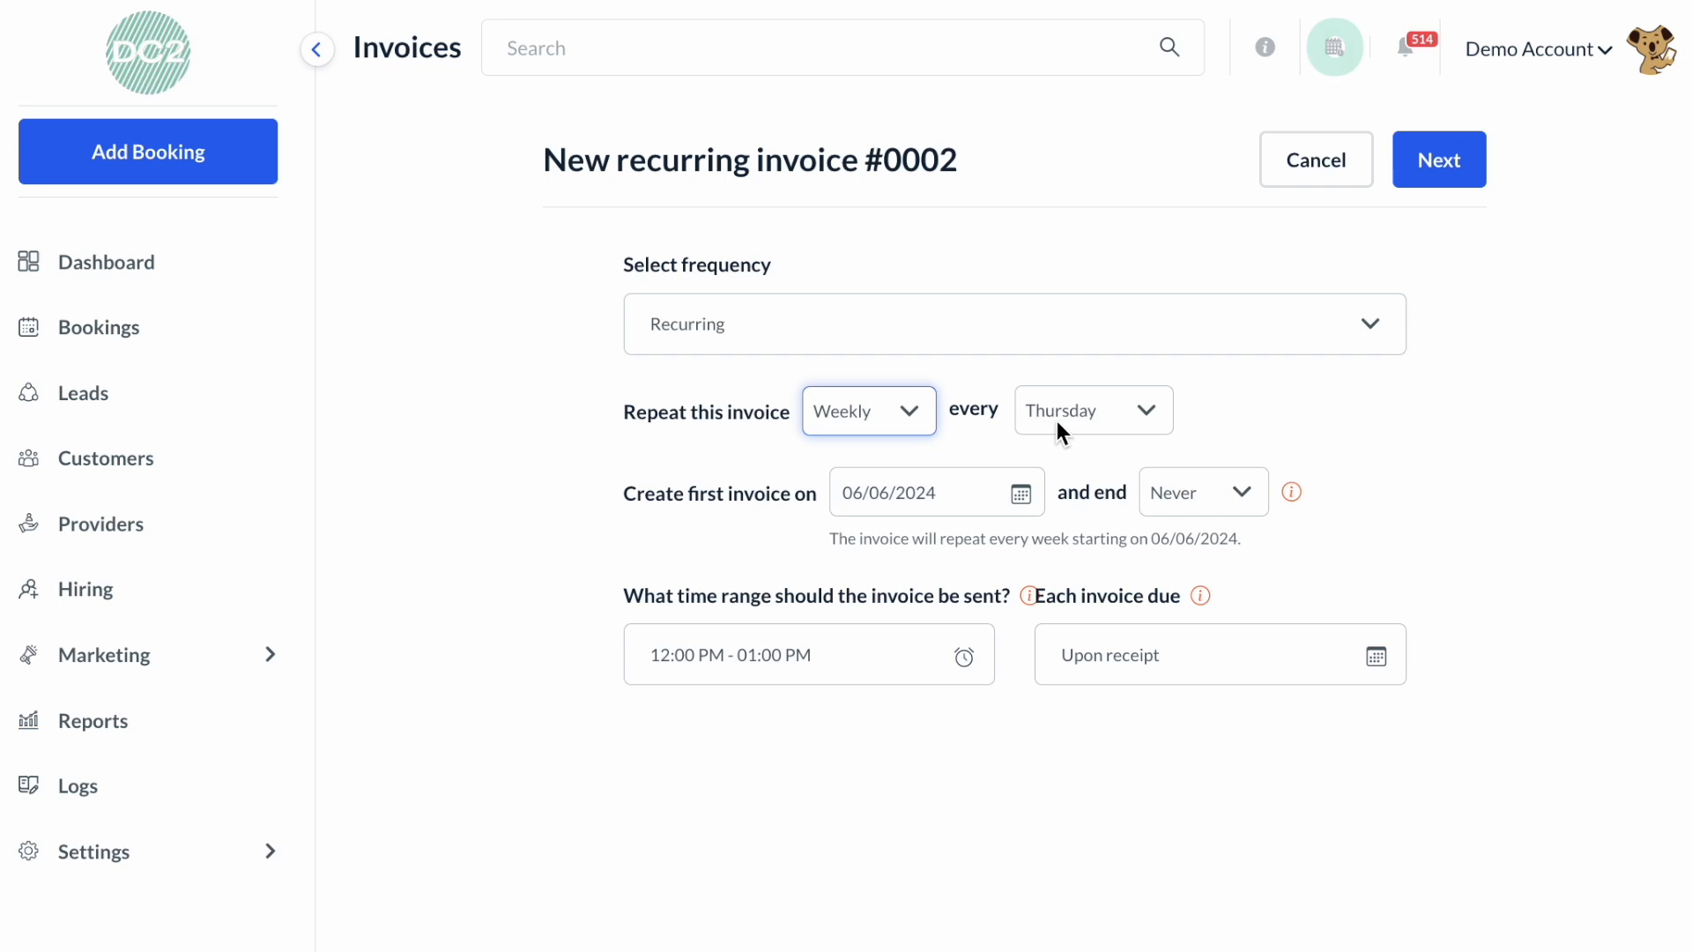
click(1059, 418)
click(1072, 455)
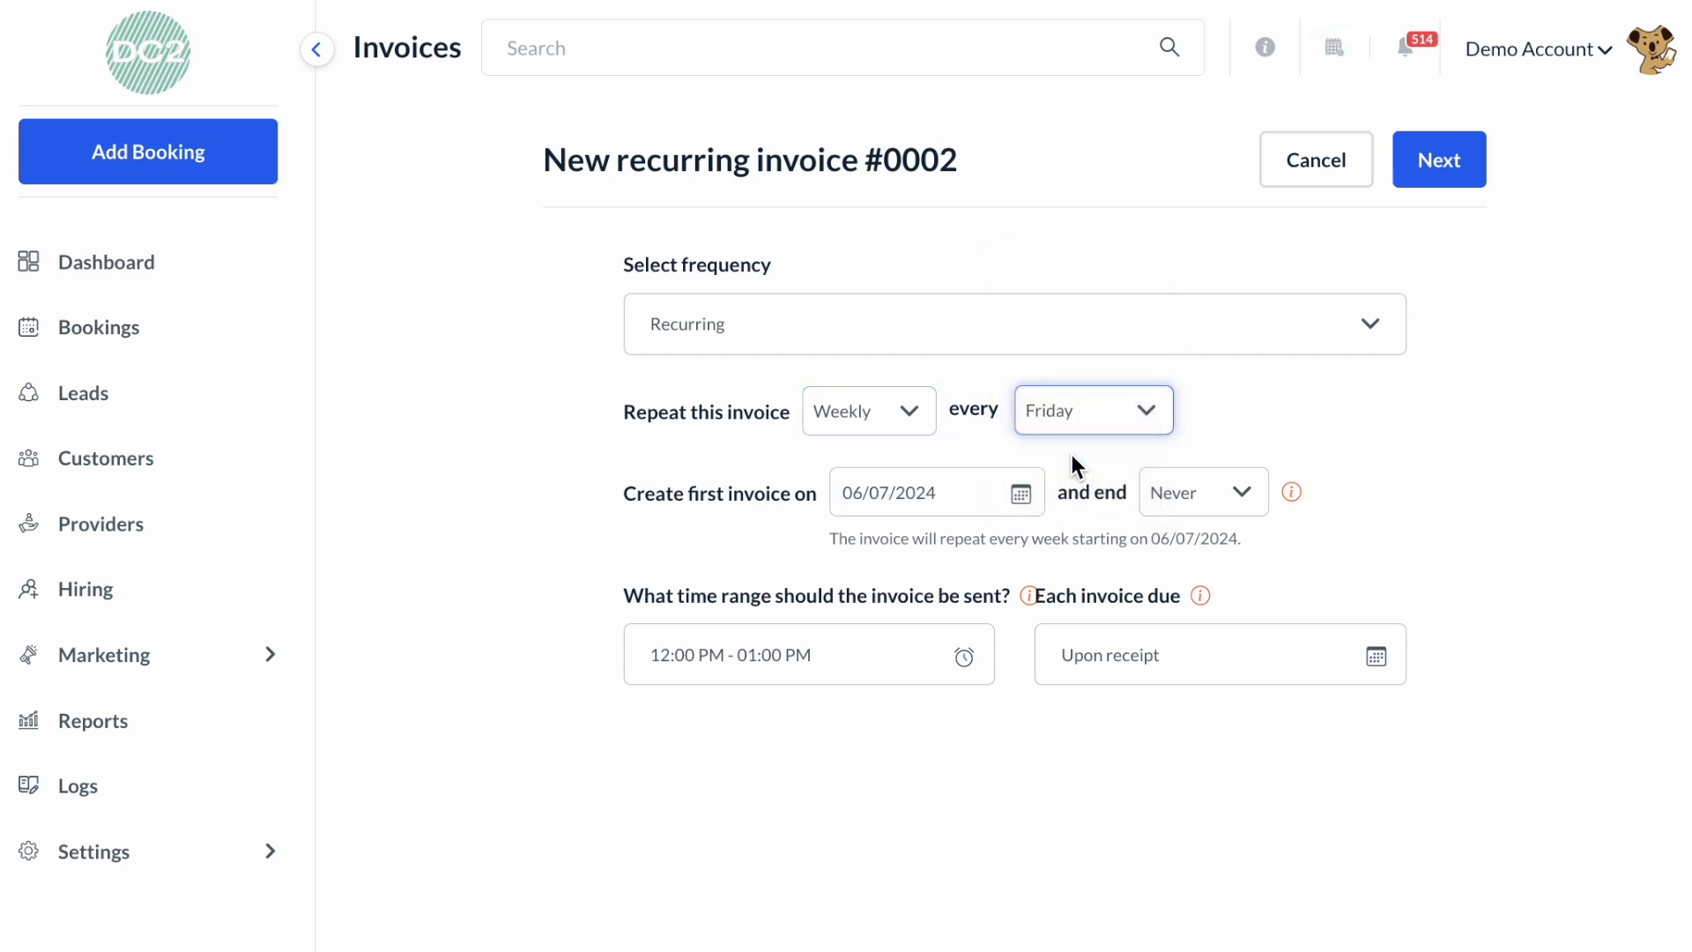
Step: Select 06/07/2024 as the first invoice's creation date and Never as the end of the recurrence
click(1020, 508)
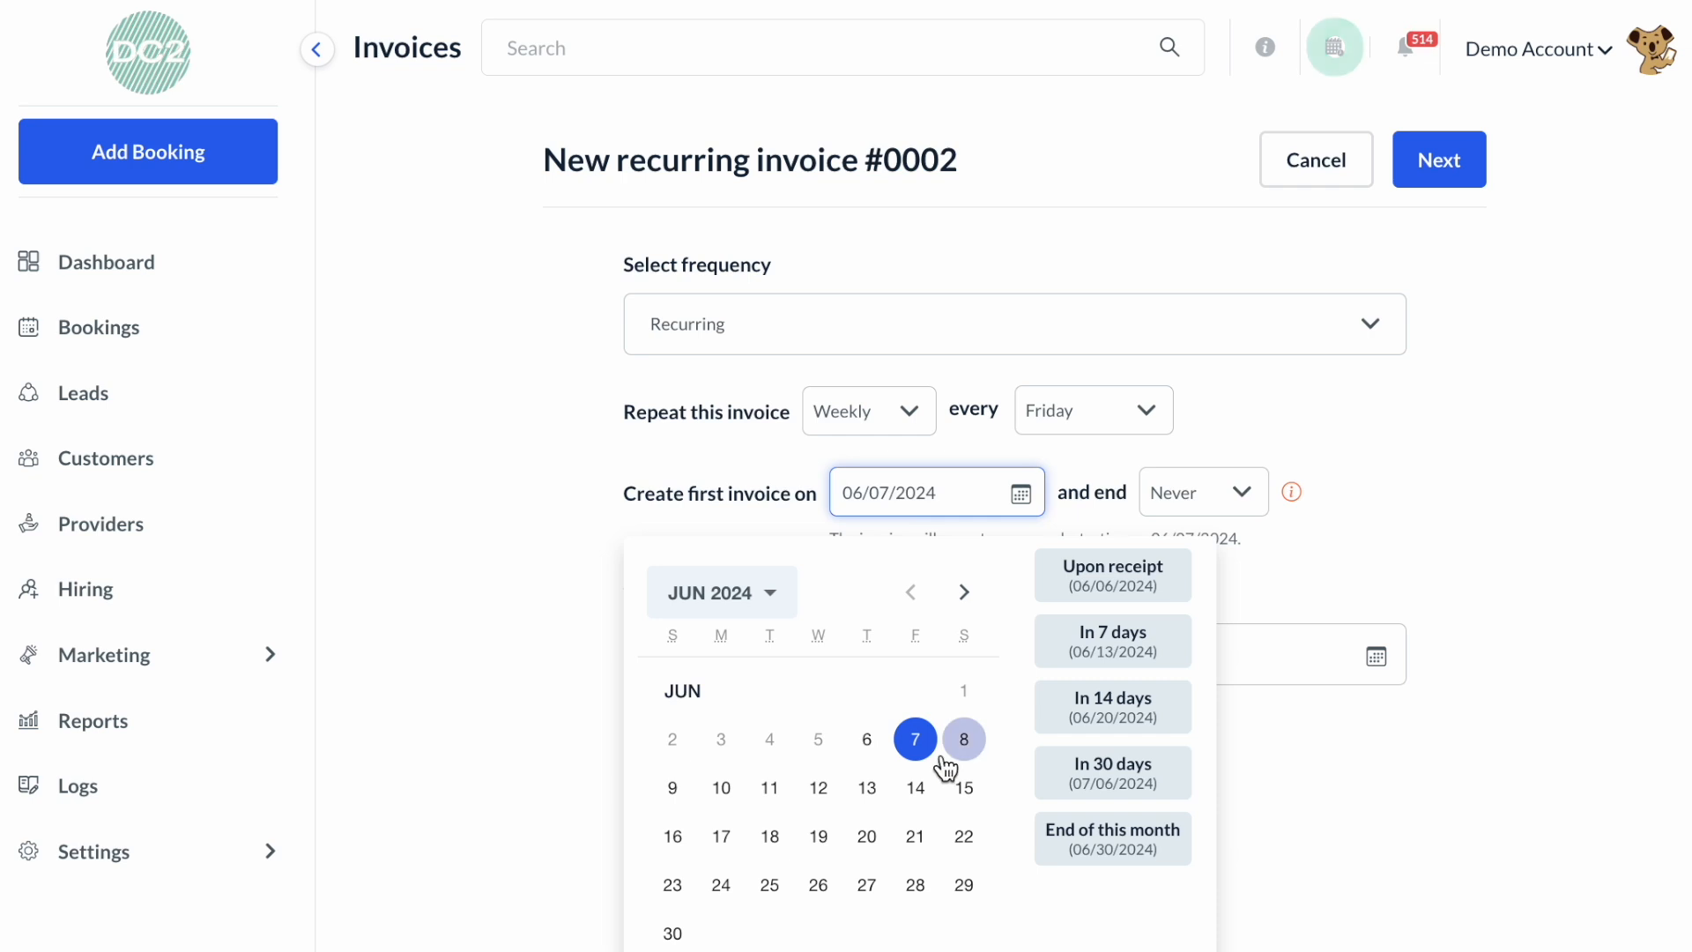
click(916, 749)
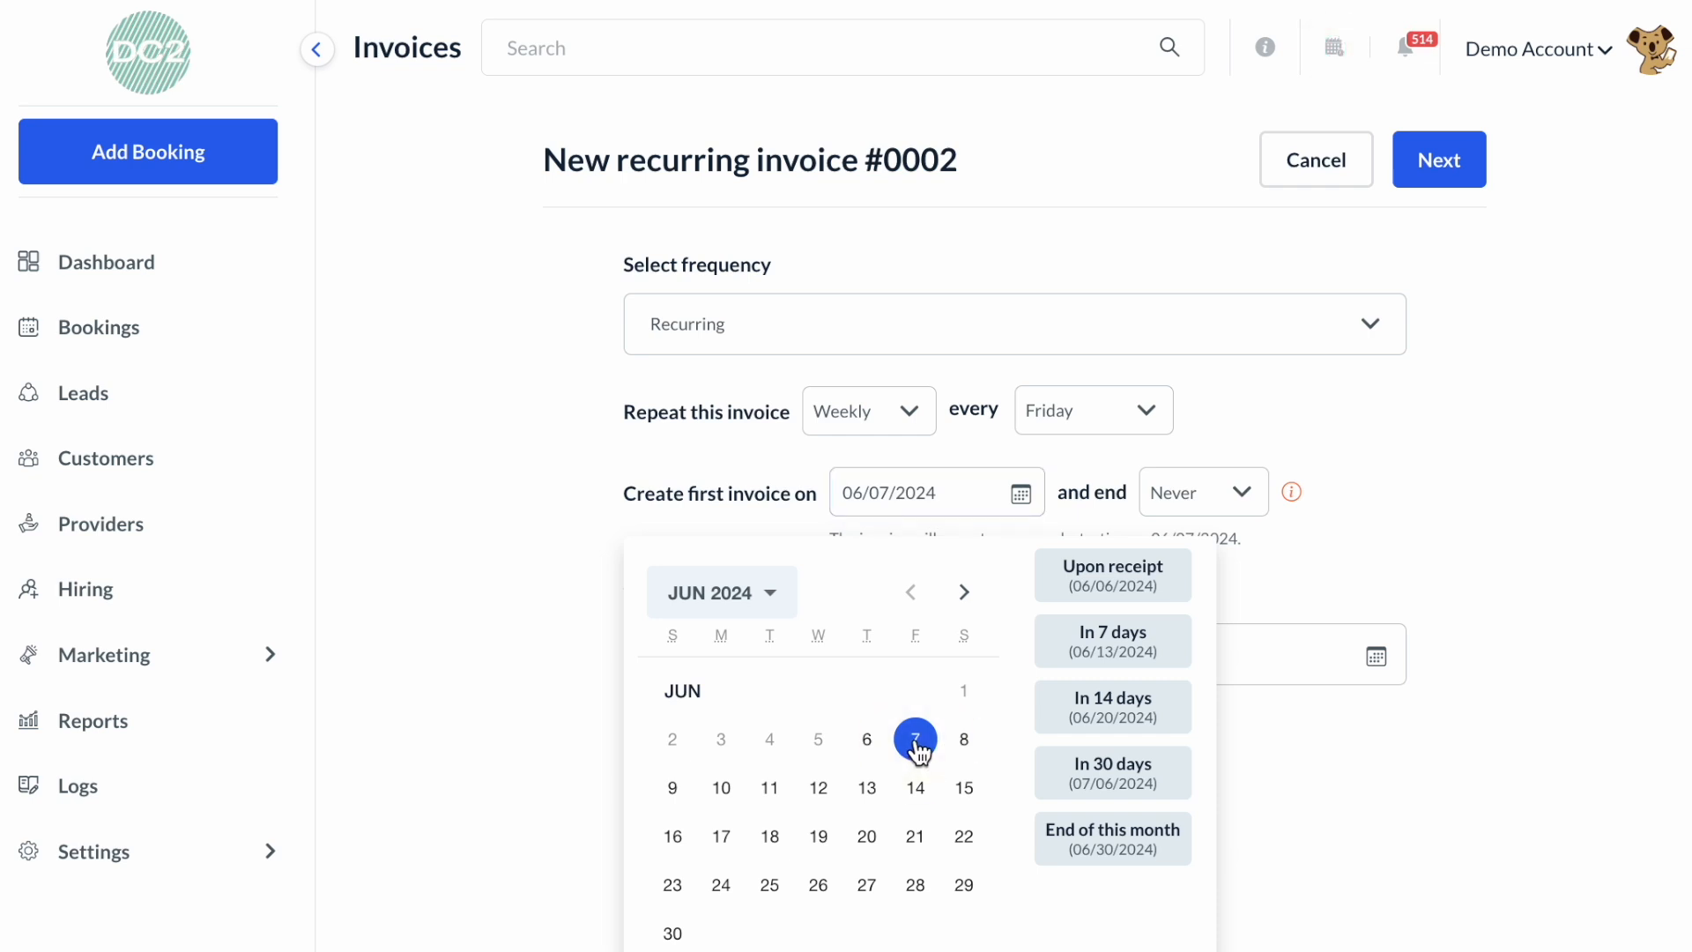
click(1105, 496)
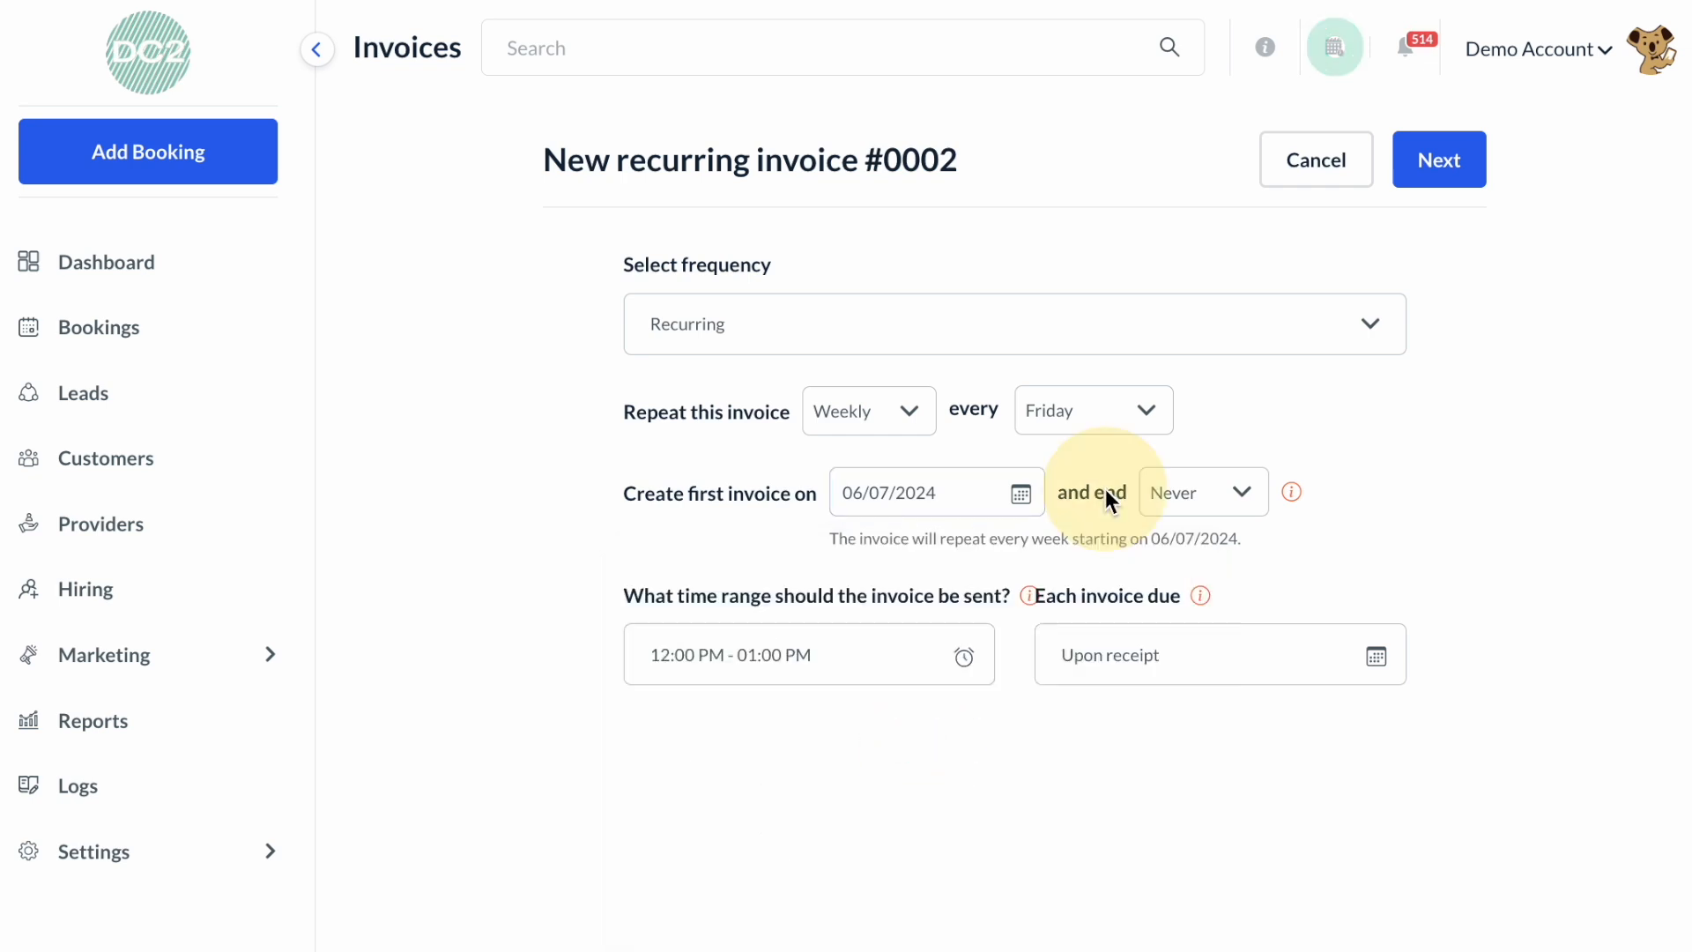
click(1168, 501)
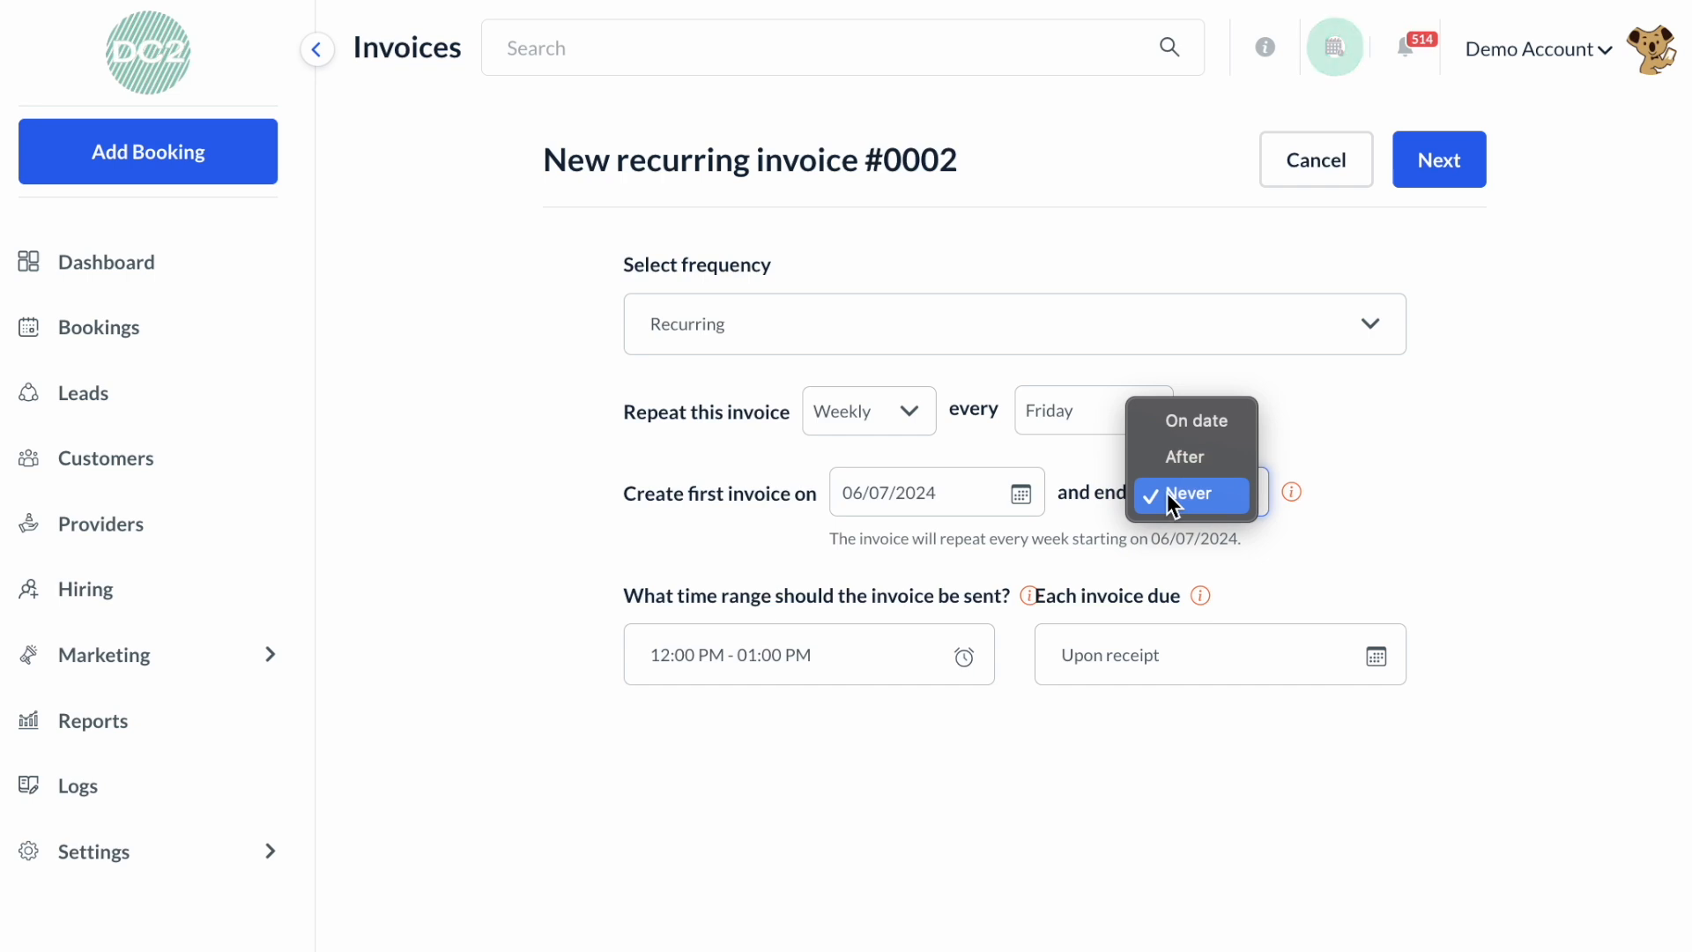
click(1166, 494)
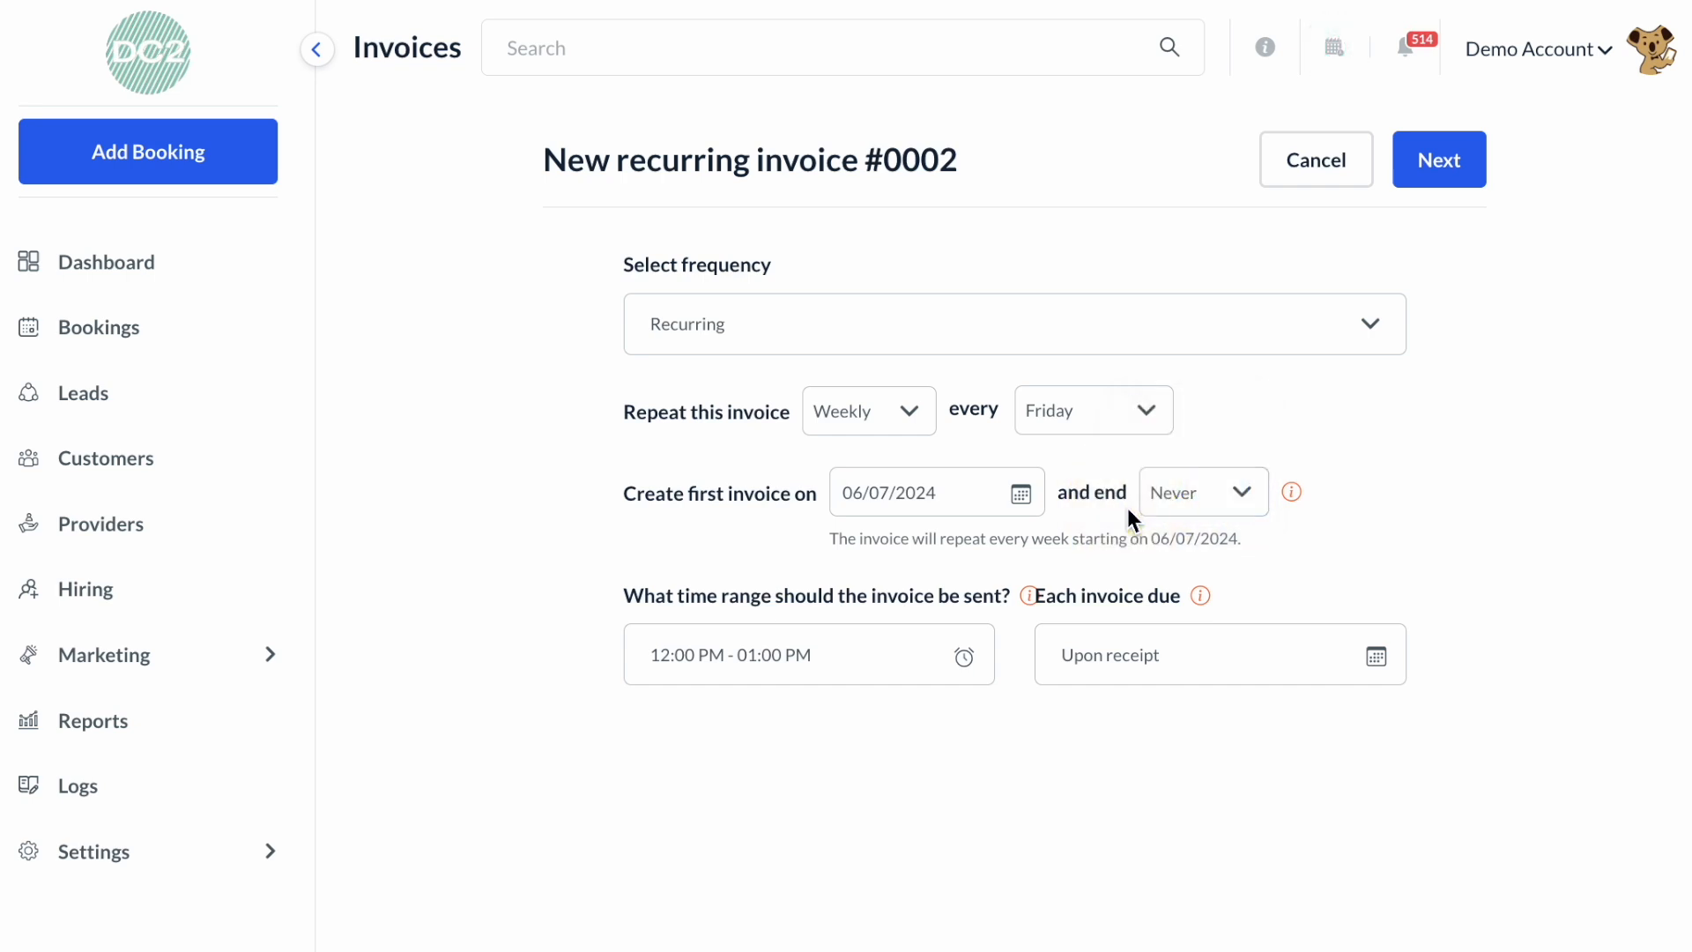
Step: Set the time range for sending the invoice to 09:00 AM - 10:00 AM
scroll(1128, 508, down, 1)
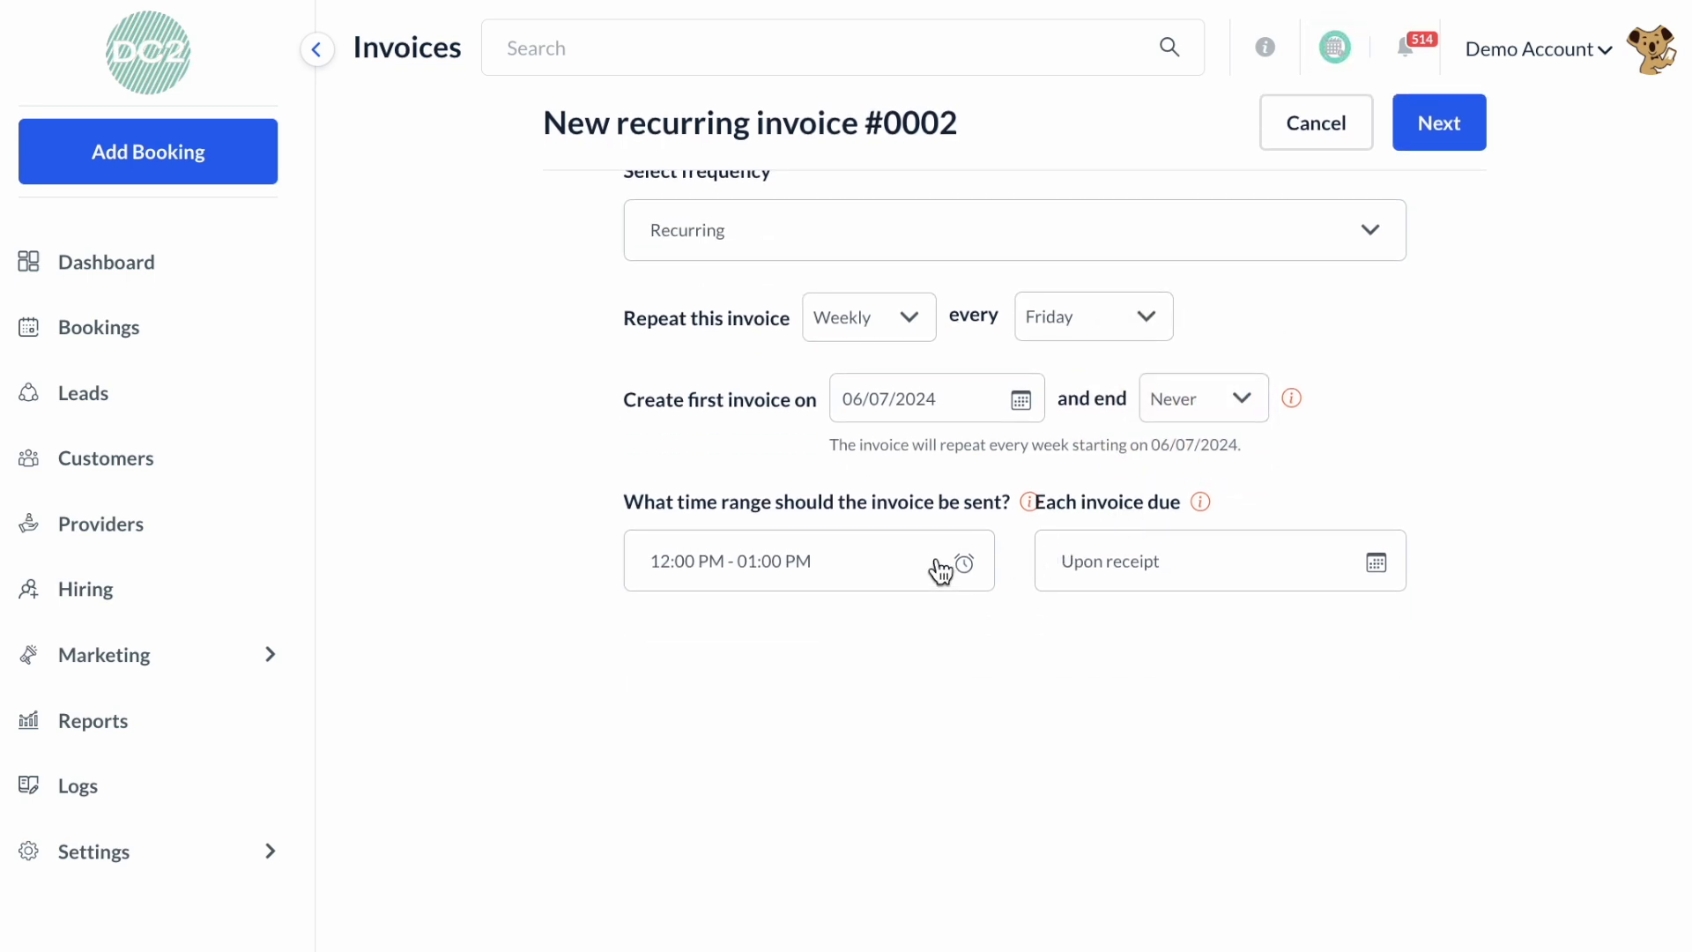
click(940, 571)
click(707, 494)
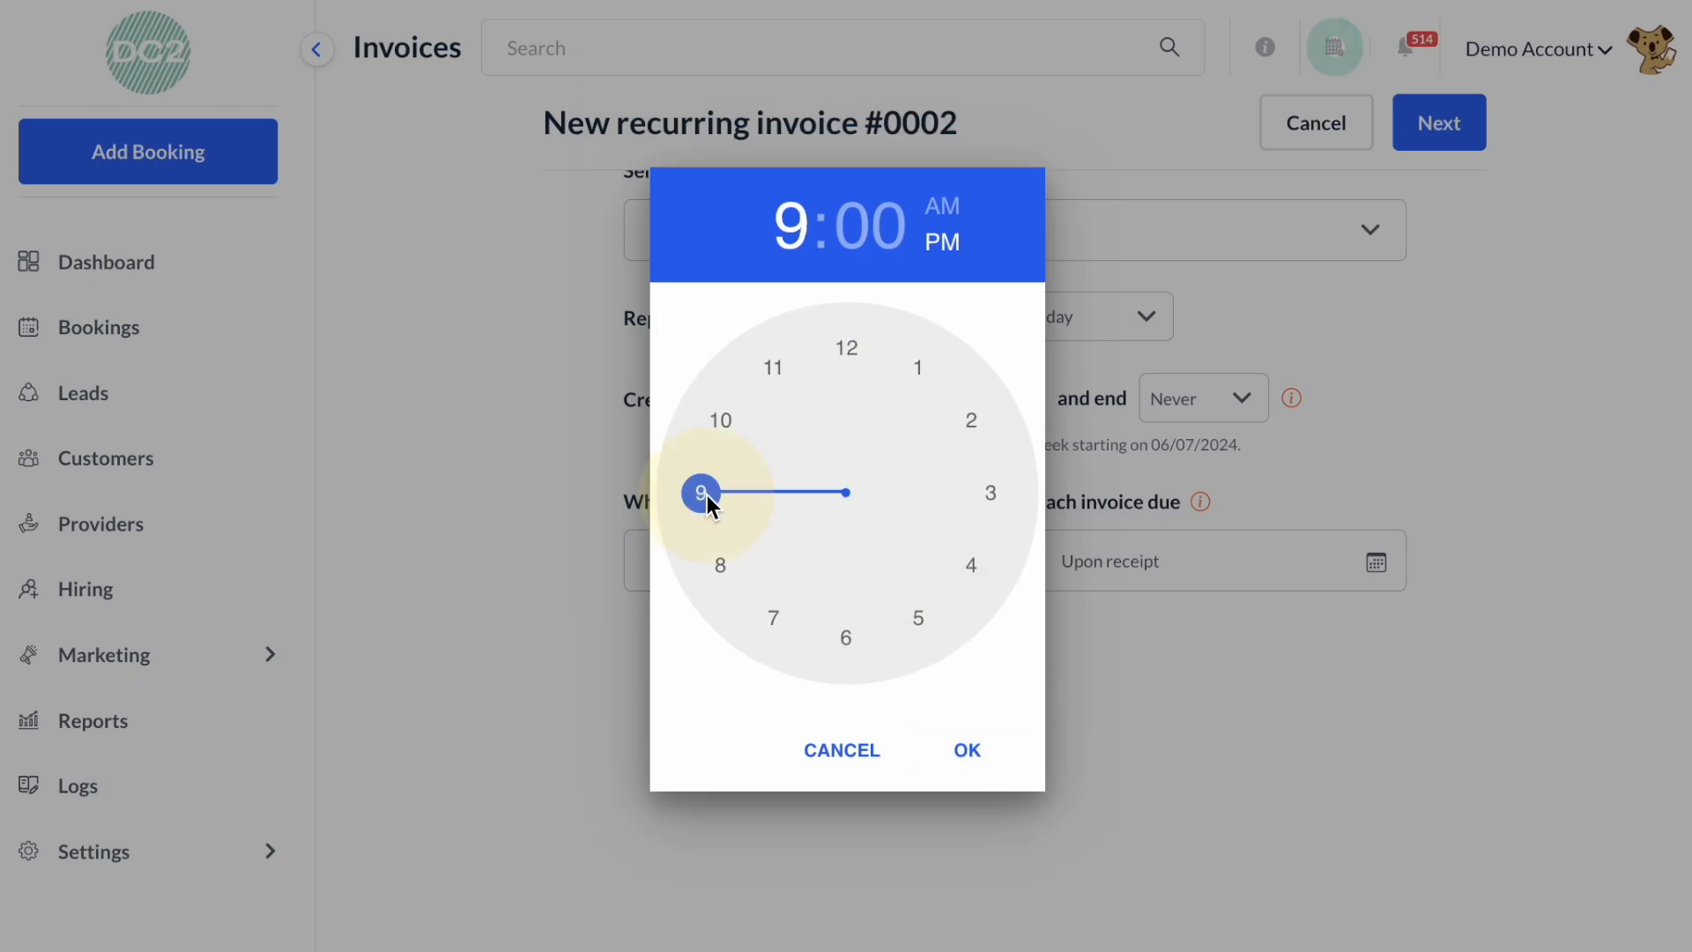
click(941, 208)
click(976, 758)
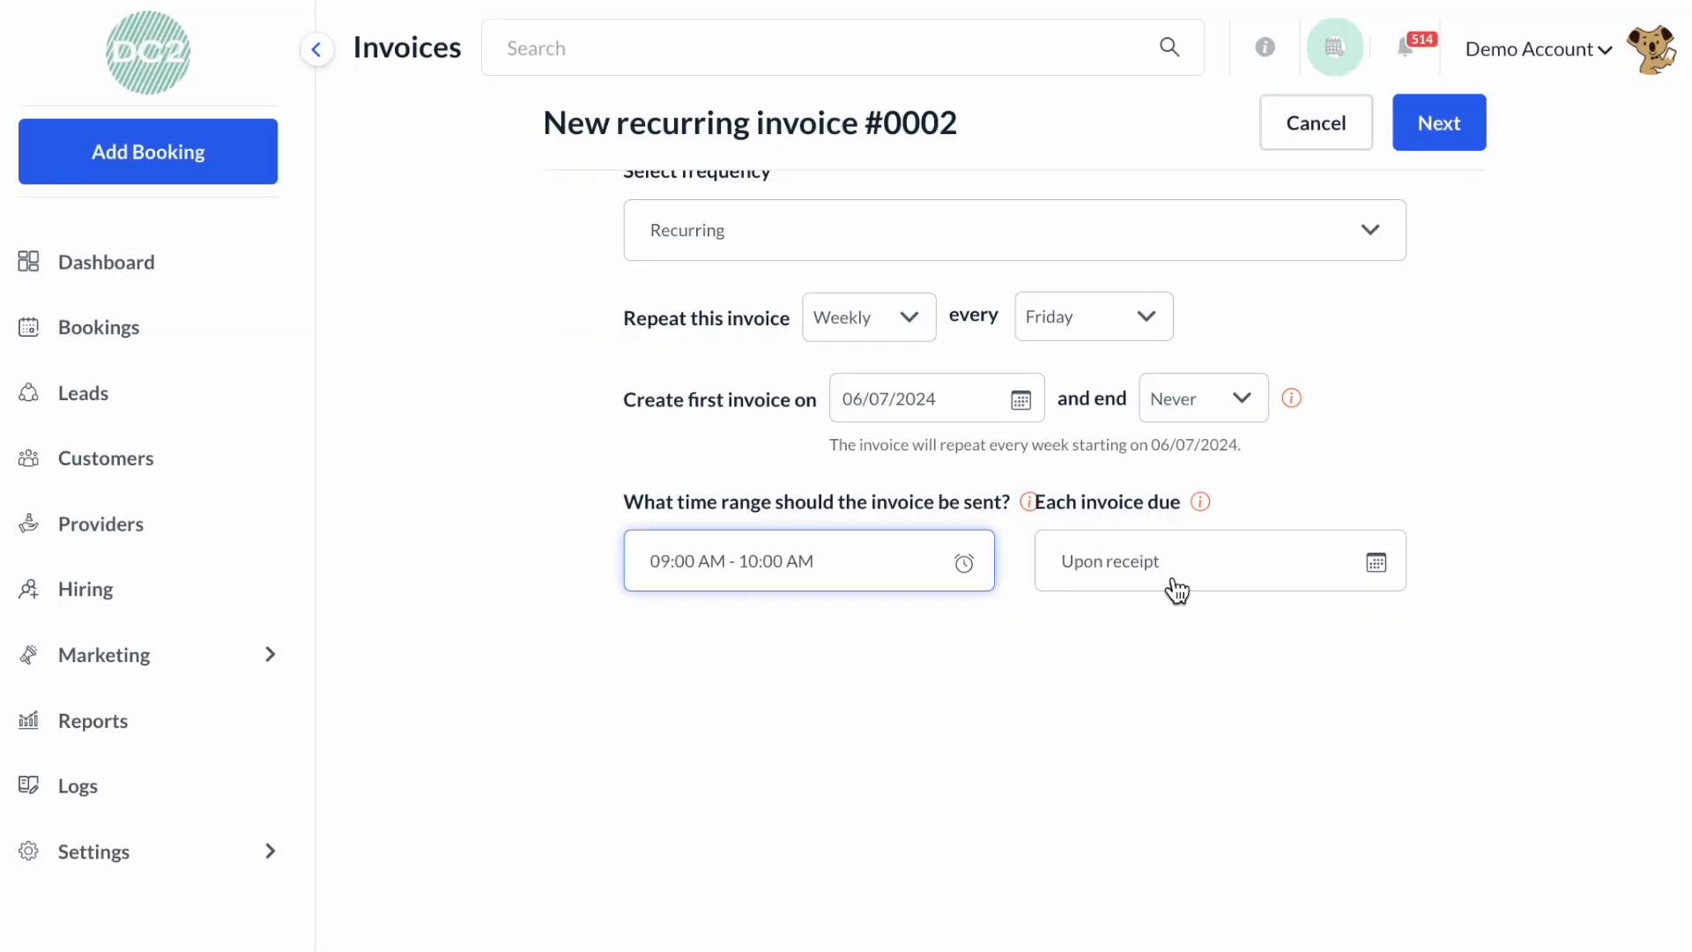
Step: Set each invoice due In 5 days by selecting June 12, 2024 as the due date
click(1179, 577)
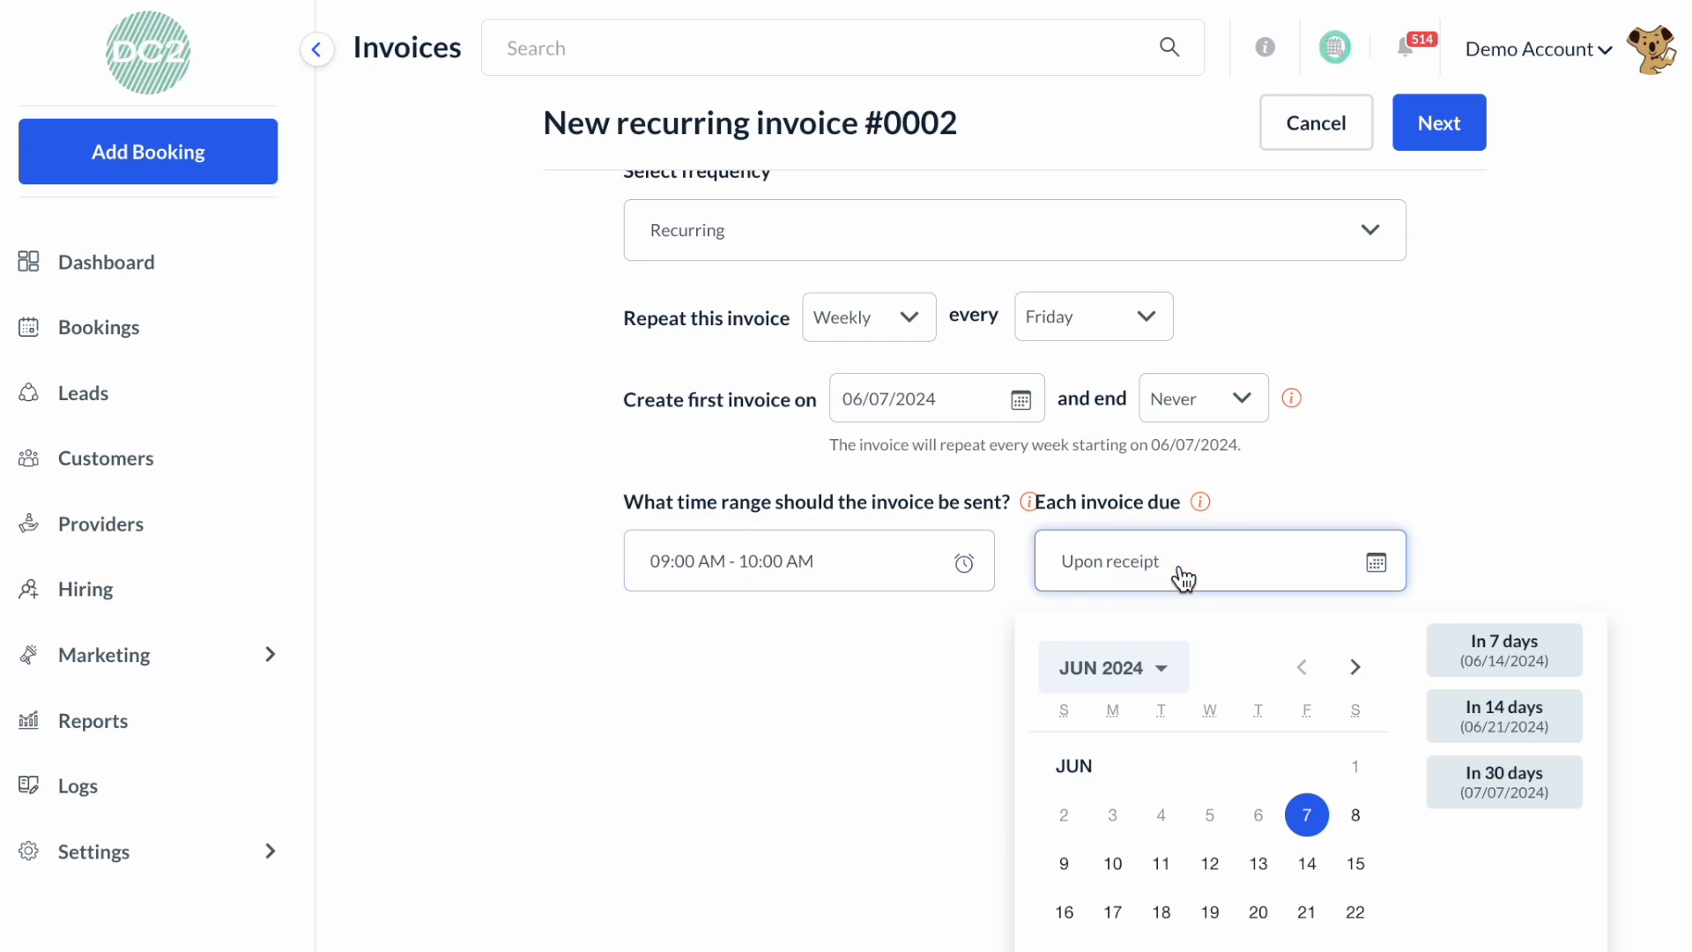
scroll(1182, 577, down, 1)
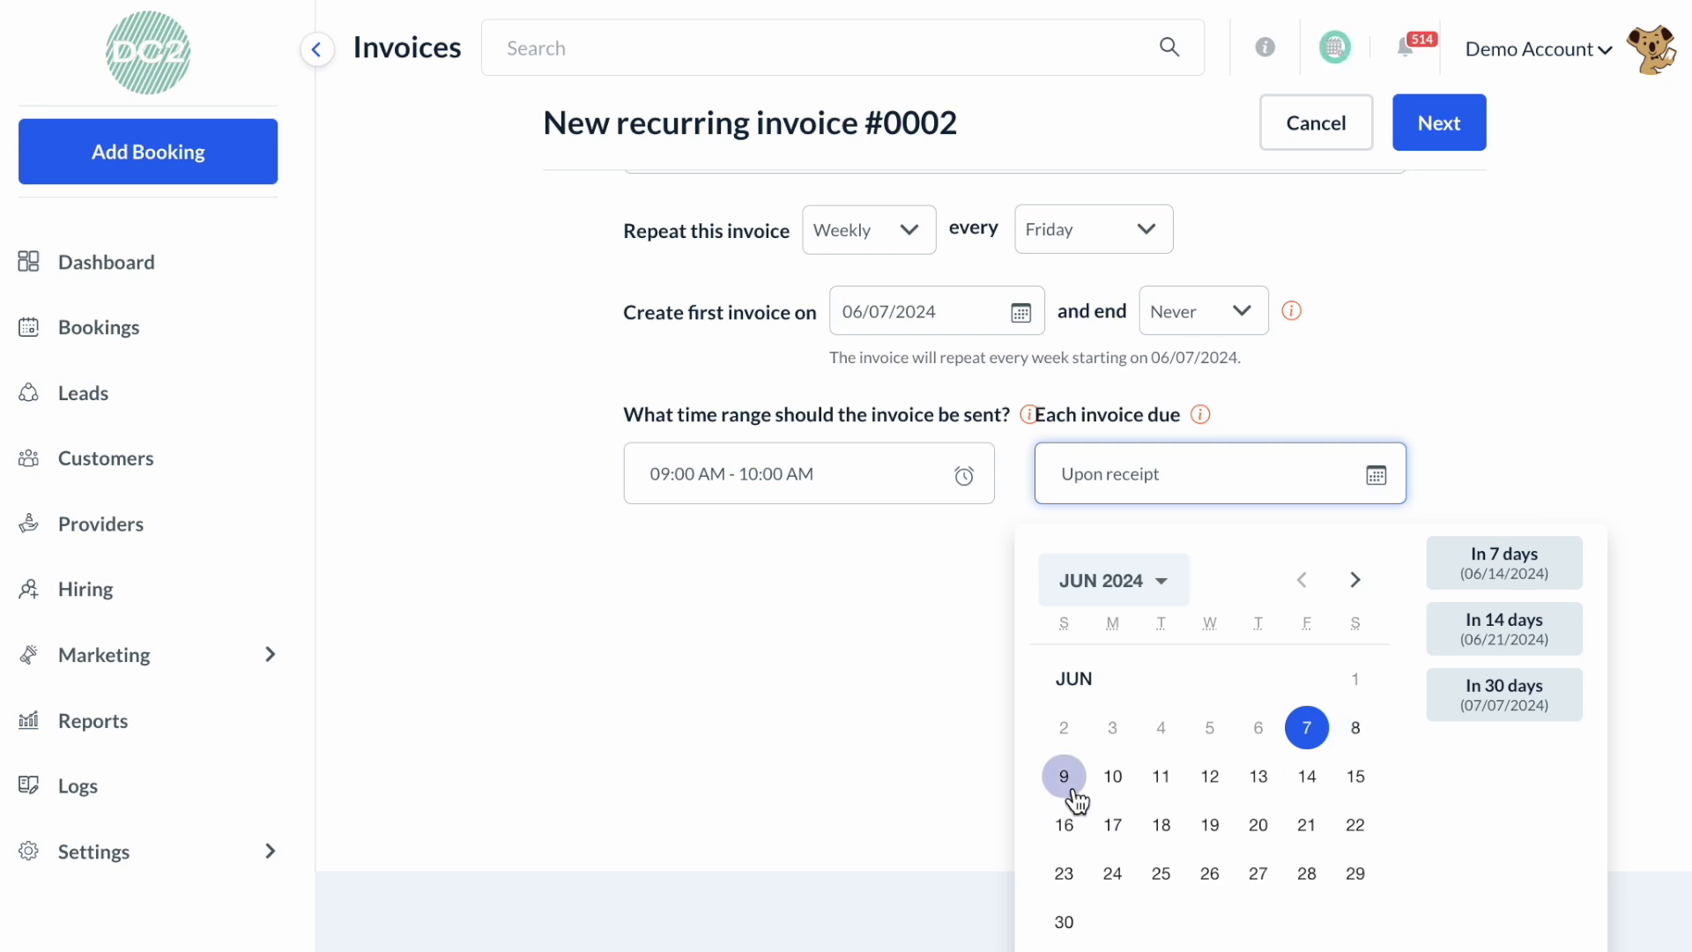
click(1208, 780)
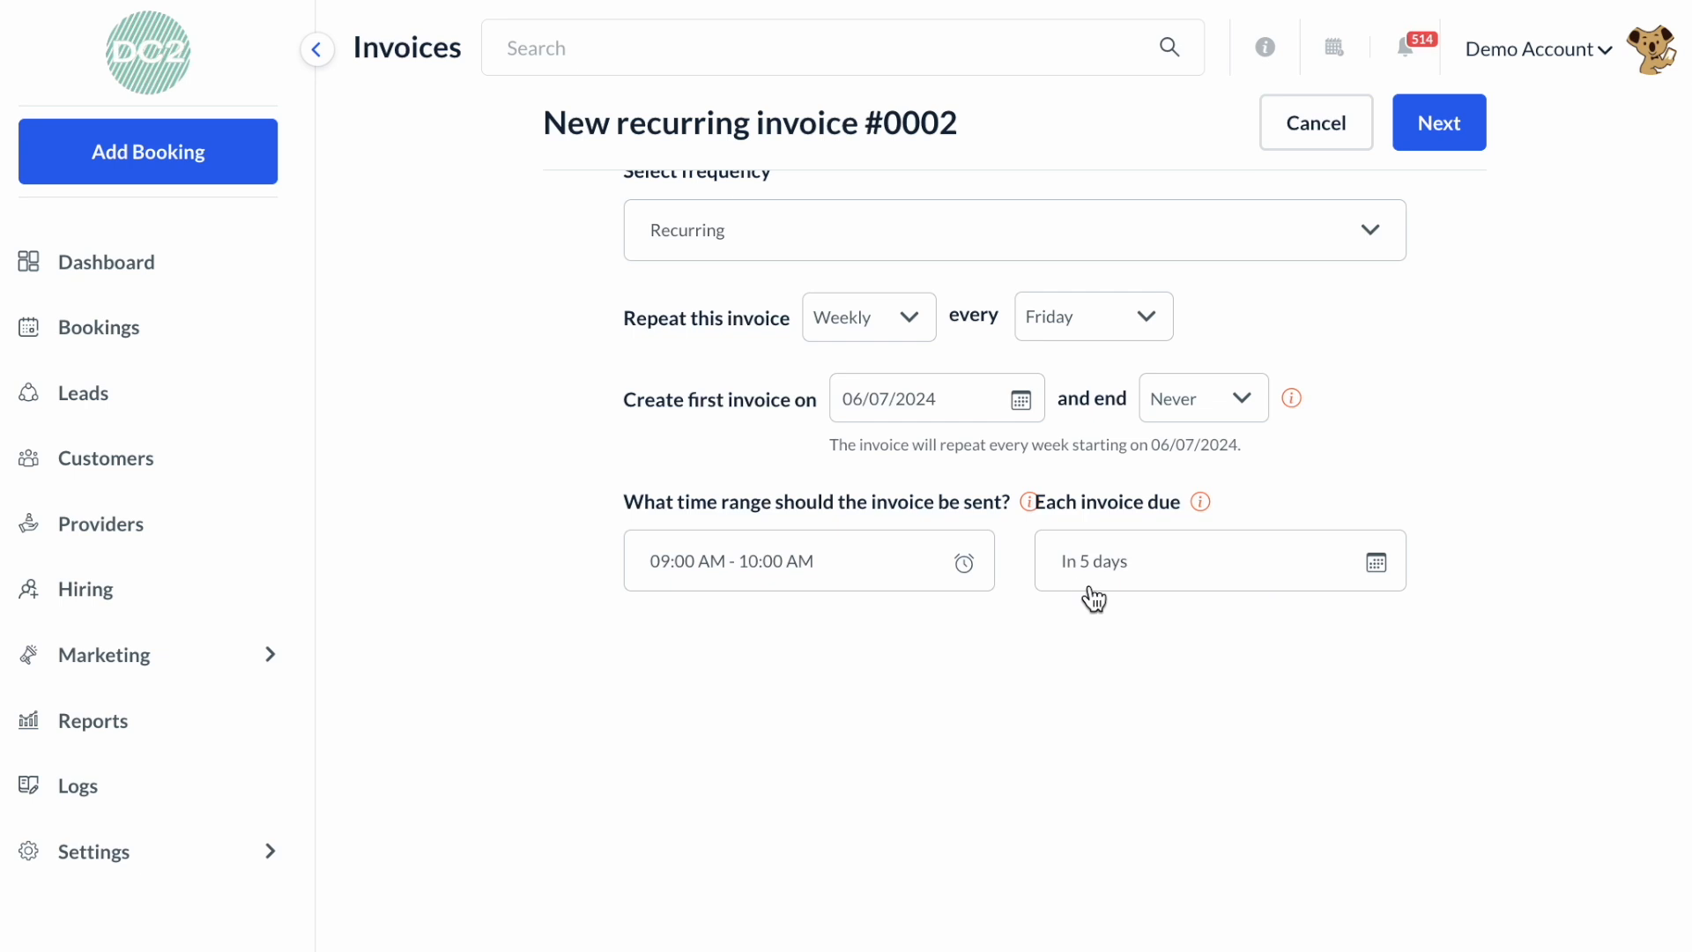
scroll(1126, 581, up, 1)
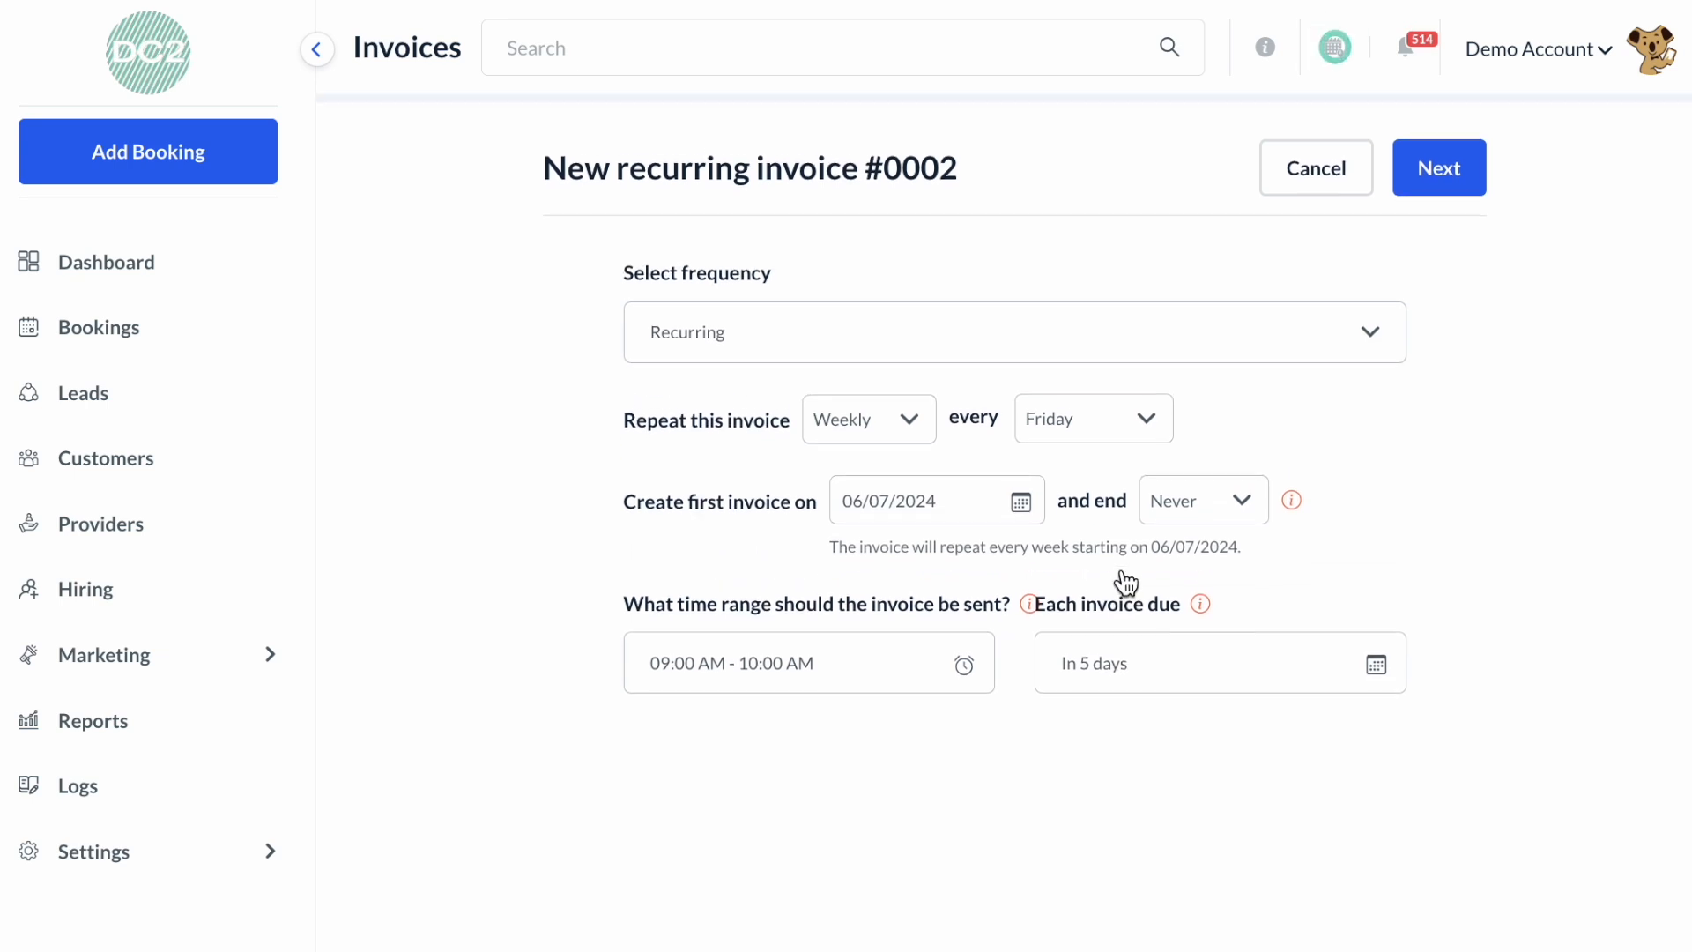
Step: Continue from the recurrence schedule to the invoice editor and expand its Customization settings
click(1441, 166)
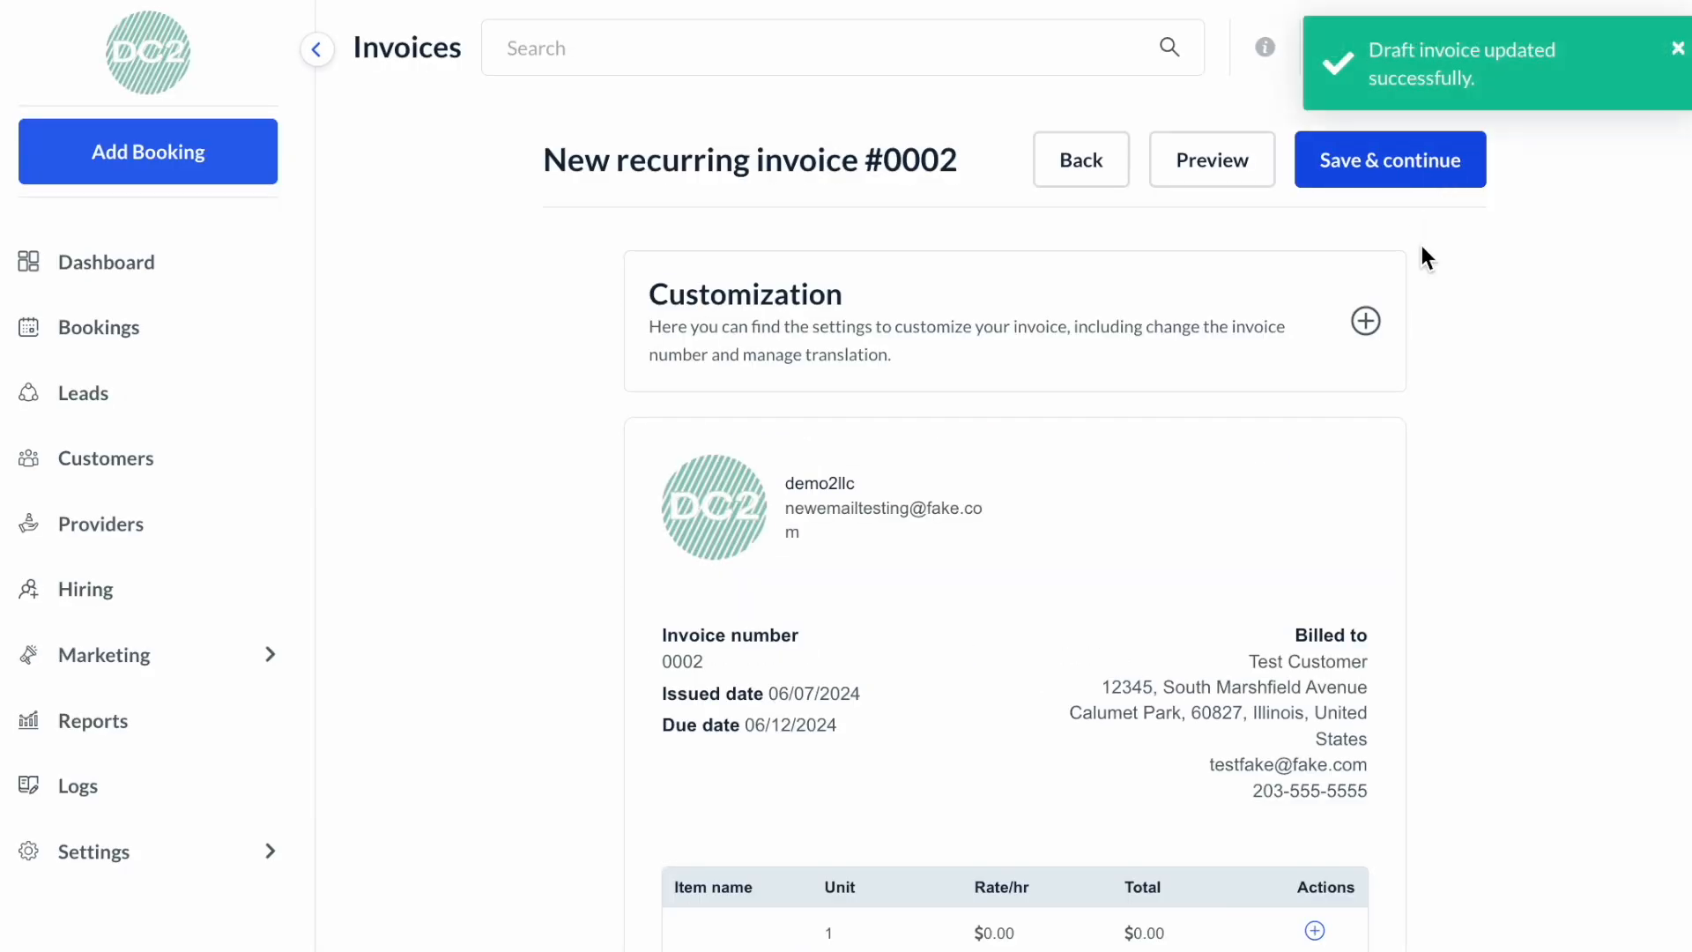
click(1377, 330)
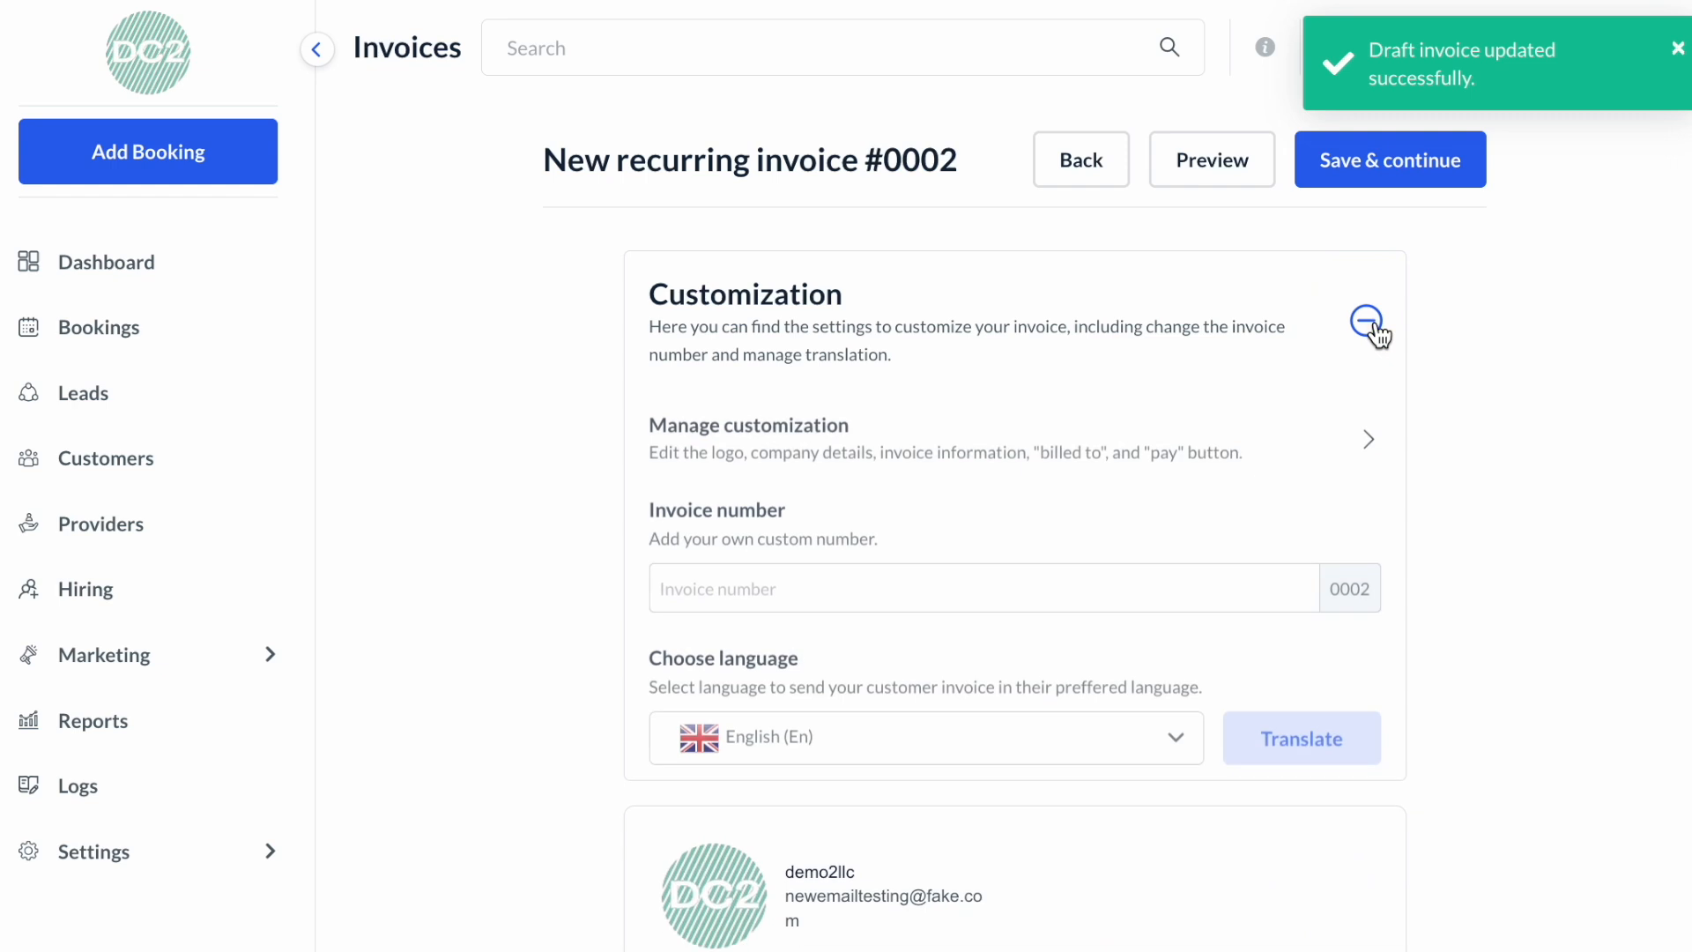
scroll(1377, 331, down, 3)
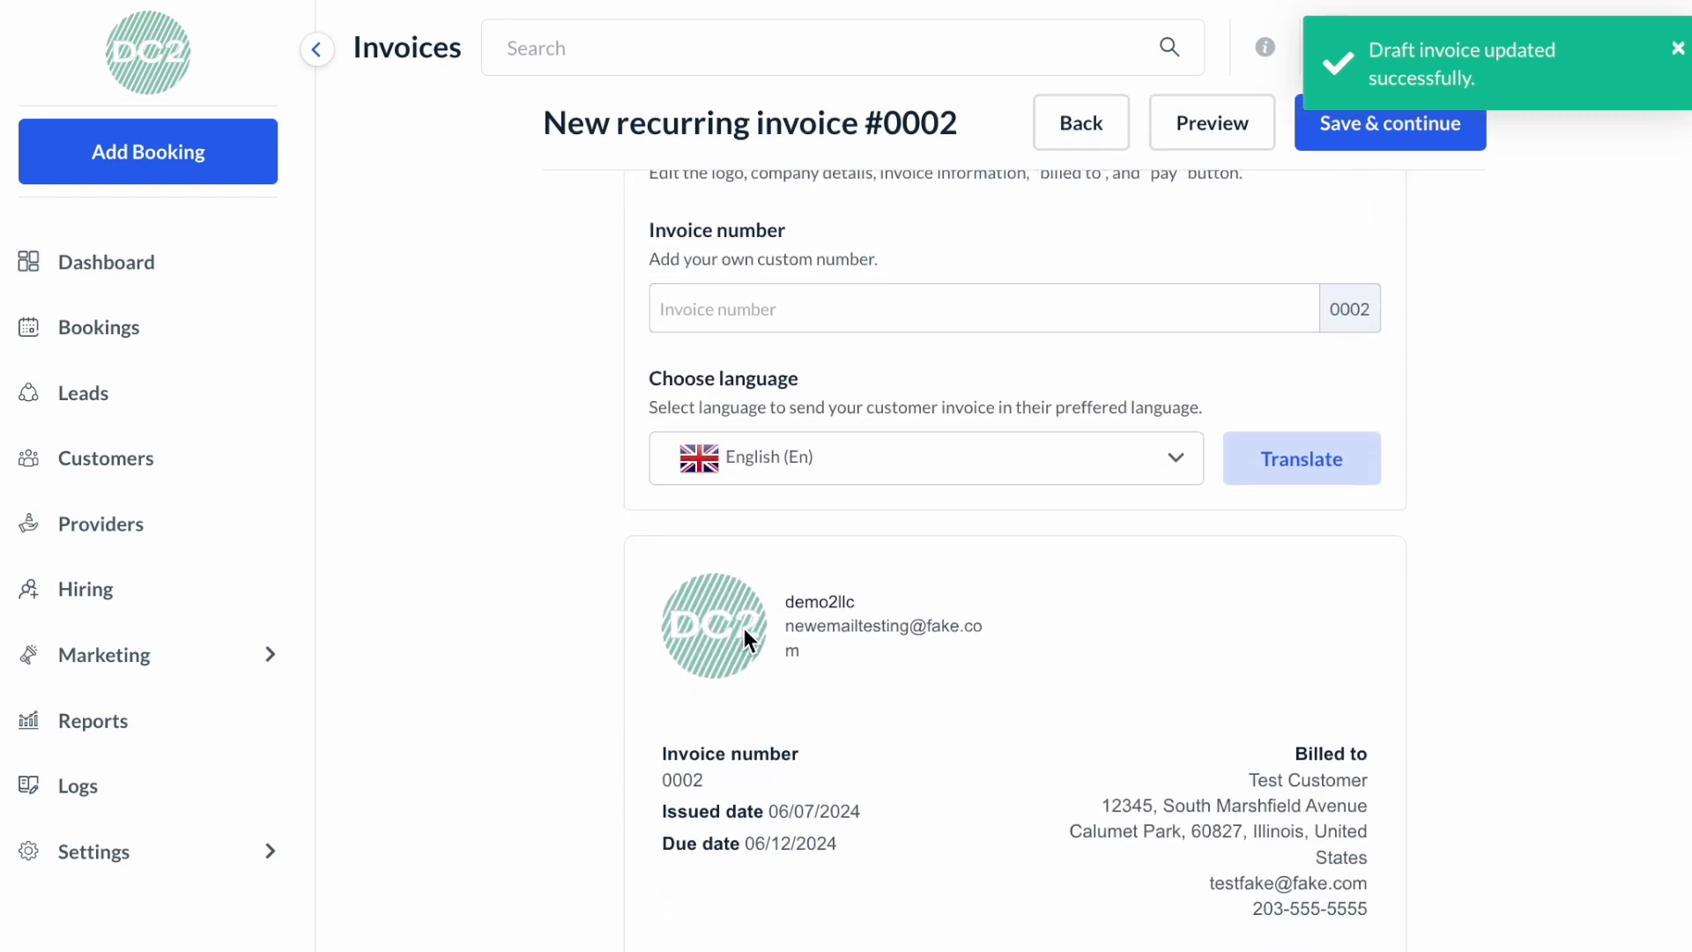
scroll(744, 628, down, 2)
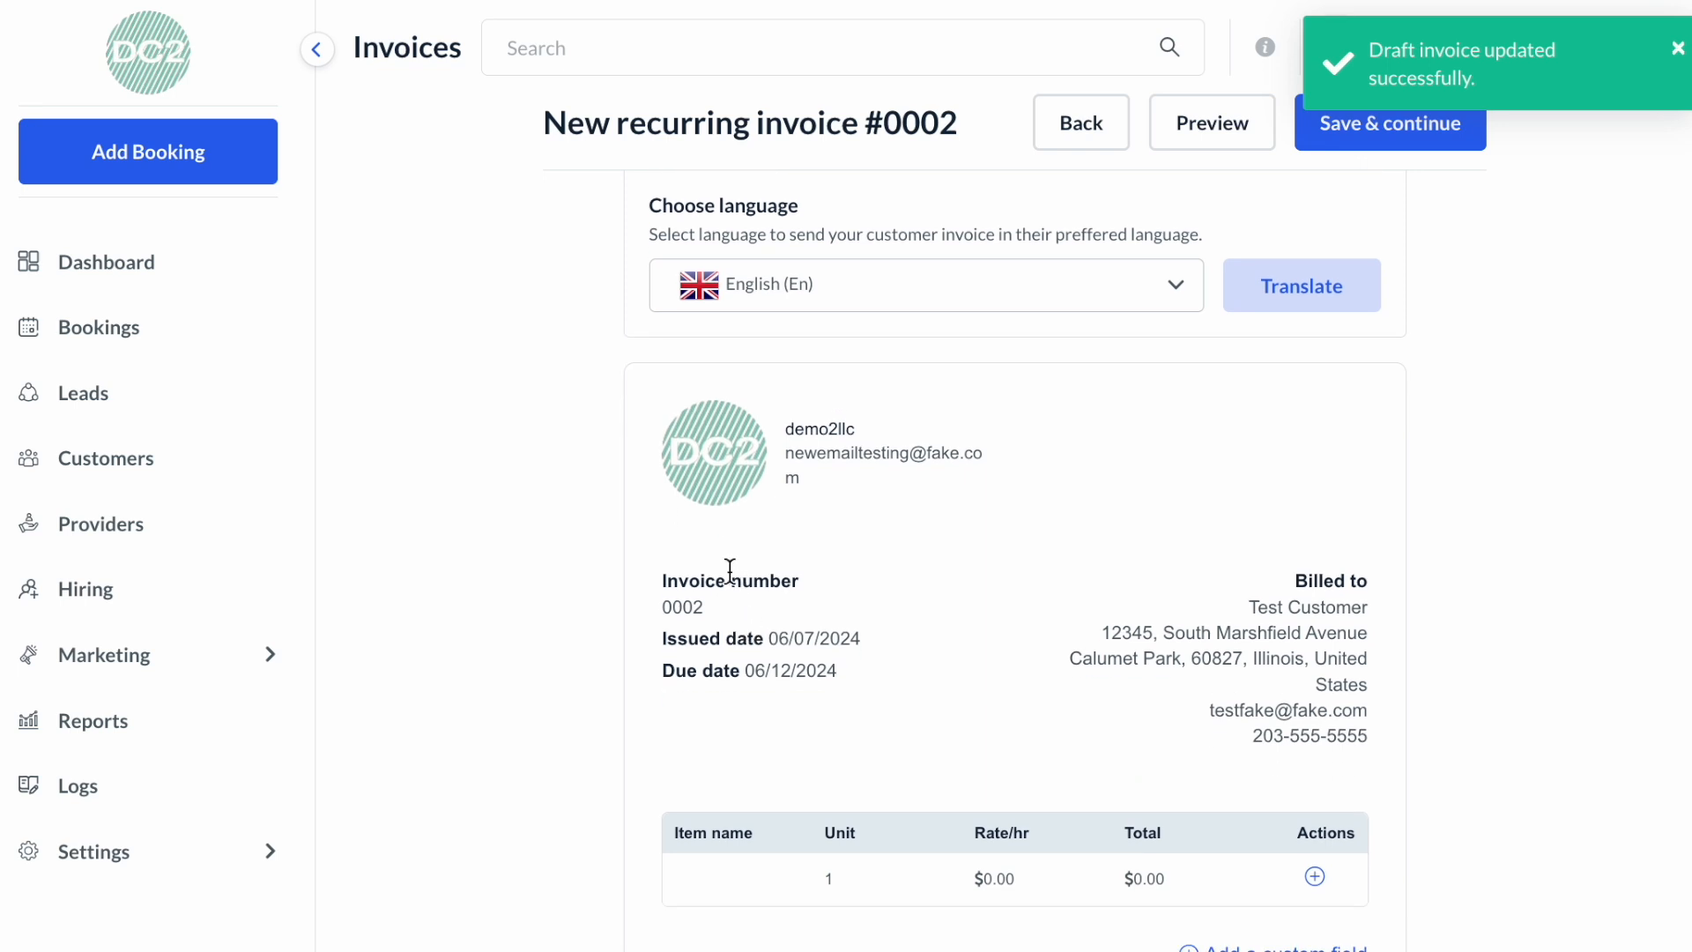
scroll(690, 584, down, 2)
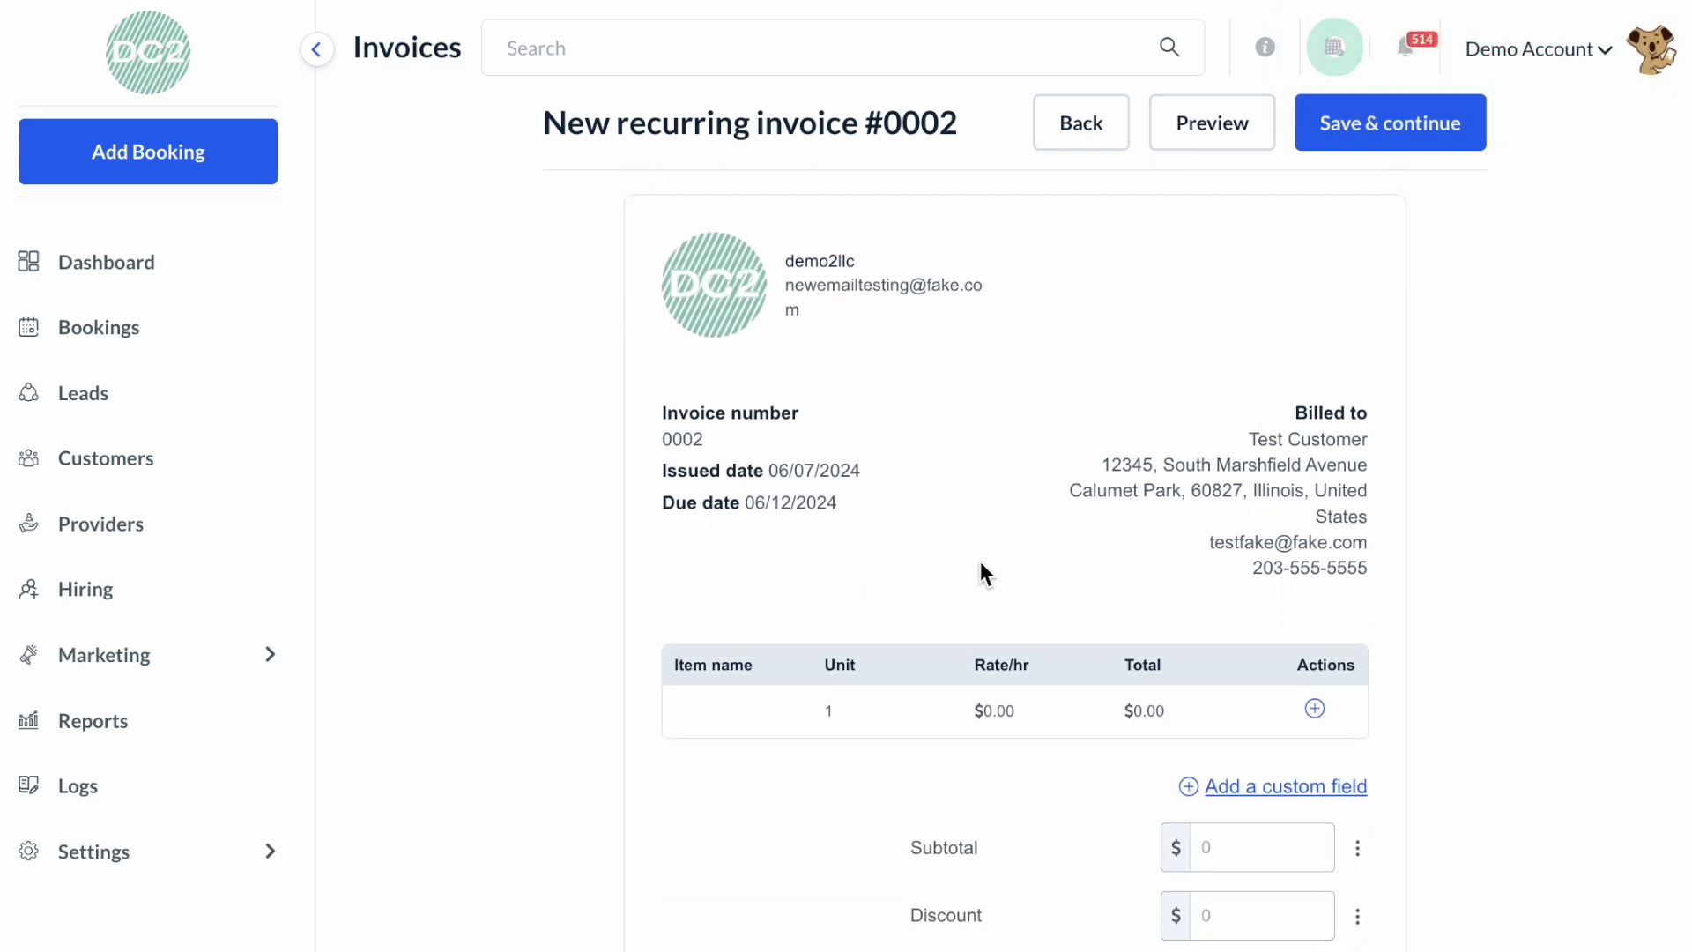
Step: Add a second row to the item table and name the first item Deep Cleaning
scroll(980, 562, down, 4)
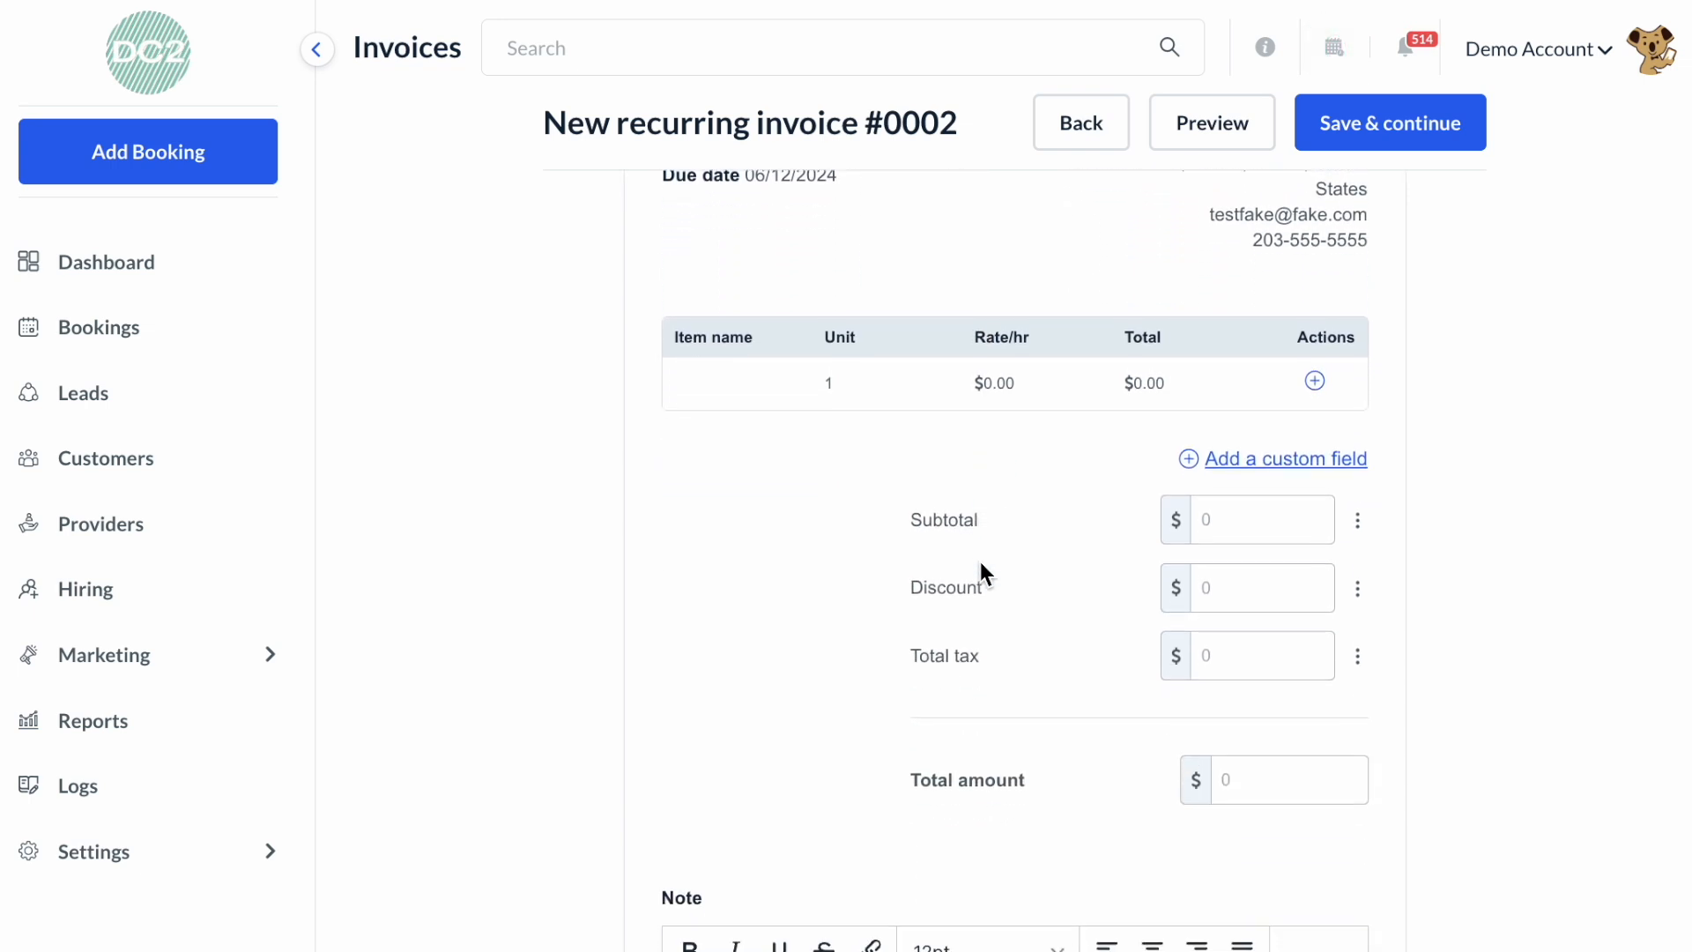
click(1315, 381)
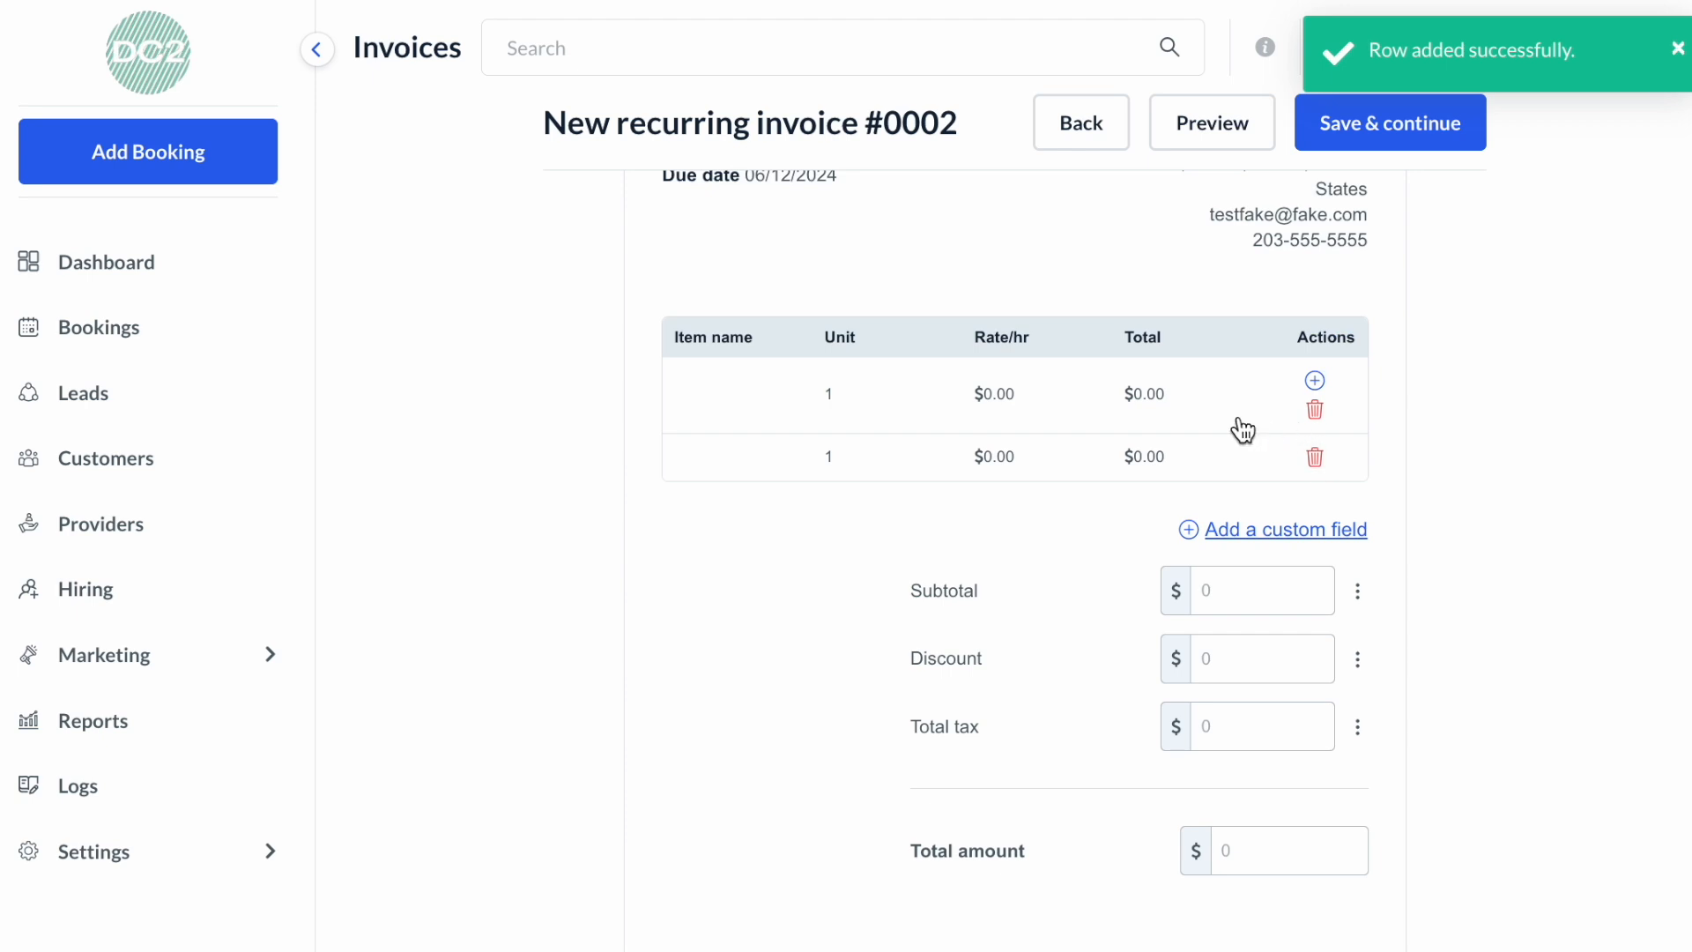
click(752, 393)
click(753, 397)
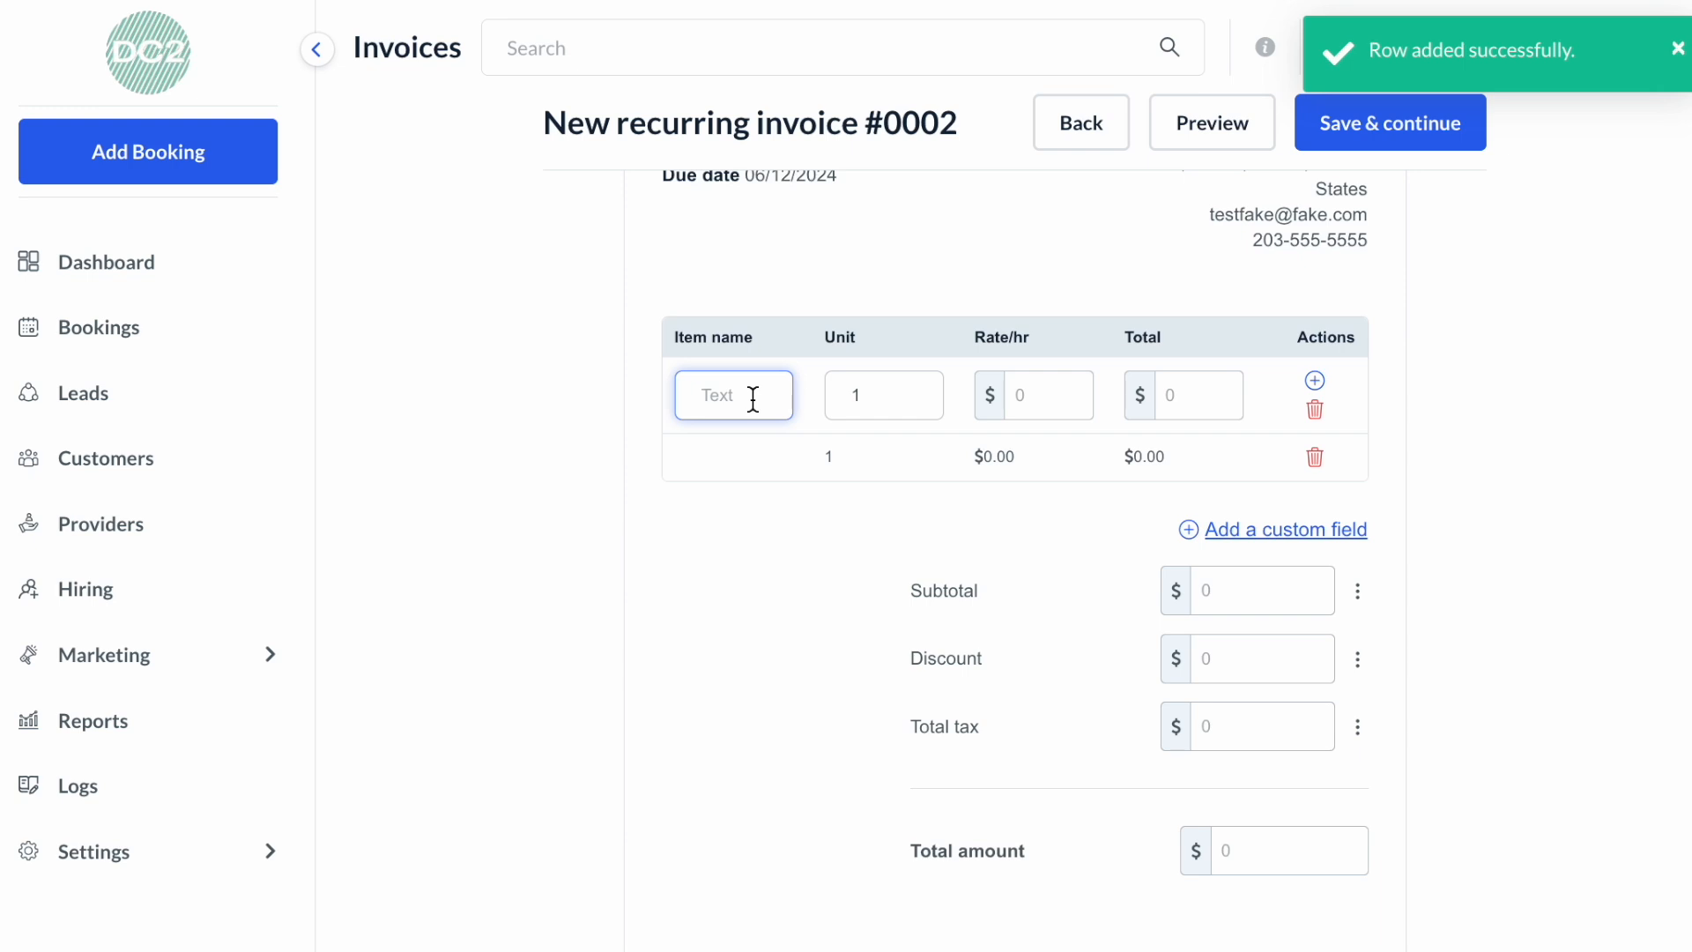
text(Deep)
text( Cleanin)
text(g)
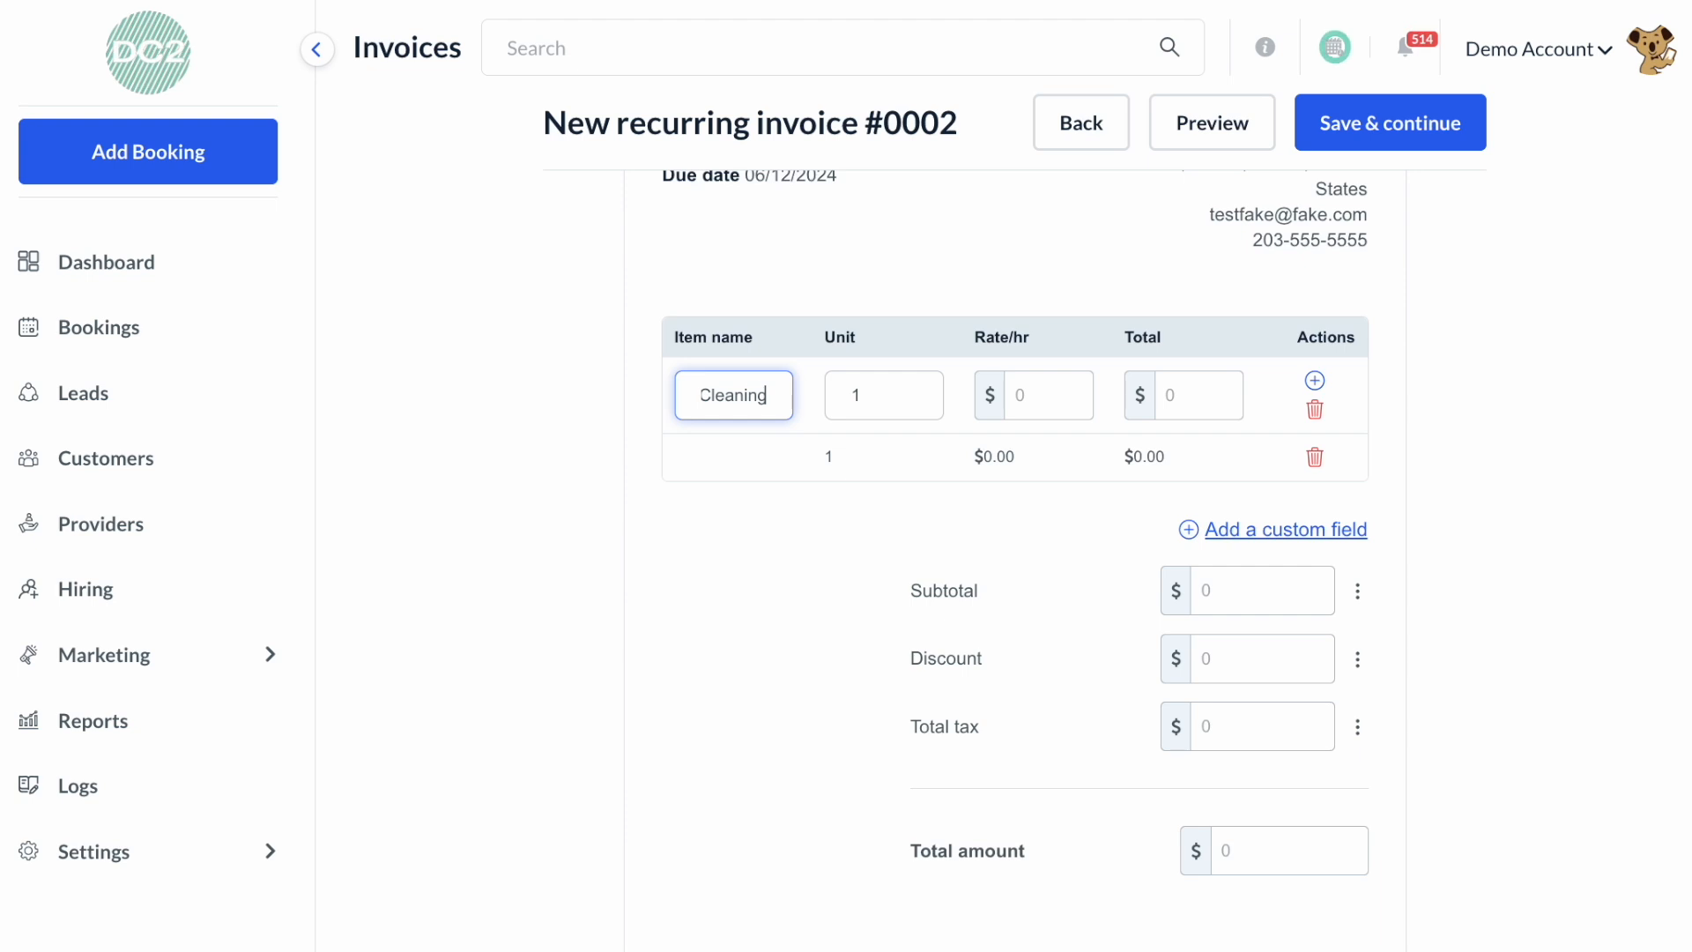
Step: Set the Deep Cleaning item to 4 units at a rate of $50 per hour with a total of $200
click(1032, 388)
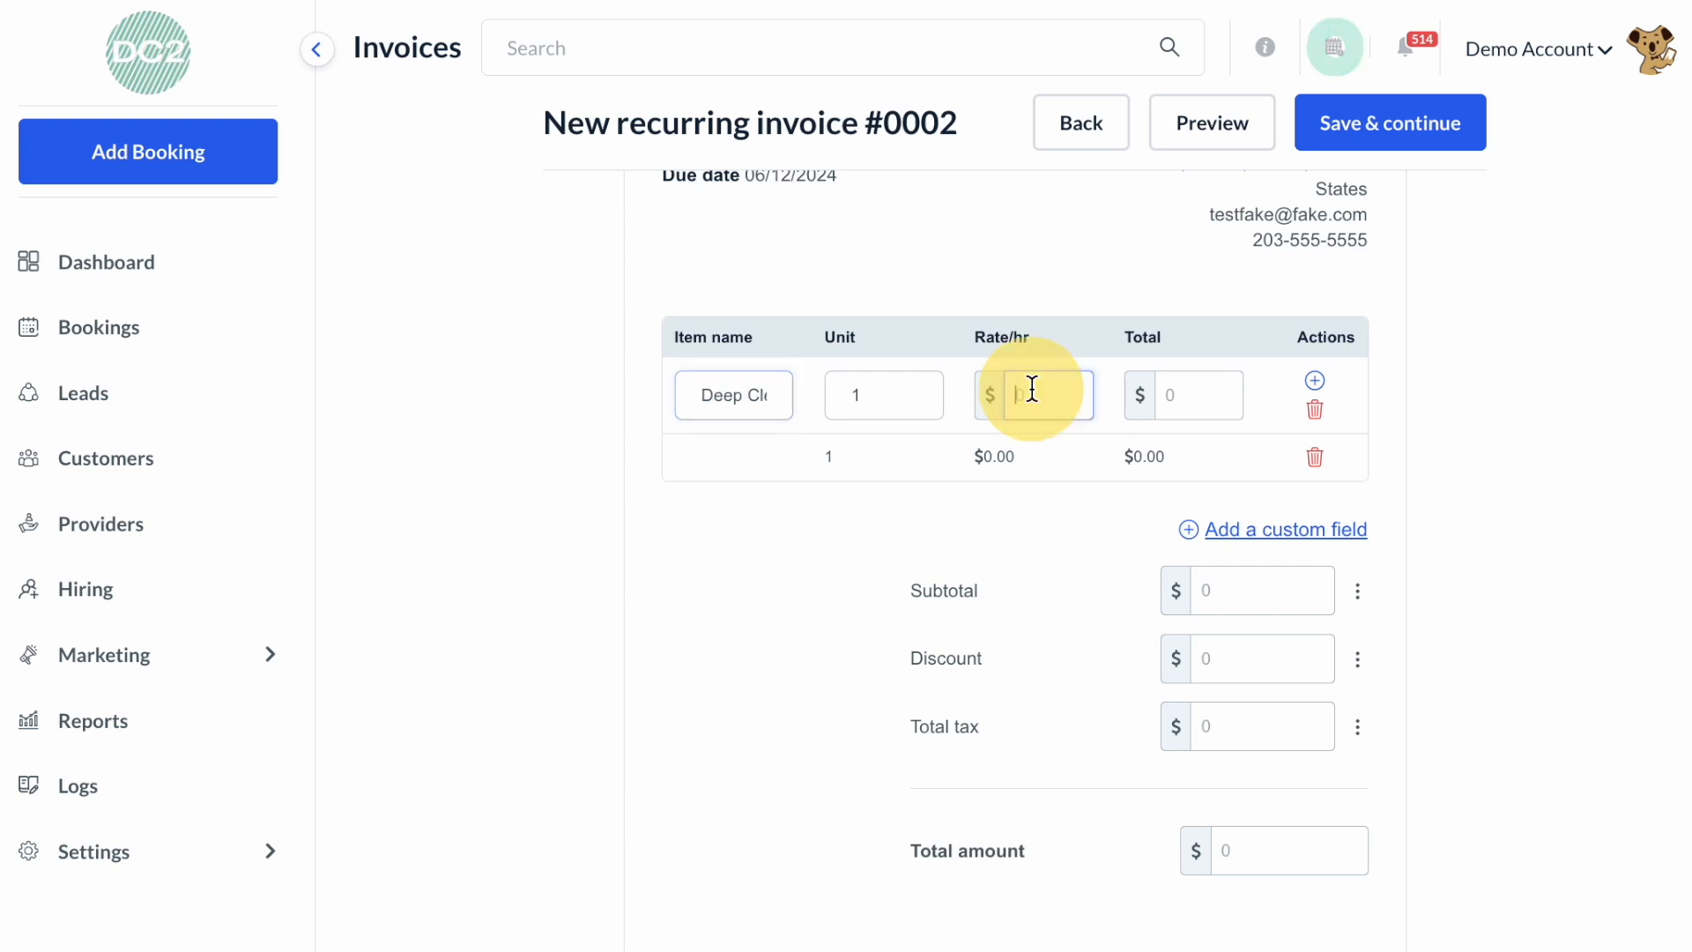
text(50)
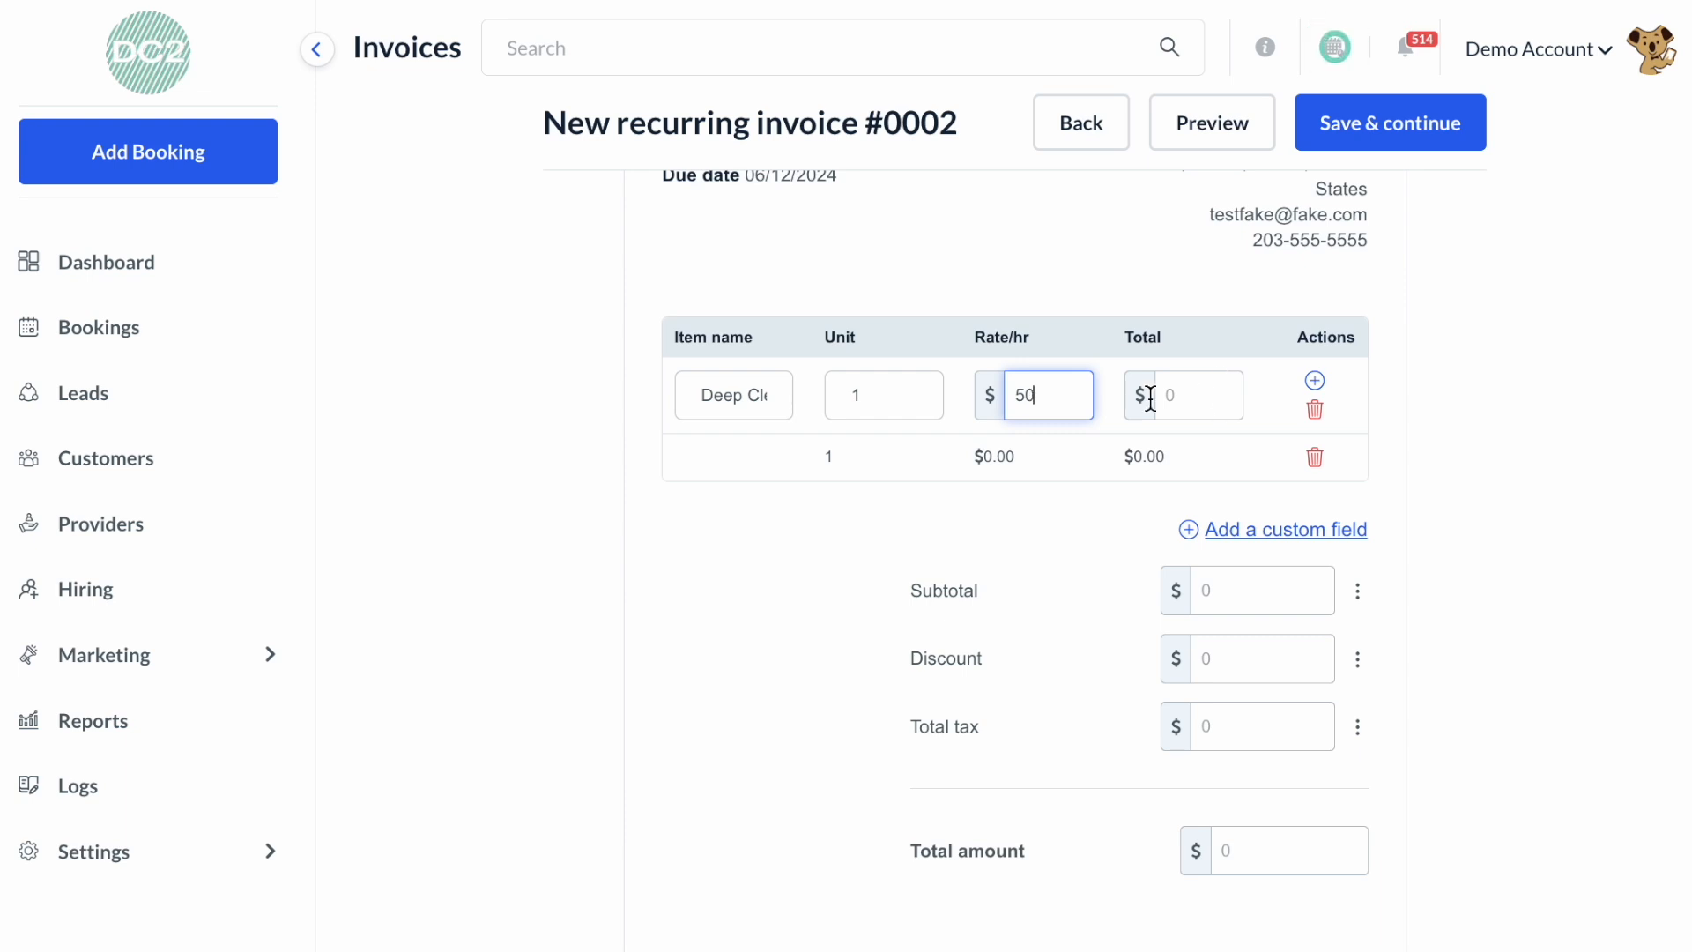
click(887, 389)
key(BackSpace)
text(4)
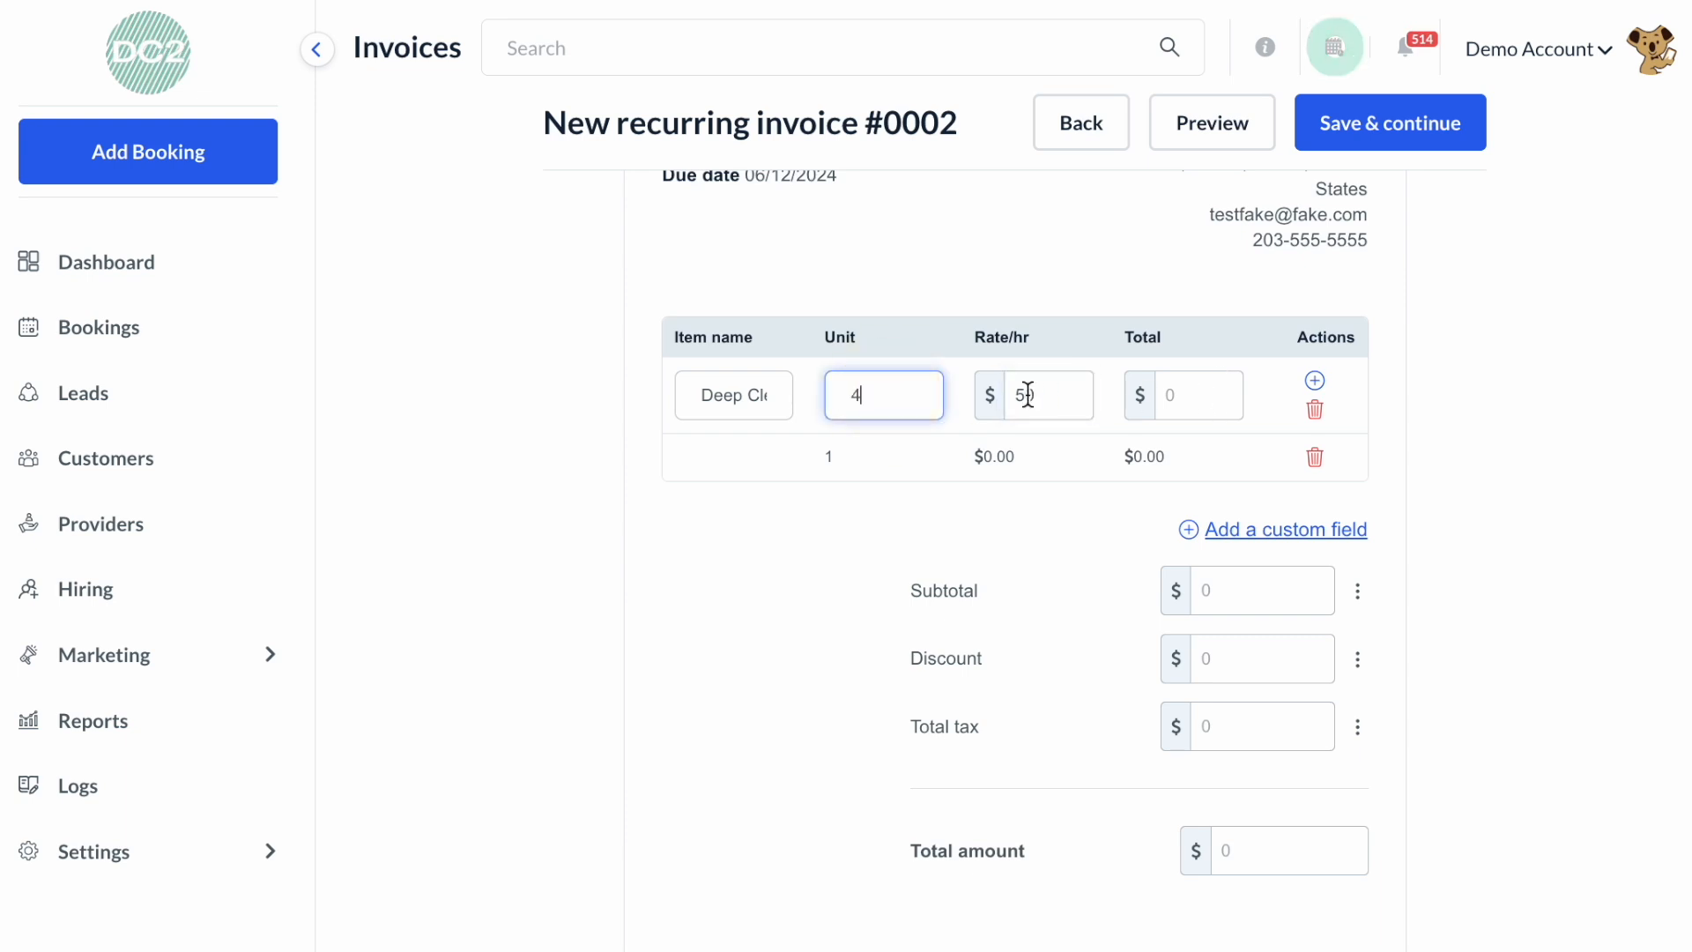
click(1166, 398)
text(200)
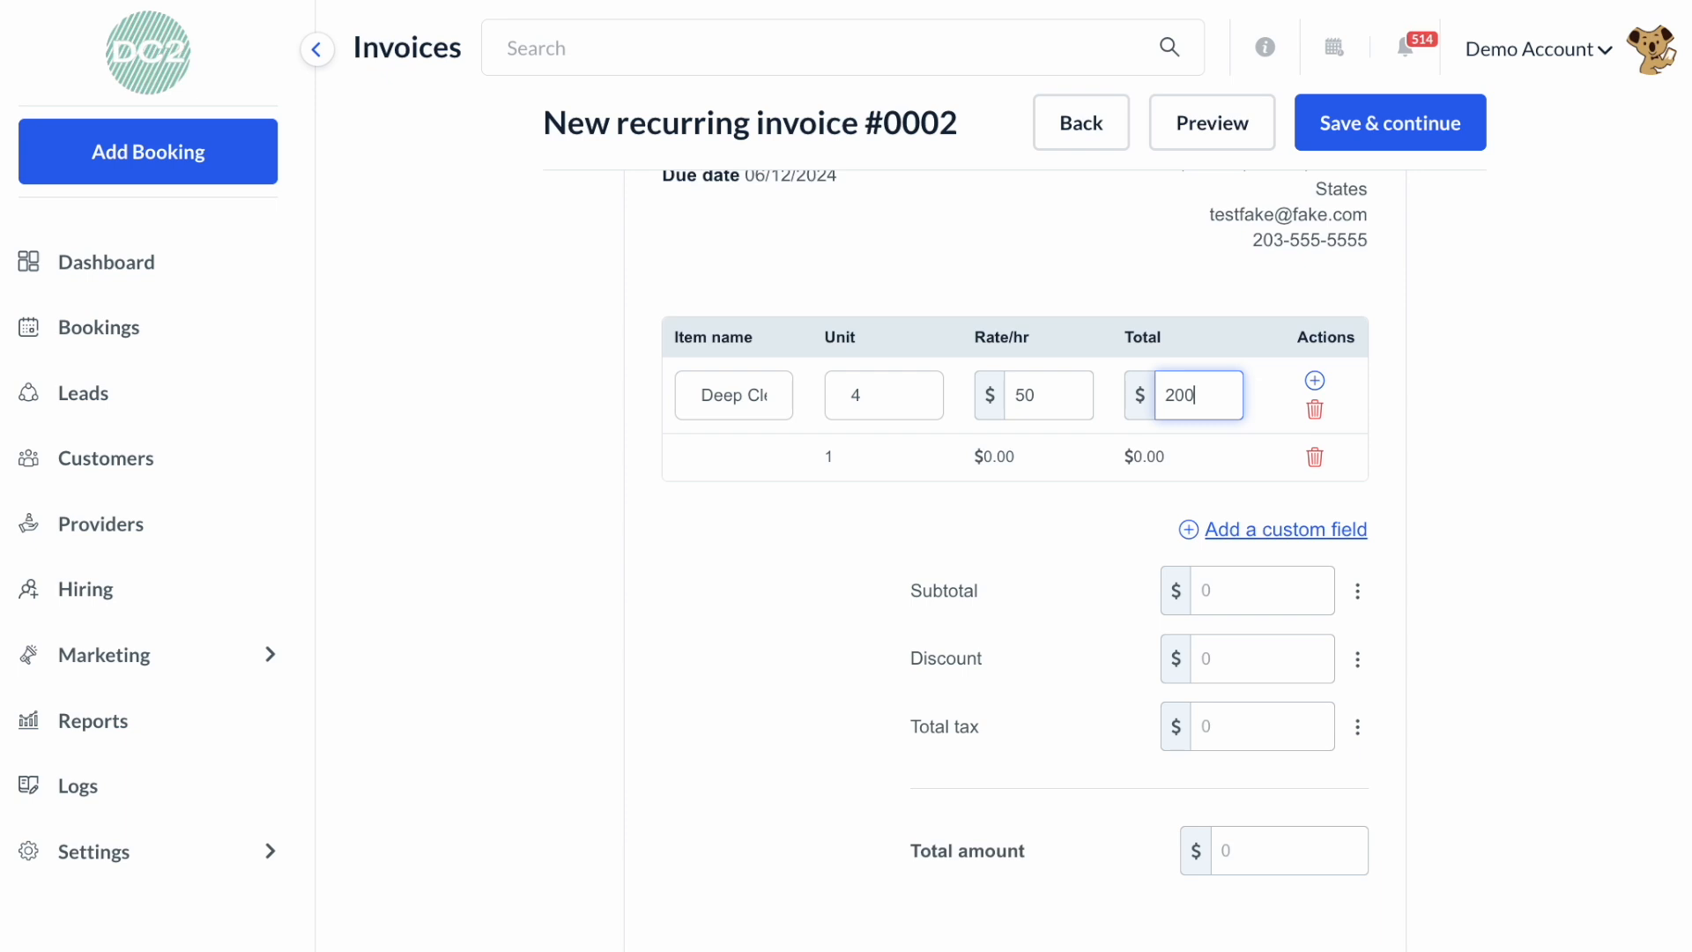
Step: Fill in the second row as Inside Fridge with a rate of $20 and a total of $20
click(714, 463)
click(738, 469)
text(Inside Fridge)
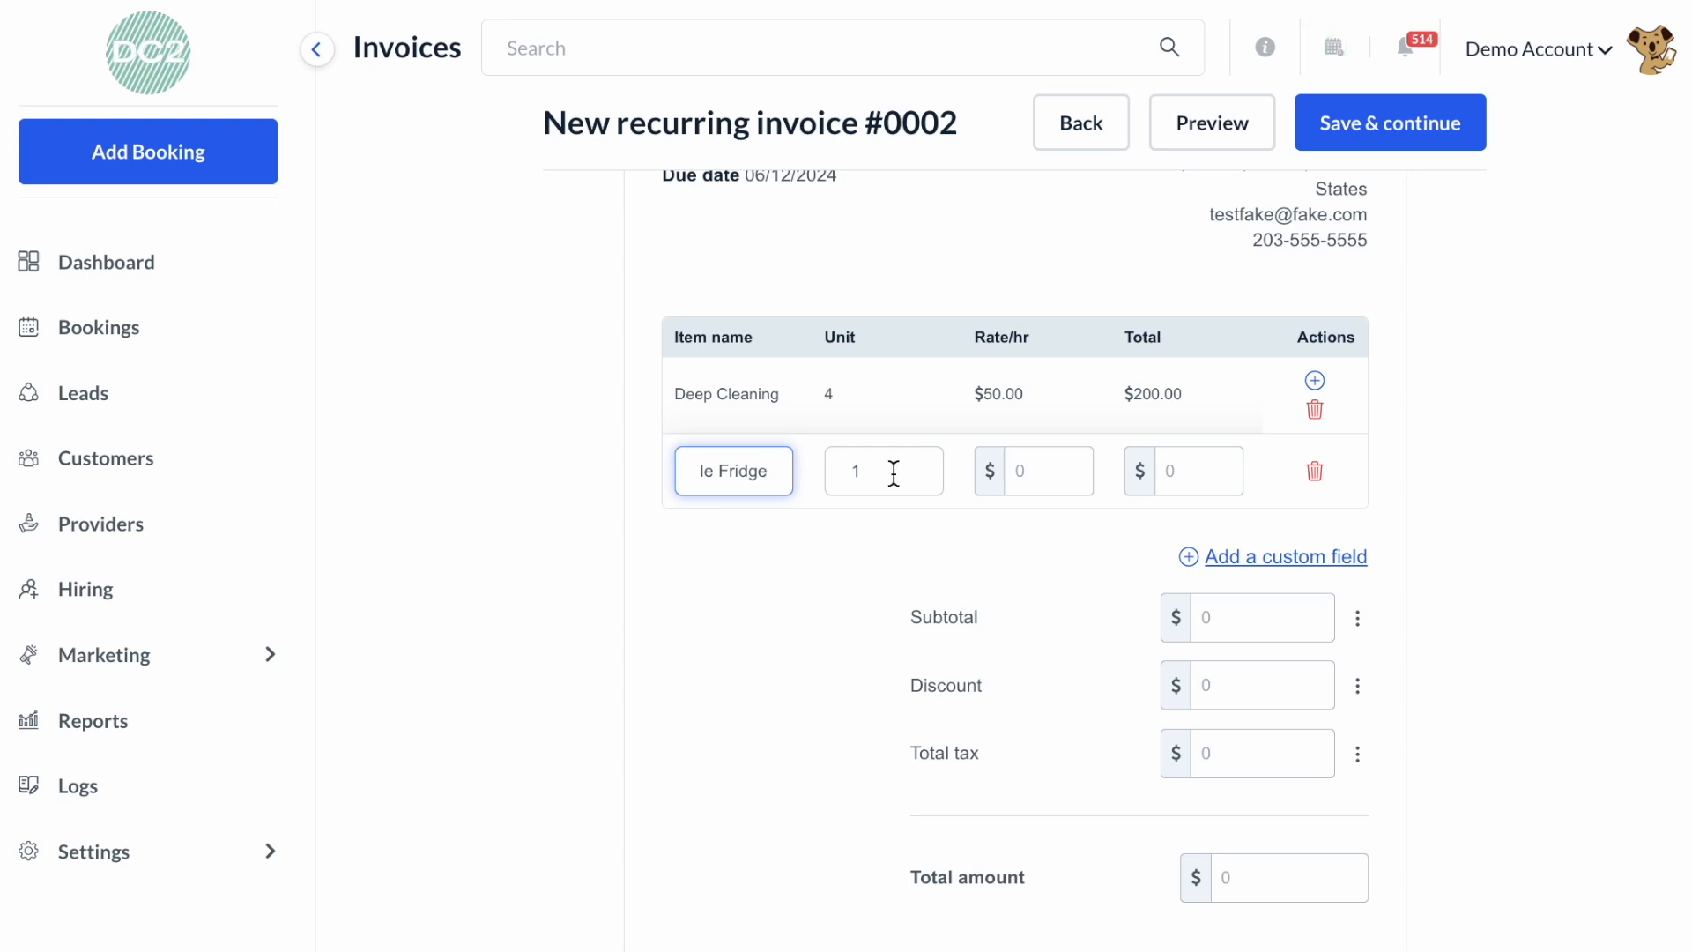
click(1036, 463)
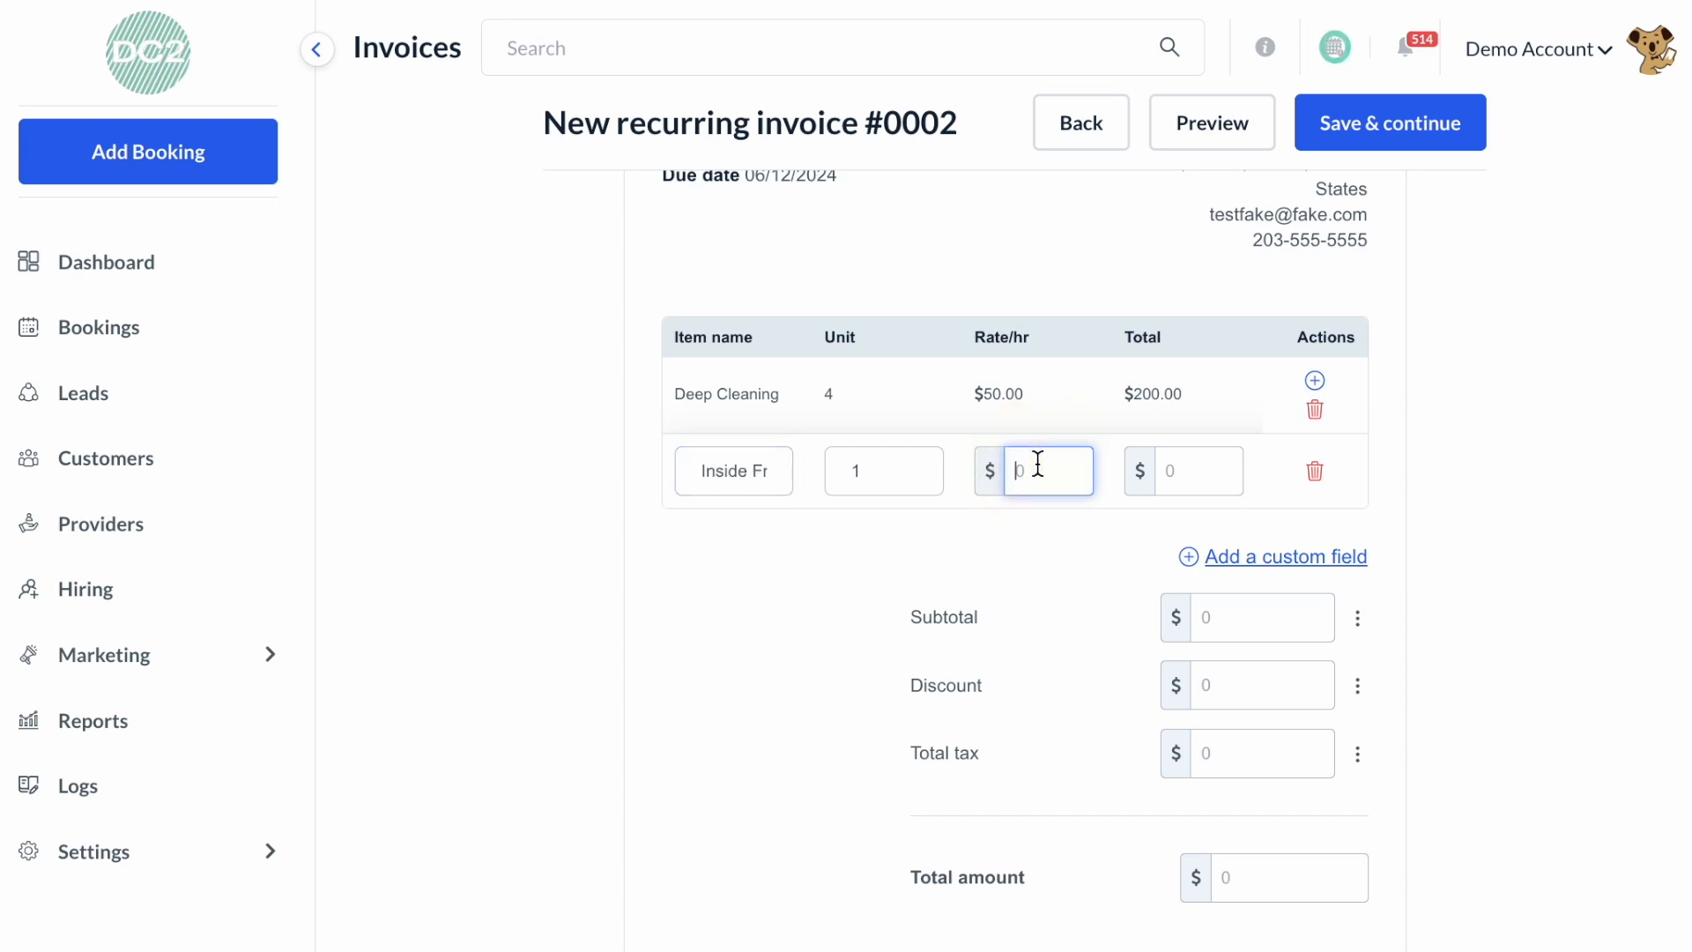
text(20)
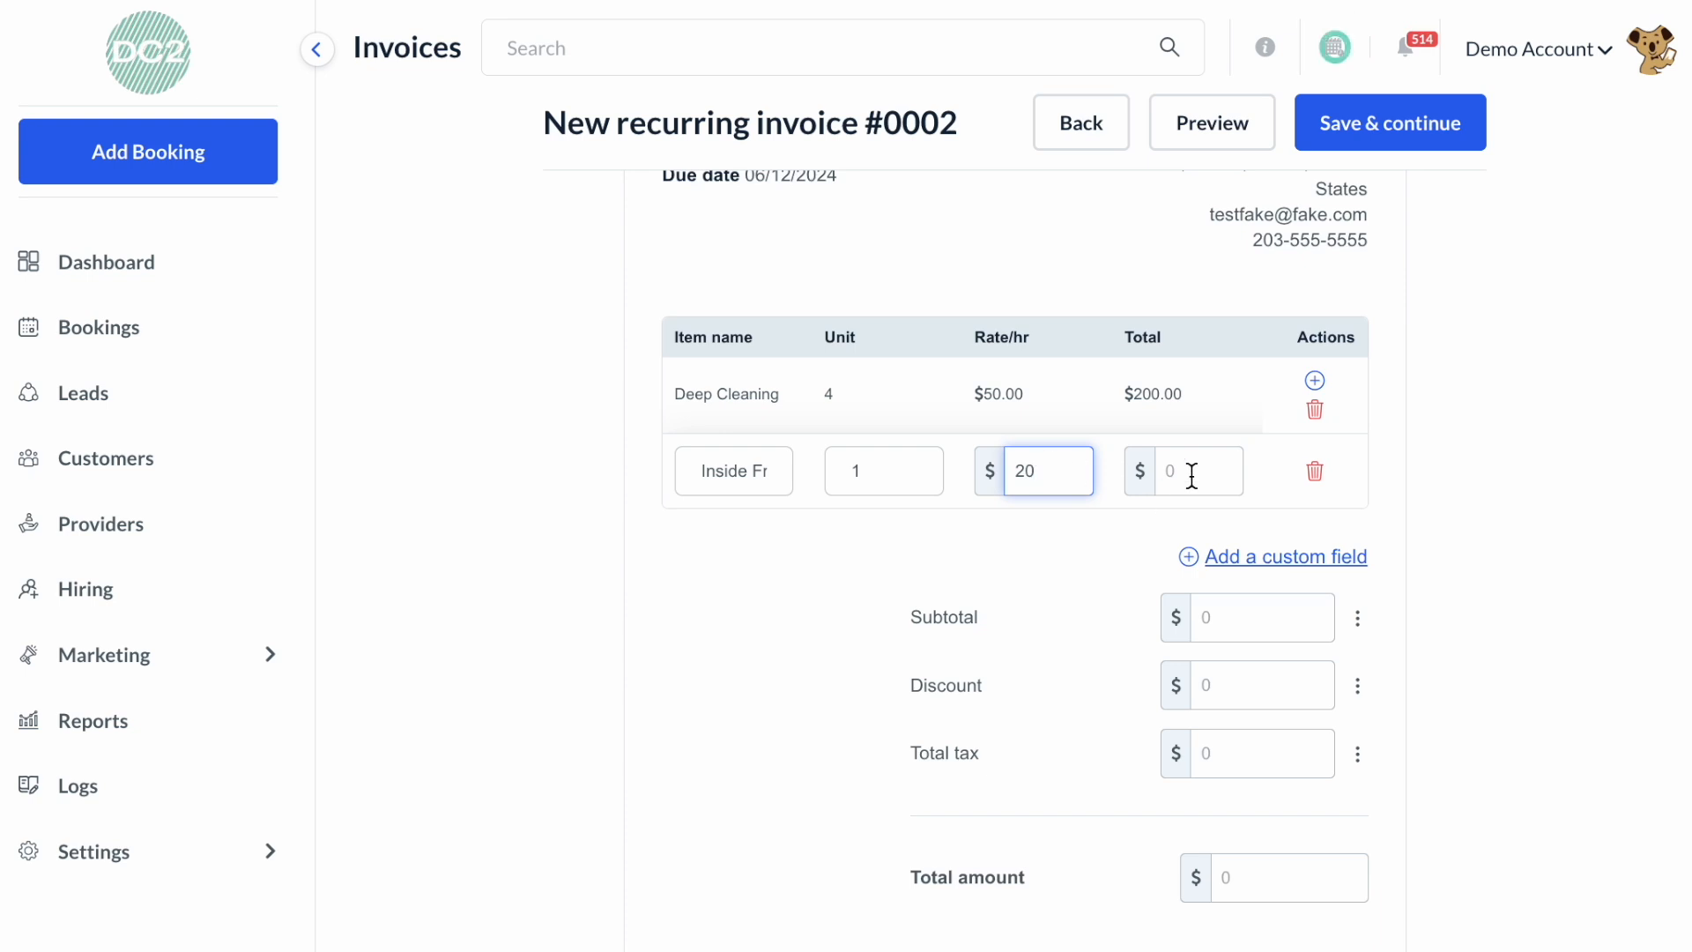
click(1191, 476)
text(20)
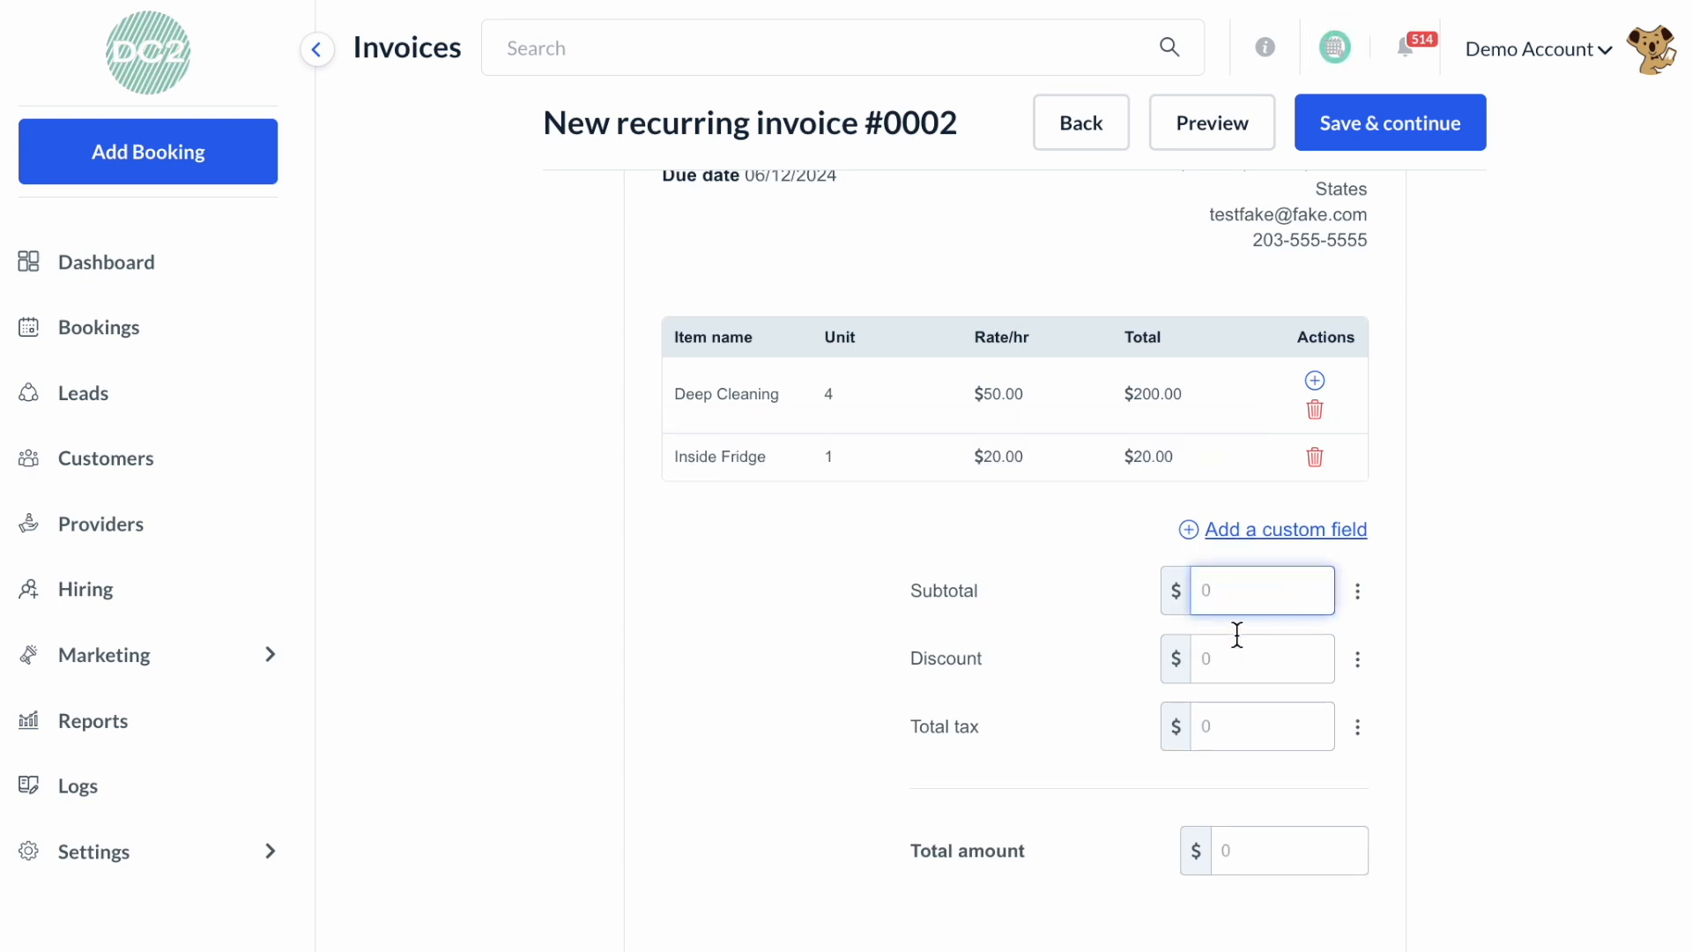
Step: Enter a subtotal of $220, a discount of $20, total tax of $0 and a total amount of $200
click(1278, 664)
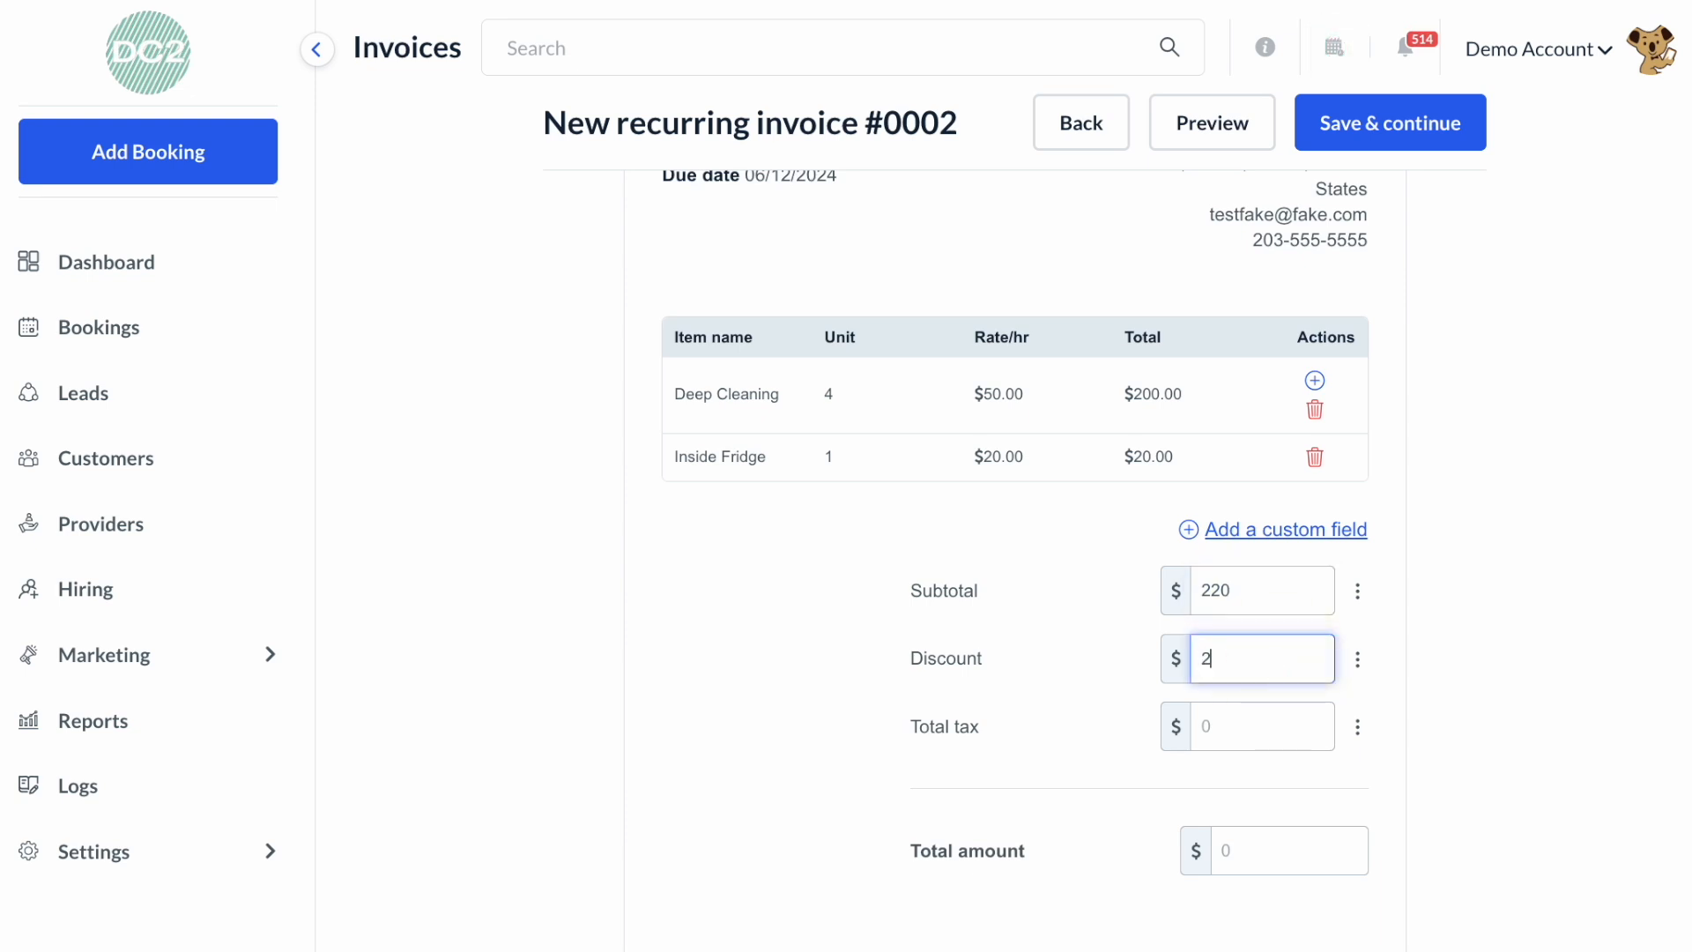
click(1262, 738)
text(0)
click(1258, 852)
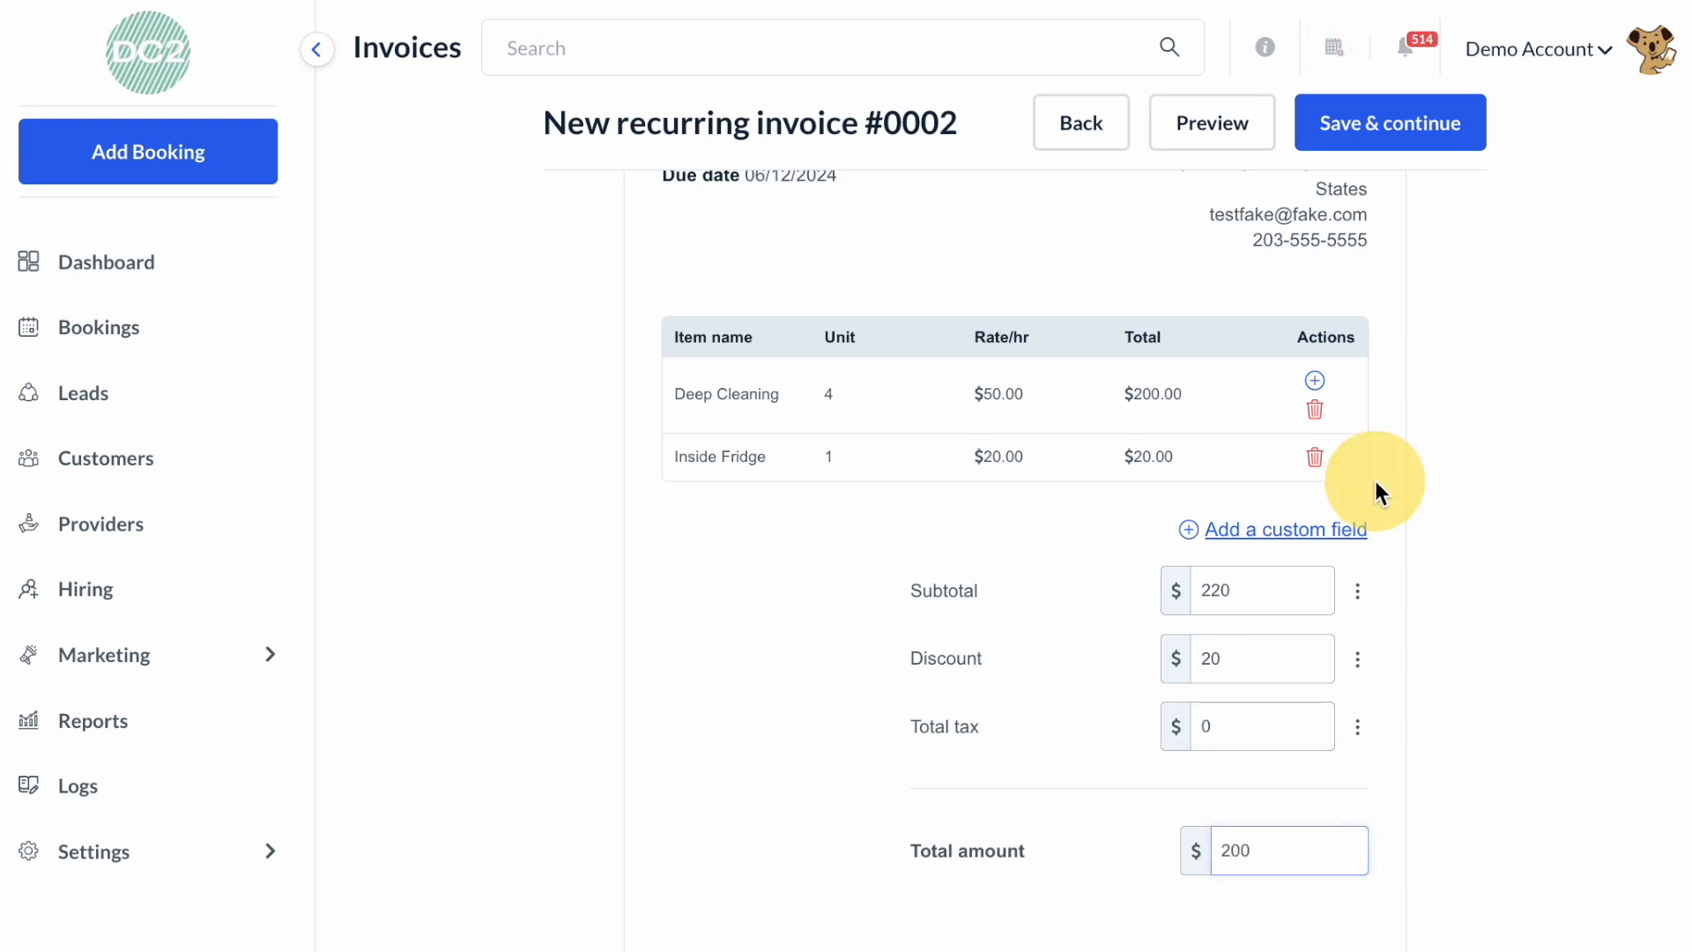
Step: Add the note "Thank you for your business!" to the invoice, then save it and continue to the charges
scroll(1376, 484, up, 3)
scroll(1376, 481, up, 1)
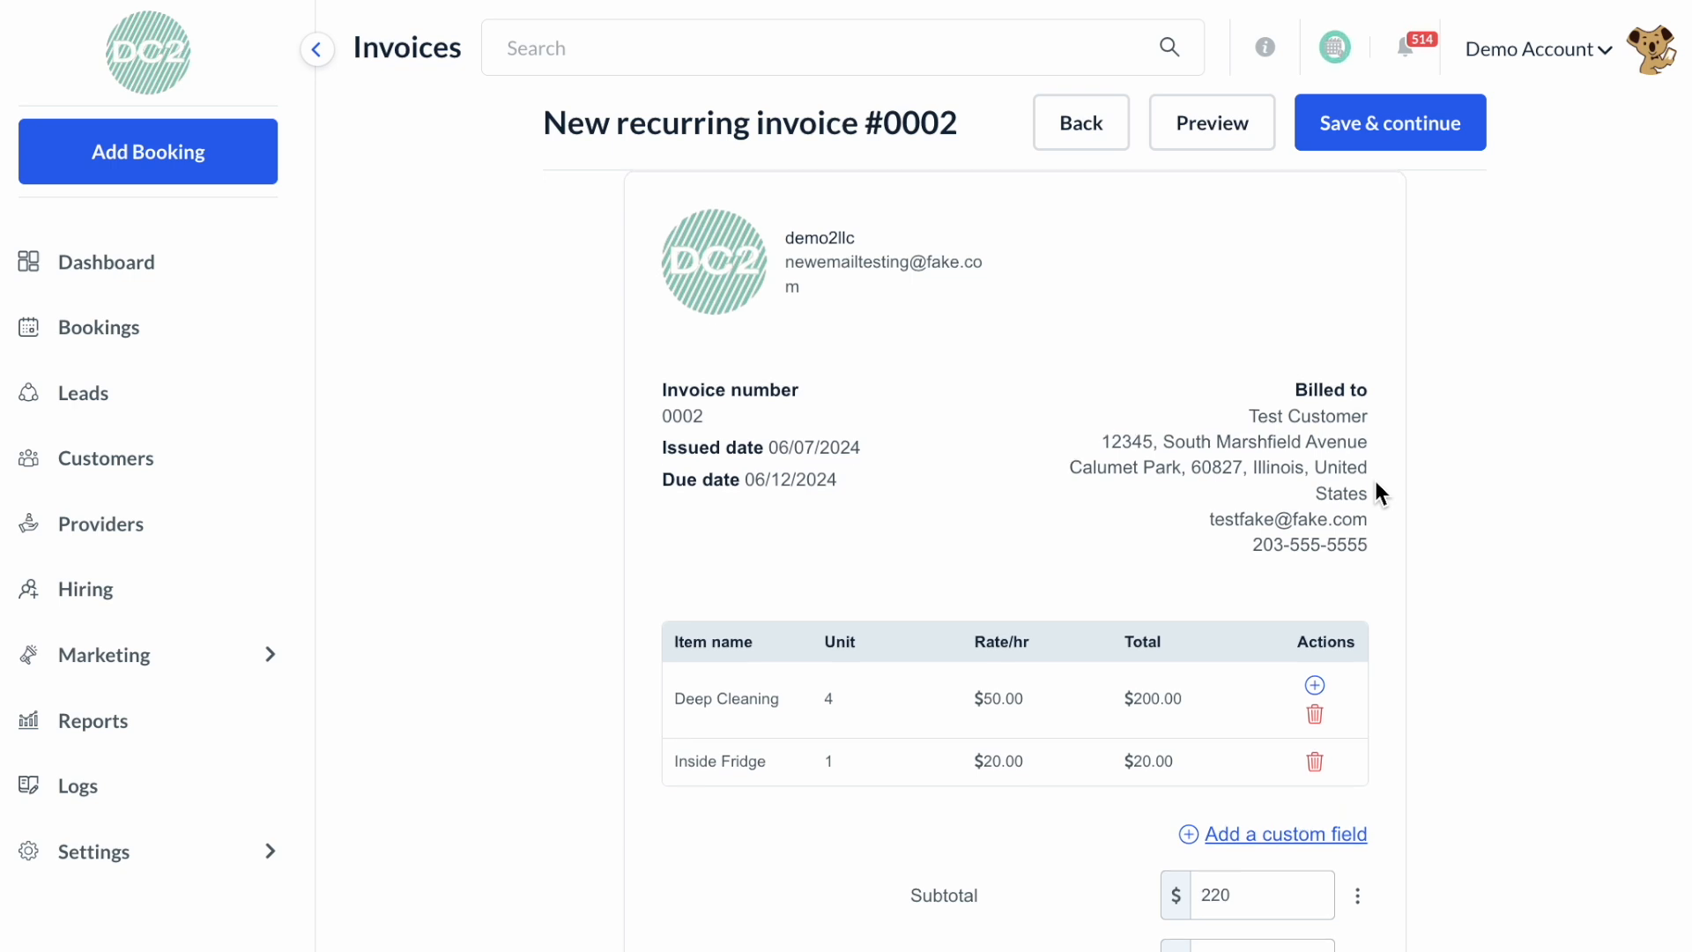
scroll(1379, 492, down, 1)
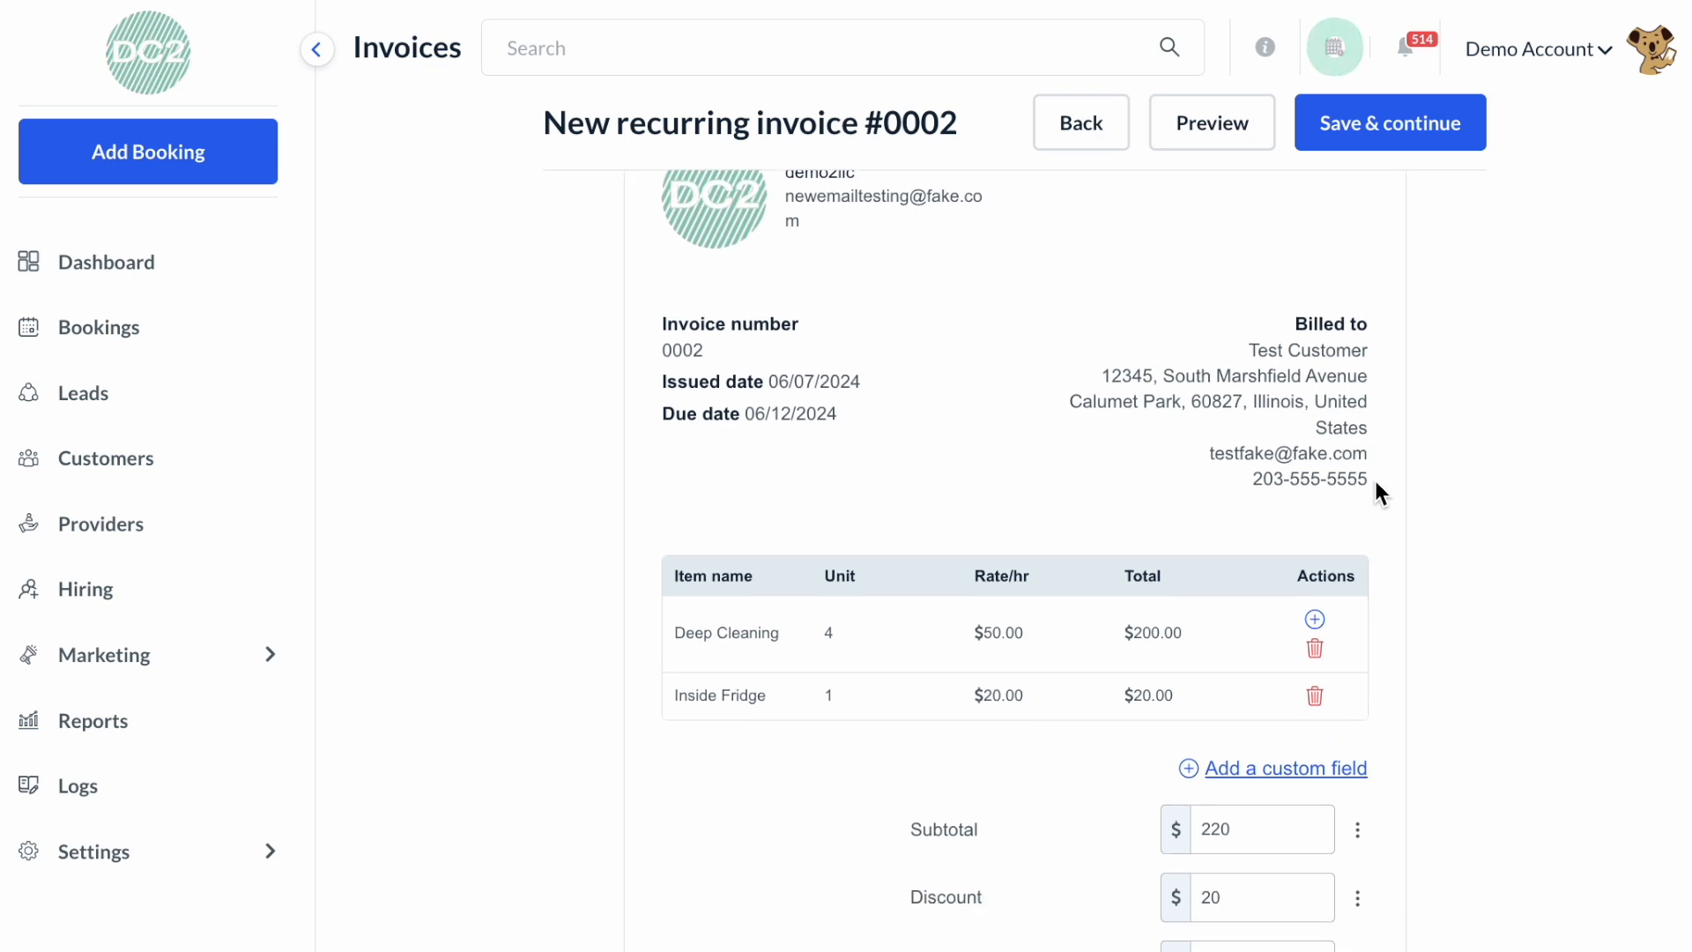
scroll(1379, 492, up, 5)
scroll(1379, 492, down, 13)
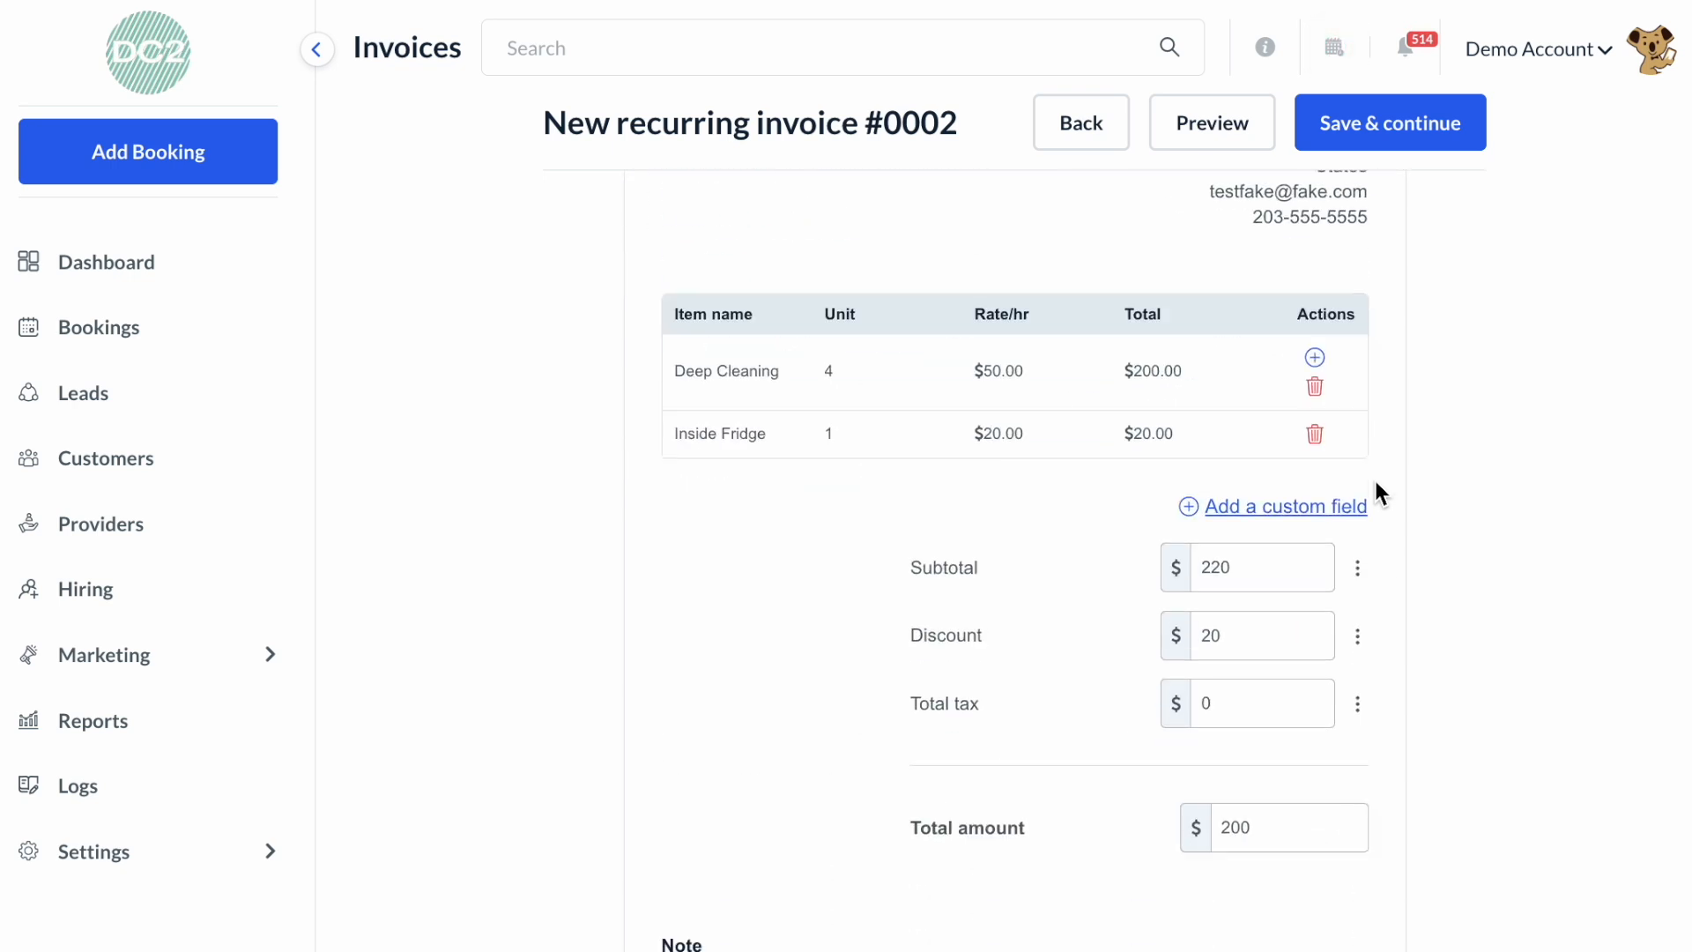
click(1216, 545)
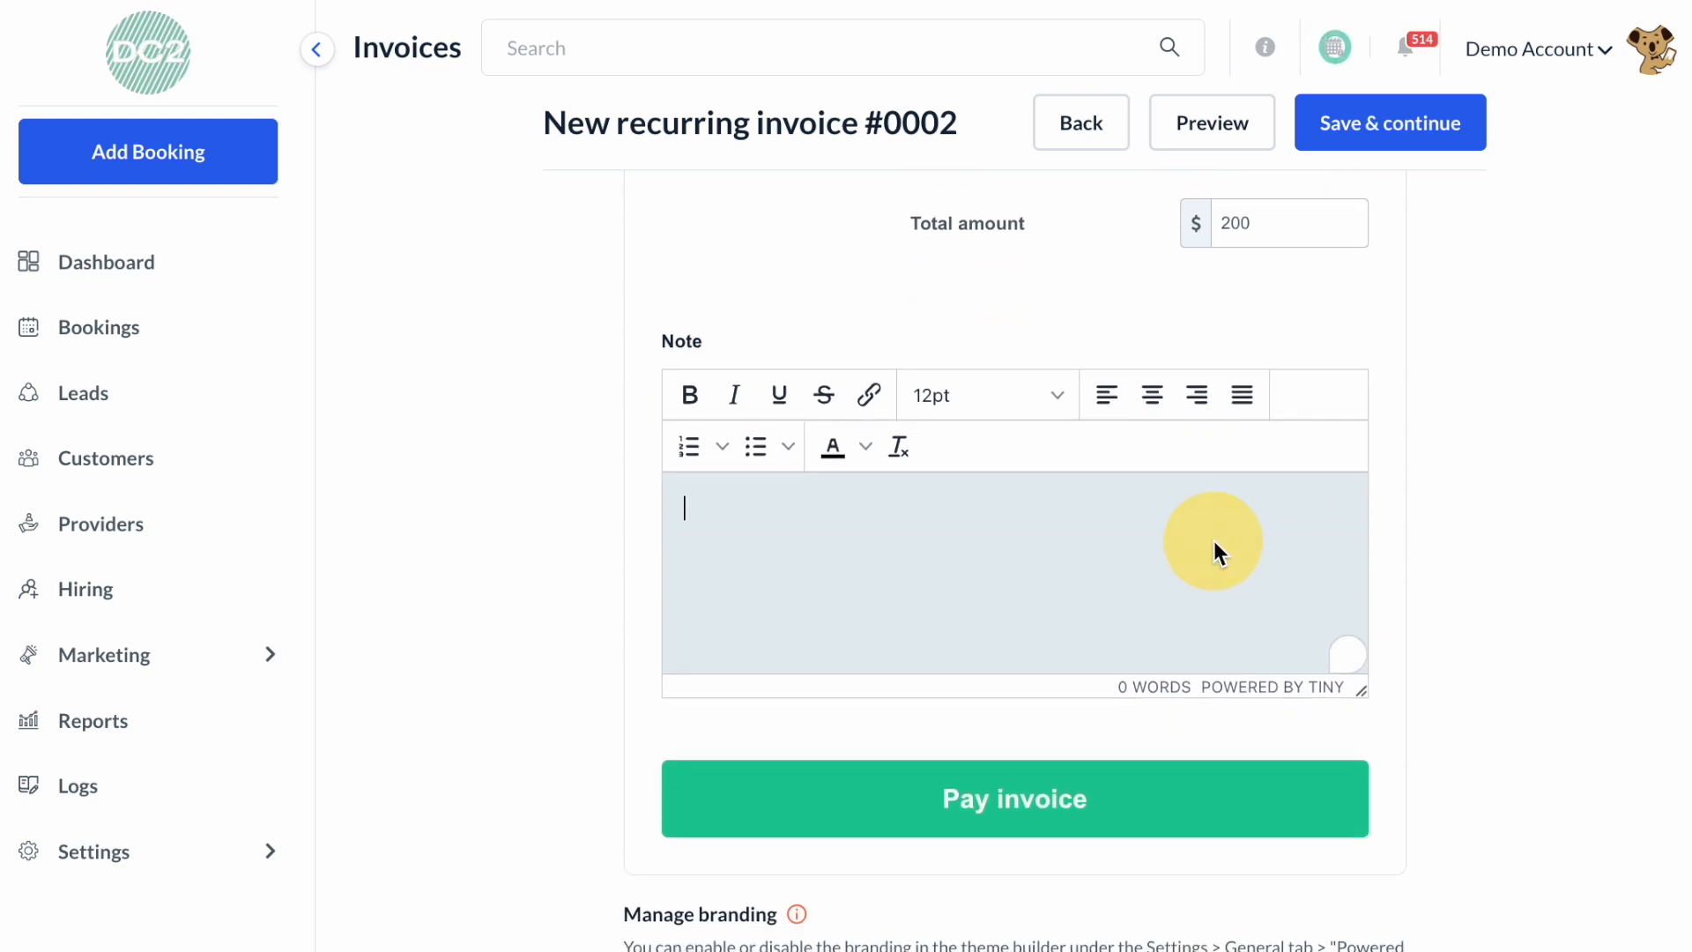
text(T)
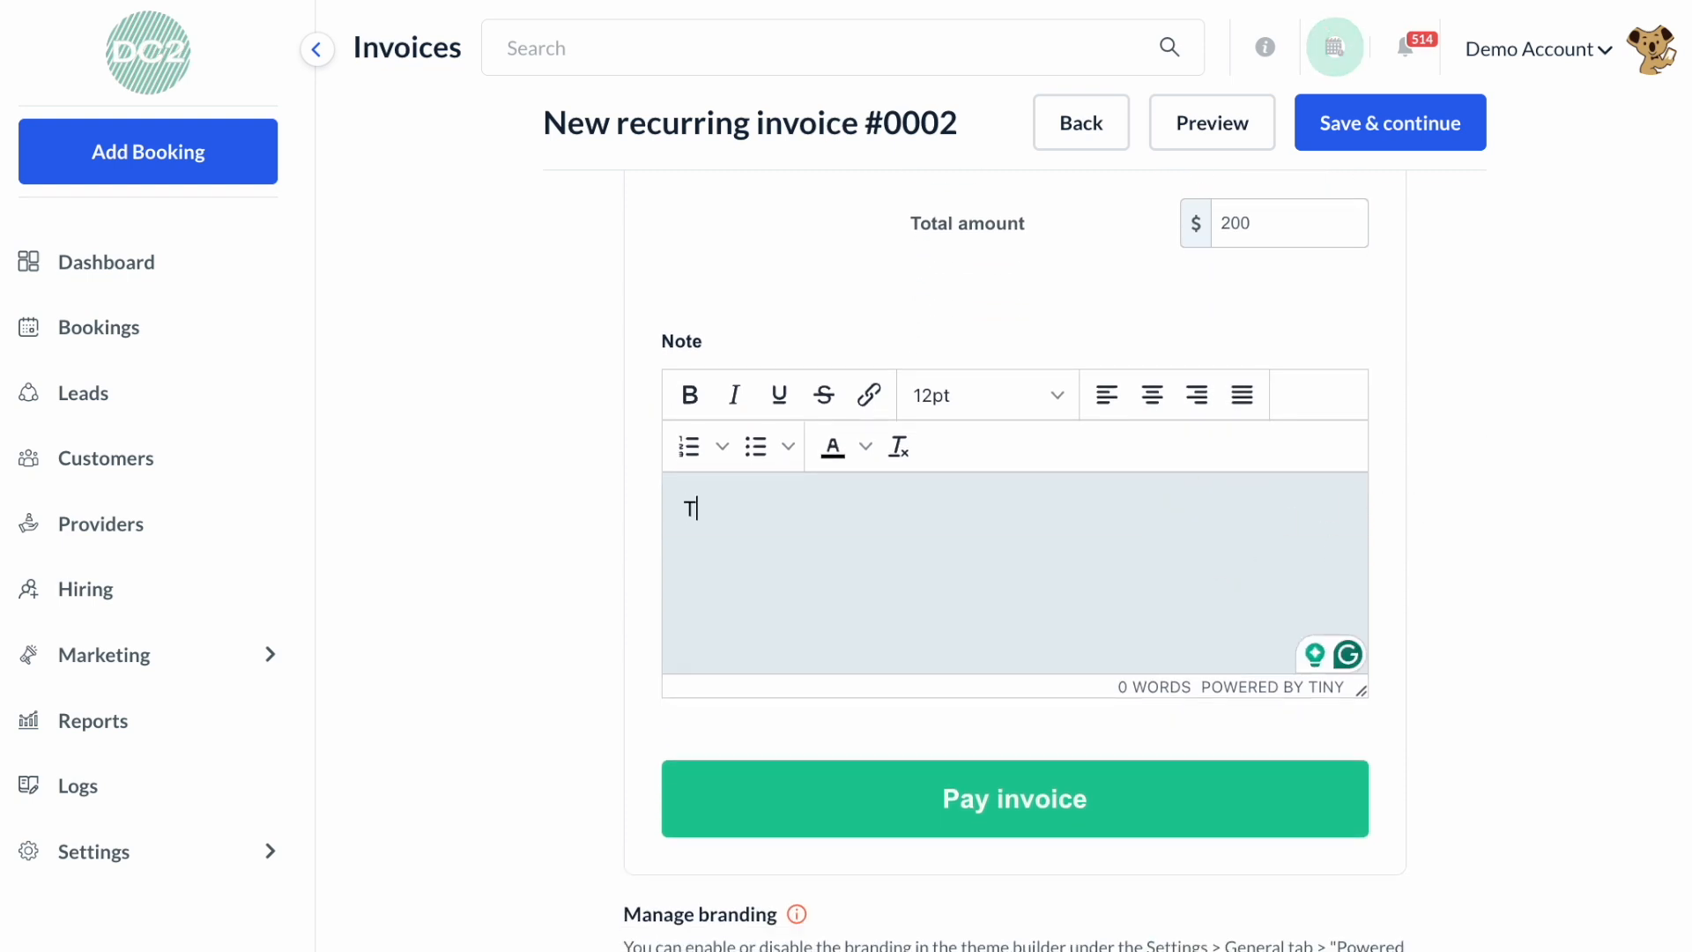
text(hank you for your business!)
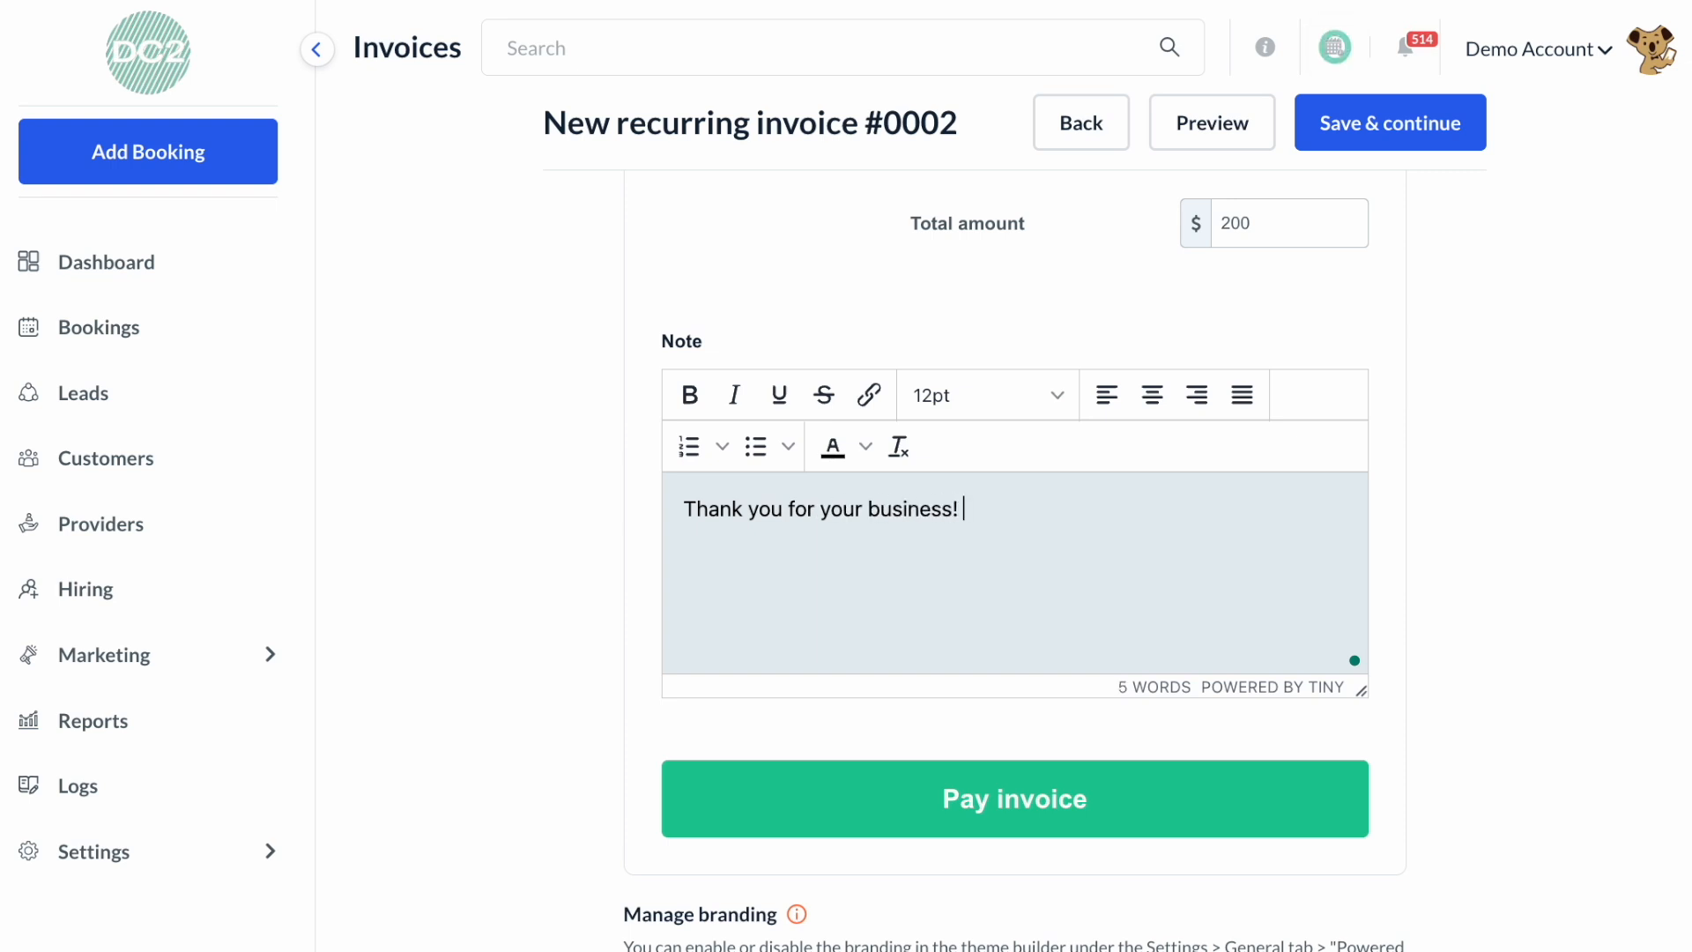
scroll(1330, 684, down, 2)
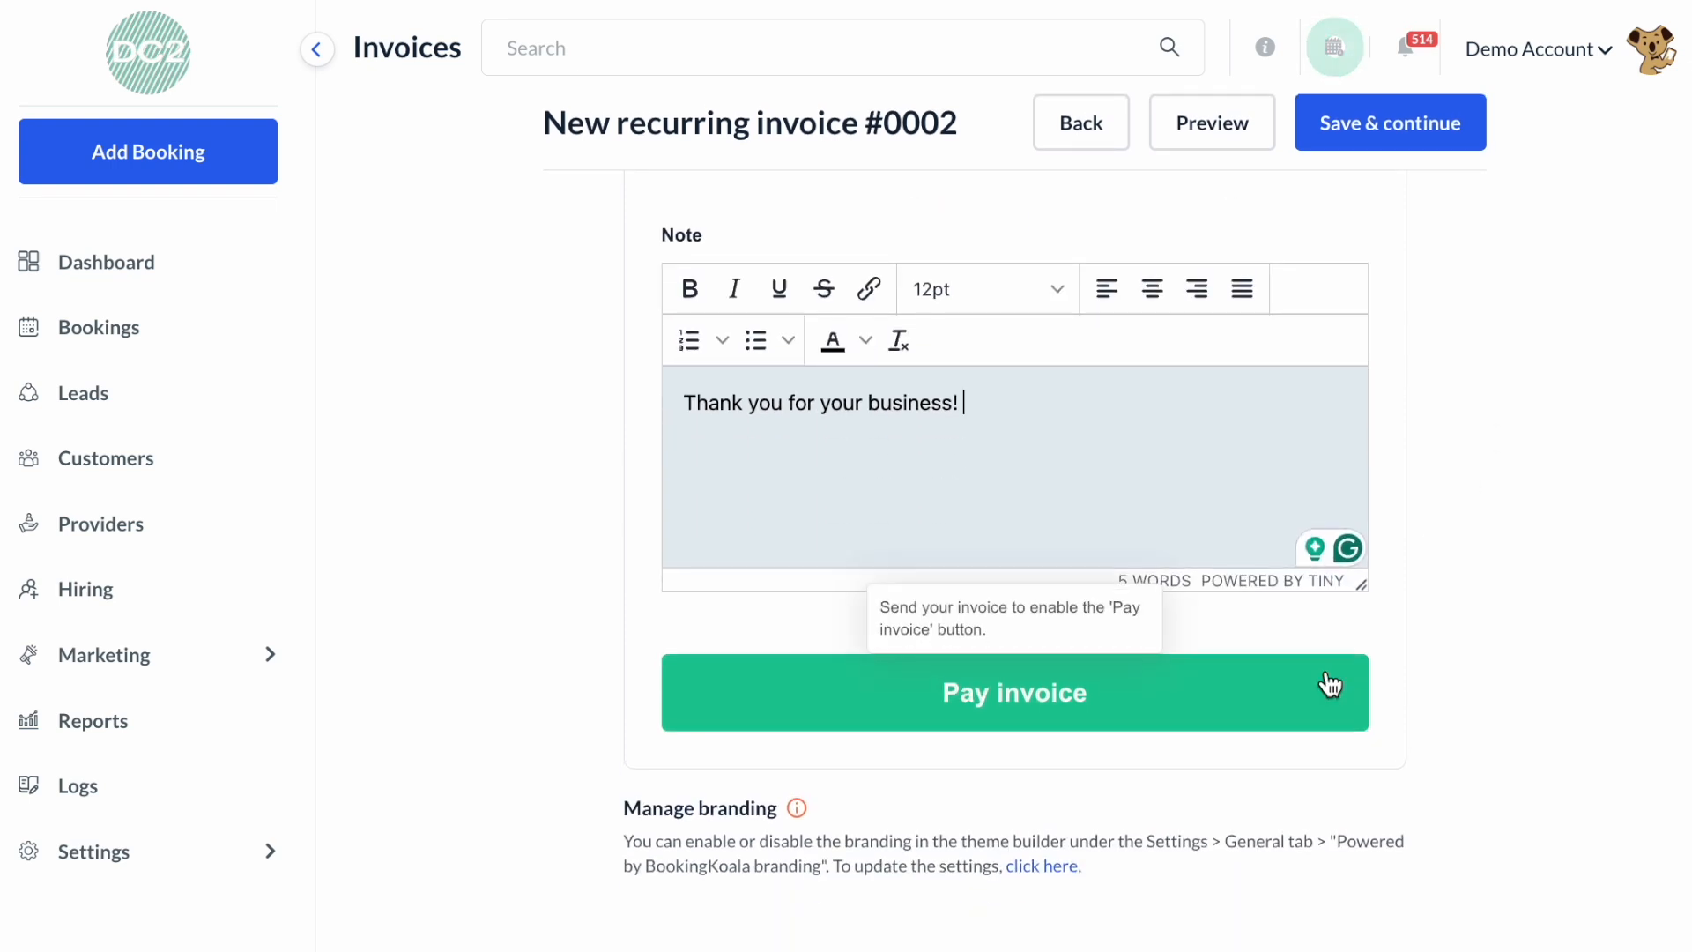
click(1376, 125)
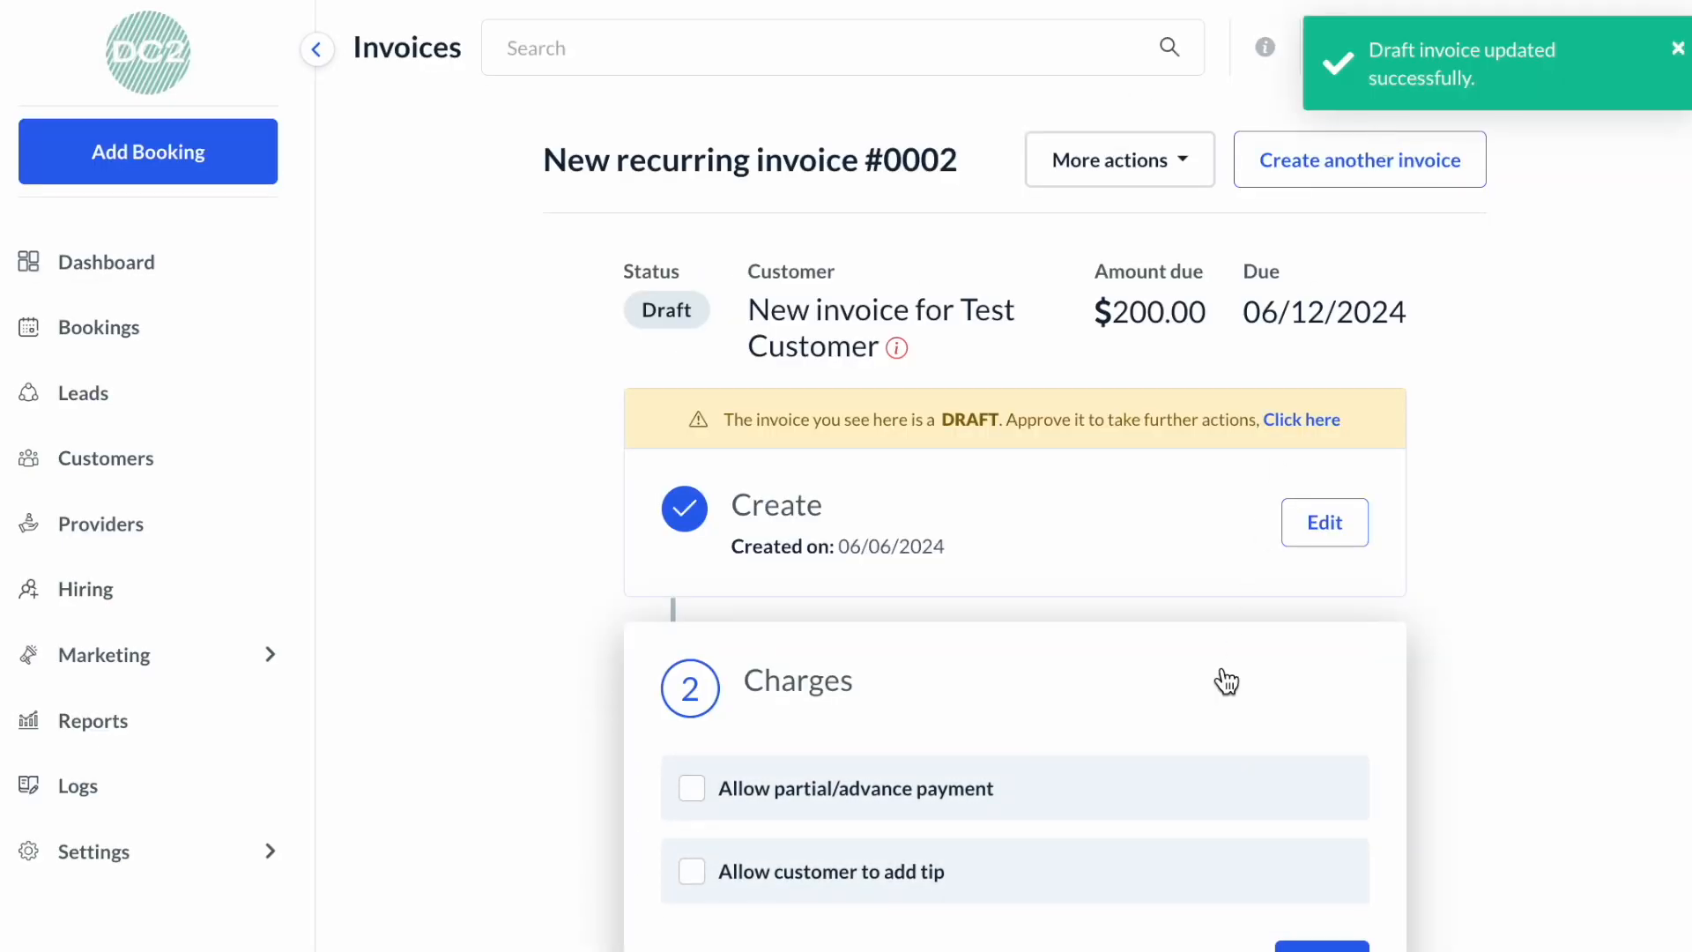
Step: Allow the customer to add a tip for the test provider found by searching "test", and continue to the delivery options
scroll(1226, 682, down, 3)
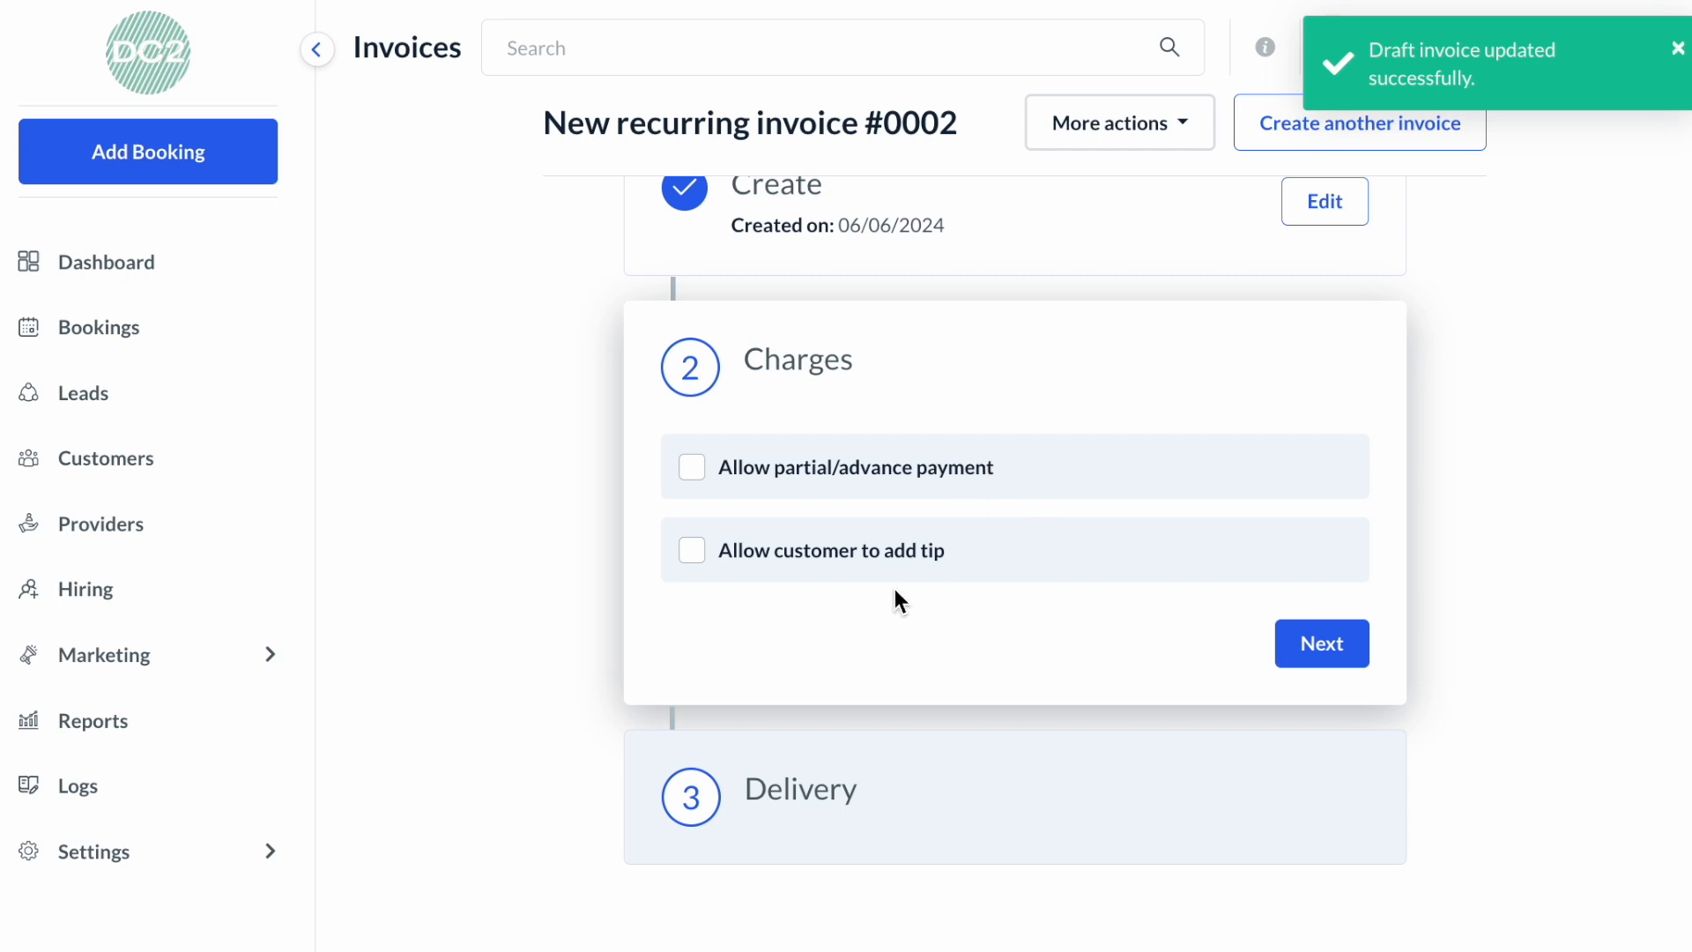
click(900, 557)
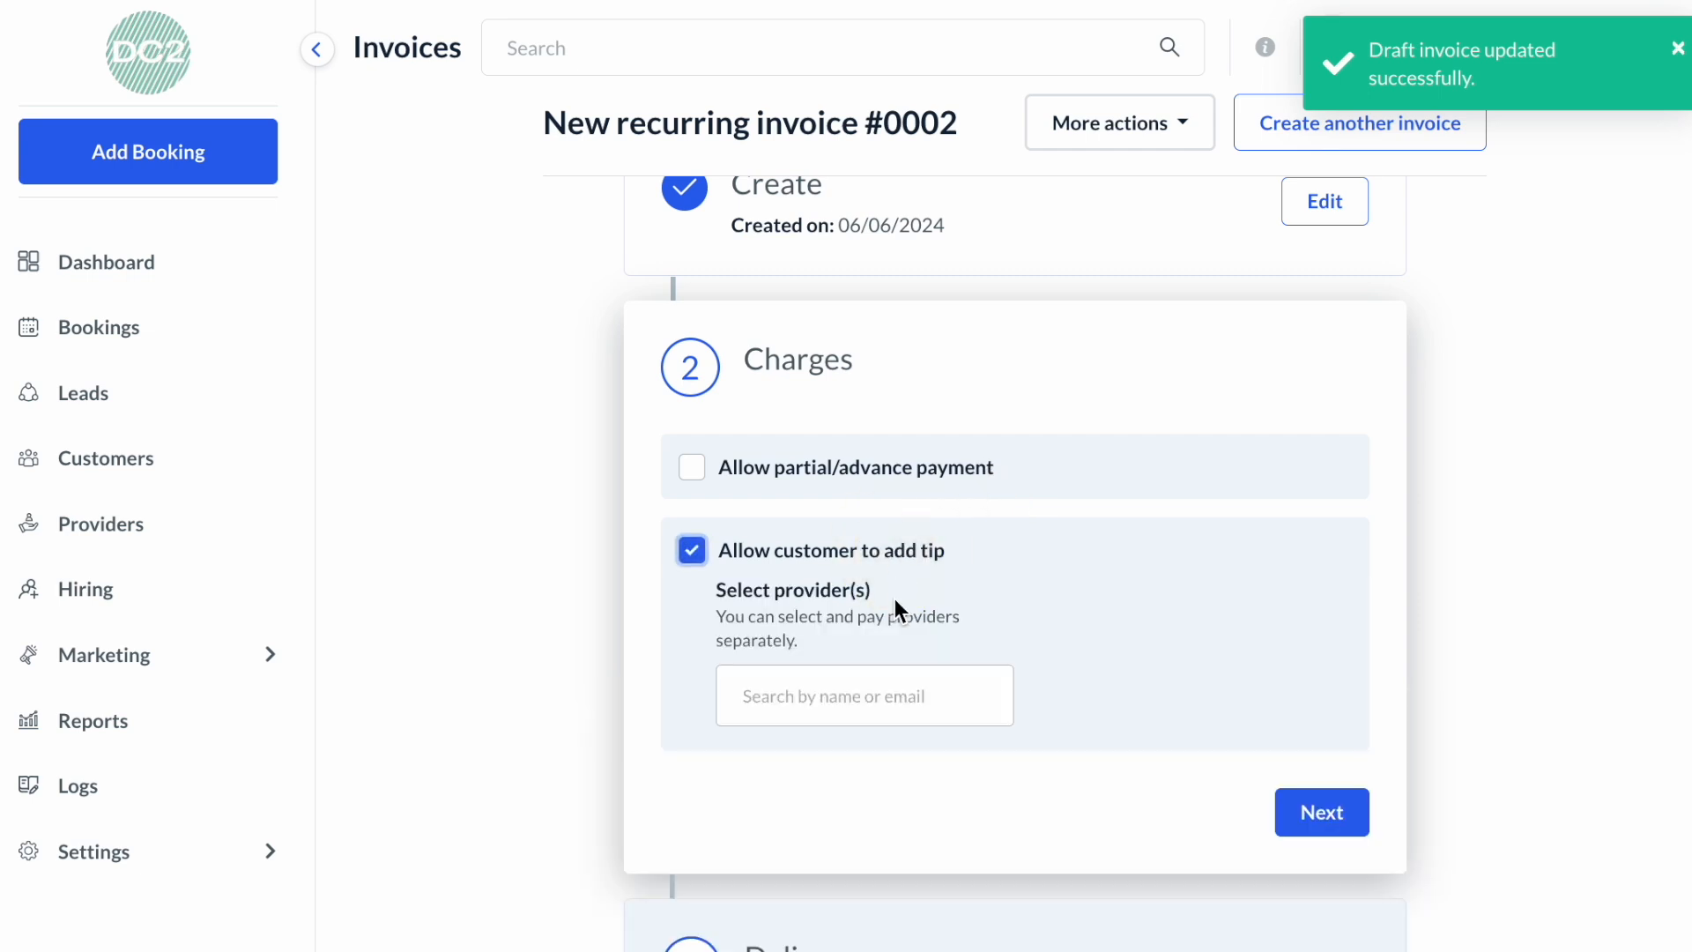
scroll(871, 717, down, 2)
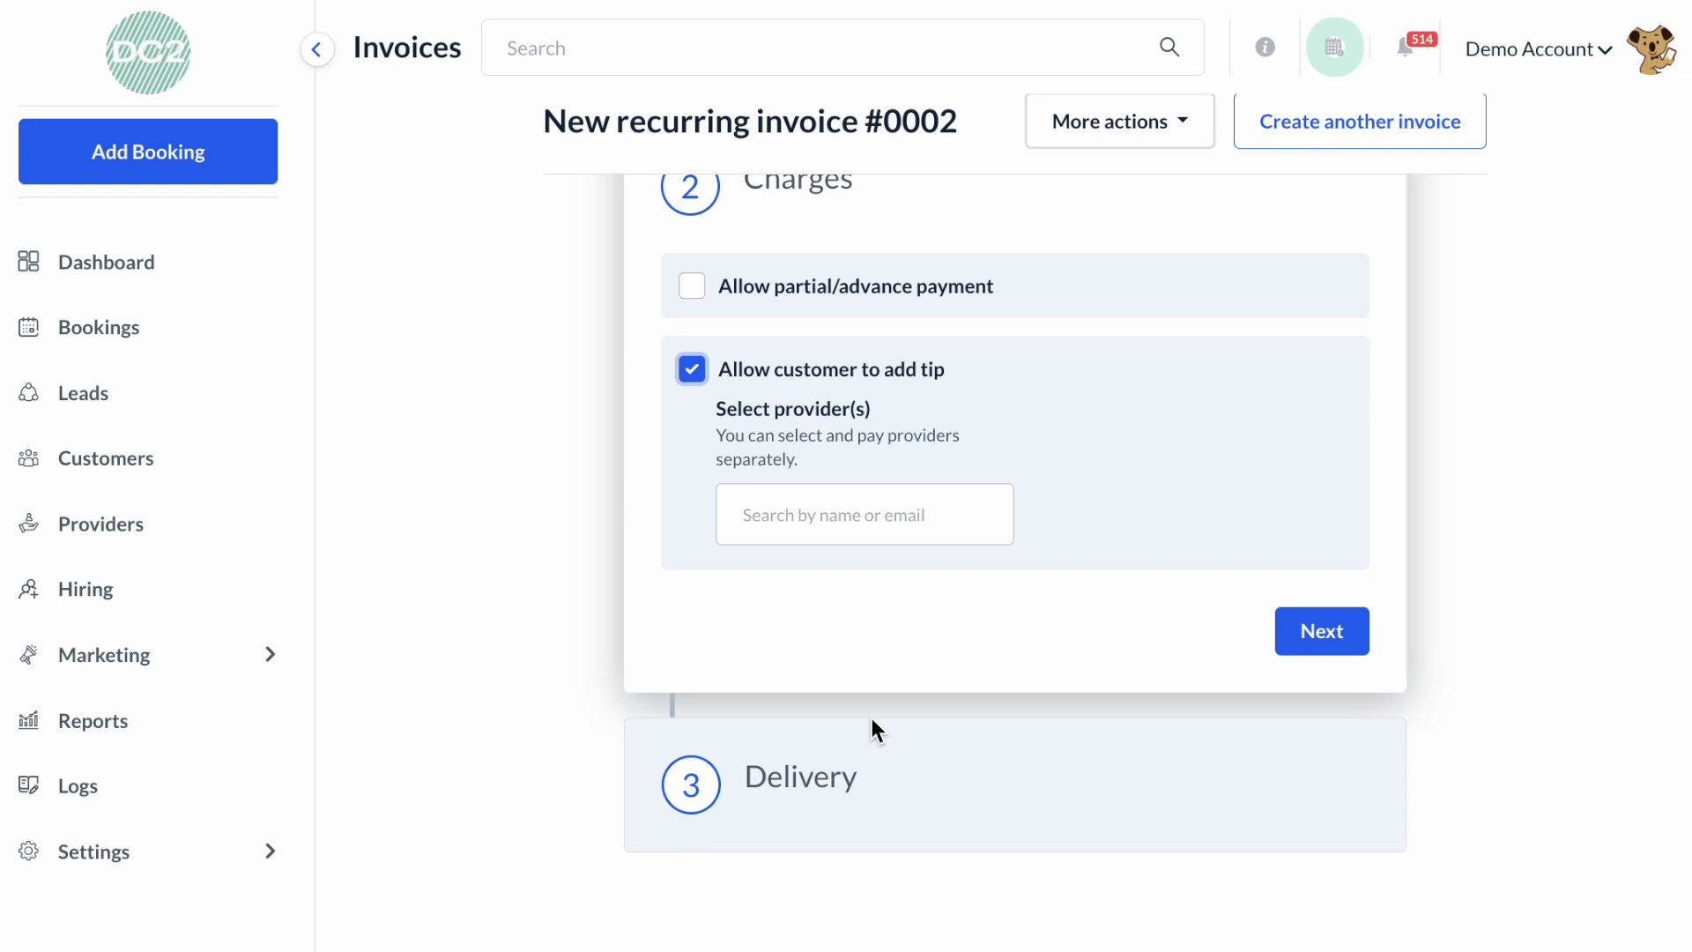
click(873, 529)
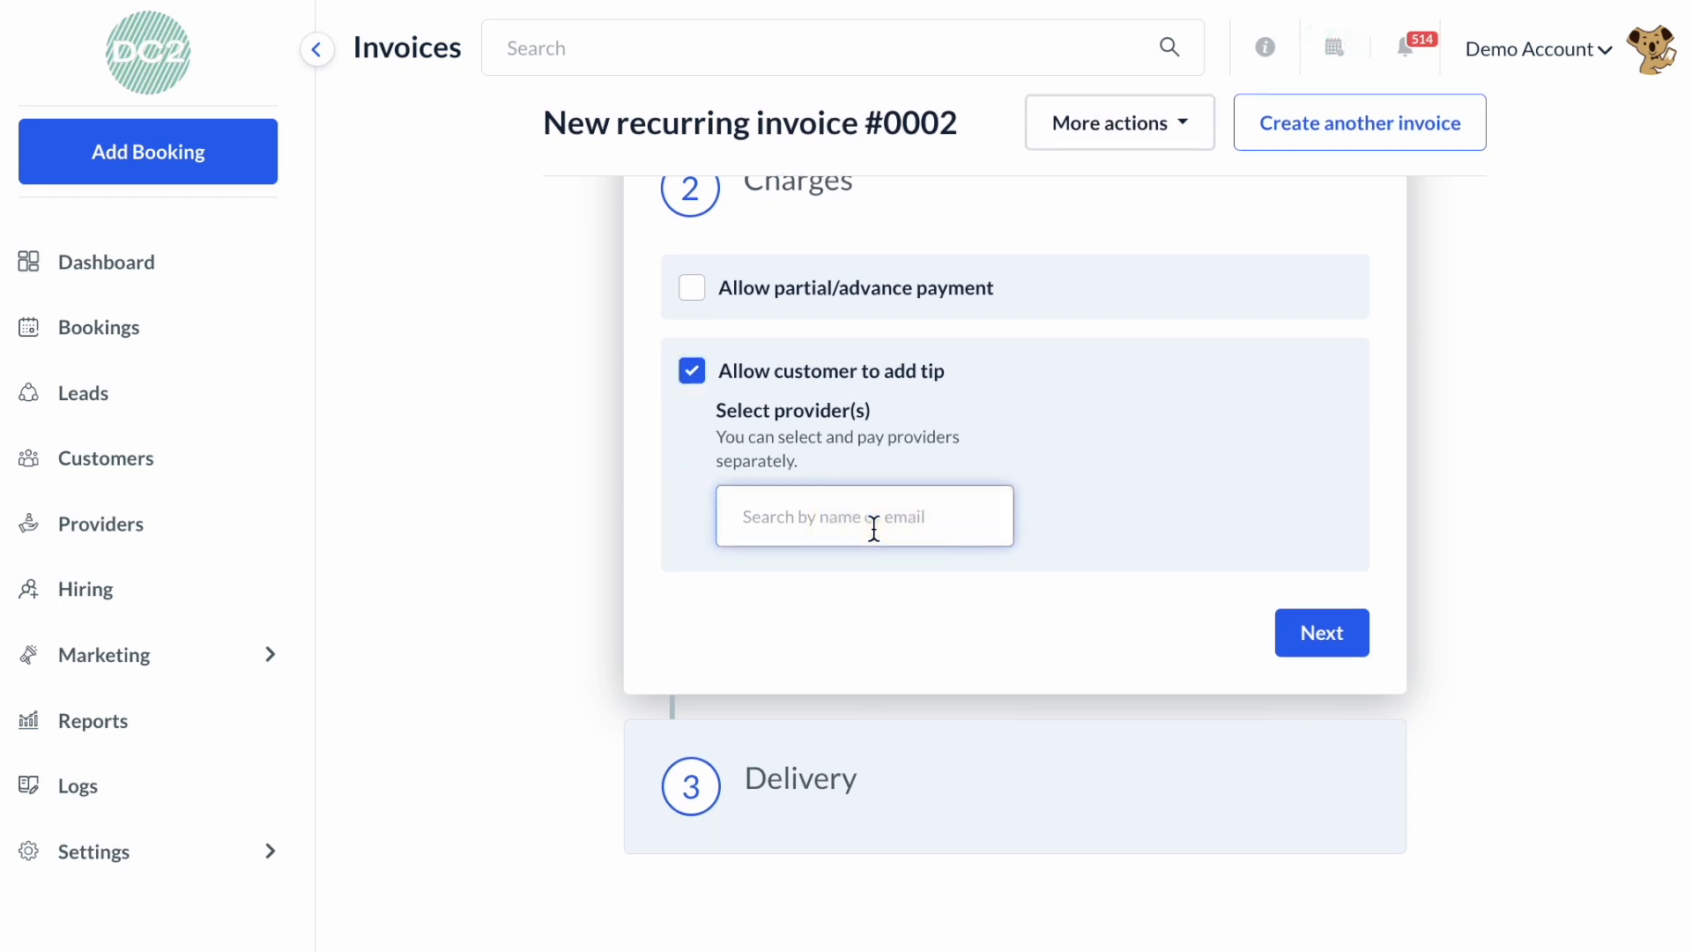
text(tes)
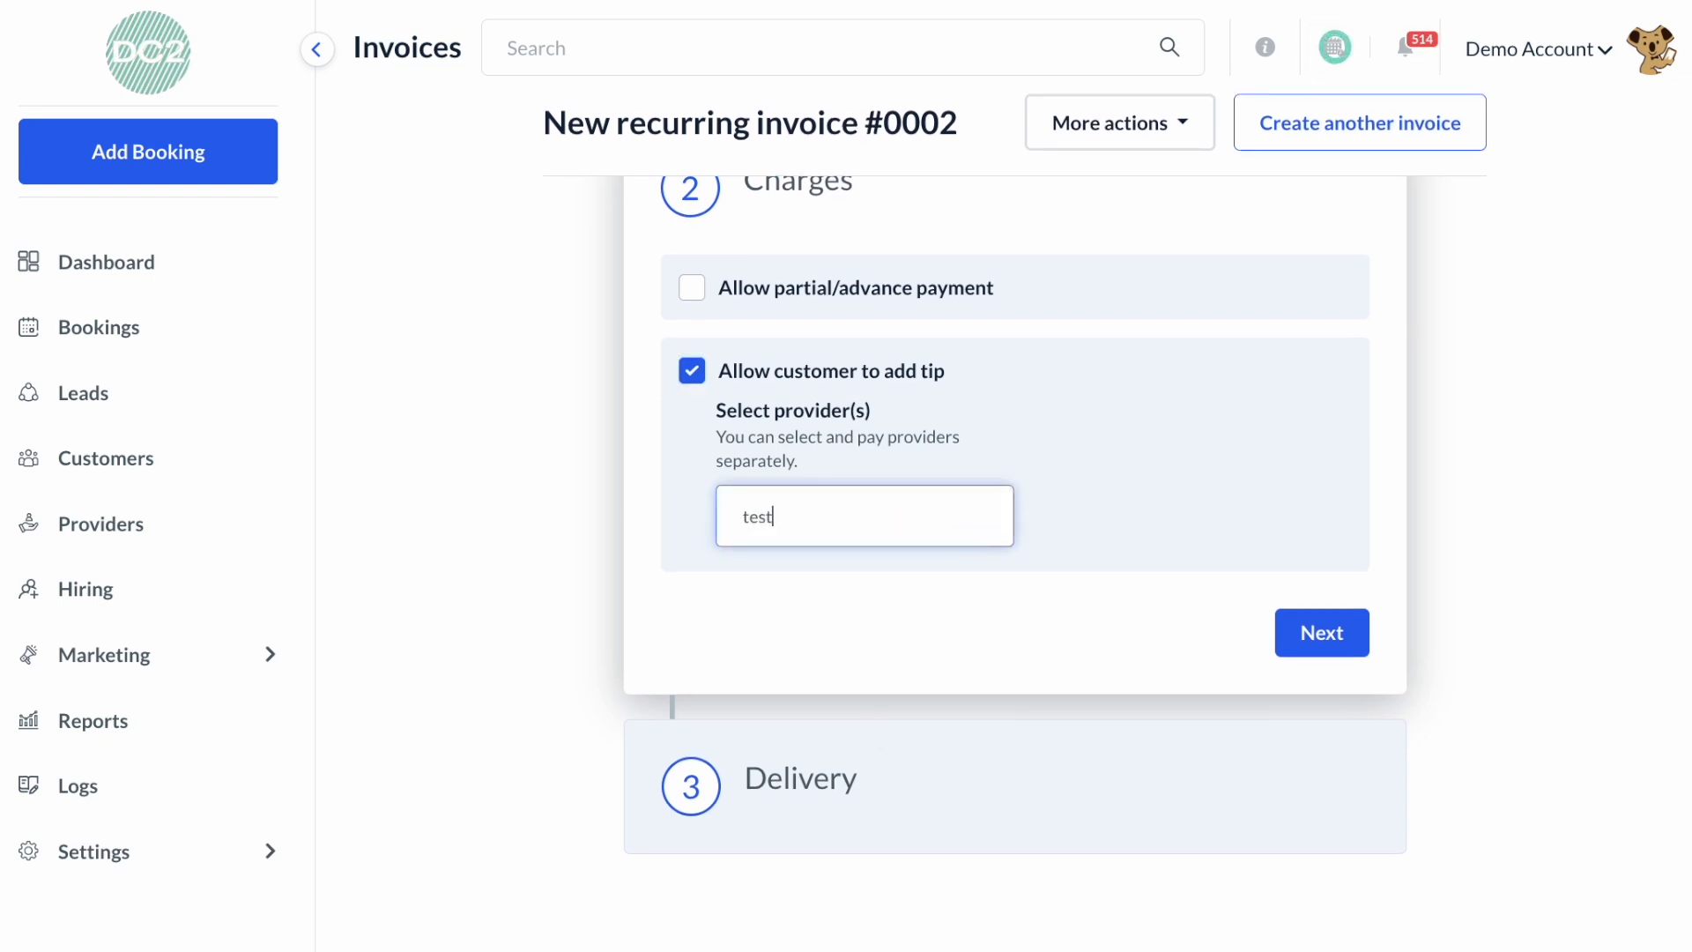
text(t)
click(753, 673)
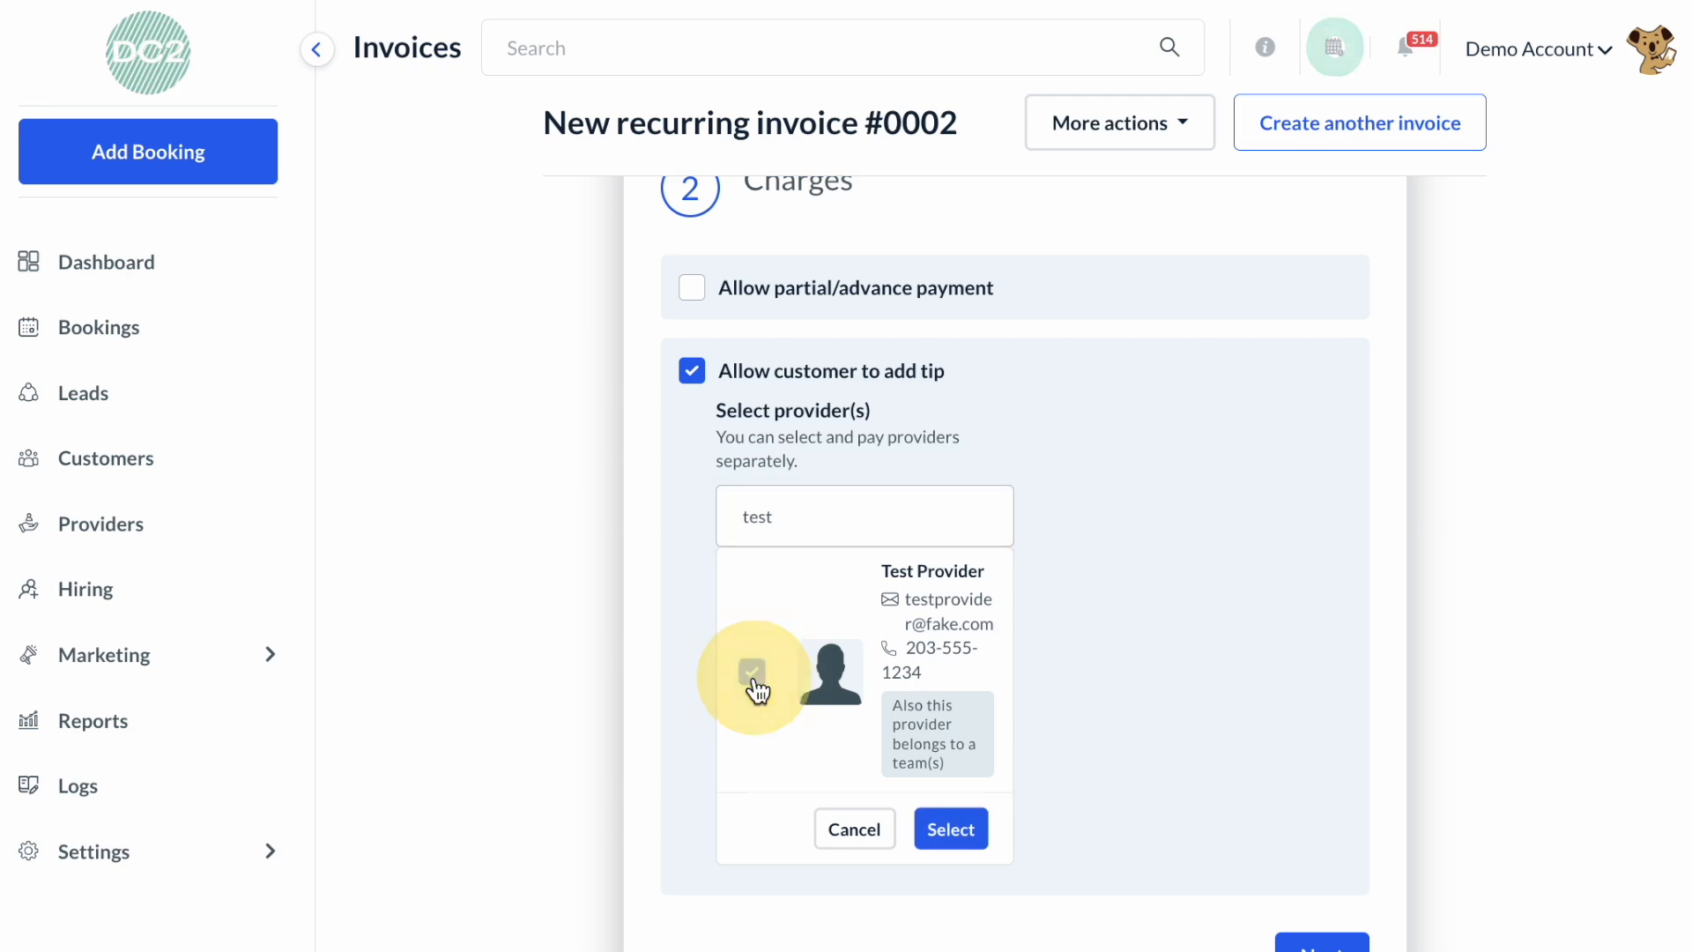
click(961, 825)
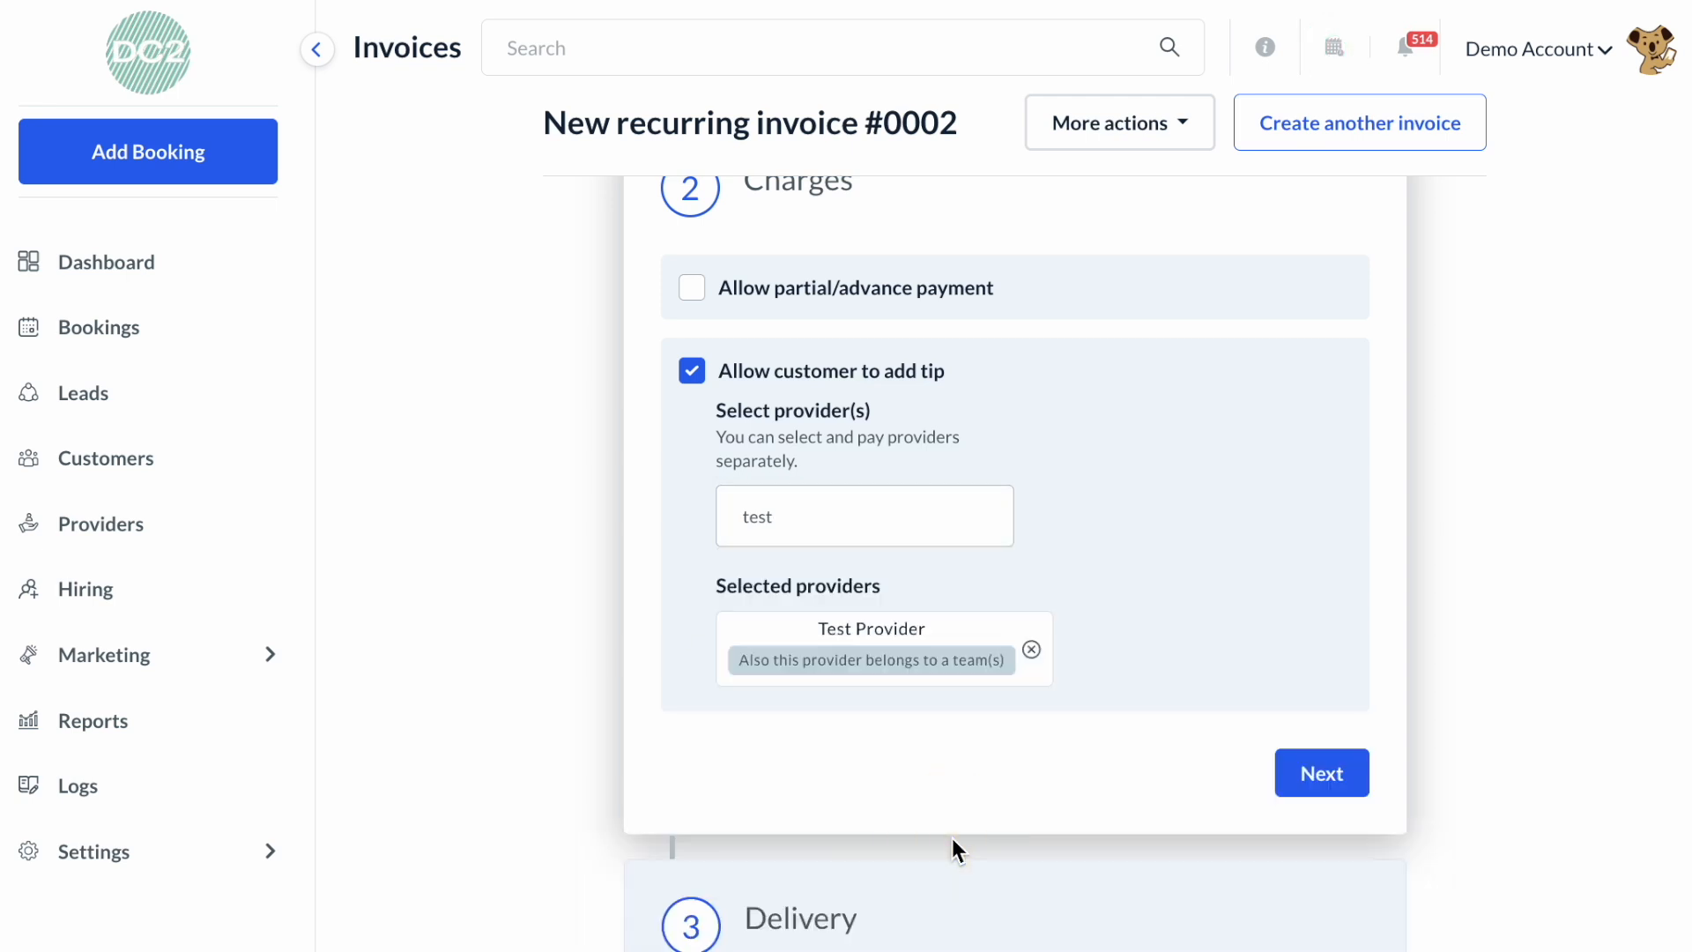
click(1322, 775)
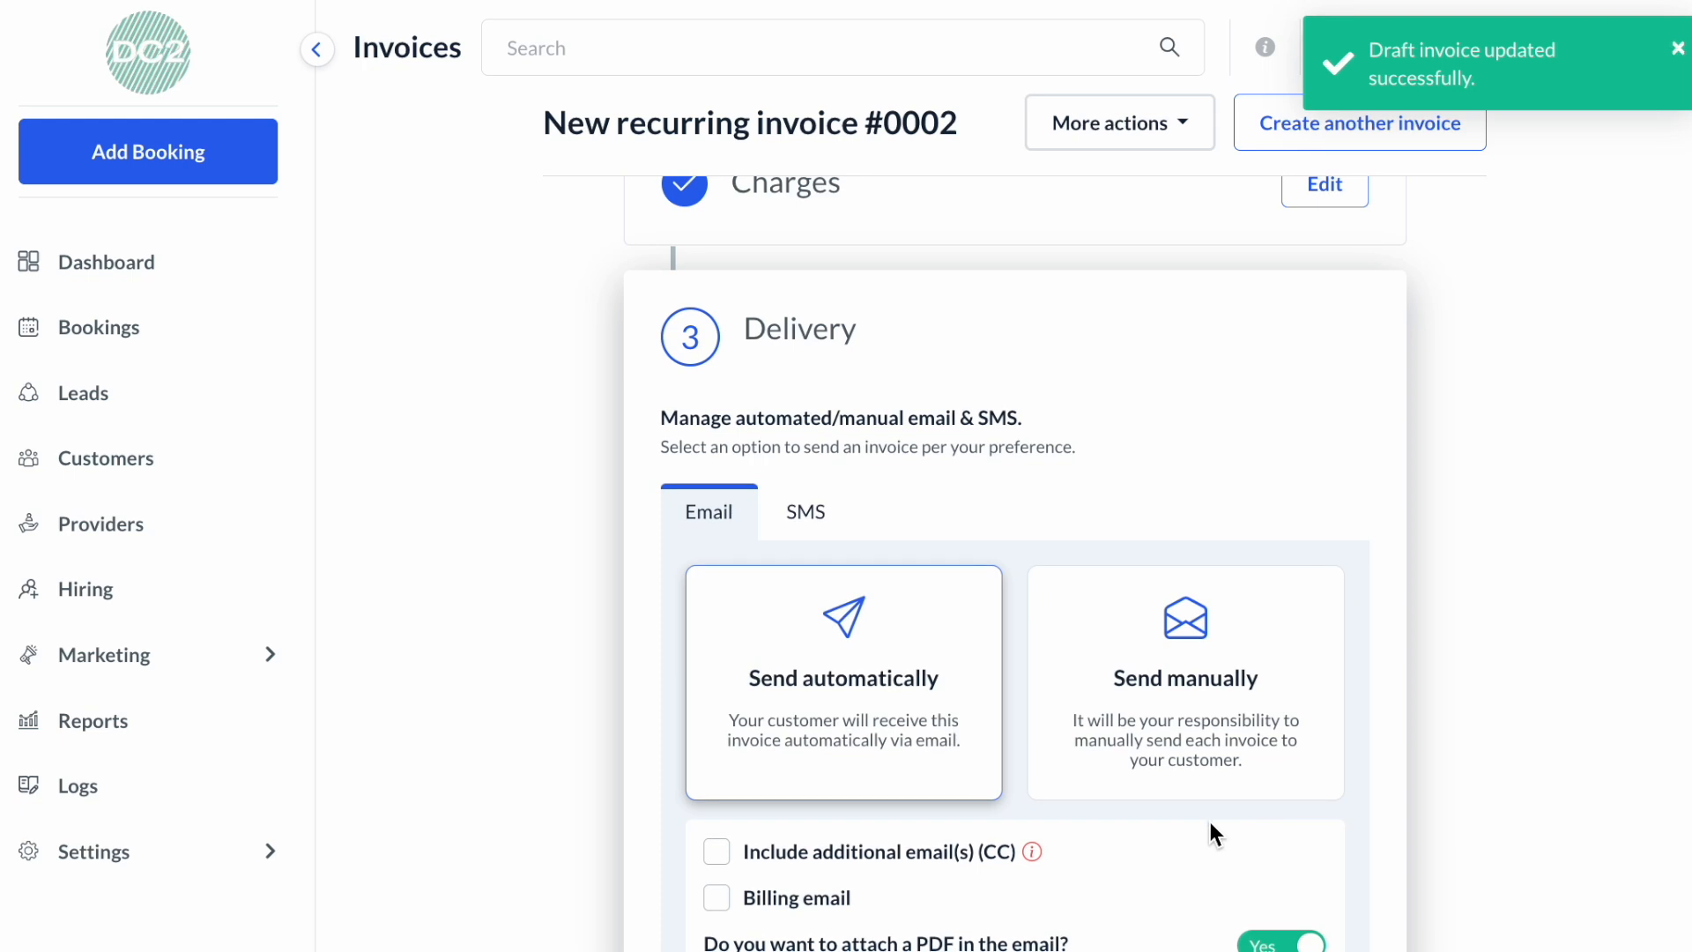
Step: Set the invoice email delivery to Send manually with the default reminders and notifications, then approve and start the recurring invoice
scroll(1209, 823, down, 3)
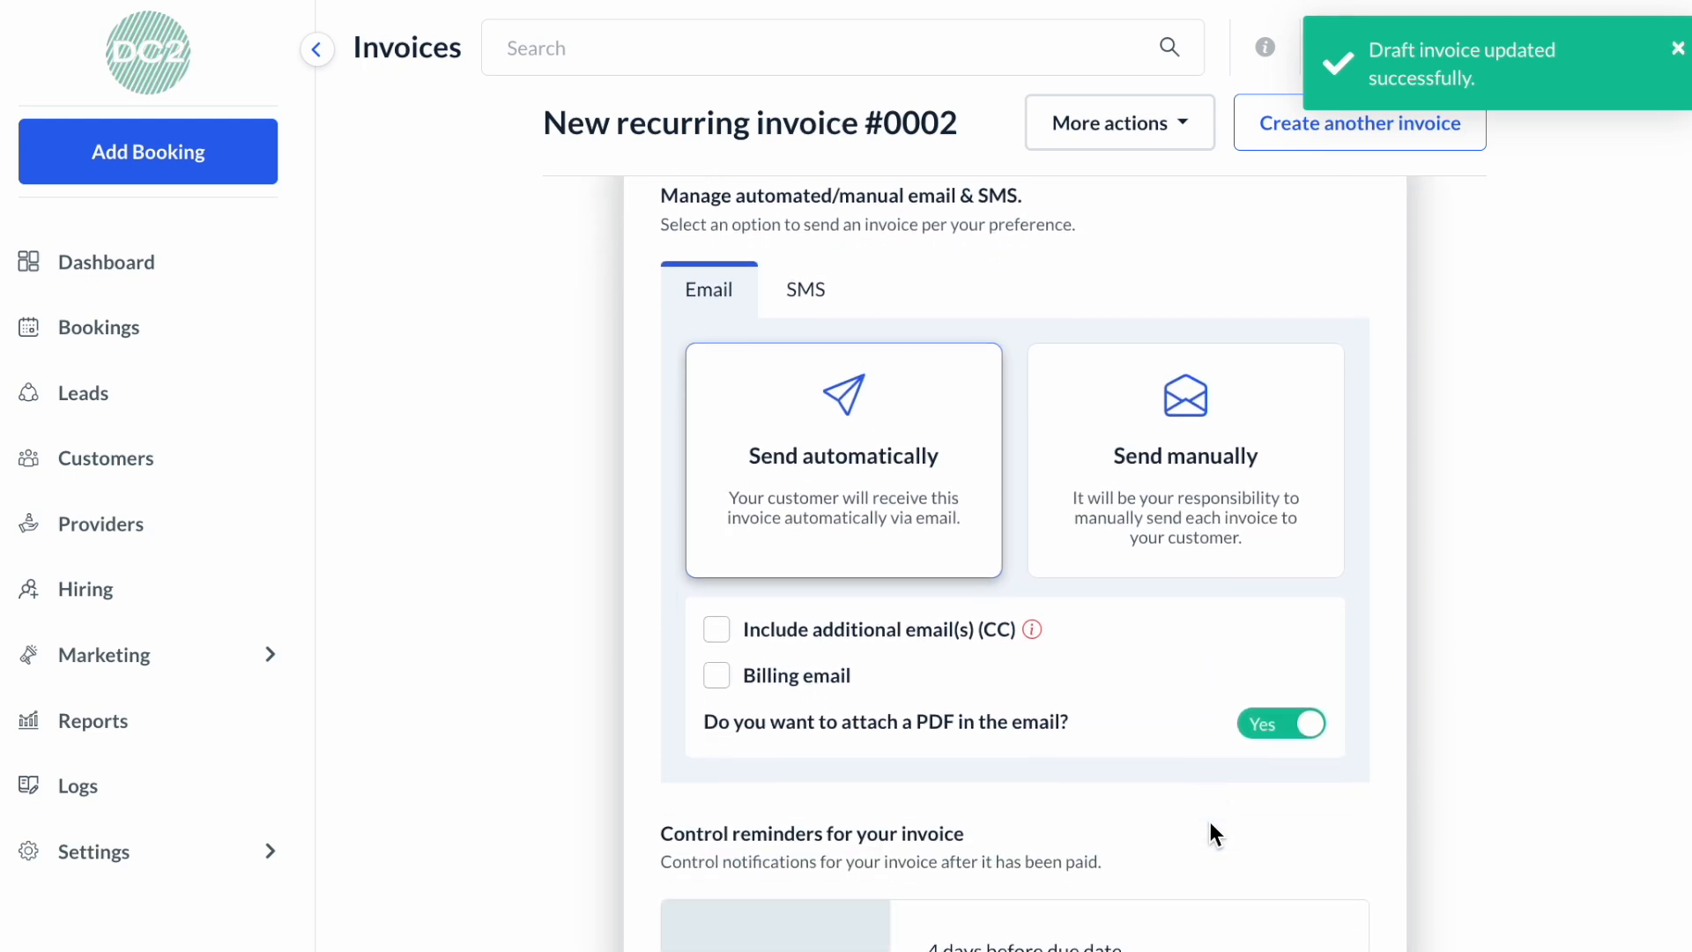
click(1237, 482)
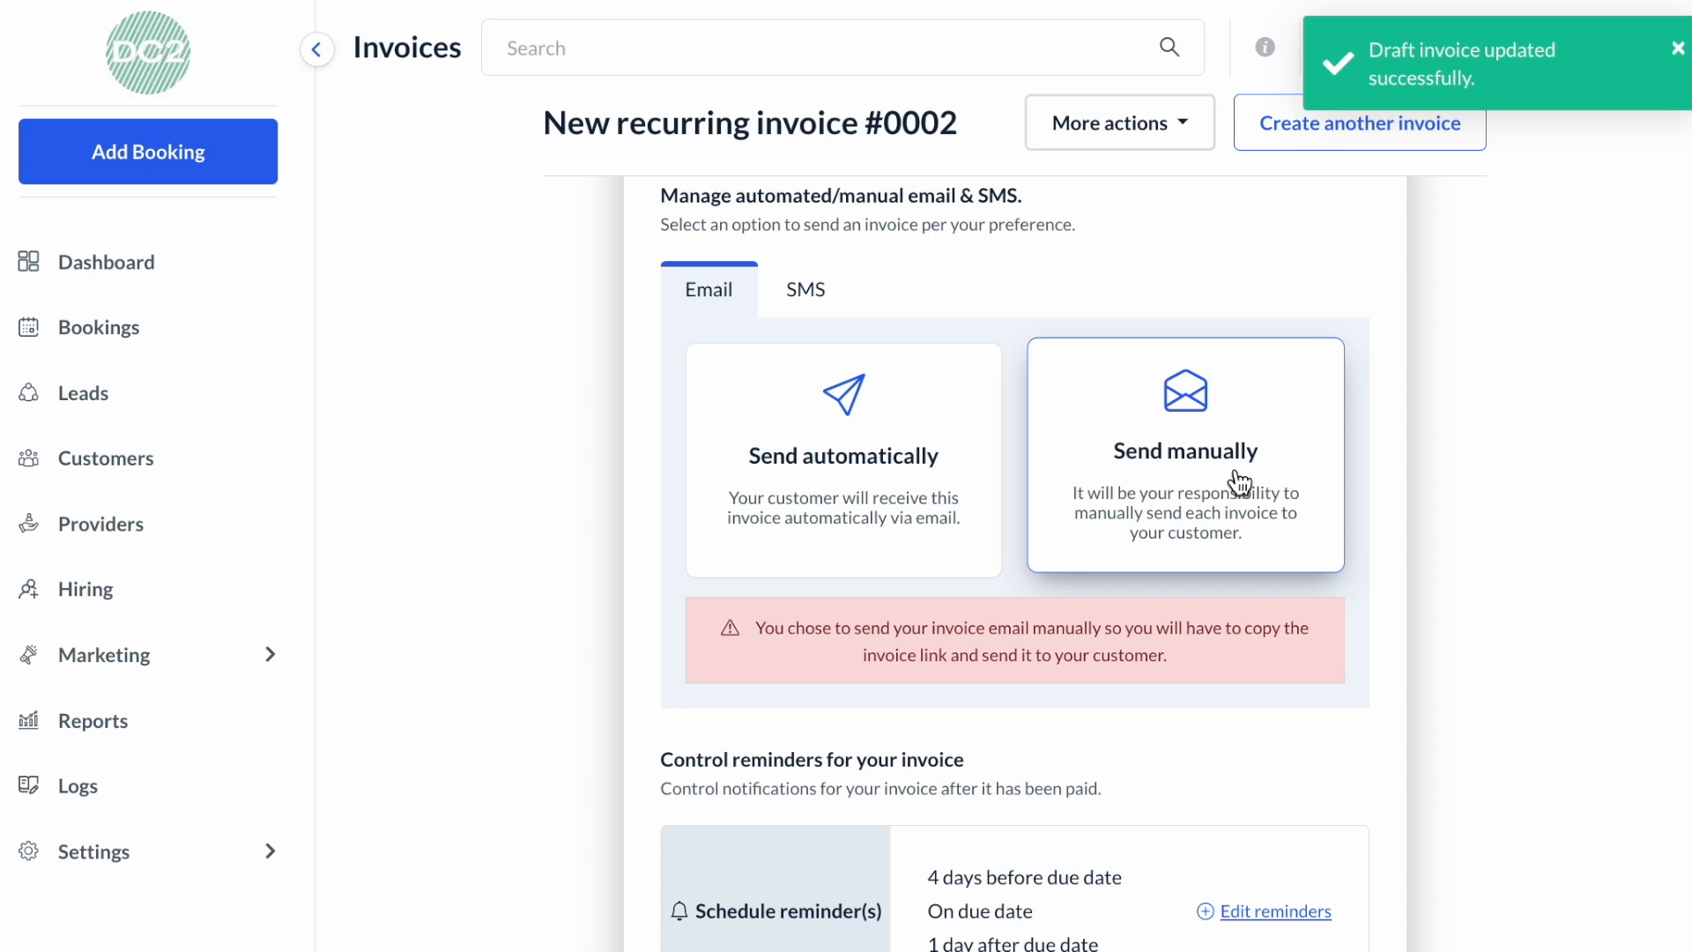
scroll(1237, 482, down, 7)
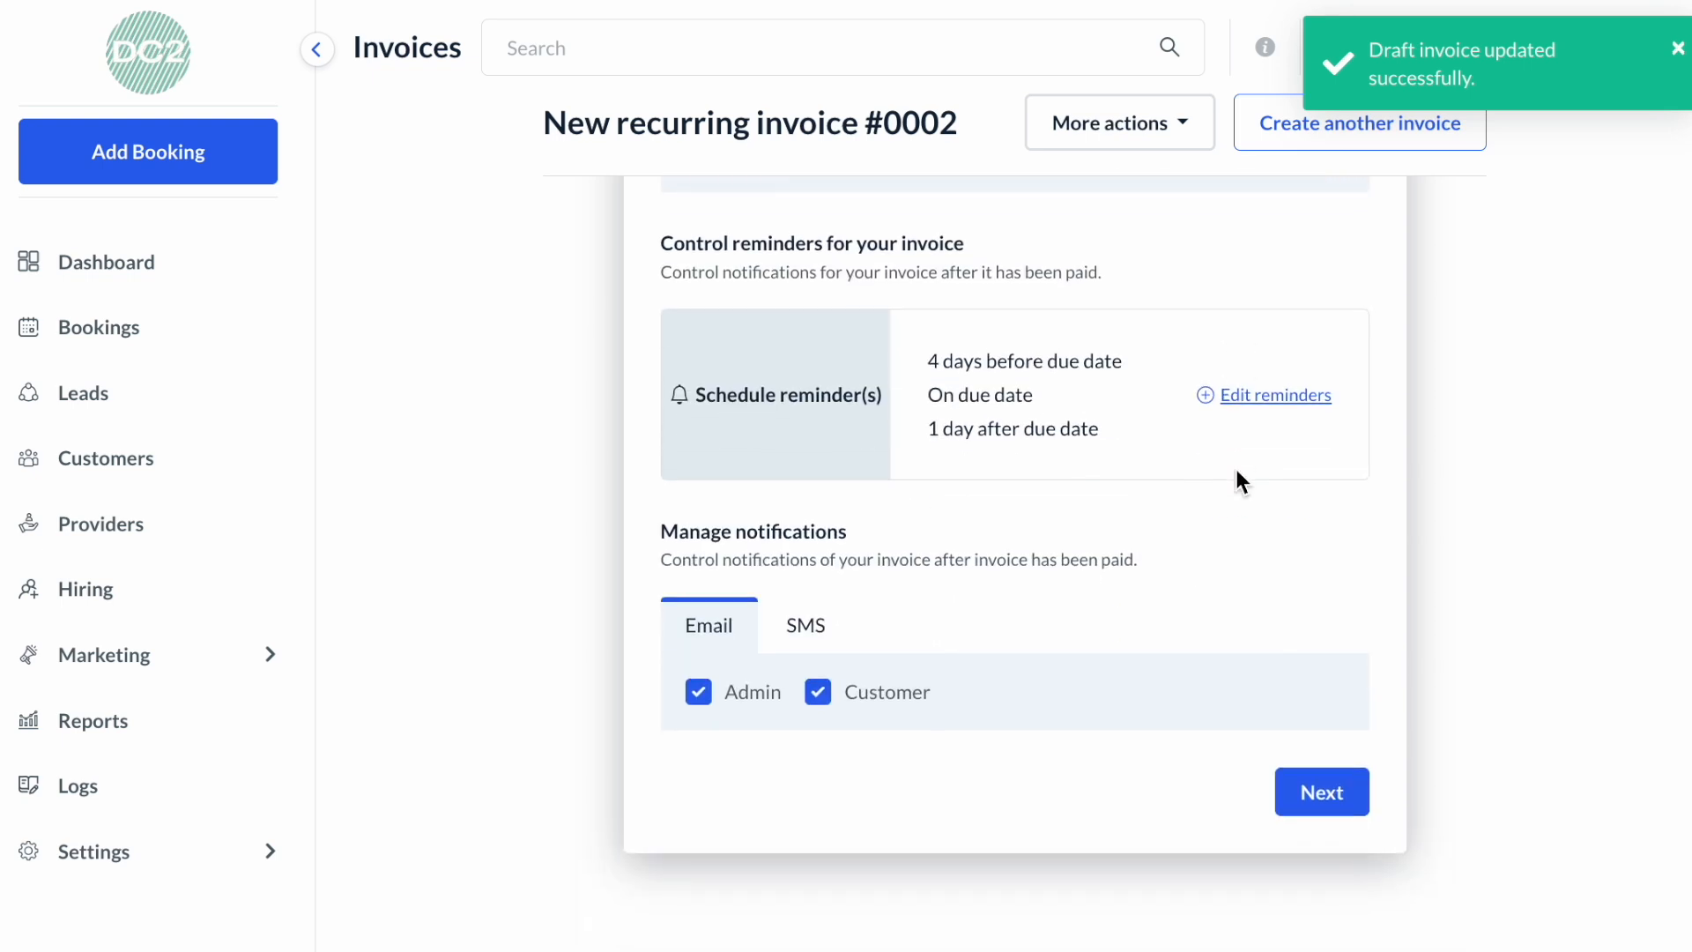
click(1304, 798)
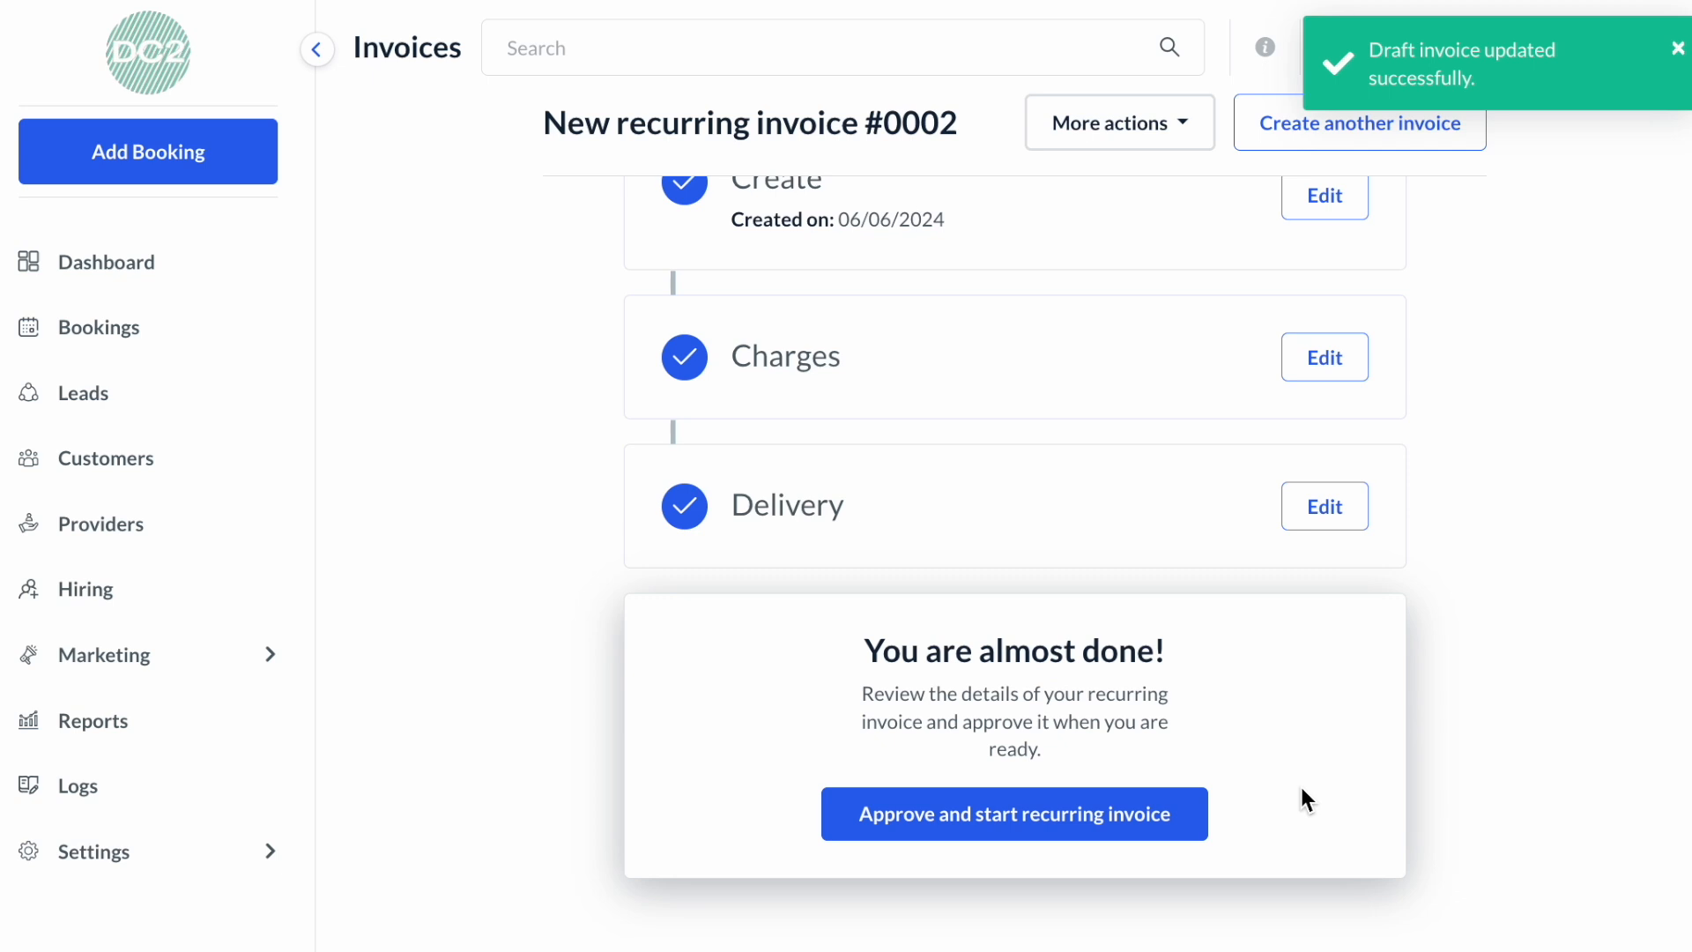
click(1102, 829)
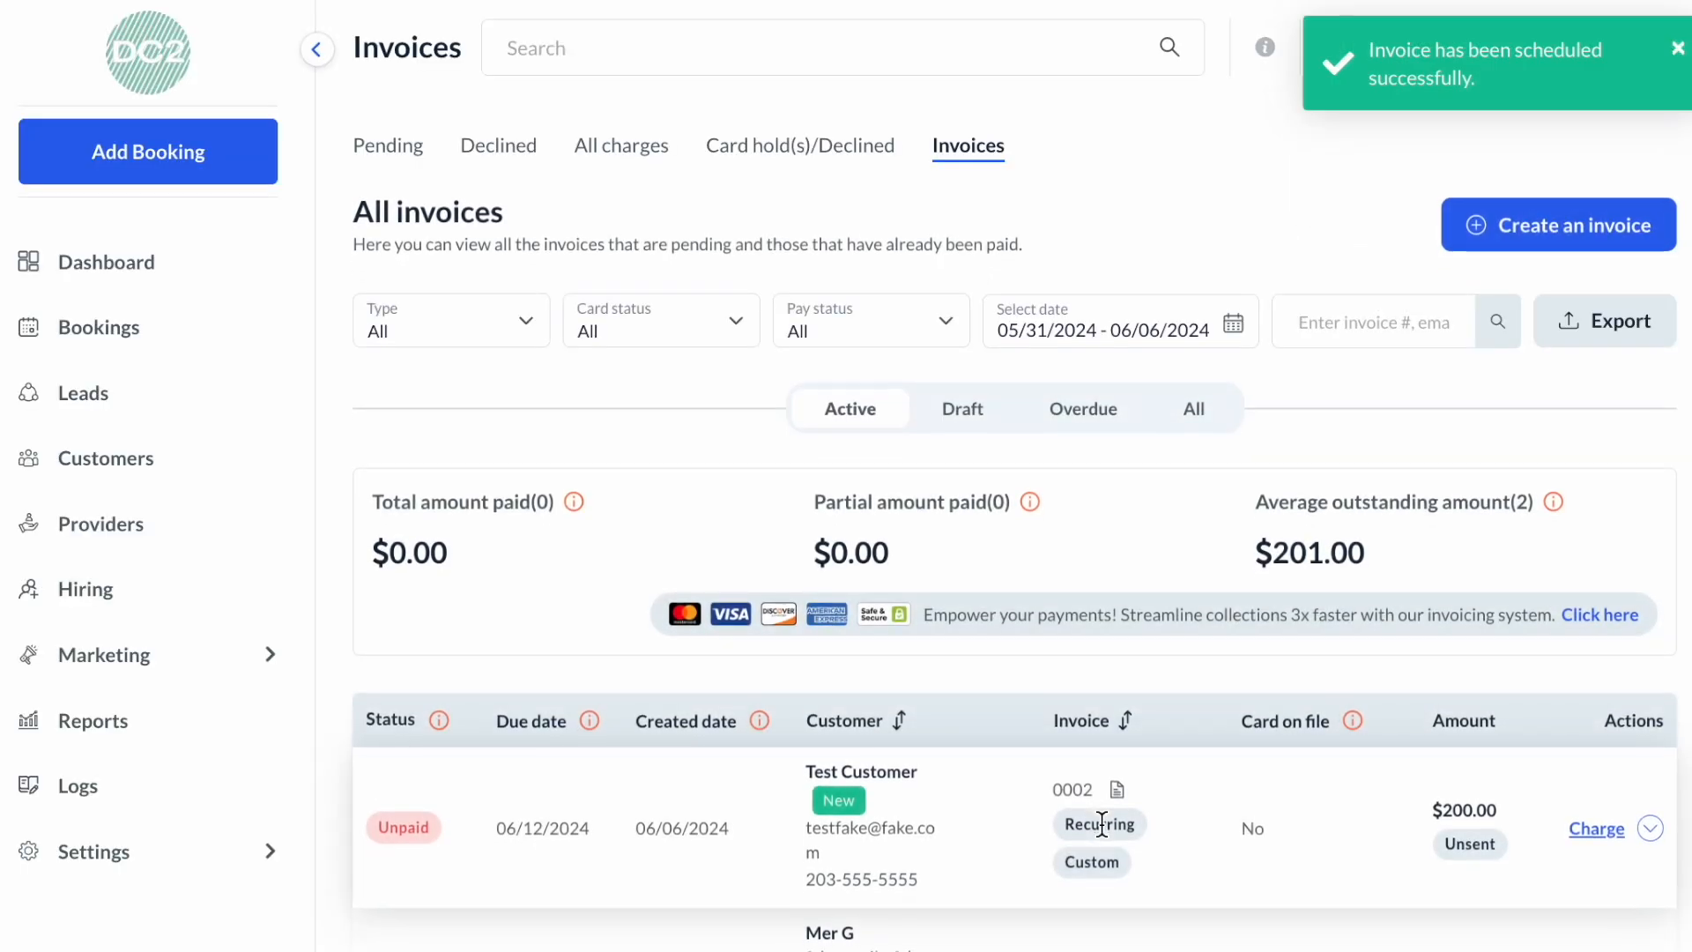
Step: Create another invoice for an existing customer, choosing the first match for "test" with the saved address, and continue to the invoice type
scroll(1102, 823, down, 1)
scroll(1101, 823, down, 2)
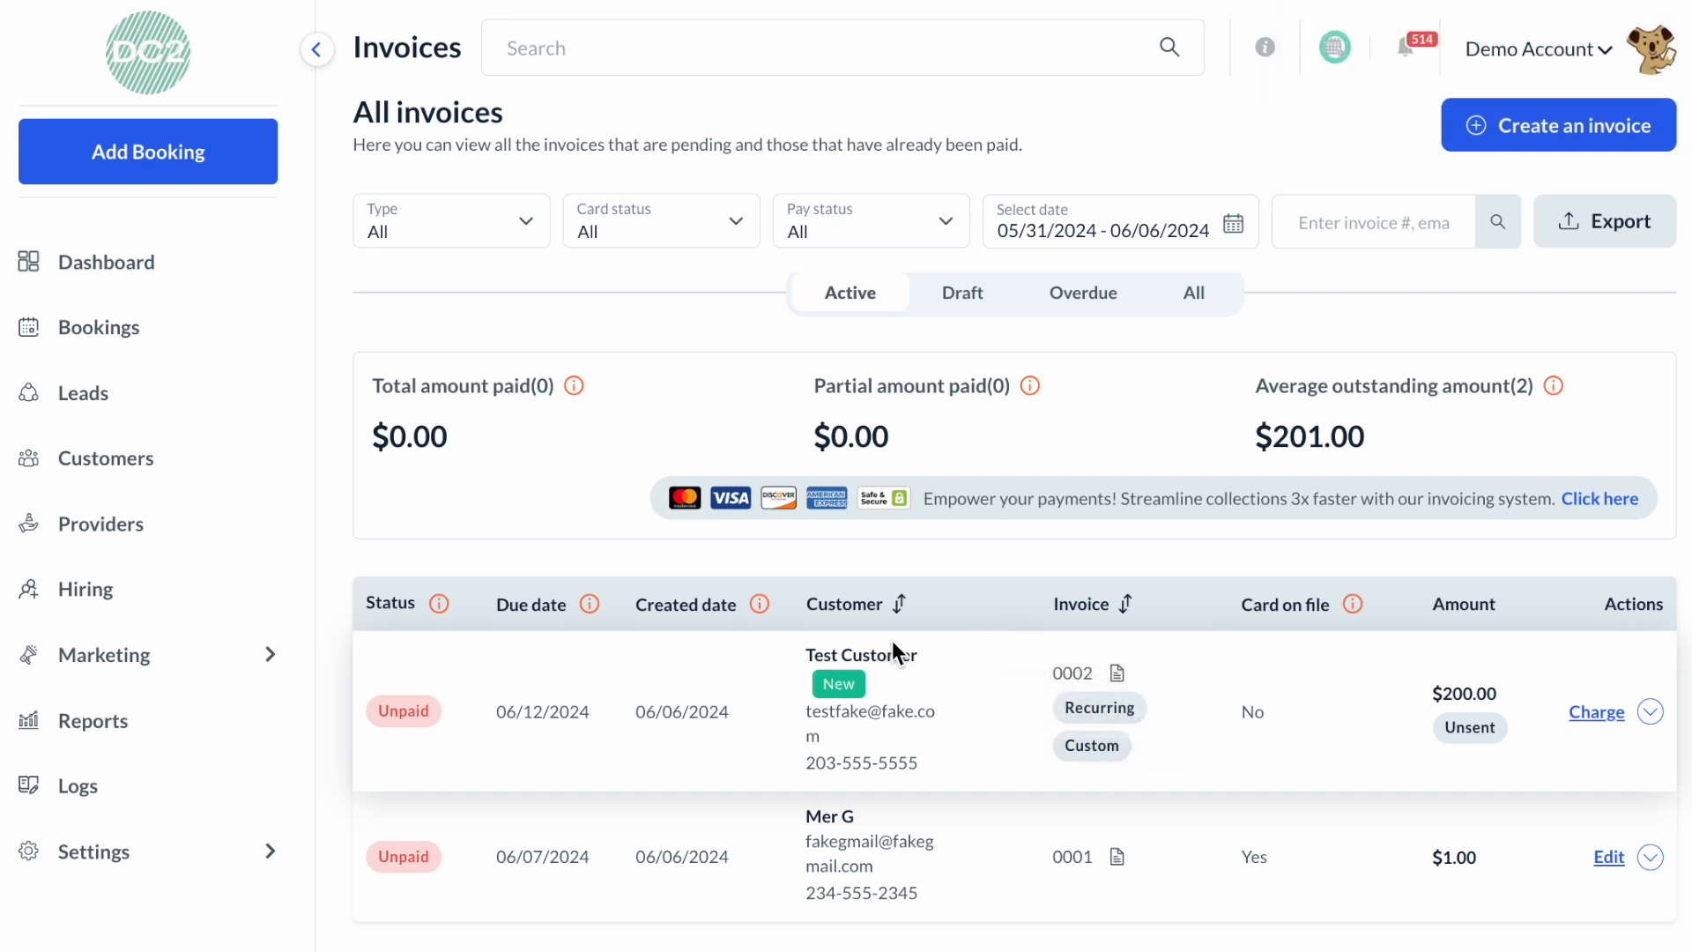
click(1585, 123)
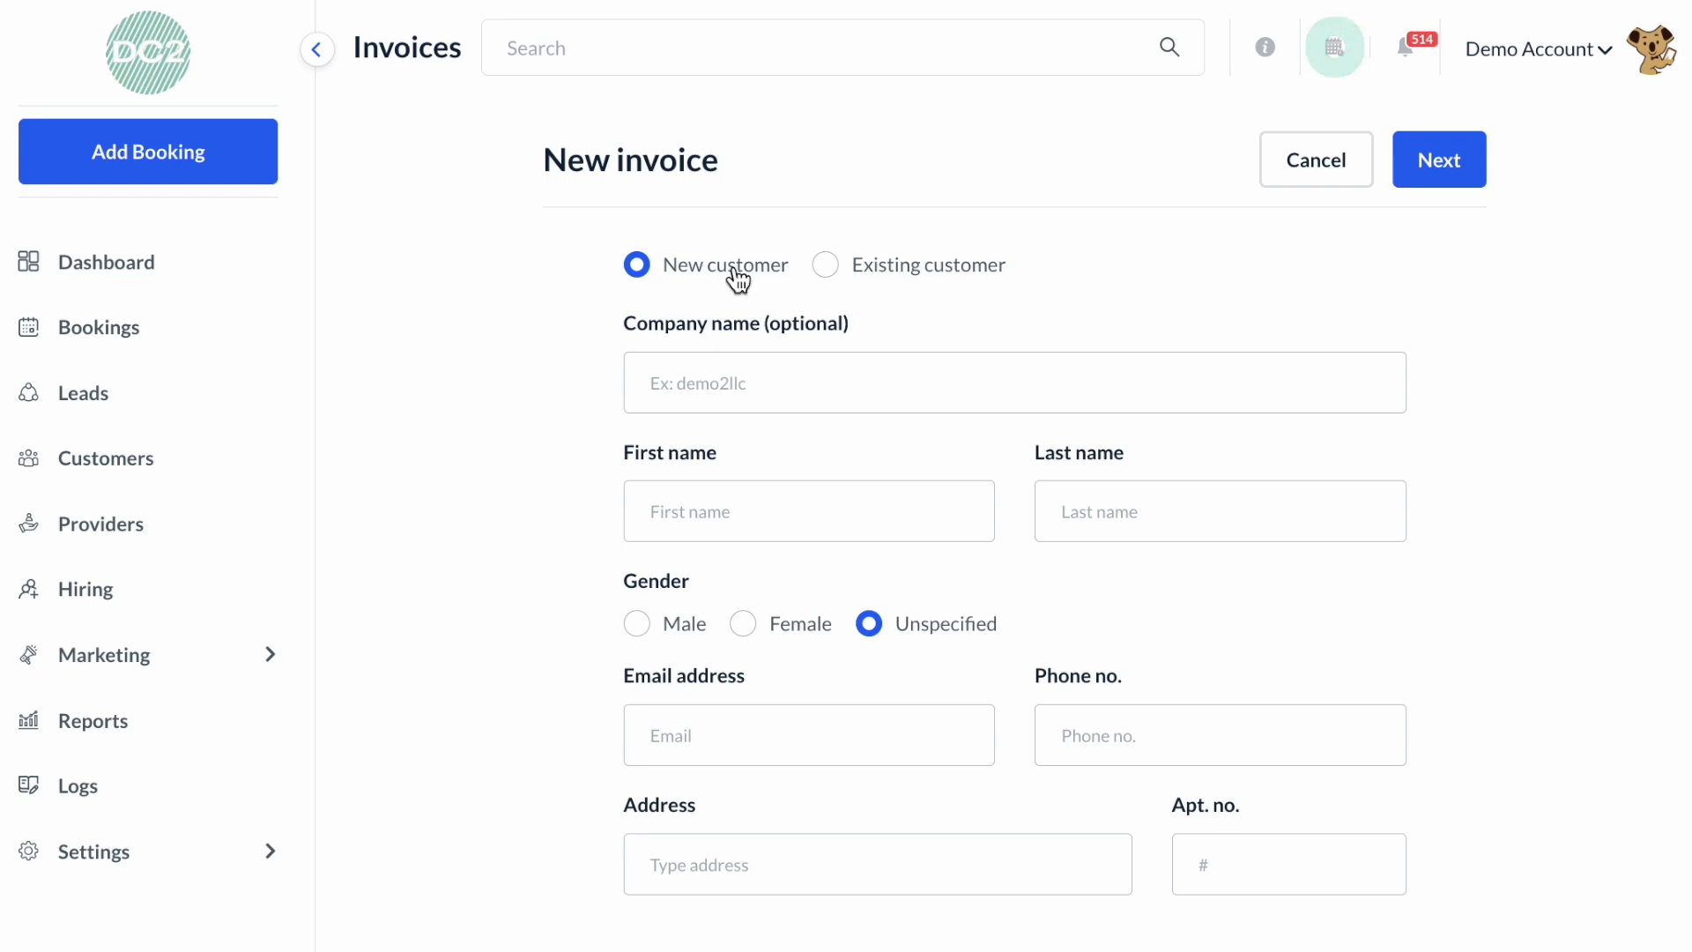
click(906, 277)
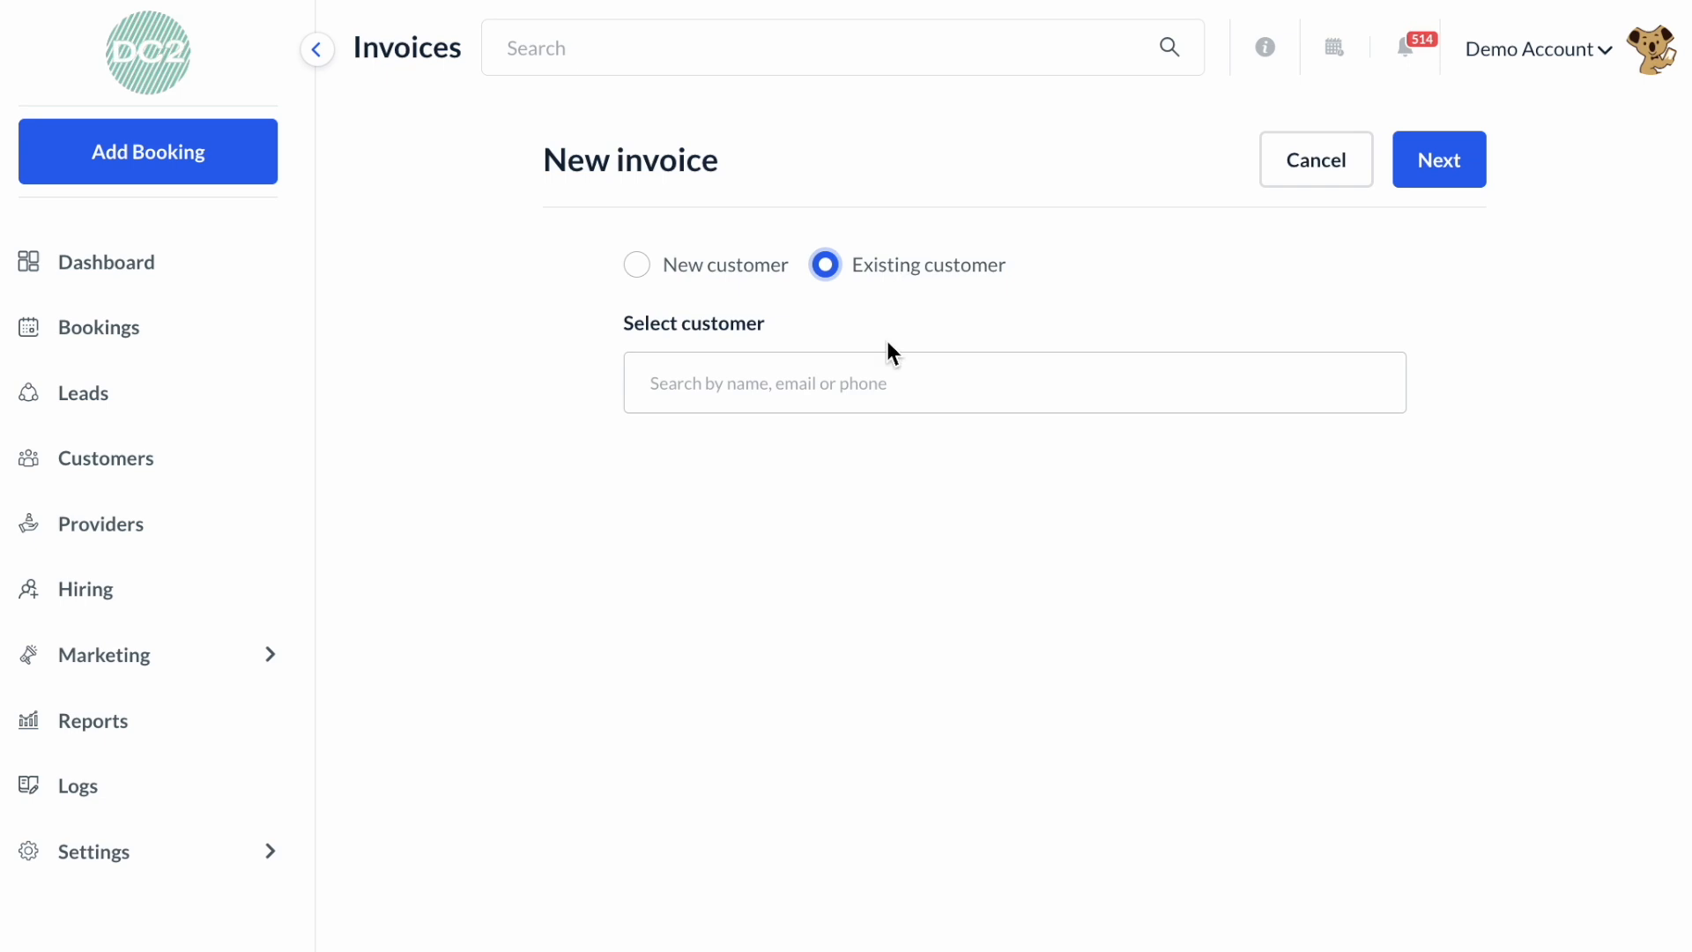
click(884, 379)
text(test)
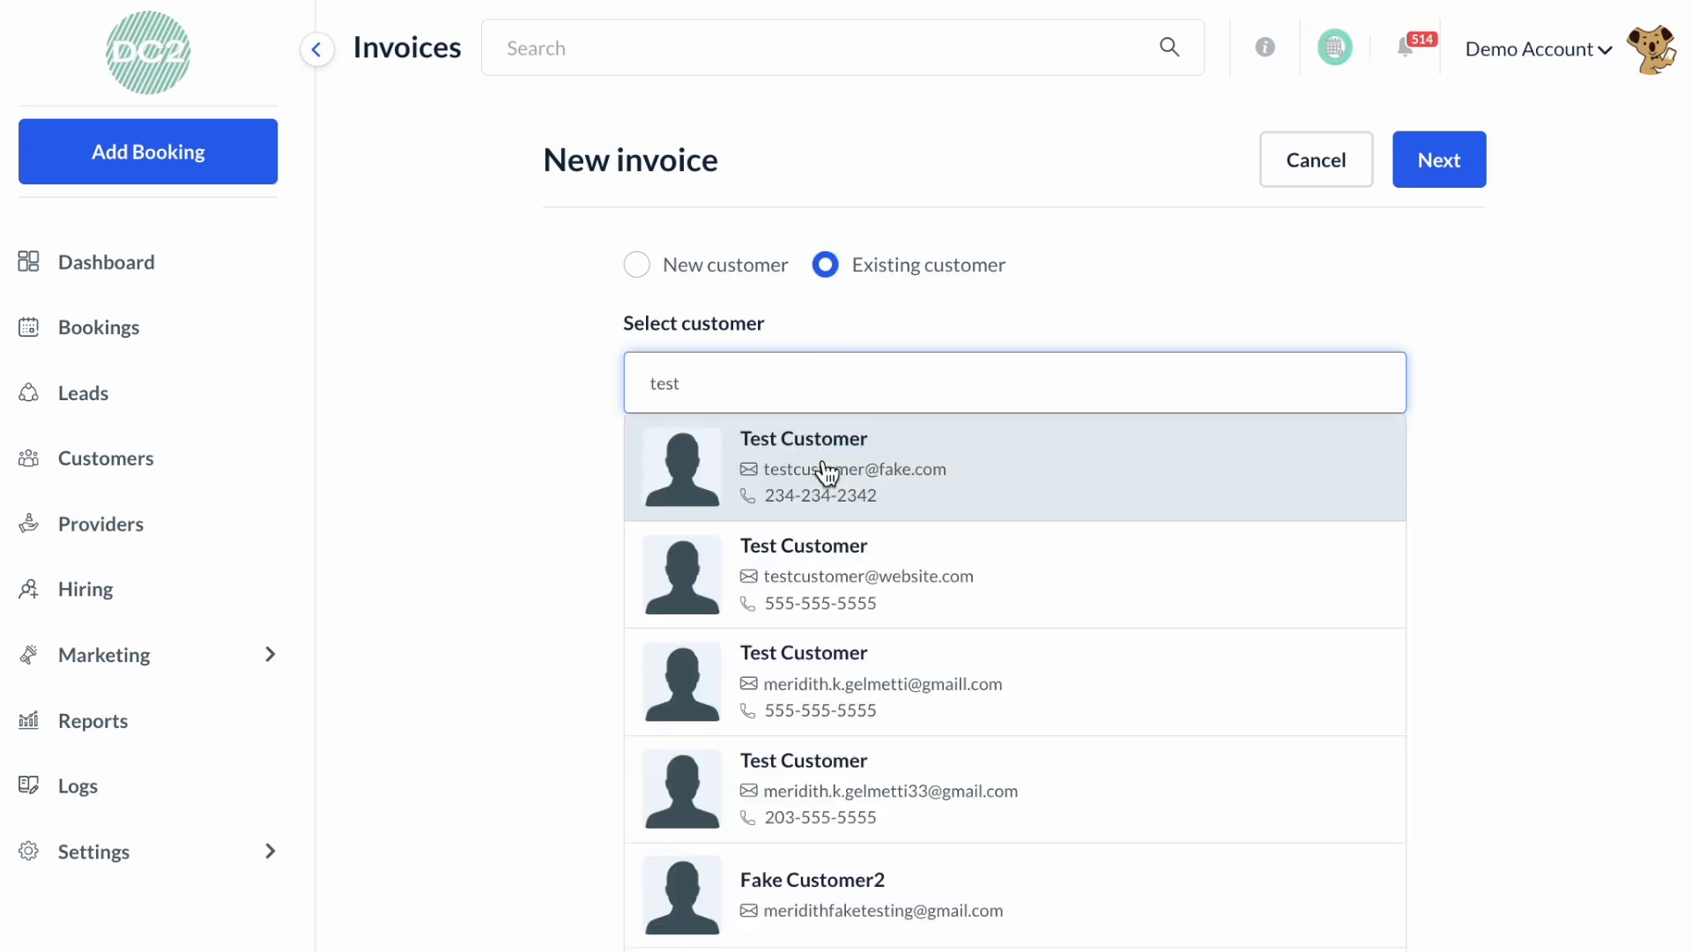
click(827, 473)
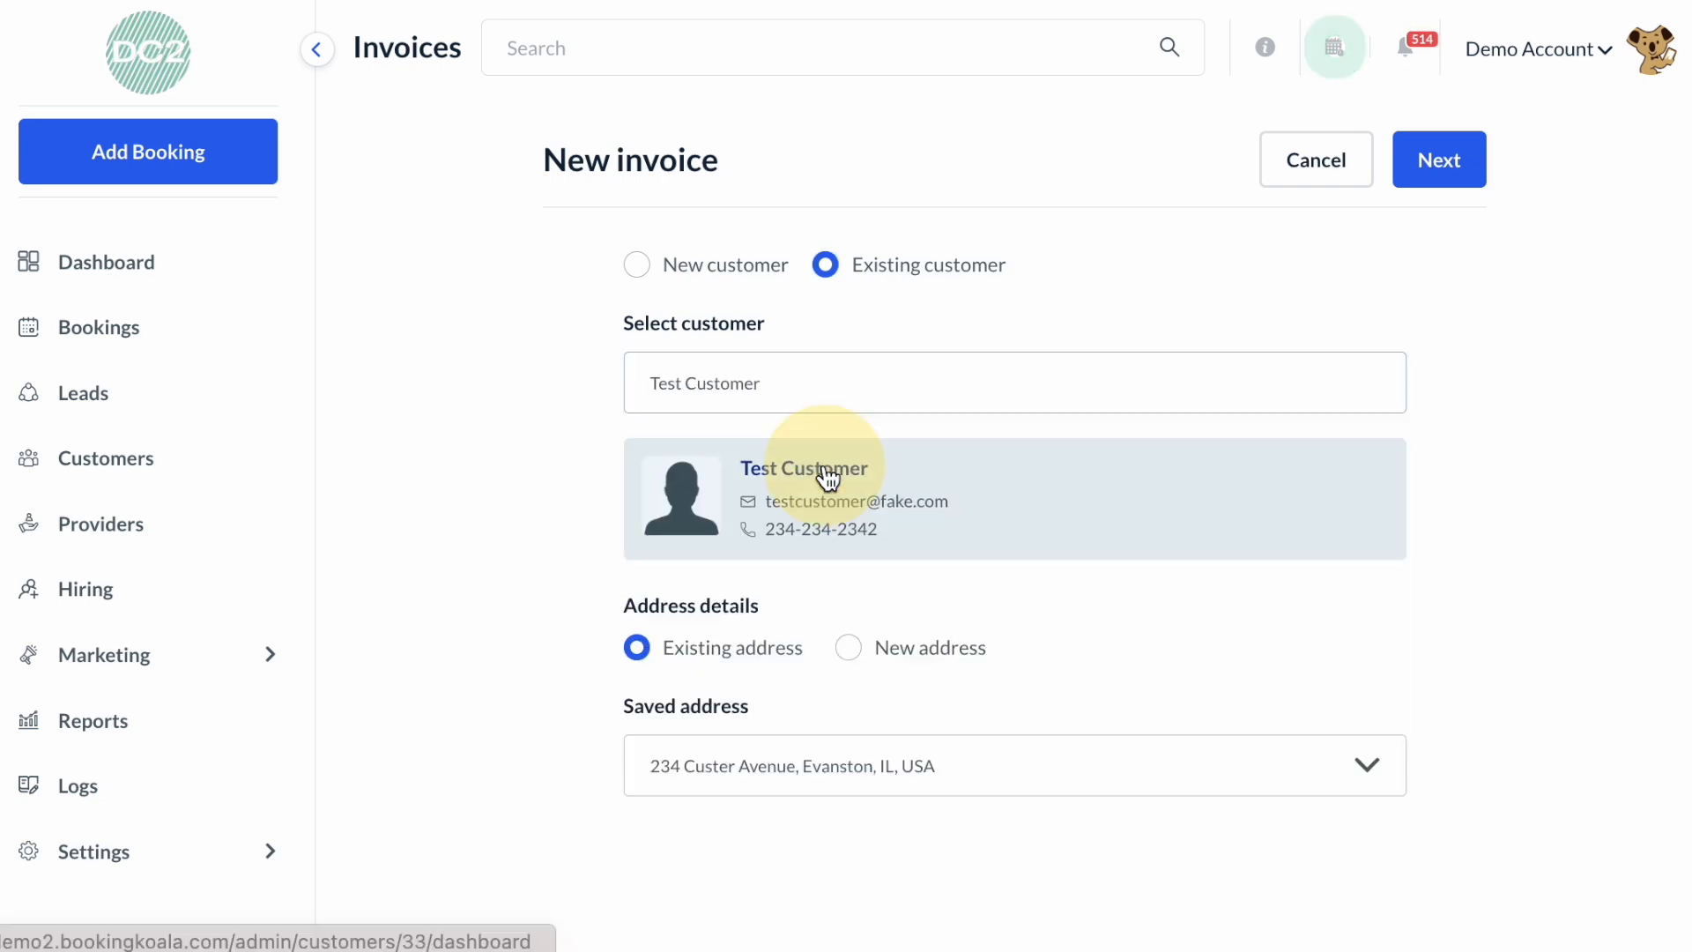
click(1435, 167)
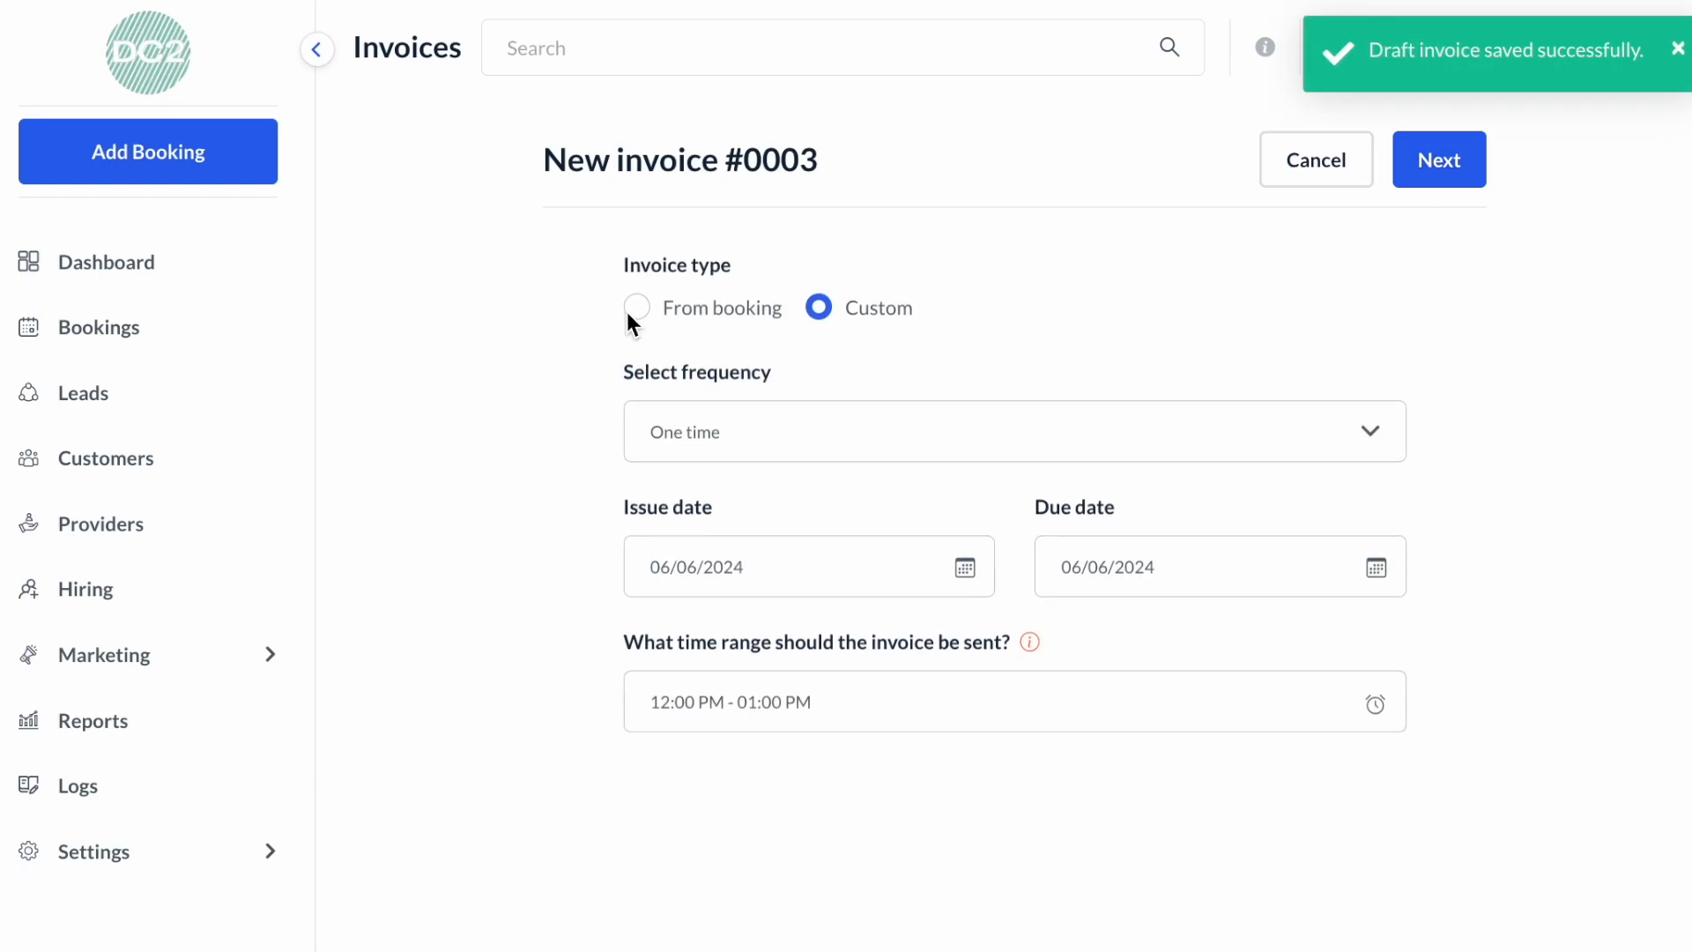
Step: Switch the invoice type to From booking and back to Custom, then cancel out of the new invoice form
click(708, 322)
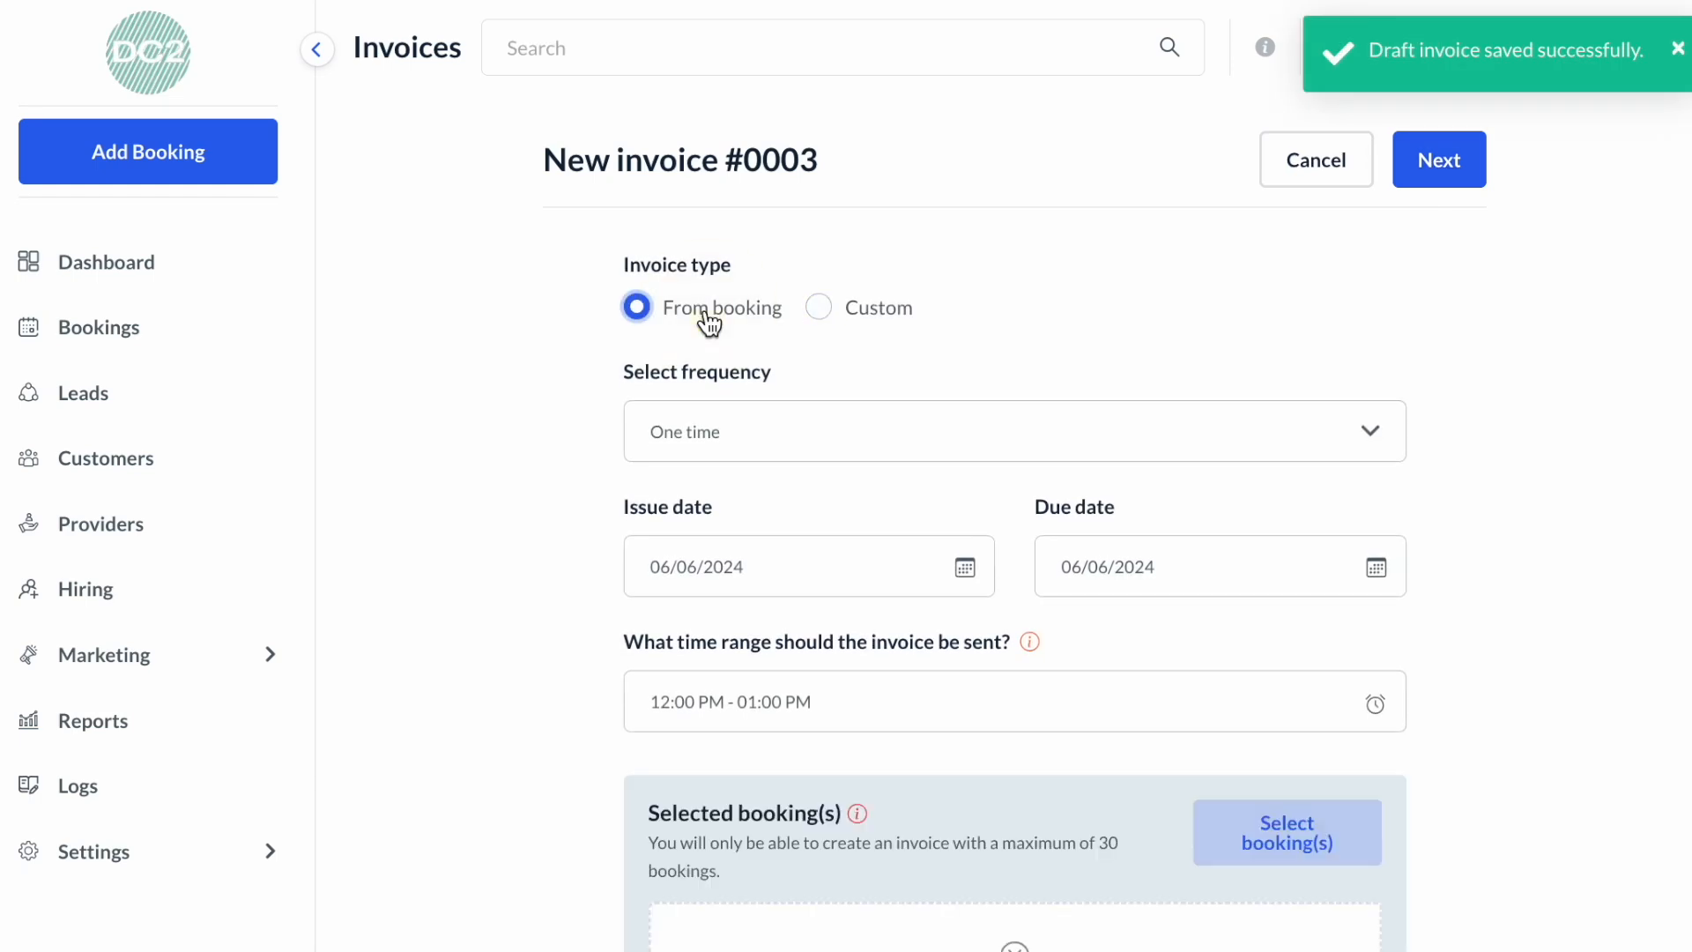
click(848, 323)
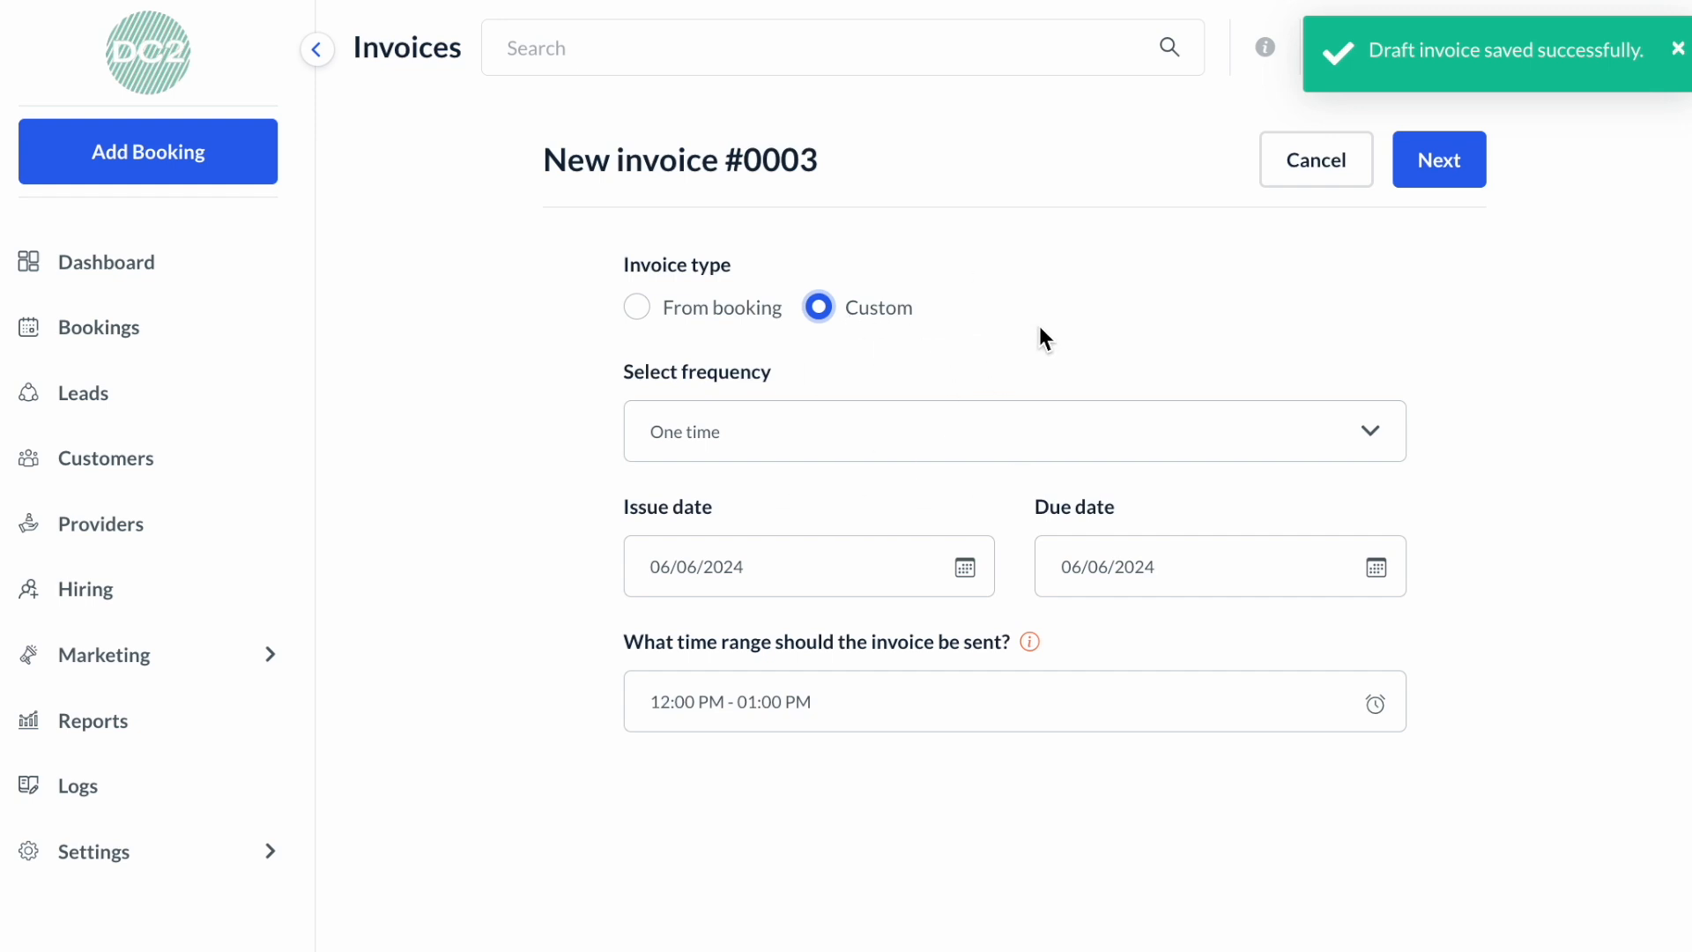
click(1316, 162)
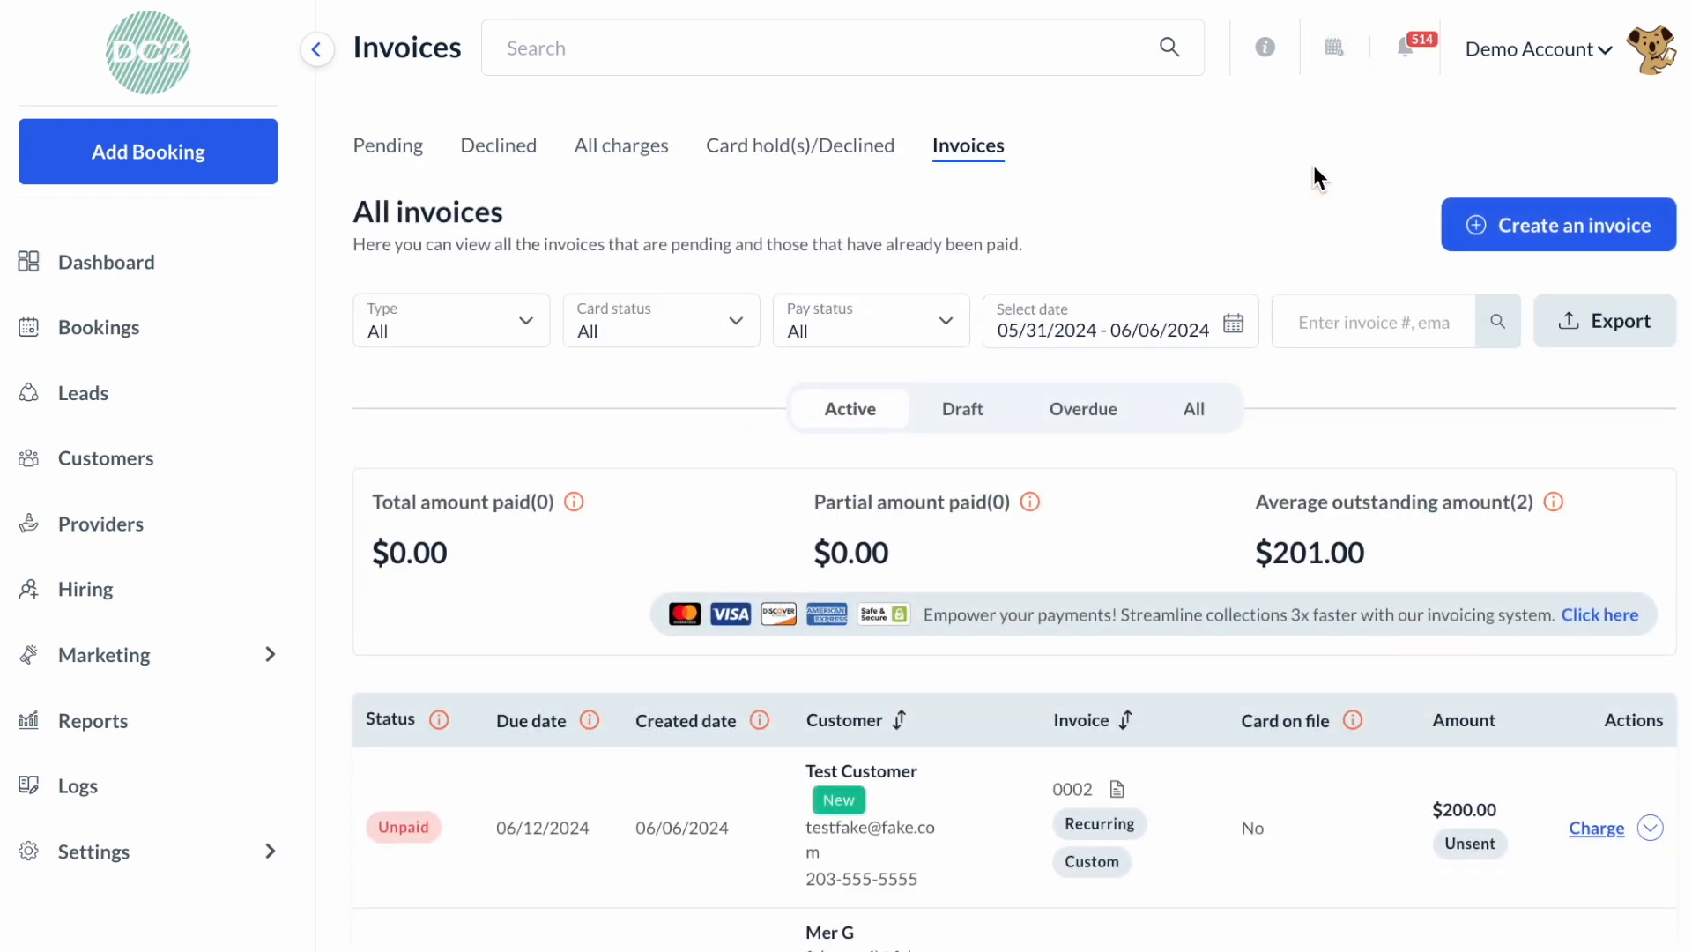